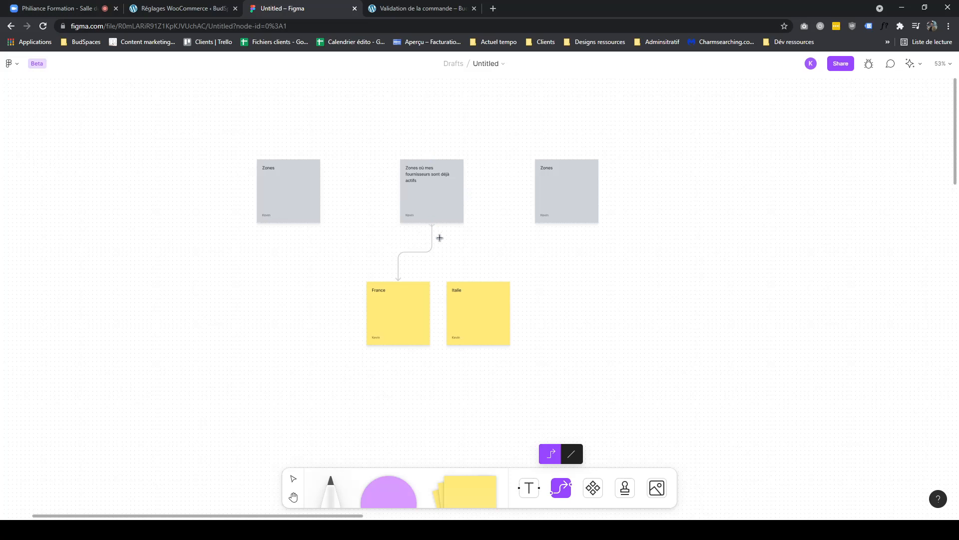
# - Shift the France sticky note slightly to the left
pyautogui.moveTo(427, 325); pyautogui.dragTo(418, 326)
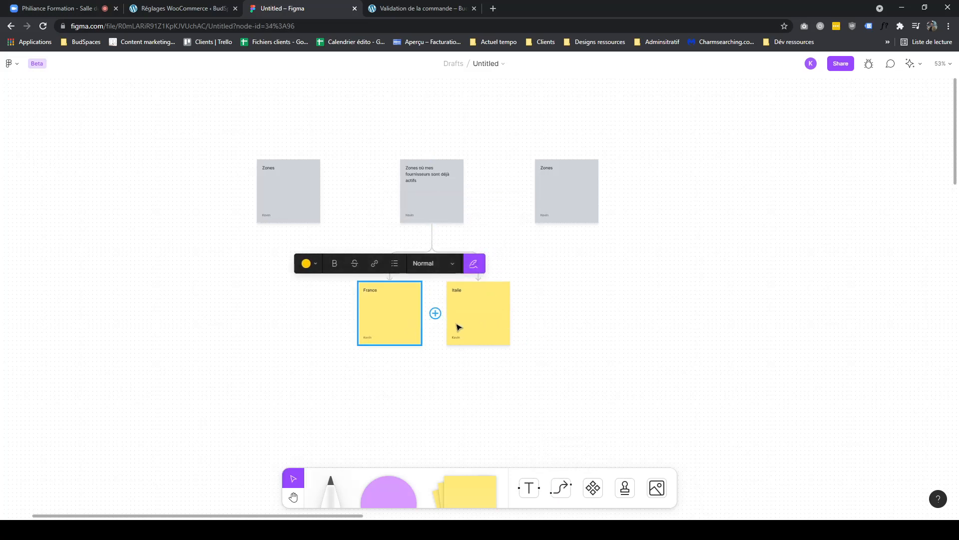
pyautogui.scroll(5, 426, 290)
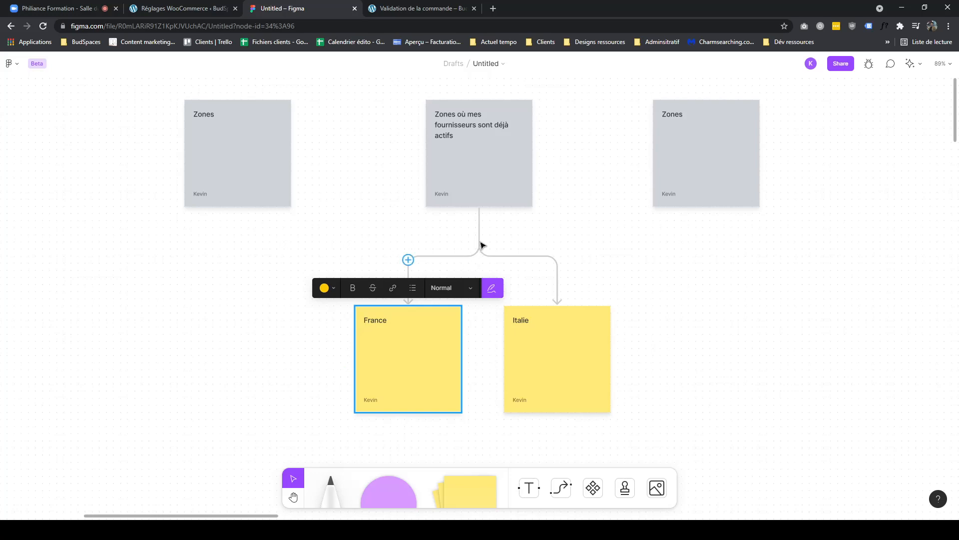
# - Review the board's zone sticky notes and the France and Italie branches
pyautogui.doubleClick(459, 127)
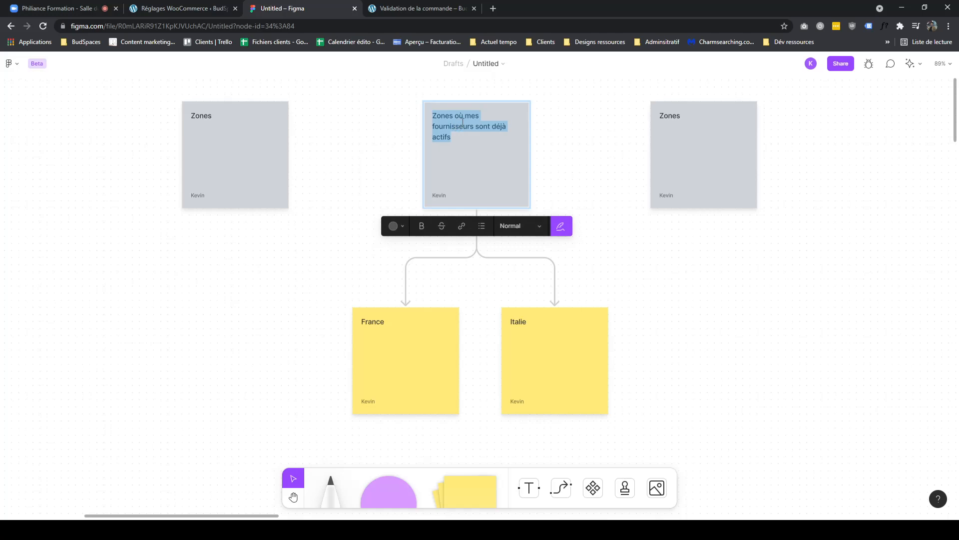
pyautogui.press('Escape')
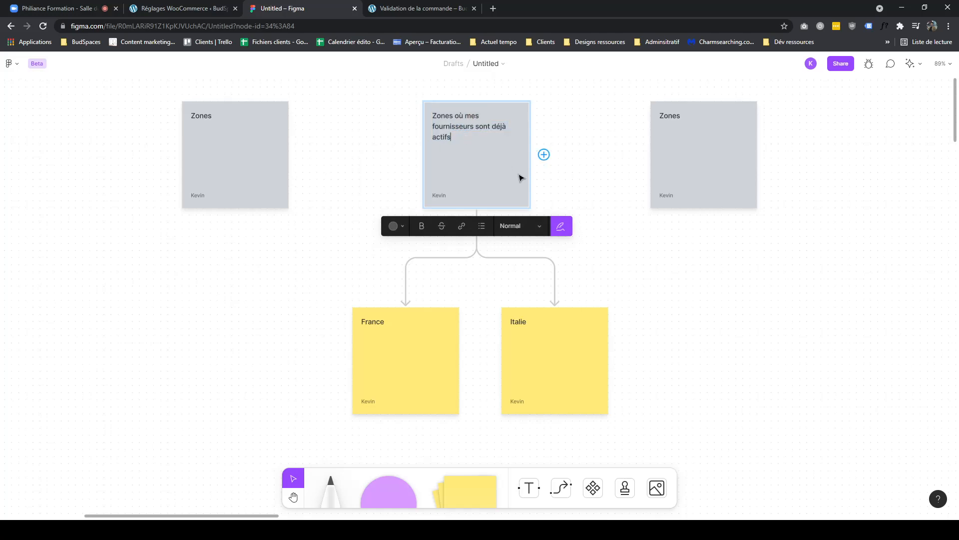
pyautogui.click(595, 323)
pyautogui.scroll(-2, 367, 386)
pyautogui.click(367, 386)
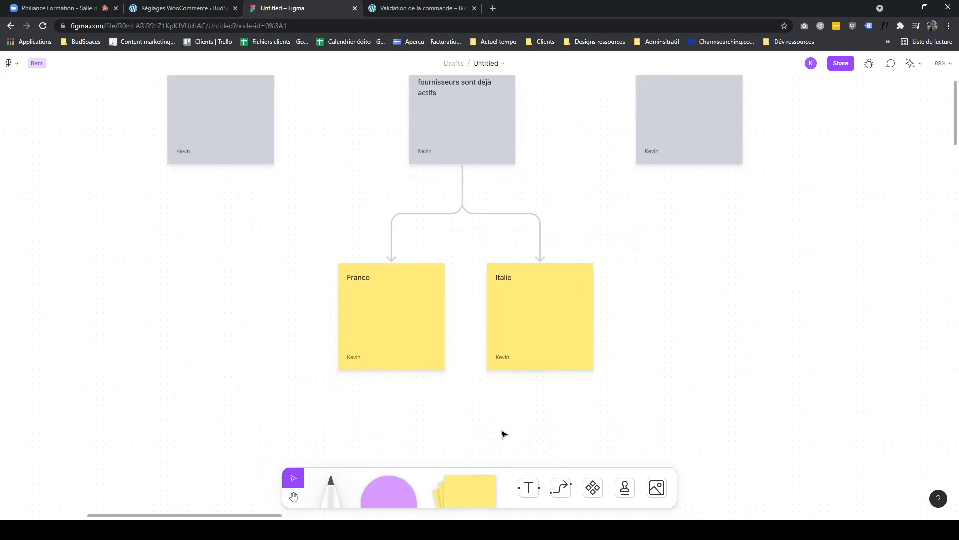
pyautogui.scroll(-1, 500, 420)
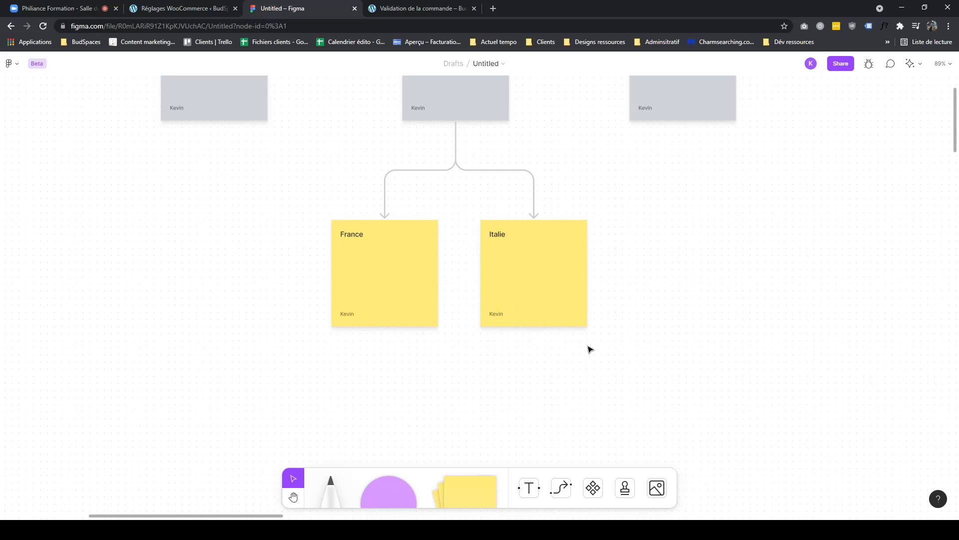
pyautogui.moveTo(332, 392); pyautogui.dragTo(655, 298)
pyautogui.click(605, 375)
pyautogui.scroll(-2, 594, 264)
pyautogui.scroll(-3, 554, 300)
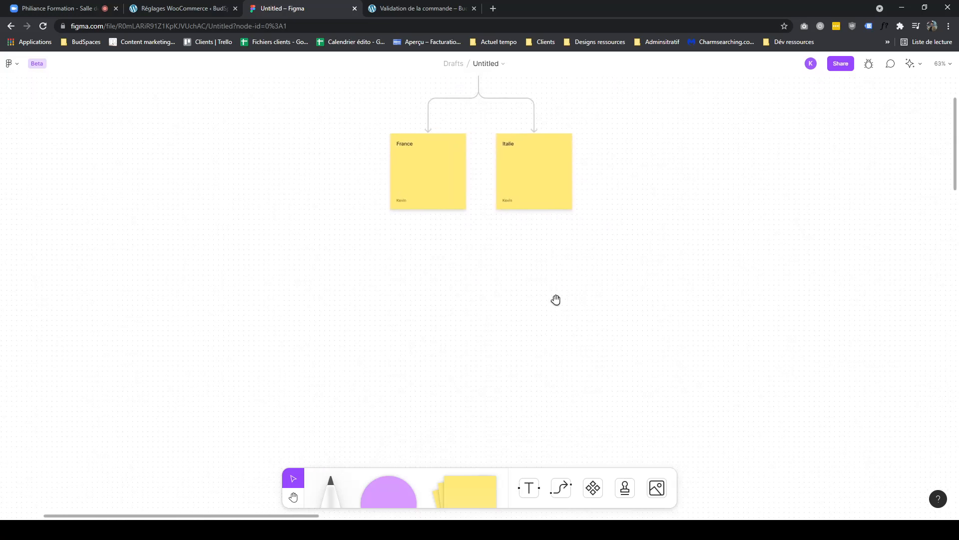
# - Move the right-hand Zones sticky note to the far left of the board
pyautogui.click(465, 488)
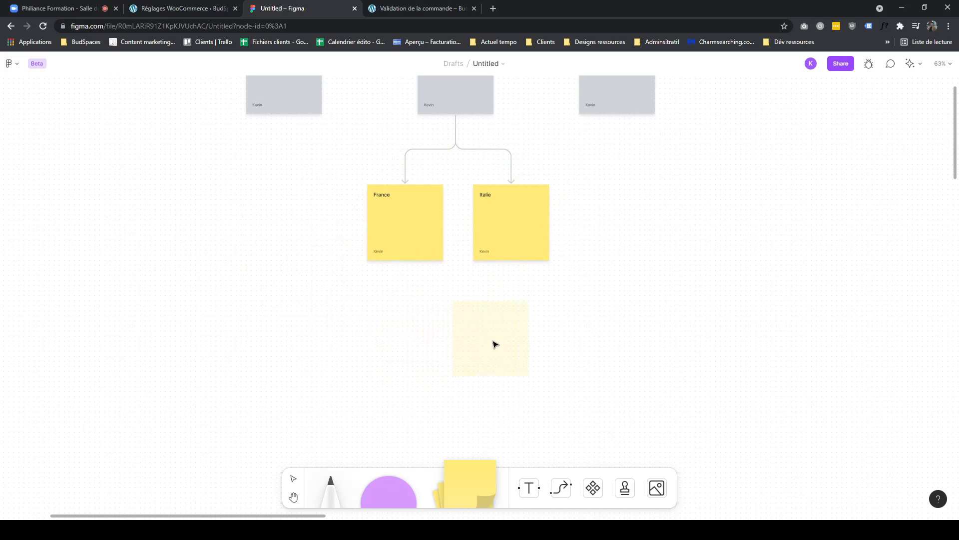
pyautogui.press('Escape')
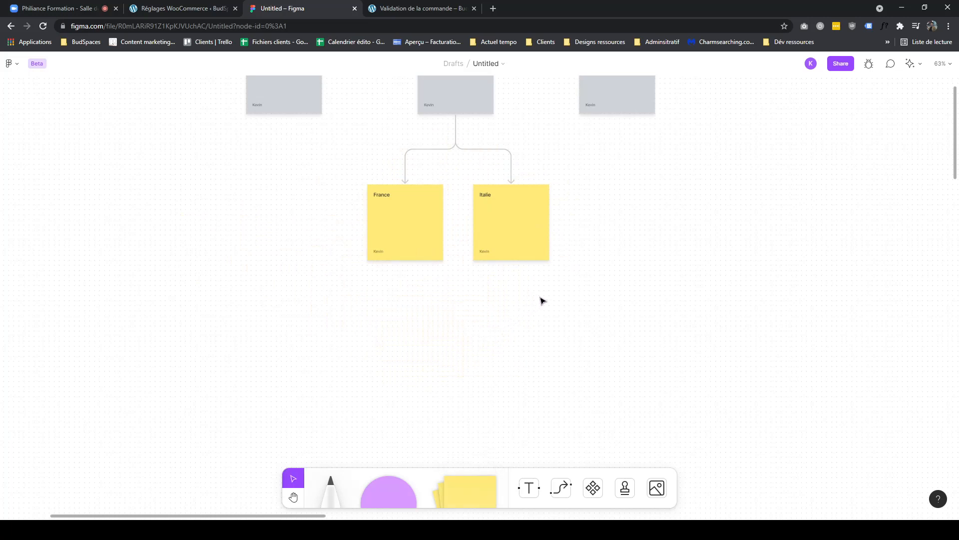
pyautogui.scroll(2, 572, 284)
pyautogui.moveTo(572, 305); pyautogui.dragTo(400, 220)
pyautogui.moveTo(620, 133); pyautogui.dragTo(144, 137)
# - Move the France and Italie notes to the left and reattach the connector end onto France
pyautogui.moveTo(538, 265); pyautogui.dragTo(237, 327)
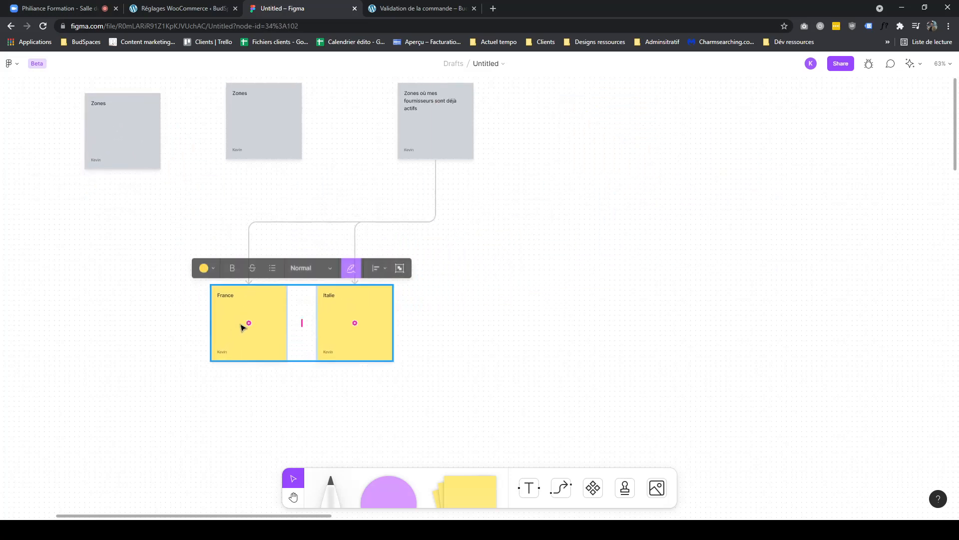
pyautogui.click(252, 239)
pyautogui.click(250, 282)
pyautogui.moveTo(248, 283)
pyautogui.mouseDown()
pyautogui.moveTo(283, 259)
pyautogui.moveTo(332, 246)
pyautogui.moveTo(245, 289)
pyautogui.mouseUp()
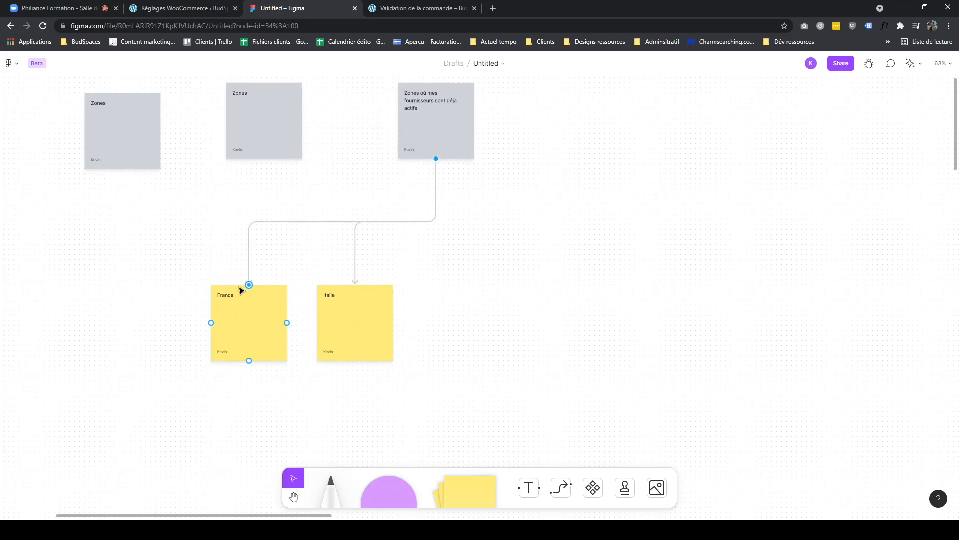
# - Add a new sticky note labelled Régions and colour it green
pyautogui.click(471, 477)
pyautogui.click(479, 308)
pyautogui.write('Régl')
pyautogui.click(393, 251)
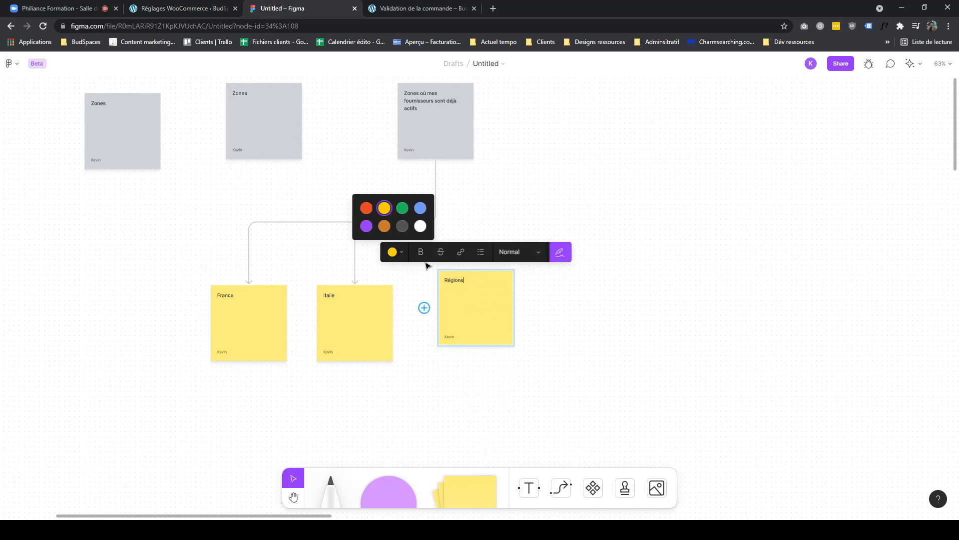
pyautogui.click(402, 208)
# - Attach the top note's connector to Régions, place Régions beneath it, and move France and Italie lower
pyautogui.moveTo(479, 302); pyautogui.dragTo(447, 286)
pyautogui.moveTo(247, 282); pyautogui.dragTo(418, 248)
pyautogui.click(250, 251)
pyautogui.moveTo(248, 280); pyautogui.dragTo(445, 257)
pyautogui.click(355, 283)
pyautogui.moveTo(357, 283); pyautogui.dragTo(382, 253)
pyautogui.moveTo(451, 290); pyautogui.dragTo(304, 231)
pyautogui.moveTo(353, 326); pyautogui.dragTo(398, 387)
pyautogui.moveTo(235, 336); pyautogui.dragTo(219, 397)
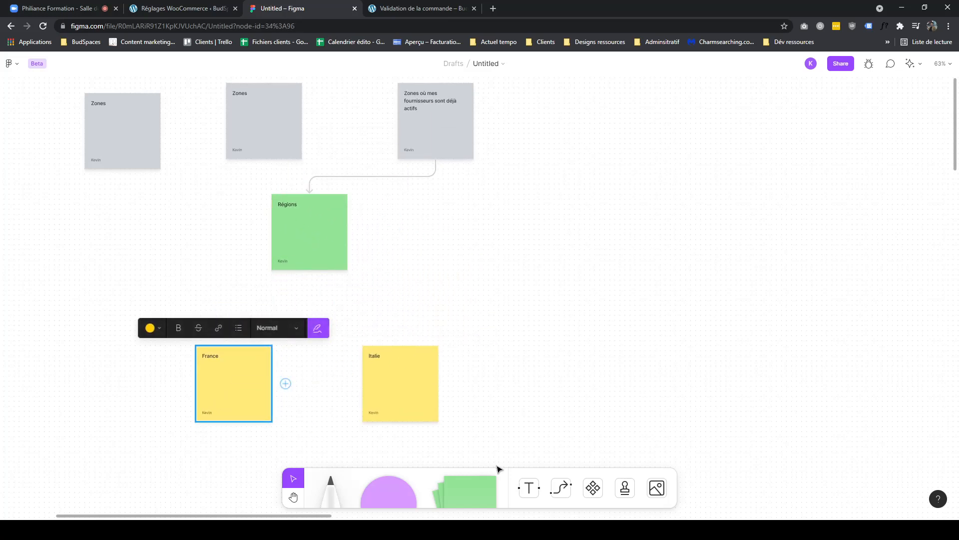
# - Connect the Régions note to both the France and Italie notes
pyautogui.click(558, 487)
pyautogui.moveTo(309, 270); pyautogui.dragTo(234, 346)
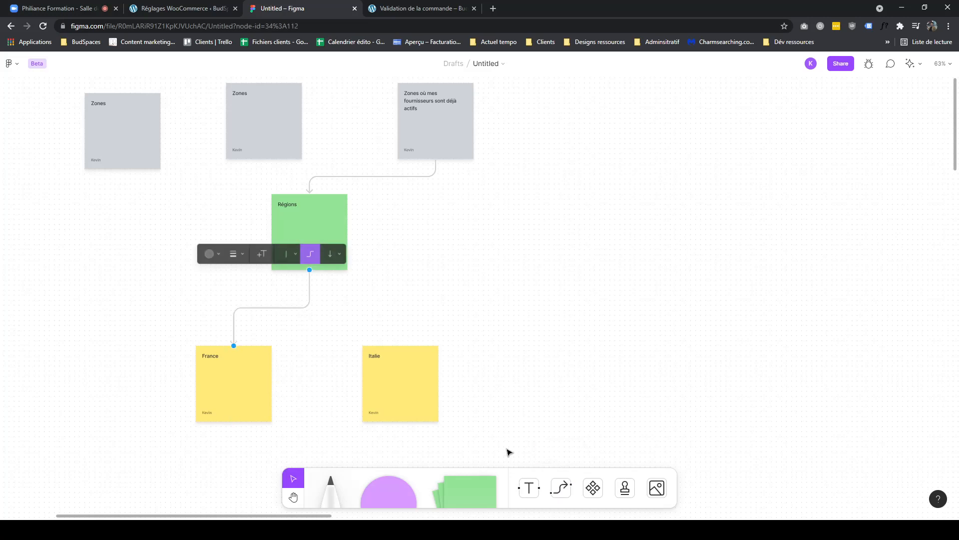
pyautogui.click(560, 487)
pyautogui.moveTo(309, 269); pyautogui.dragTo(399, 344)
# - Move the remaining Zones sticky note down to the left side of the board
pyautogui.moveTo(263, 141)
pyautogui.mouseDown()
pyautogui.moveTo(212, 156)
pyautogui.moveTo(81, 257)
pyautogui.mouseUp()
pyautogui.click(319, 236)
pyautogui.click(439, 125)
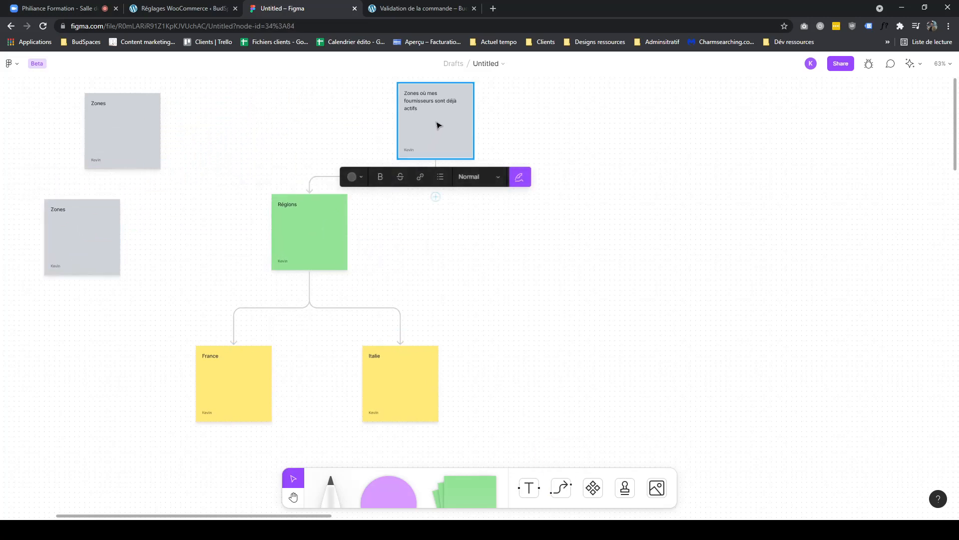
# - Add a green sticky note titled Modes d'expéditions to the right of Régions
pyautogui.moveTo(424, 205); pyautogui.dragTo(242, 279)
pyautogui.moveTo(143, 384); pyautogui.dragTo(444, 374)
pyautogui.moveTo(471, 493); pyautogui.dragTo(553, 220)
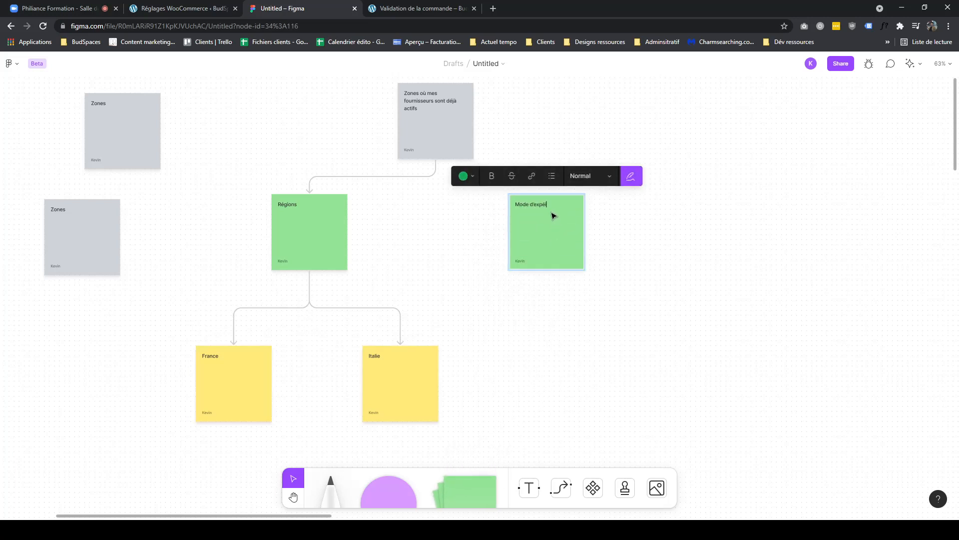
pyautogui.write("Mode d'expéditions")
pyautogui.click(530, 204)
pyautogui.write('s')
pyautogui.press('Escape')
pyautogui.moveTo(575, 245); pyautogui.dragTo(618, 250)
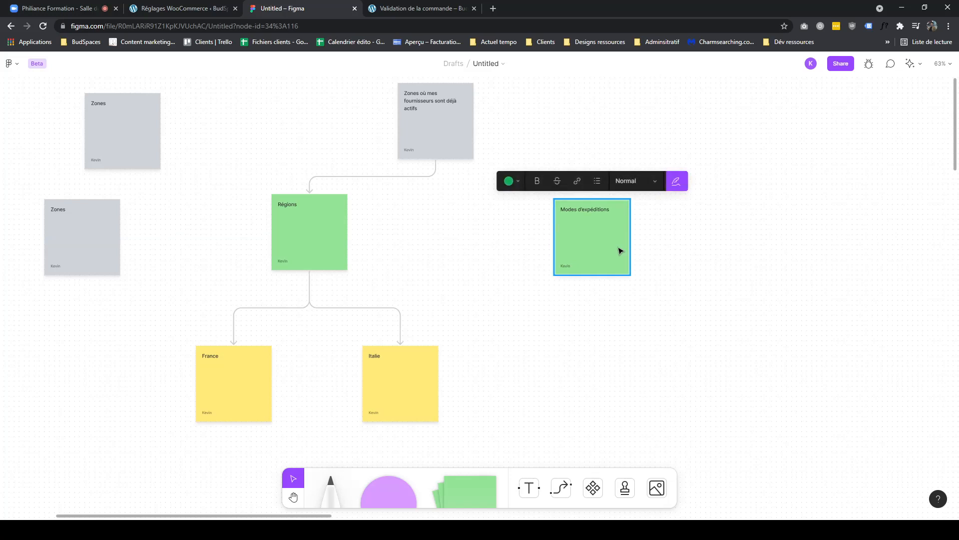
# - Connect the top note to Modes d'expéditions and shift that note slightly right
pyautogui.click(562, 488)
pyautogui.moveTo(436, 159); pyautogui.dragTo(592, 199)
pyautogui.moveTo(650, 196); pyautogui.dragTo(593, 198)
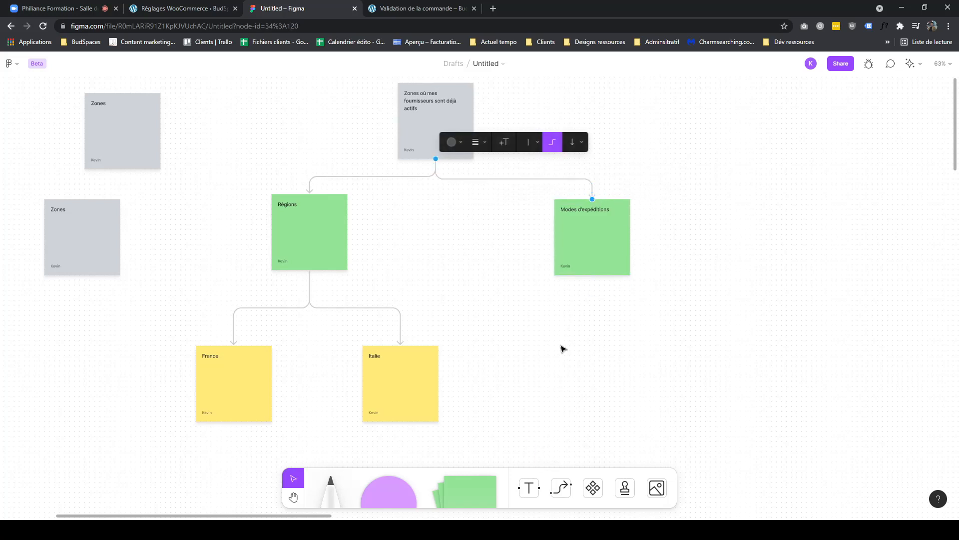
pyautogui.moveTo(592, 256); pyautogui.dragTo(617, 254)
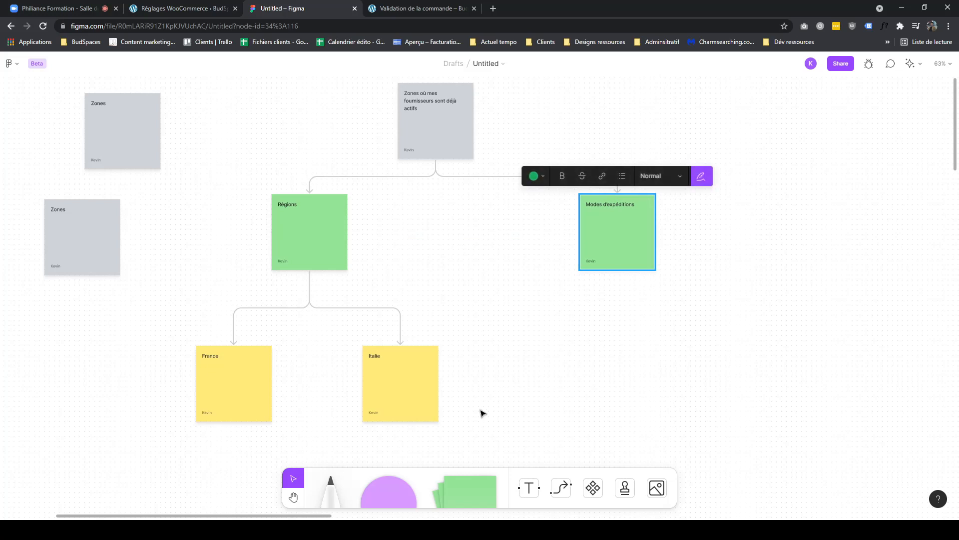
# - Add a yellow Livraison à domicile sticky note connected below Modes d'expéditions
pyautogui.click(450, 484)
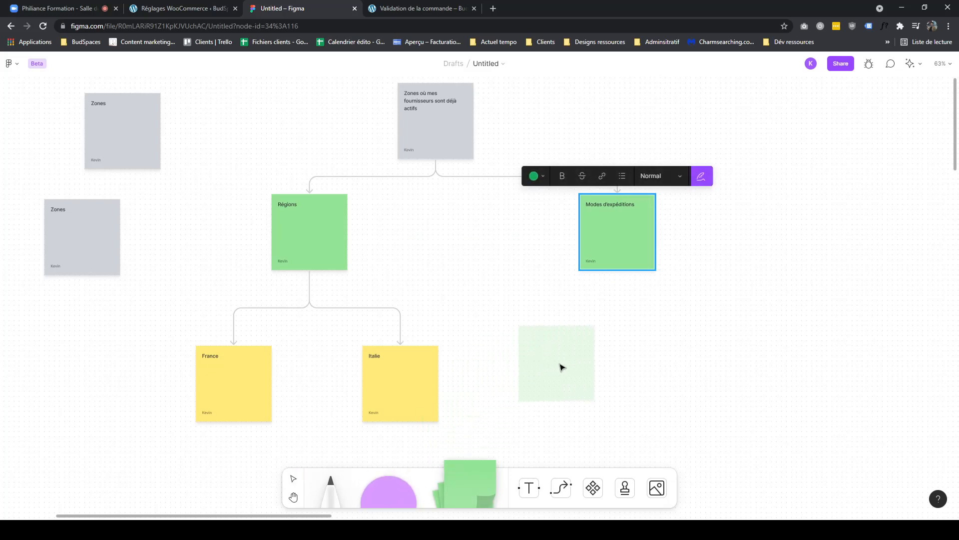
pyautogui.click(556, 363)
pyautogui.click(475, 307)
pyautogui.click(465, 263)
pyautogui.moveTo(546, 364); pyautogui.dragTo(538, 383)
pyautogui.click(561, 492)
pyautogui.moveTo(617, 270); pyautogui.dragTo(533, 362)
pyautogui.doubleClick(531, 358)
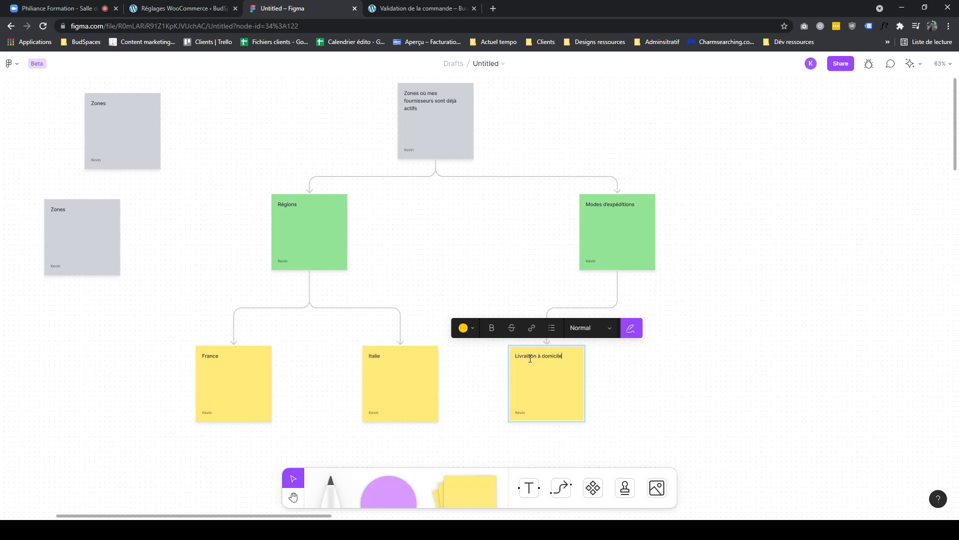
# - Duplicate the Livraison à domicile note to its right, relabel it Click&Collect, and connect it to Modes d'expéditions
pyautogui.click(591, 374)
pyautogui.click(594, 374)
pyautogui.click(570, 377)
pyautogui.keyDown('alt'); pyautogui.moveTo(553, 378); pyautogui.dragTo(684, 370); pyautogui.keyUp('alt')
pyautogui.doubleClick(680, 355)
pyautogui.write('Point re')
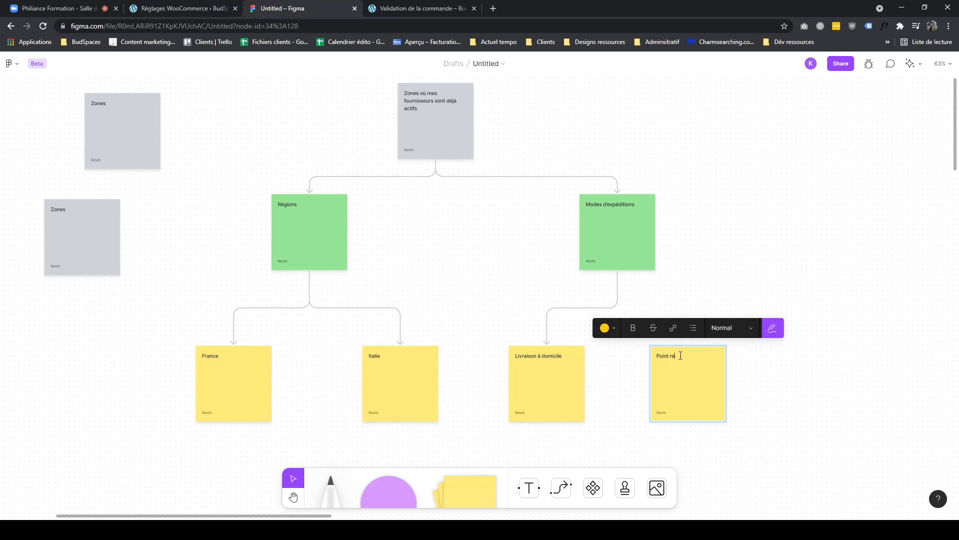
pyautogui.tripleClick(680, 355)
pyautogui.write('Click&Collect')
pyautogui.click(778, 377)
pyautogui.click(561, 487)
pyautogui.moveTo(619, 270); pyautogui.dragTo(685, 343)
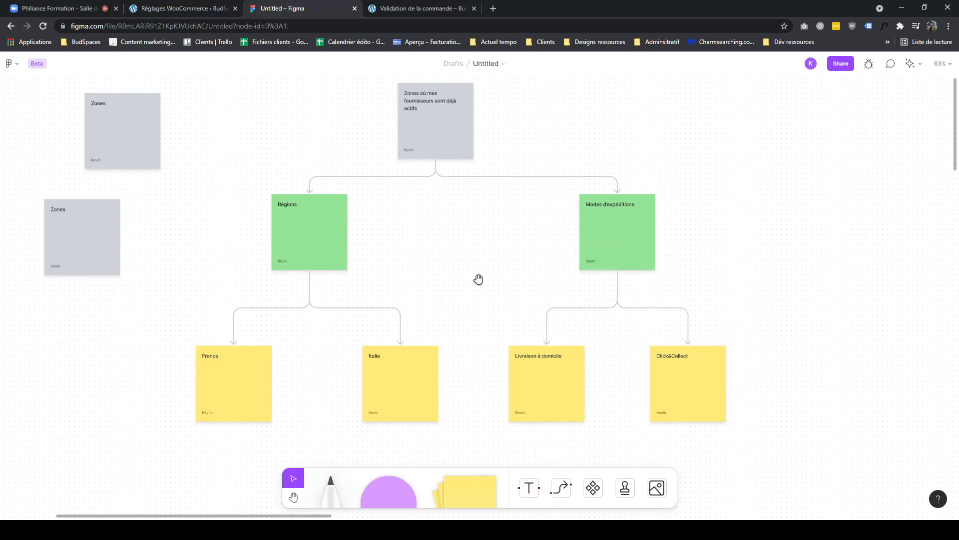
# - Review the completed diagram's regions and shipping-mode branches
pyautogui.scroll(2, 467, 173)
pyautogui.hscroll(-1, 467, 173)
pyautogui.click(488, 164)
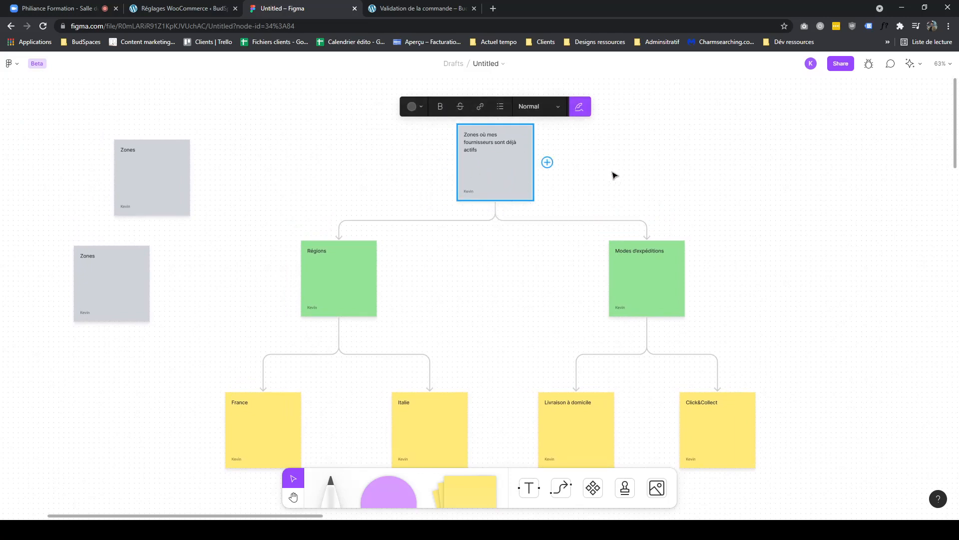
pyautogui.moveTo(170, 406); pyautogui.dragTo(478, 442)
pyautogui.click(567, 270)
pyautogui.moveTo(551, 277); pyautogui.dragTo(693, 272)
pyautogui.click(650, 386)
pyautogui.moveTo(510, 415); pyautogui.dragTo(929, 444)
pyautogui.click(829, 341)
# - Switch to the WooCommerce shipping zone and rename it Zone où mes fournisseurs sont déjà actifs
pyautogui.click(212, 12)
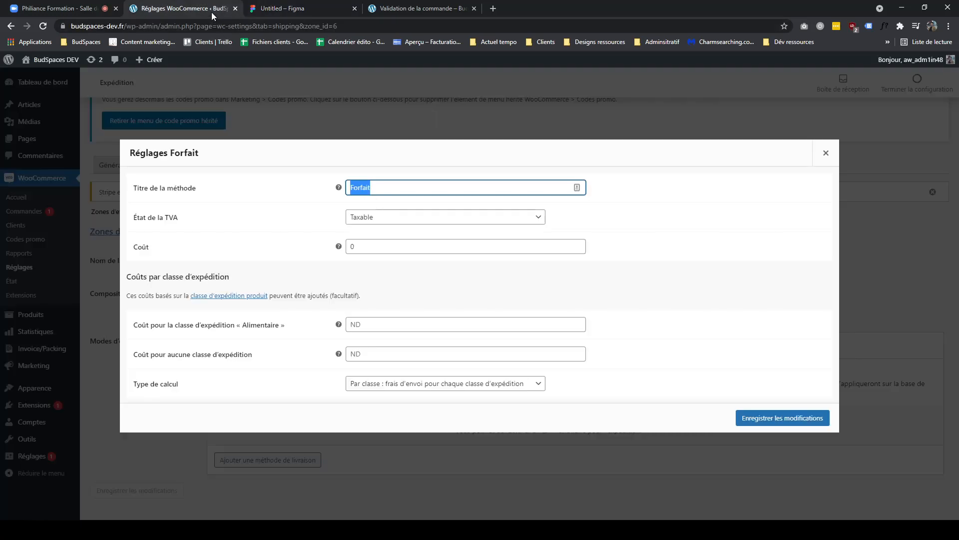
pyautogui.click(825, 154)
pyautogui.tripleClick(237, 265)
pyautogui.write('Zone où mes fournisseurs sont déjà actifs')
# - Add Italie to the zone's composition alongside France
pyautogui.click(282, 297)
pyautogui.click(510, 293)
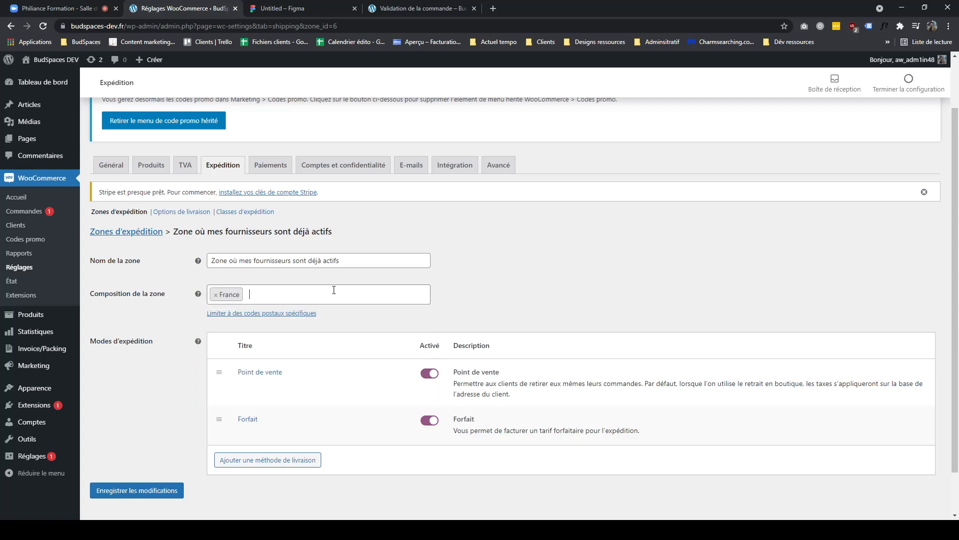
pyautogui.click(302, 299)
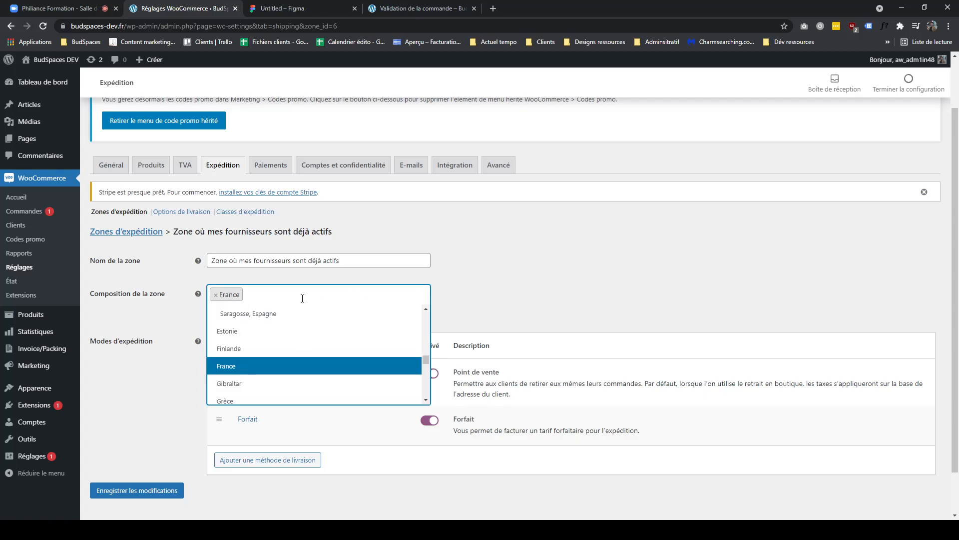
pyautogui.write('itali')
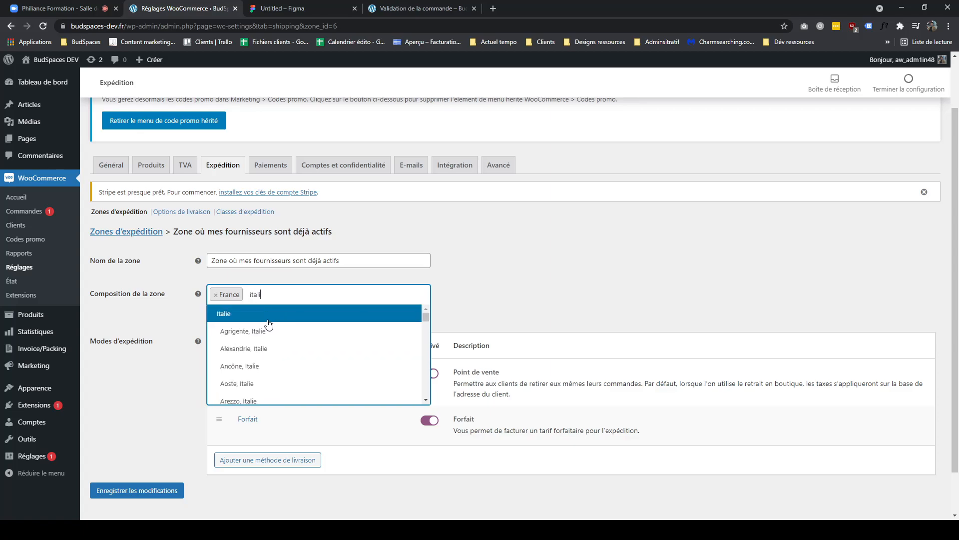
pyautogui.click(250, 314)
pyautogui.moveTo(104, 299); pyautogui.dragTo(153, 299)
# - Rename the Forfait shipping method's title to Livraison à domicile
pyautogui.moveTo(274, 383)
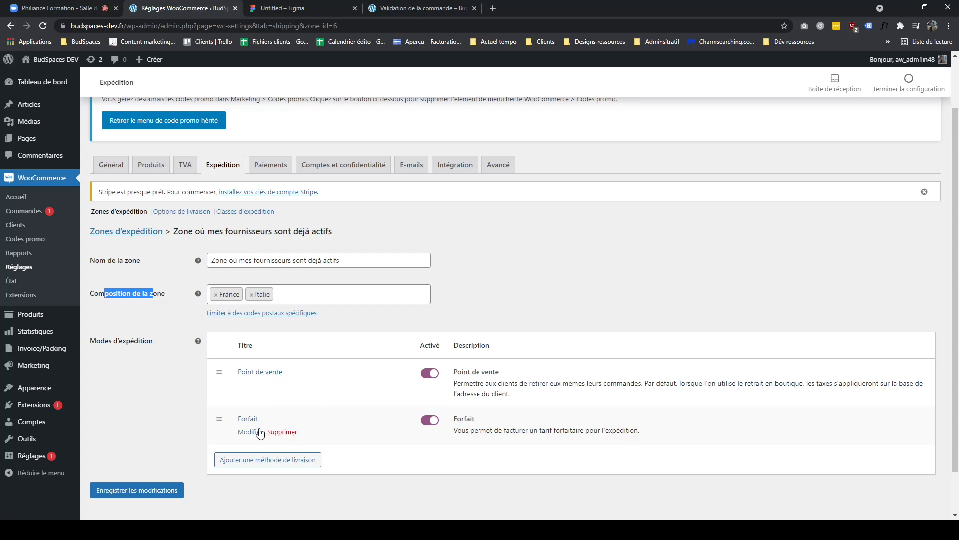
pyautogui.click(250, 432)
pyautogui.moveTo(385, 186); pyautogui.dragTo(310, 197)
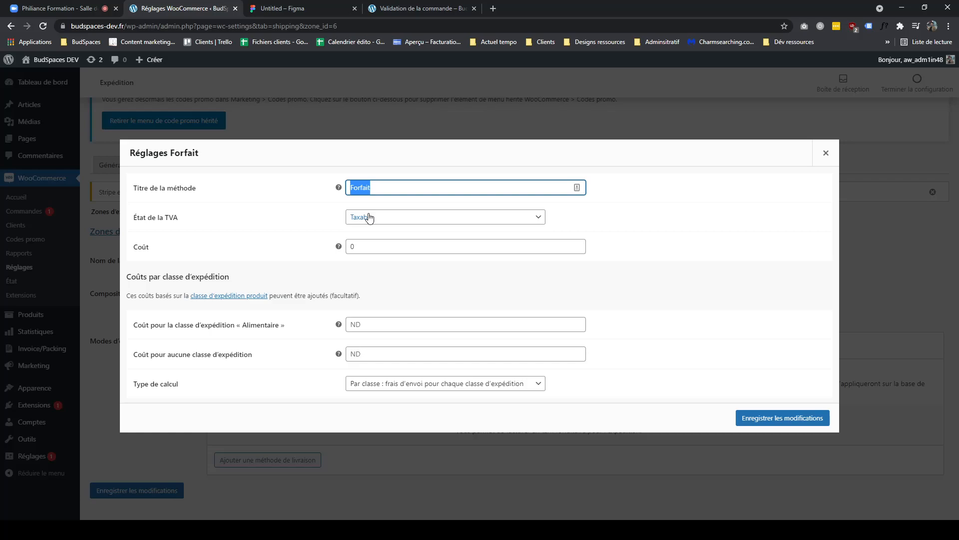
pyautogui.click(381, 14)
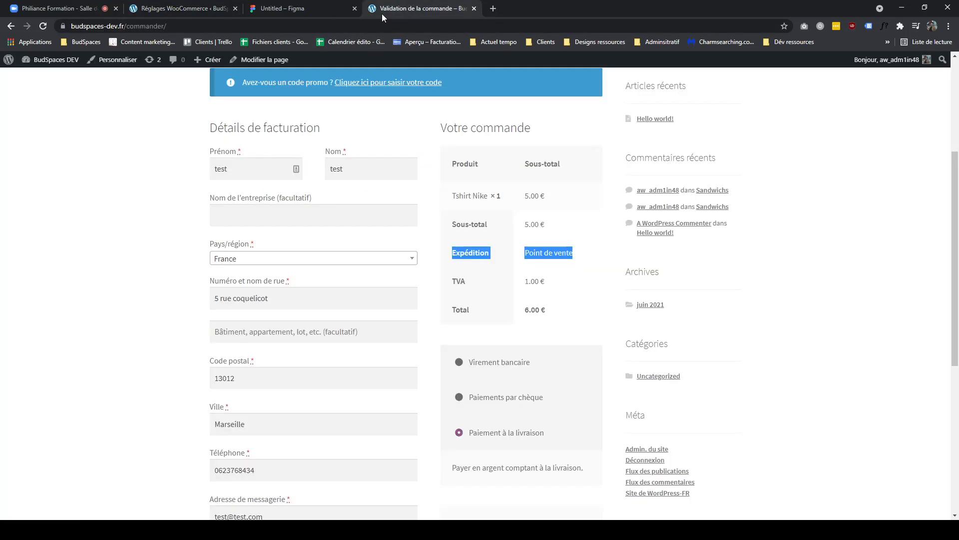
pyautogui.click(189, 11)
pyautogui.hotkey('ctrl', 'Tab')
pyautogui.click(188, 11)
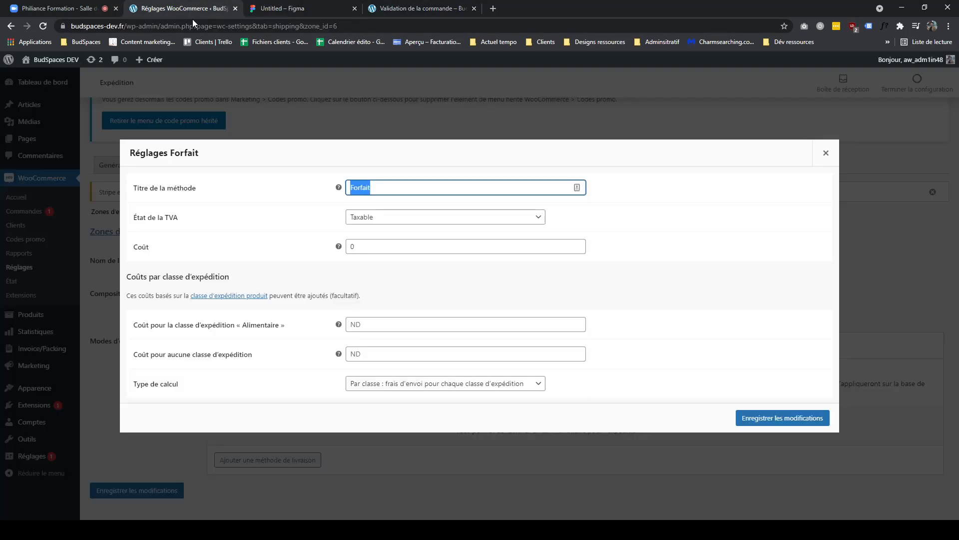
pyautogui.write('Livraison à domicile')
pyautogui.click(250, 230)
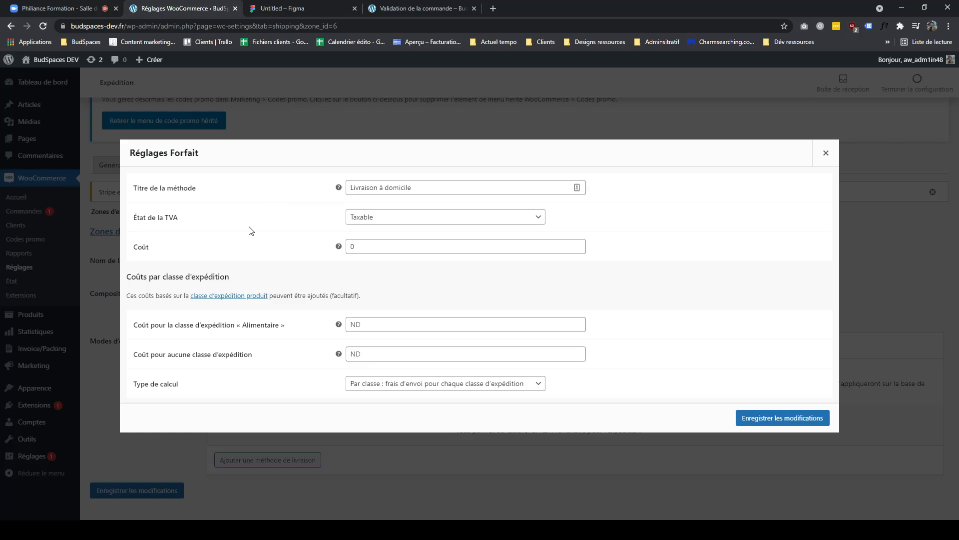
# - Save the shipping method settings and reopen the Livraison à domicile method
pyautogui.click(416, 11)
pyautogui.click(279, 11)
pyautogui.click(202, 9)
pyautogui.click(775, 420)
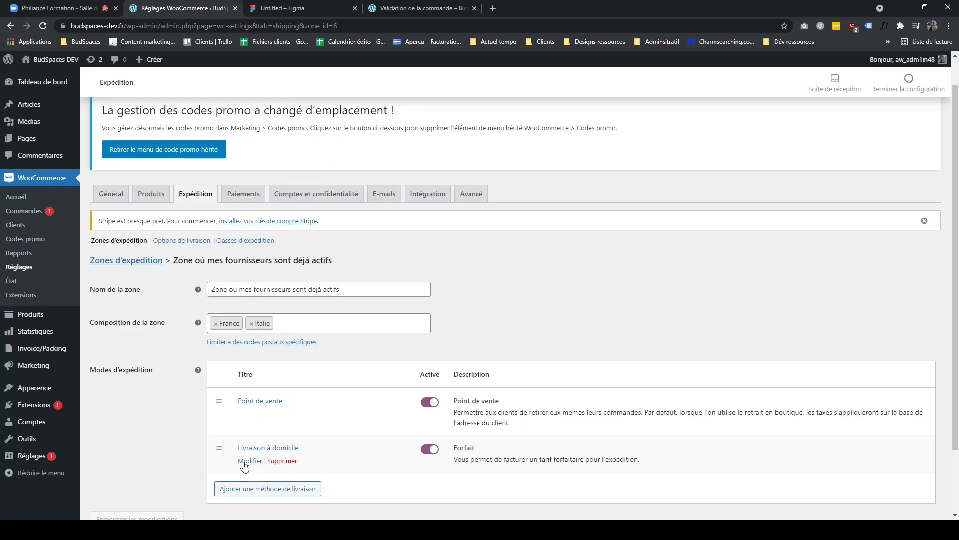
pyautogui.click(243, 458)
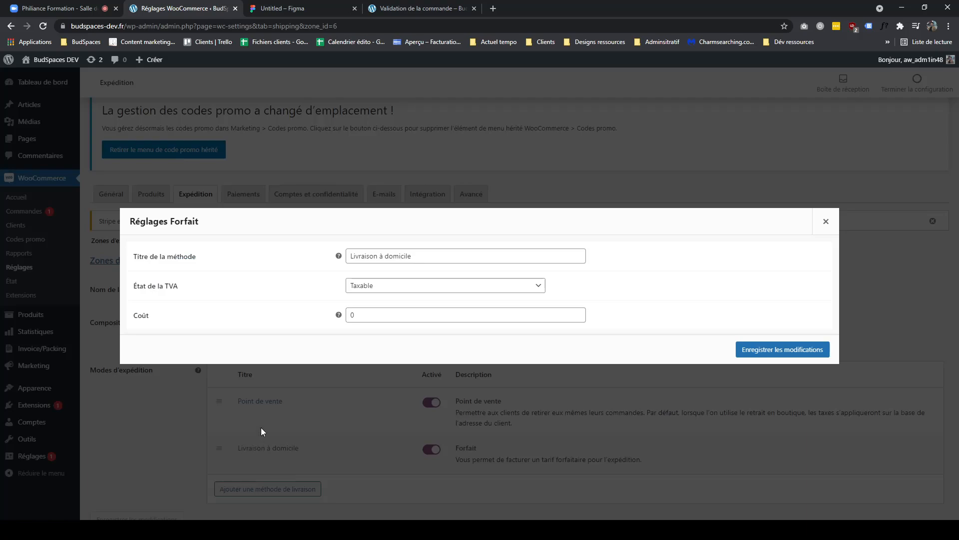
# - Reopen the Livraison à domicile method, set its cost to 5 and save the changes
pyautogui.click(825, 221)
pyautogui.click(243, 458)
pyautogui.moveTo(423, 257); pyautogui.dragTo(344, 259)
pyautogui.moveTo(365, 320); pyautogui.dragTo(306, 327)
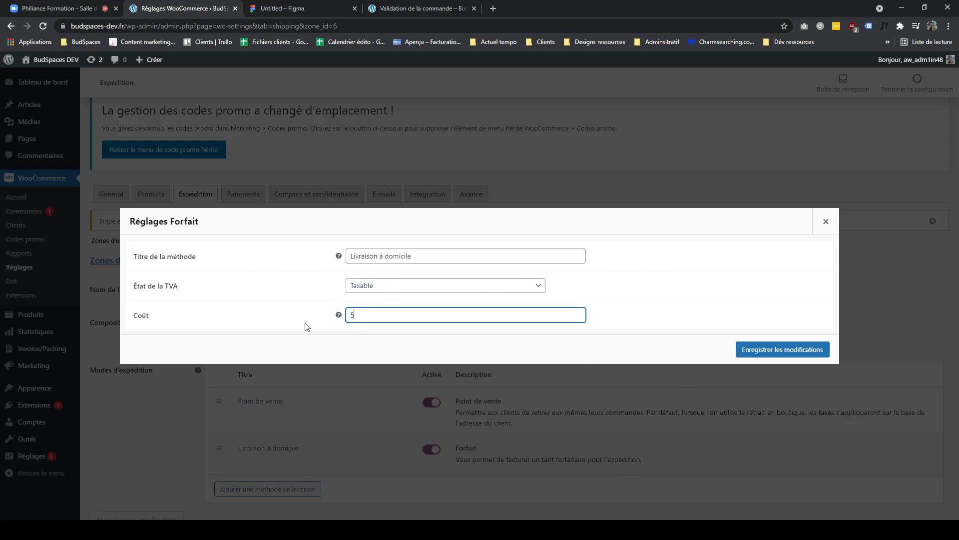
pyautogui.write('5')
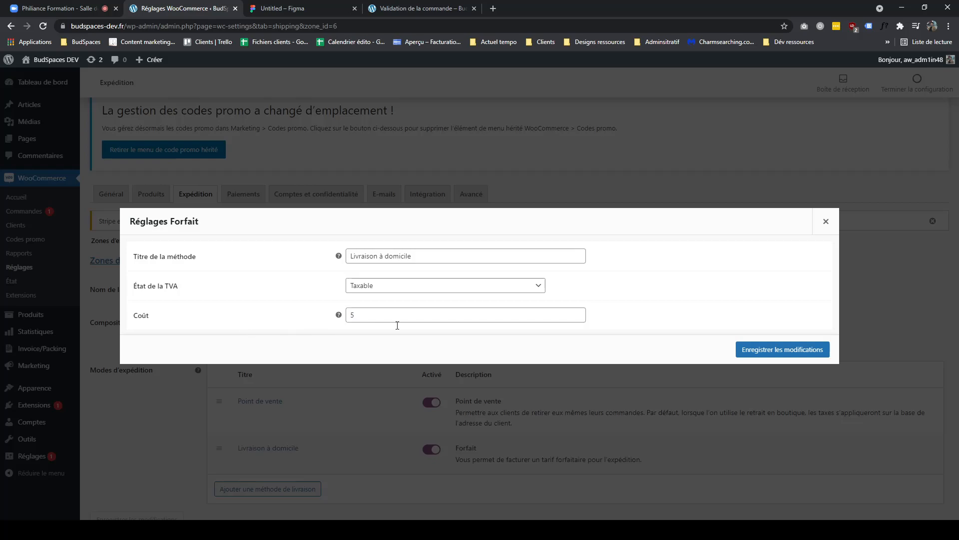
pyautogui.click(788, 349)
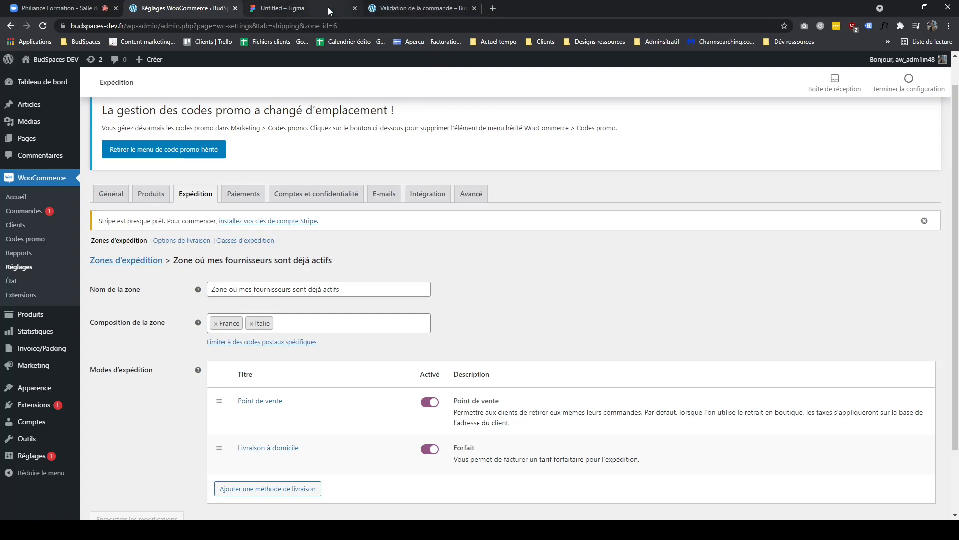
# - Reload the checkout page and compare its shipping options with the shipping zones list
pyautogui.moveTo(395, 9); pyautogui.dragTo(275, 10)
pyautogui.click(43, 29)
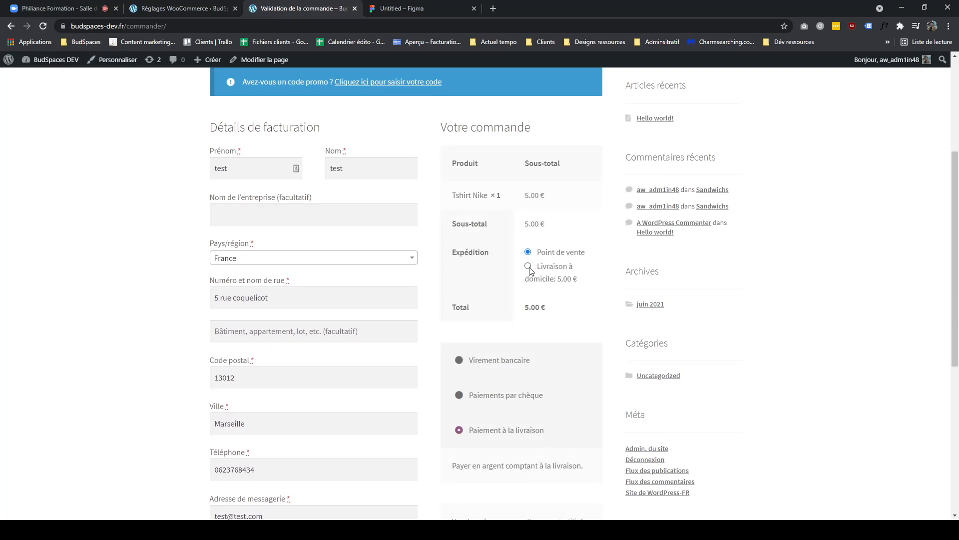
pyautogui.click(179, 13)
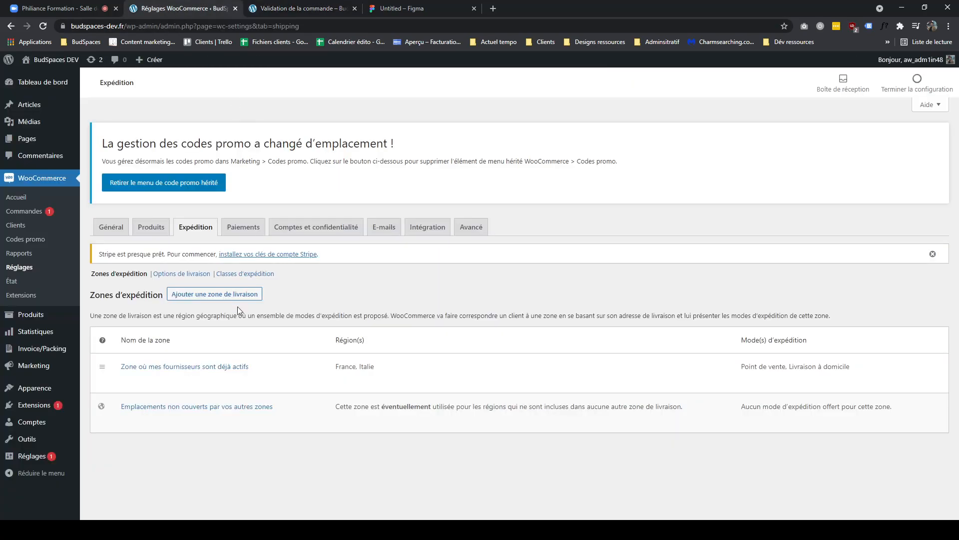
pyautogui.click(310, 8)
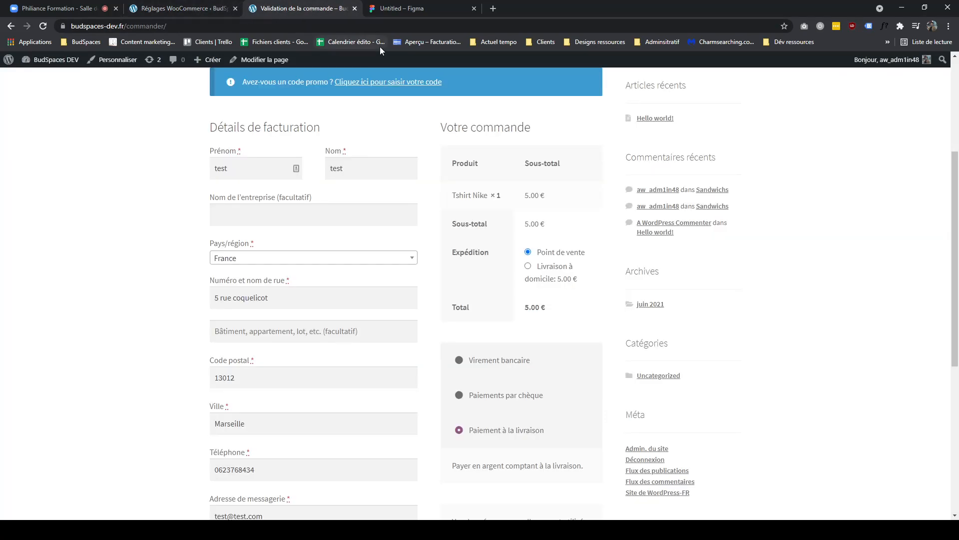
pyautogui.click(212, 8)
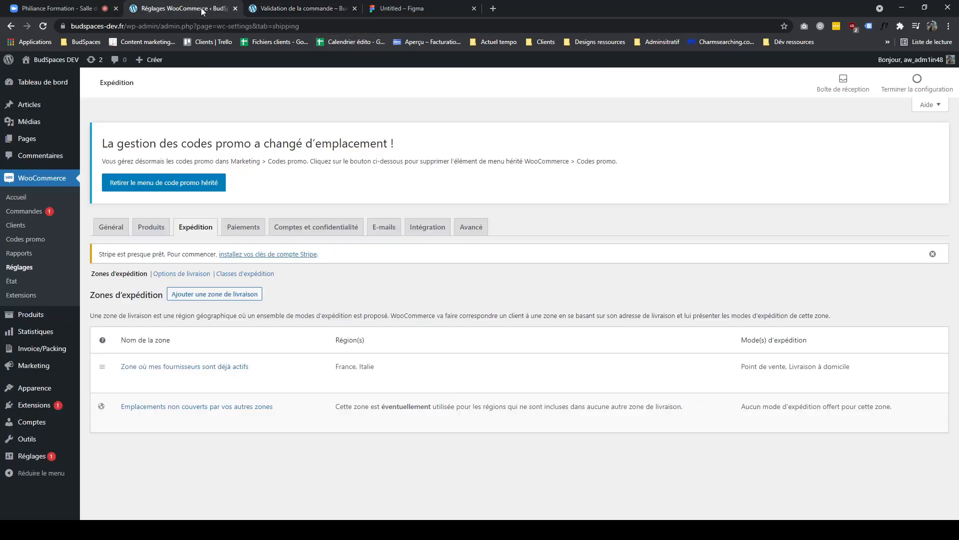
pyautogui.click(268, 11)
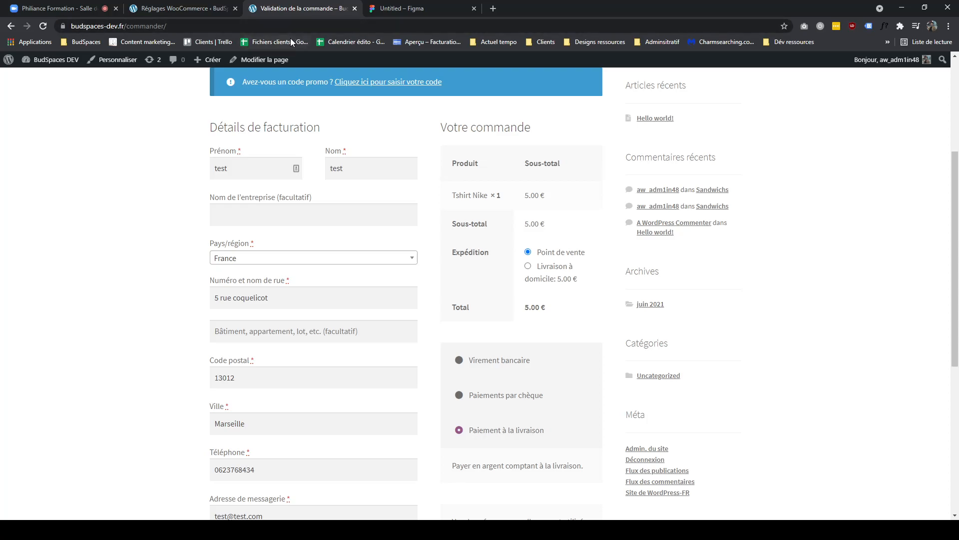
pyautogui.click(198, 15)
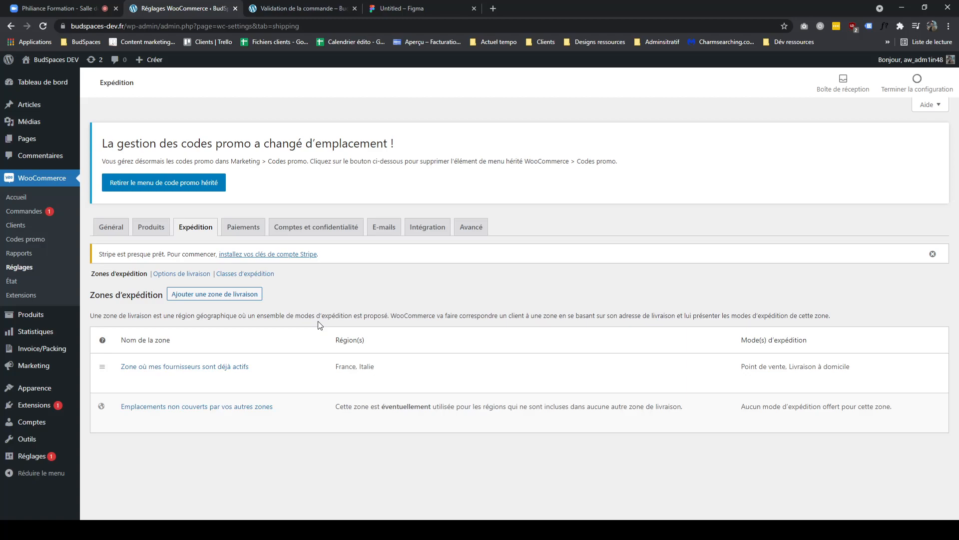
# - Highlight Italie in the zone's regions and the shipping options offered on the checkout page
pyautogui.moveTo(144, 380)
pyautogui.moveTo(344, 370); pyautogui.dragTo(410, 348)
pyautogui.moveTo(397, 381); pyautogui.dragTo(332, 375)
pyautogui.click(352, 365)
pyautogui.doubleClick(360, 365)
pyautogui.click(301, 9)
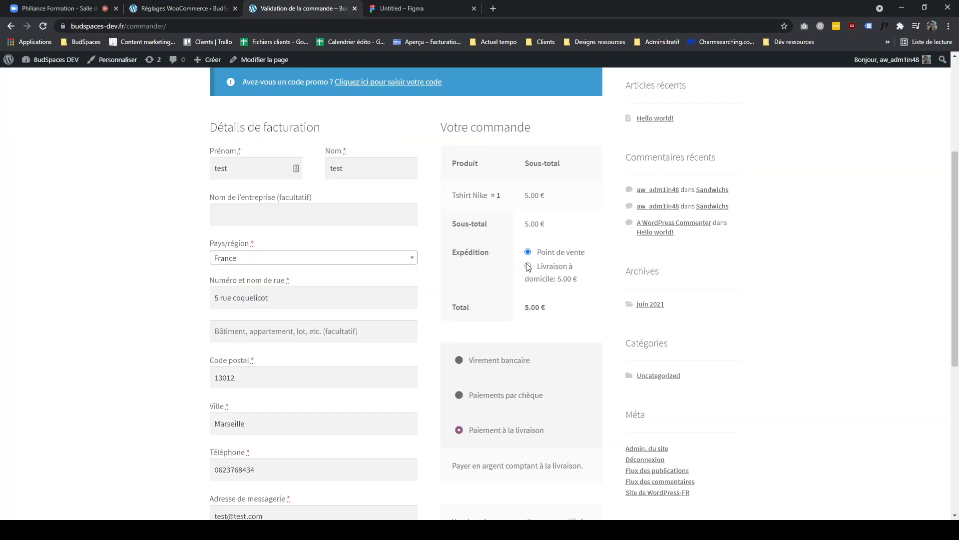
pyautogui.moveTo(587, 284); pyautogui.dragTo(524, 247)
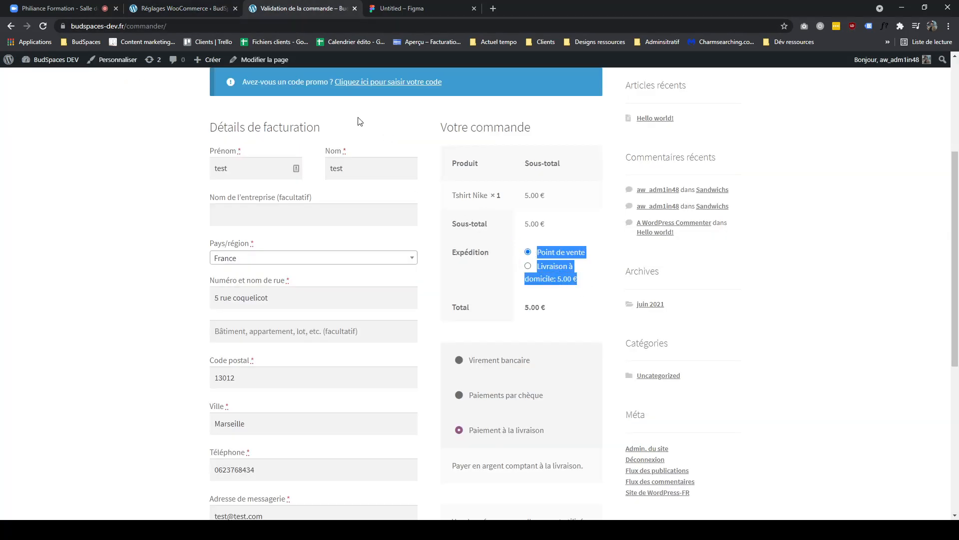
pyautogui.click(218, 15)
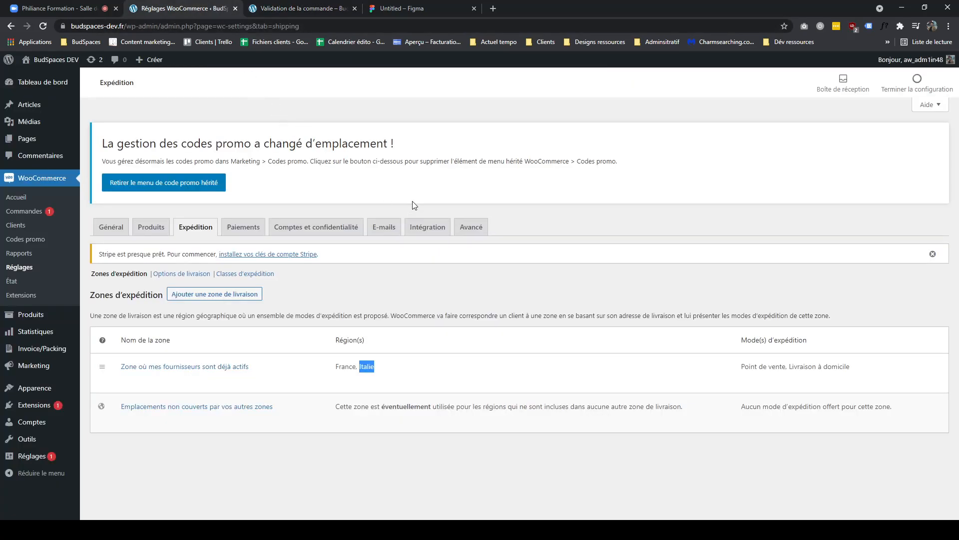
pyautogui.click(304, 11)
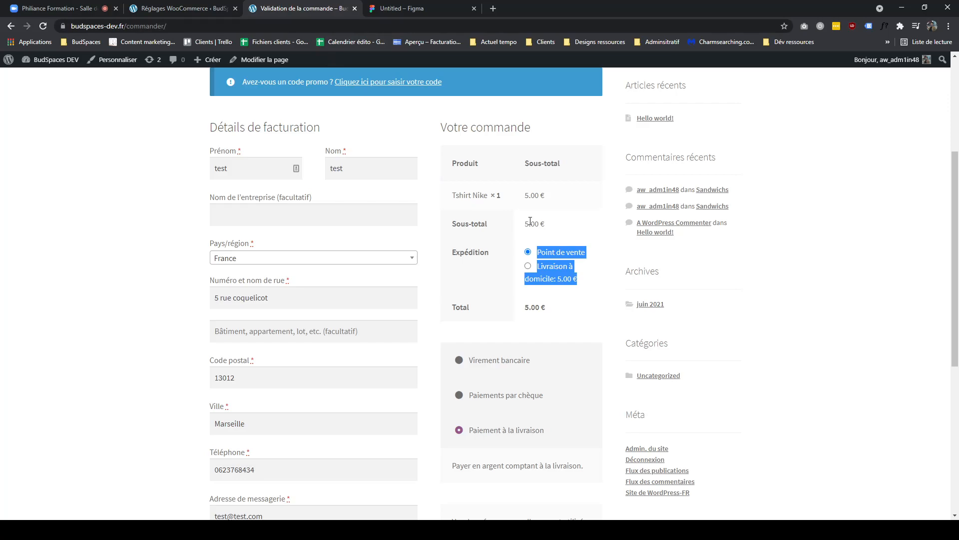
# - Change the checkout billing country to Grèce and highlight the shipping message shown
pyautogui.click(375, 257)
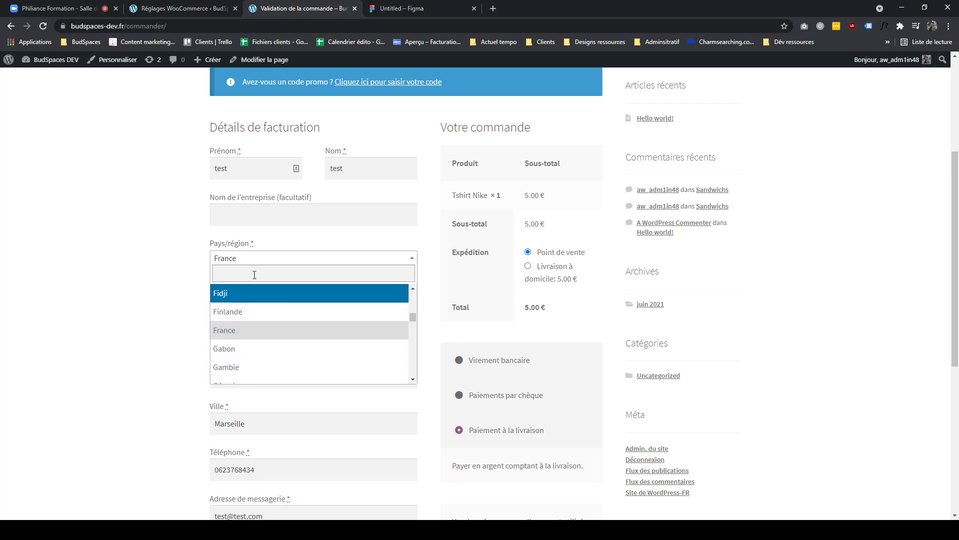
pyautogui.click(159, 277)
pyautogui.click(263, 260)
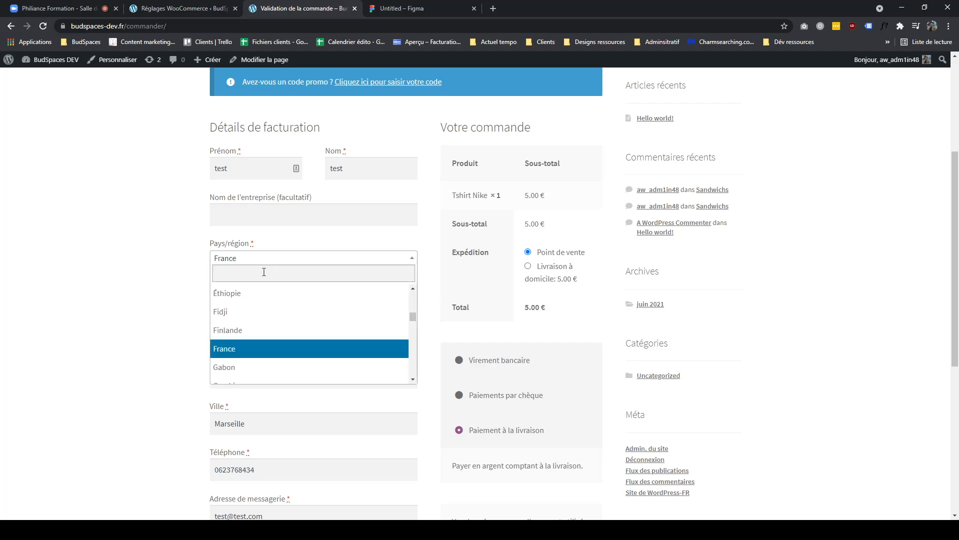
pyautogui.click(126, 314)
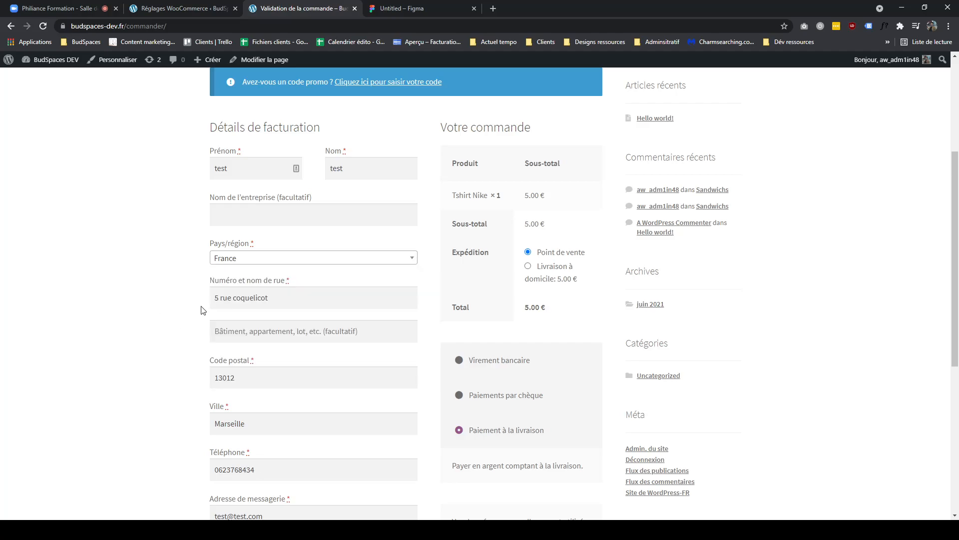
pyautogui.click(281, 264)
pyautogui.scroll(-2, 272, 352)
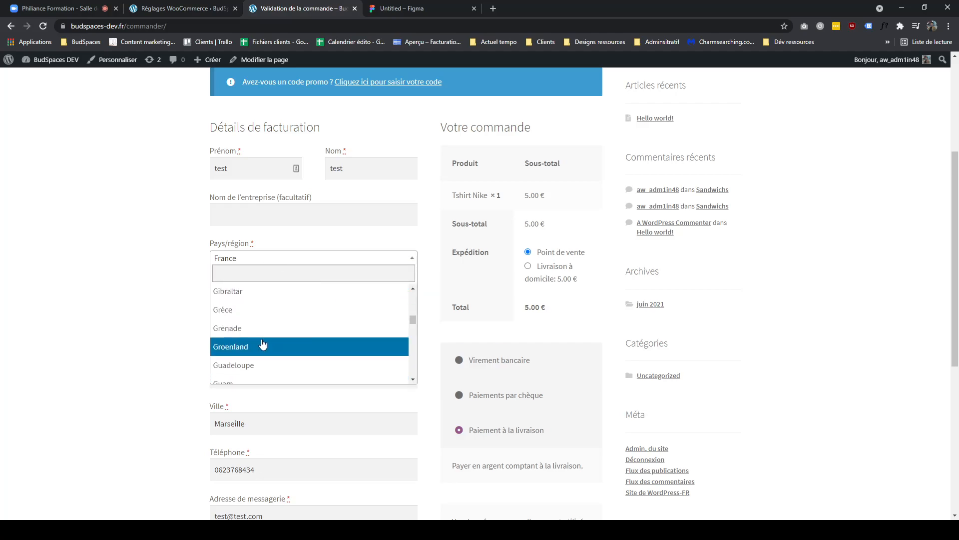
pyautogui.click(240, 318)
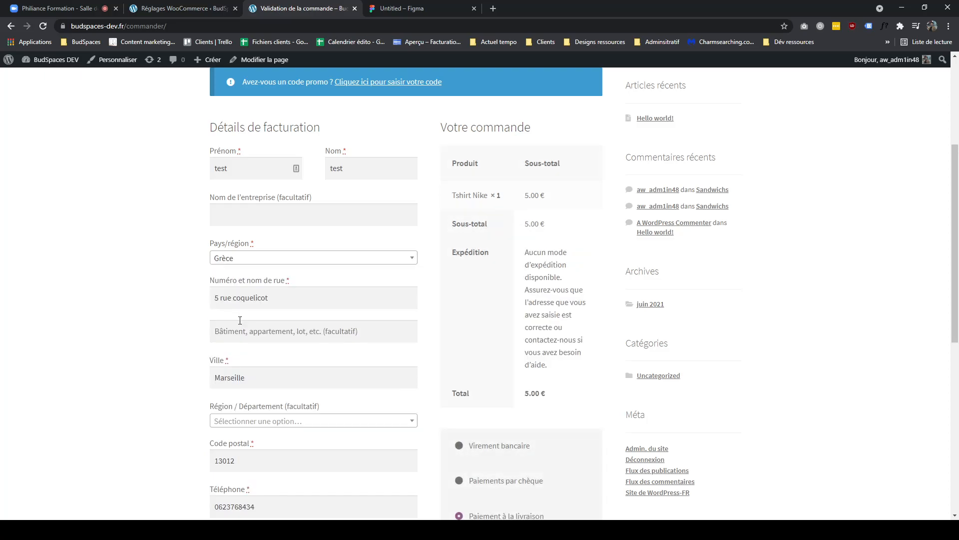
pyautogui.moveTo(563, 278); pyautogui.dragTo(526, 252)
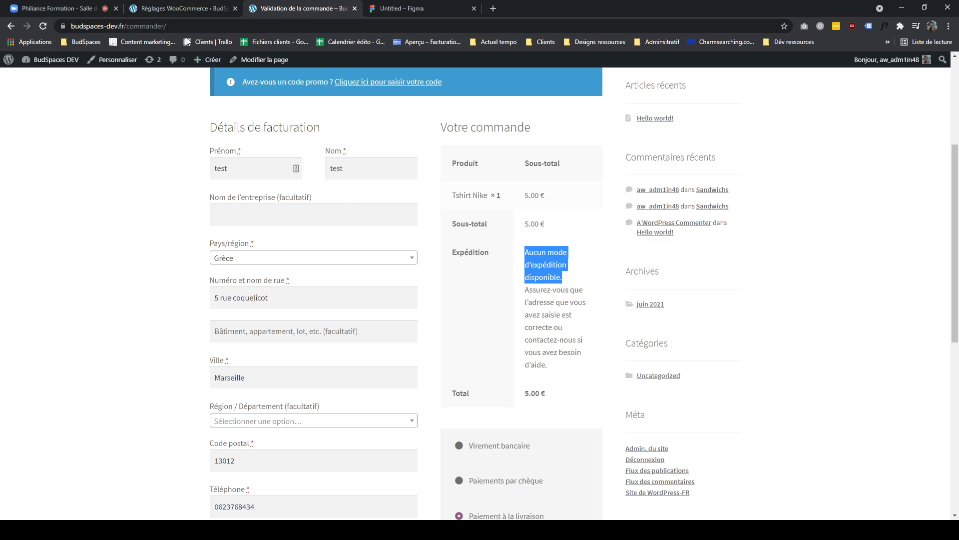
# - Capture the shipping zones table and paste it onto the FigJam board
pyautogui.click(183, 9)
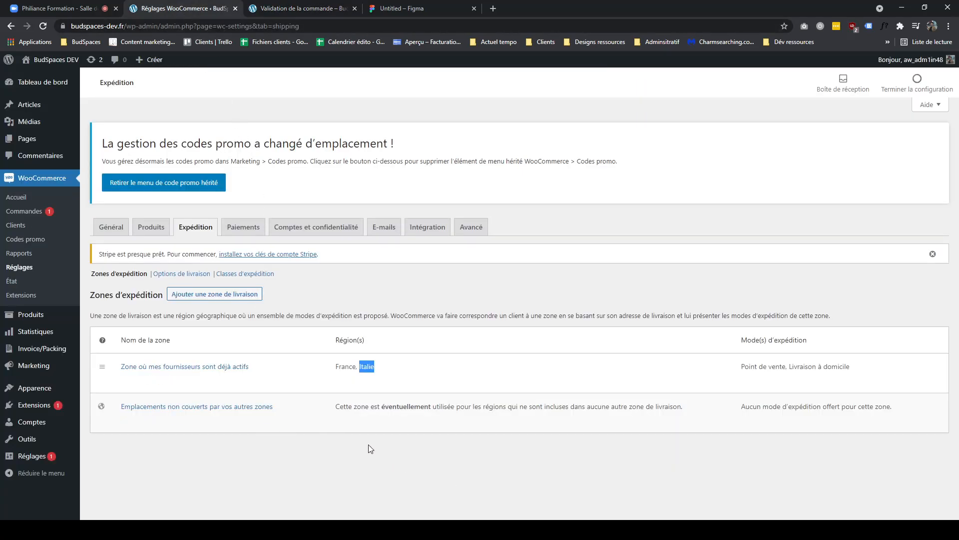
pyautogui.click(52, 530)
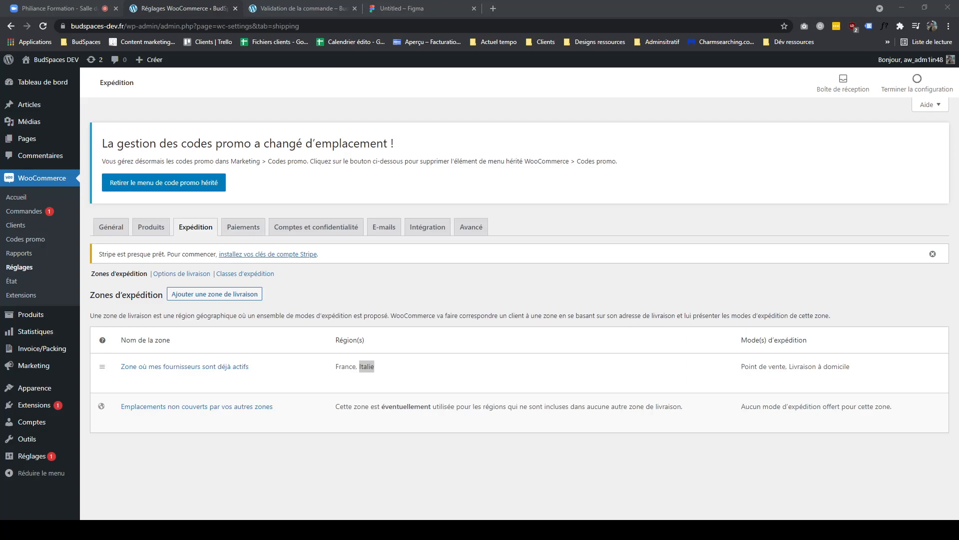
pyautogui.click(402, 9)
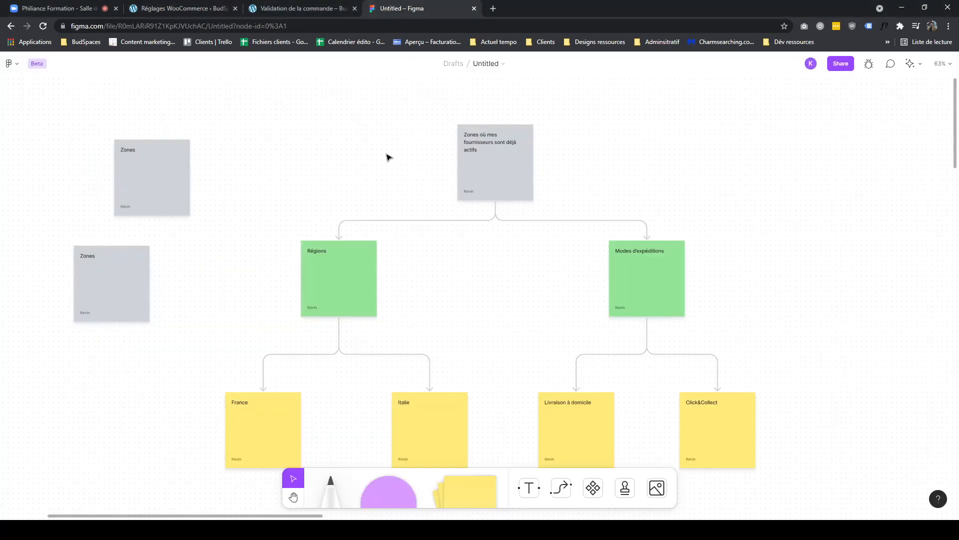
pyautogui.hotkey('ctrl', 'v')
# - Move the pasted zones screenshot to an empty area of the board
pyautogui.moveTo(729, 271); pyautogui.dragTo(589, 341)
pyautogui.moveTo(373, 361); pyautogui.dragTo(603, 282)
pyautogui.moveTo(566, 246); pyautogui.dragTo(736, 251)
pyautogui.moveTo(695, 311); pyautogui.dragTo(645, 310)
pyautogui.click(655, 366)
pyautogui.moveTo(656, 365); pyautogui.dragTo(477, 327)
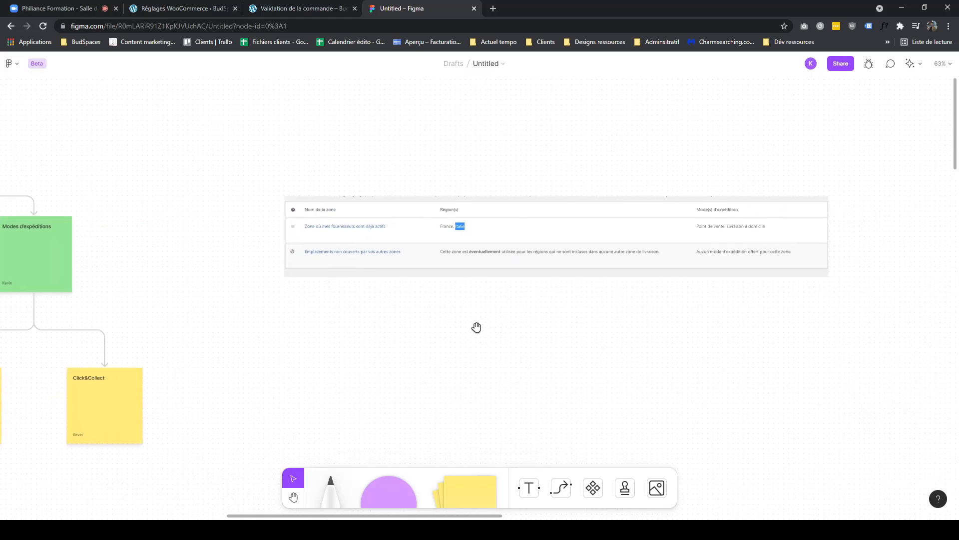
pyautogui.scroll(2, 535, 268)
pyautogui.moveTo(563, 270); pyautogui.dragTo(479, 301)
pyautogui.scroll(1, 477, 300)
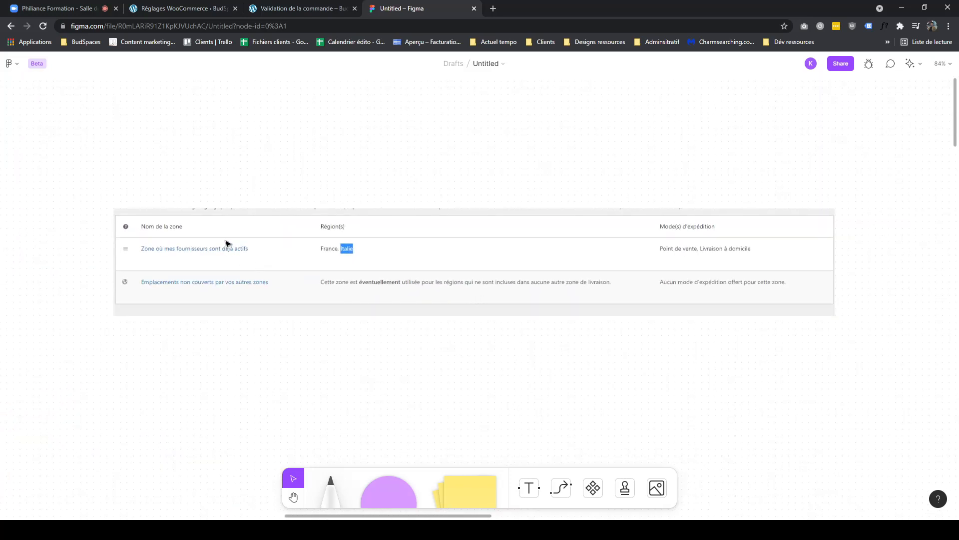
# - Underline Emplacements non couverts par vos autres zones in red and mark it with a black arrow and quote marks
pyautogui.click(325, 499)
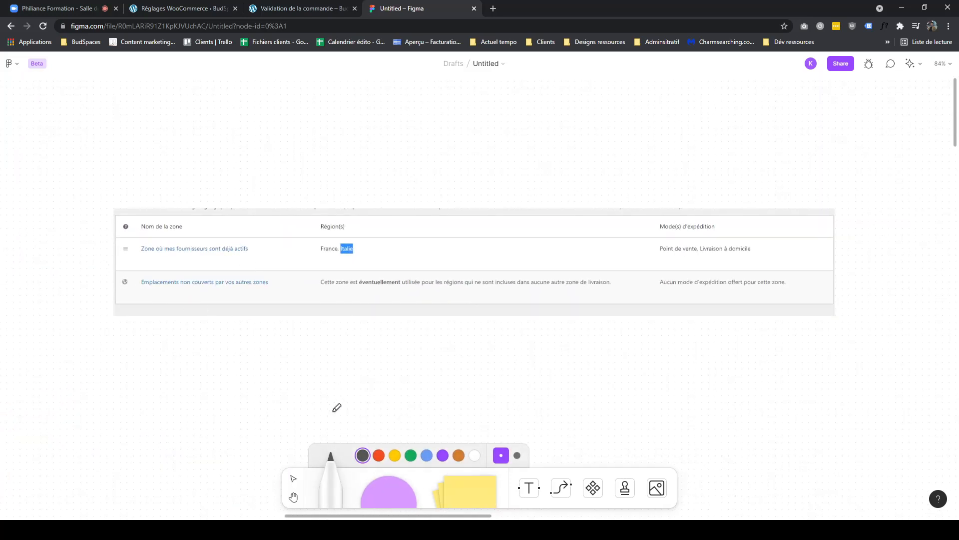
pyautogui.click(379, 455)
pyautogui.moveTo(152, 288); pyautogui.dragTo(270, 289)
pyautogui.click(363, 455)
pyautogui.moveTo(80, 254)
pyautogui.mouseDown()
pyautogui.moveTo(91, 249)
pyautogui.moveTo(94, 260)
pyautogui.mouseUp()
pyautogui.moveTo(97, 266); pyautogui.dragTo(100, 291)
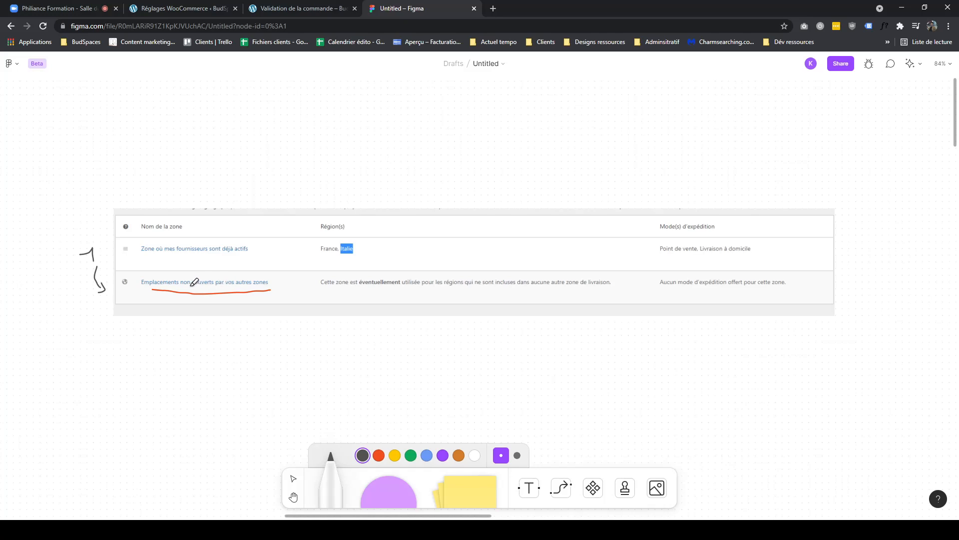
pyautogui.moveTo(134, 275); pyautogui.dragTo(140, 279)
pyautogui.moveTo(270, 276); pyautogui.dragTo(271, 279)
pyautogui.moveTo(238, 353); pyautogui.dragTo(295, 339)
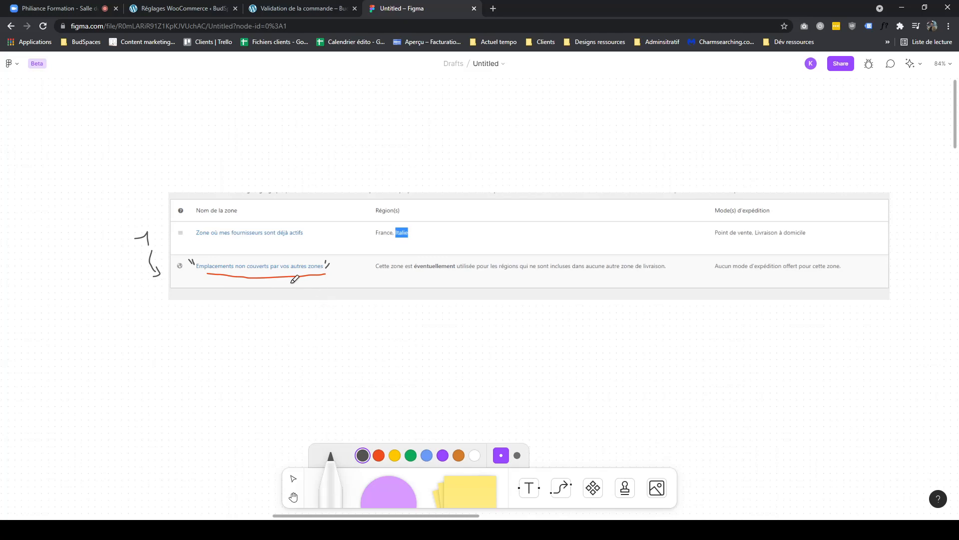
# - Handwrite Italie above the table with an arrow to the zone name column and underline its heading
pyautogui.hscroll(-2, 327, 109)
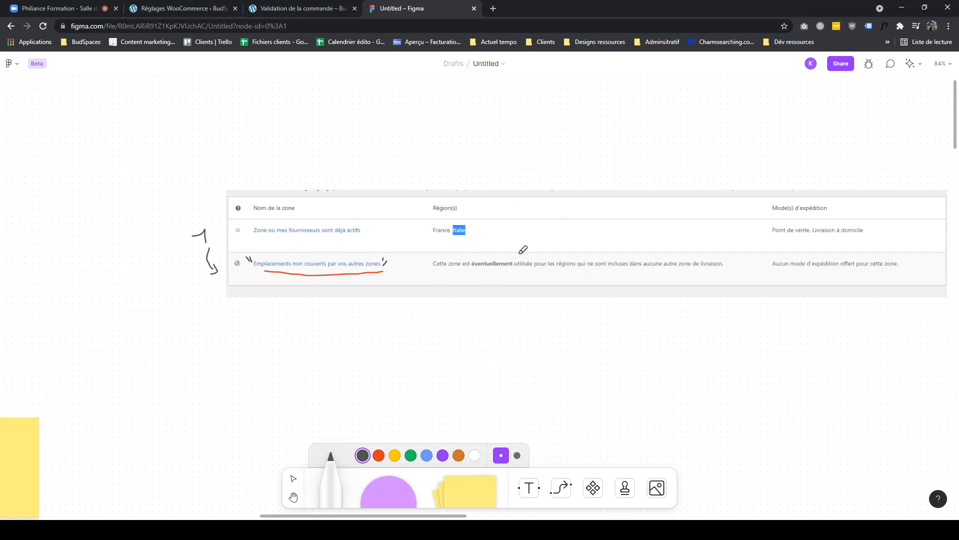
pyautogui.scroll(3, 522, 248)
pyautogui.scroll(2, 555, 205)
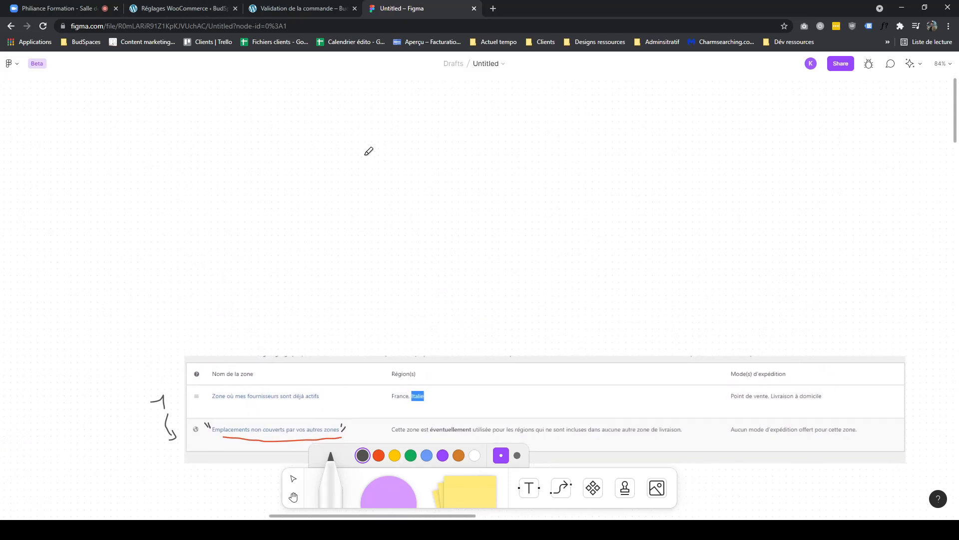
pyautogui.moveTo(443, 161)
pyautogui.mouseDown()
pyautogui.moveTo(456, 161)
pyautogui.moveTo(455, 146)
pyautogui.moveTo(464, 161)
pyautogui.moveTo(471, 152)
pyautogui.moveTo(496, 159)
pyautogui.moveTo(502, 142)
pyautogui.moveTo(527, 169)
pyautogui.mouseUp()
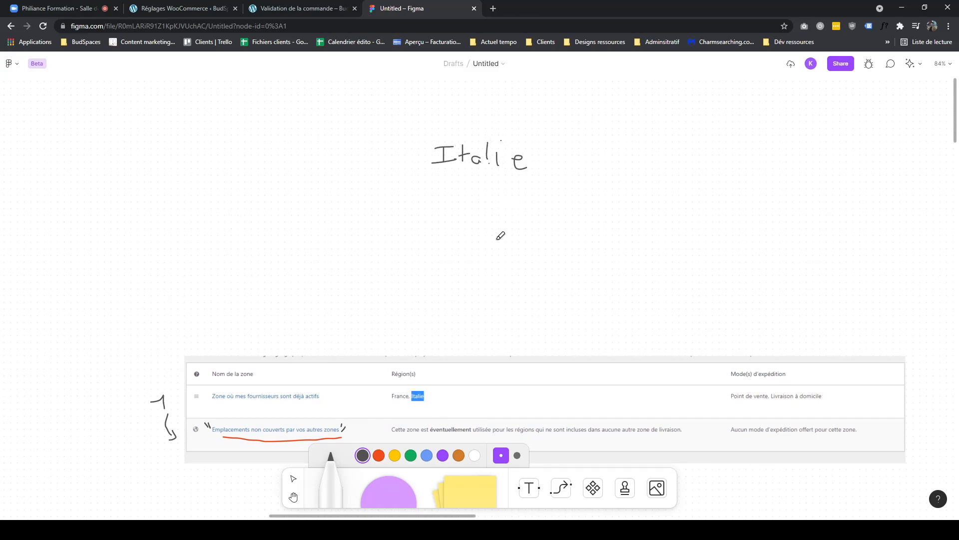
pyautogui.moveTo(440, 180)
pyautogui.mouseDown()
pyautogui.moveTo(321, 284)
pyautogui.moveTo(278, 359)
pyautogui.moveTo(290, 356)
pyautogui.mouseUp()
pyautogui.moveTo(215, 390); pyautogui.dragTo(313, 384)
# - Draw a question mark above the table and underline the zone's shipping modes in green
pyautogui.click(369, 329)
pyautogui.moveTo(372, 287)
pyautogui.mouseDown()
pyautogui.moveTo(382, 292)
pyautogui.moveTo(365, 312)
pyautogui.mouseUp()
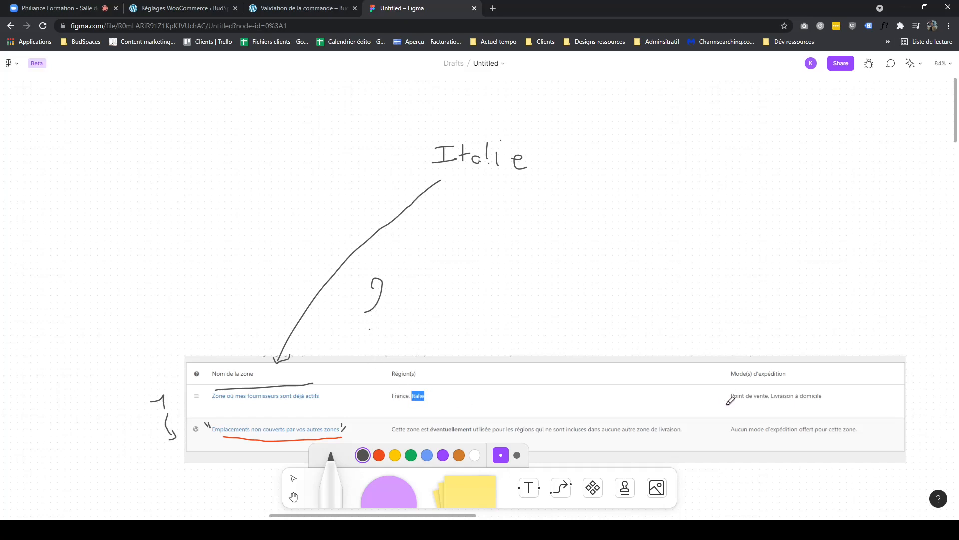
pyautogui.click(410, 455)
pyautogui.moveTo(735, 405); pyautogui.dragTo(830, 403)
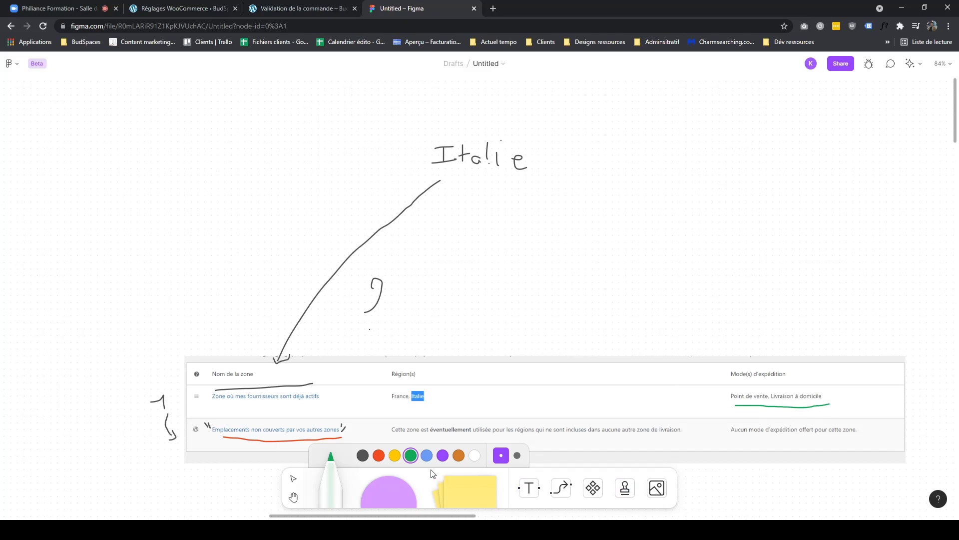
# - Handwrite Grèce with an arrow to the regions column, underline France, Italie and draw a cross beside them
pyautogui.click(363, 455)
pyautogui.scroll(-2, 482, 284)
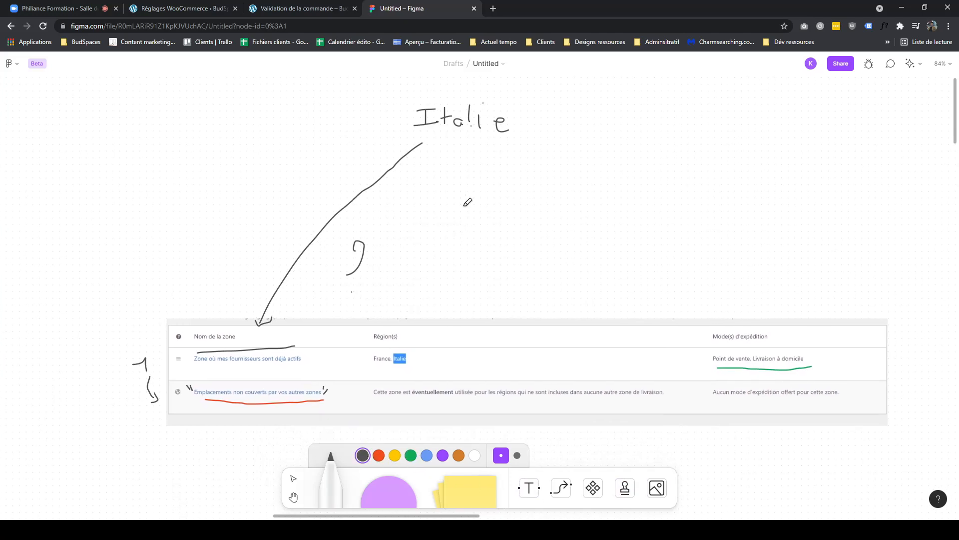
pyautogui.moveTo(638, 137)
pyautogui.mouseDown()
pyautogui.moveTo(632, 149)
pyautogui.moveTo(668, 150)
pyautogui.moveTo(705, 174)
pyautogui.mouseUp()
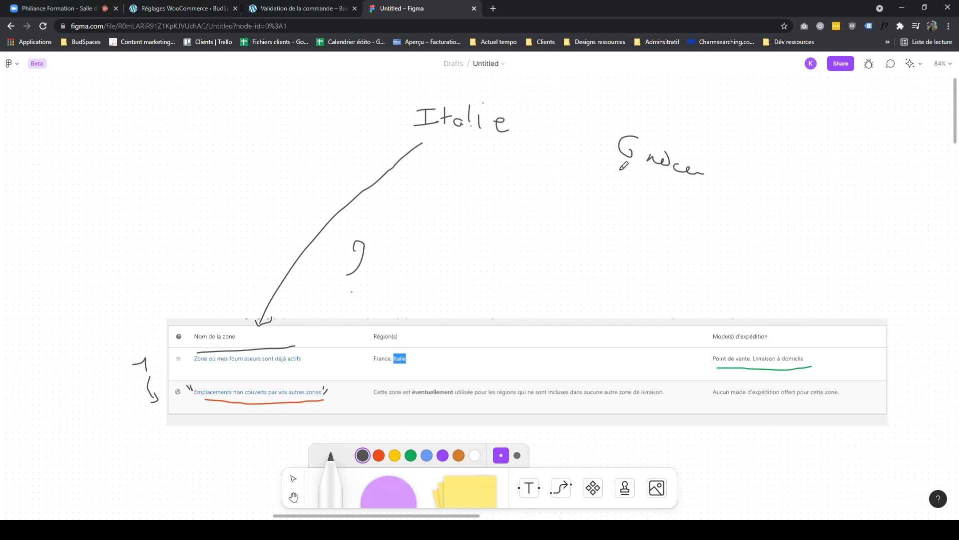
pyautogui.moveTo(619, 170)
pyautogui.mouseDown()
pyautogui.moveTo(331, 305)
pyautogui.moveTo(371, 308)
pyautogui.mouseUp()
pyautogui.moveTo(374, 365)
pyautogui.mouseDown()
pyautogui.moveTo(435, 365)
pyautogui.moveTo(433, 355)
pyautogui.moveTo(441, 364)
pyautogui.mouseUp()
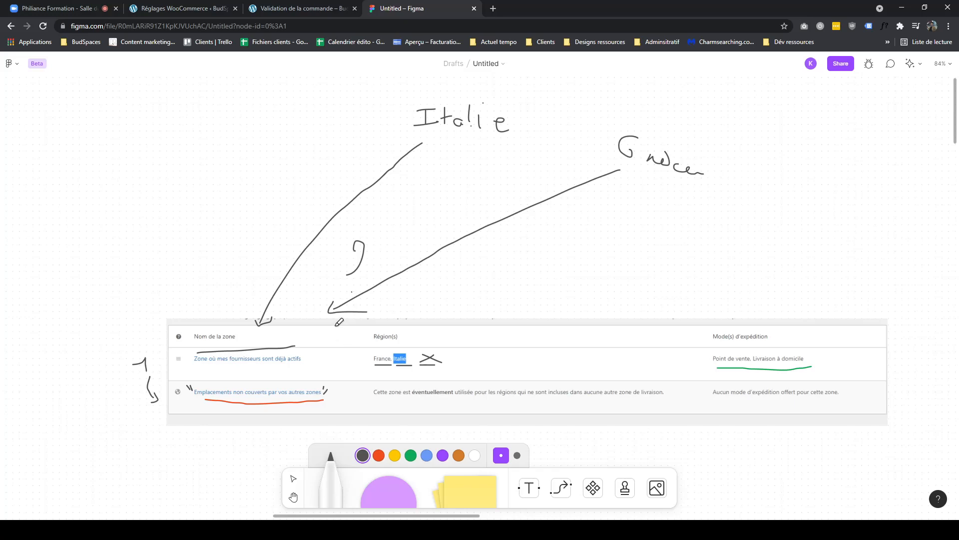
# - Draw a green arrow to the fallback zone's description and underline its shipping-mode text in green
pyautogui.click(411, 455)
pyautogui.moveTo(337, 321); pyautogui.dragTo(355, 391)
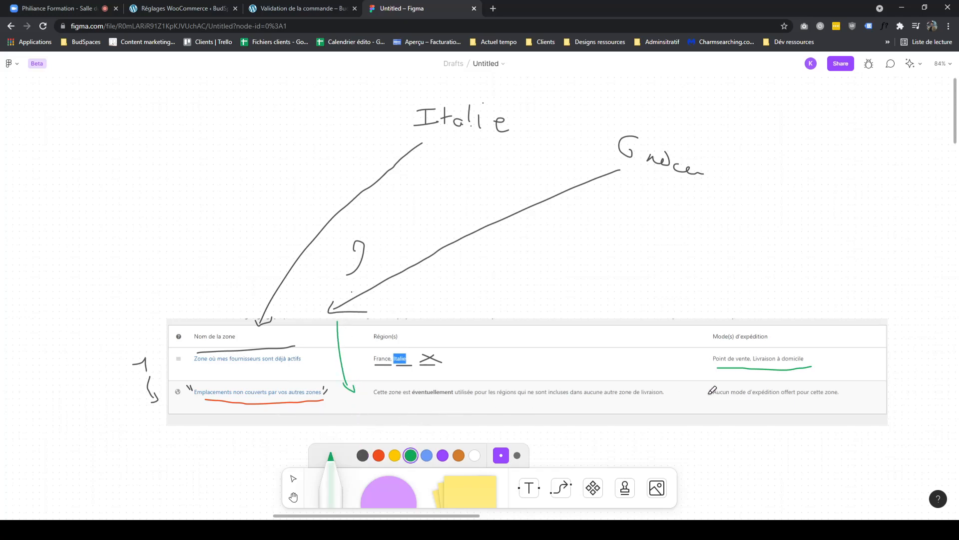
pyautogui.moveTo(718, 397); pyautogui.dragTo(844, 394)
# - Compare the checkout page, the shipping zones settings and the annotated diagram
pyautogui.click(279, 11)
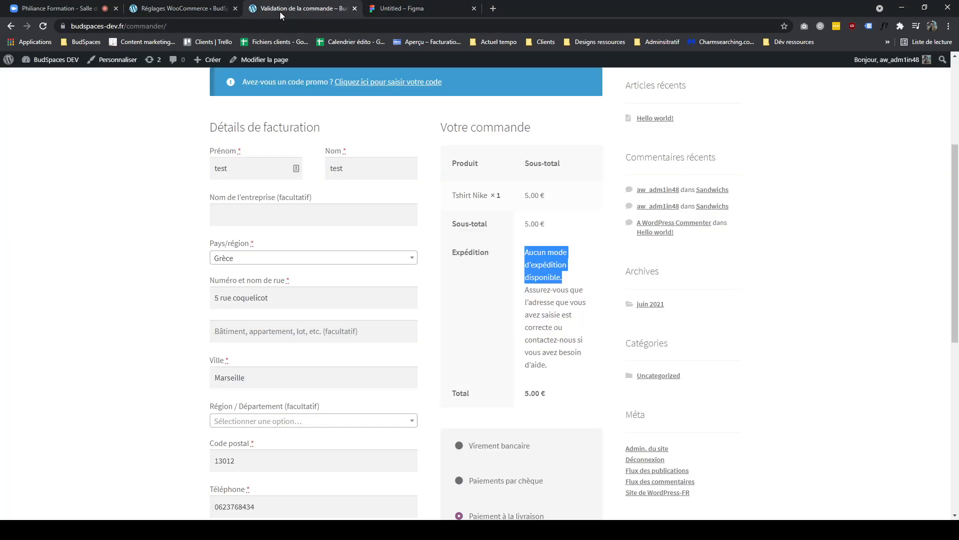
pyautogui.click(192, 9)
pyautogui.click(403, 9)
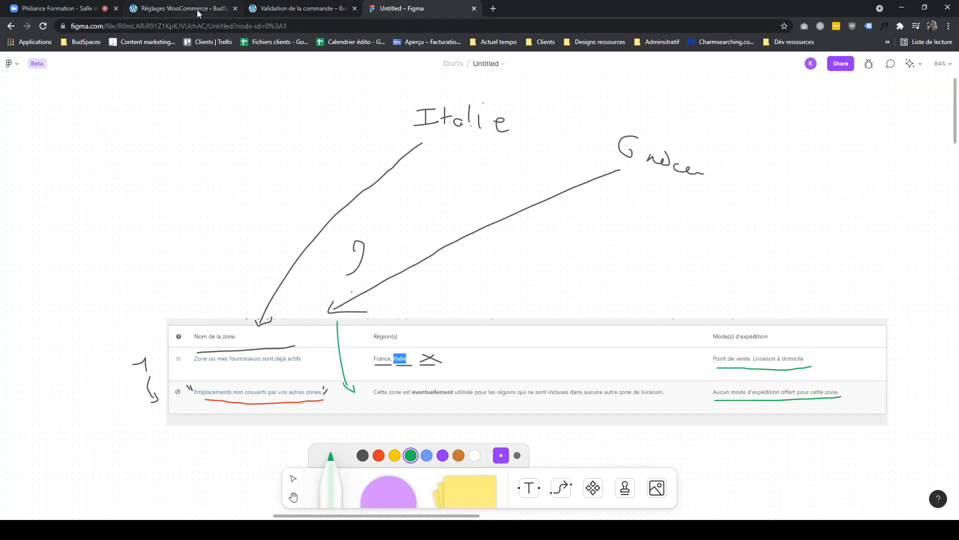
pyautogui.click(197, 9)
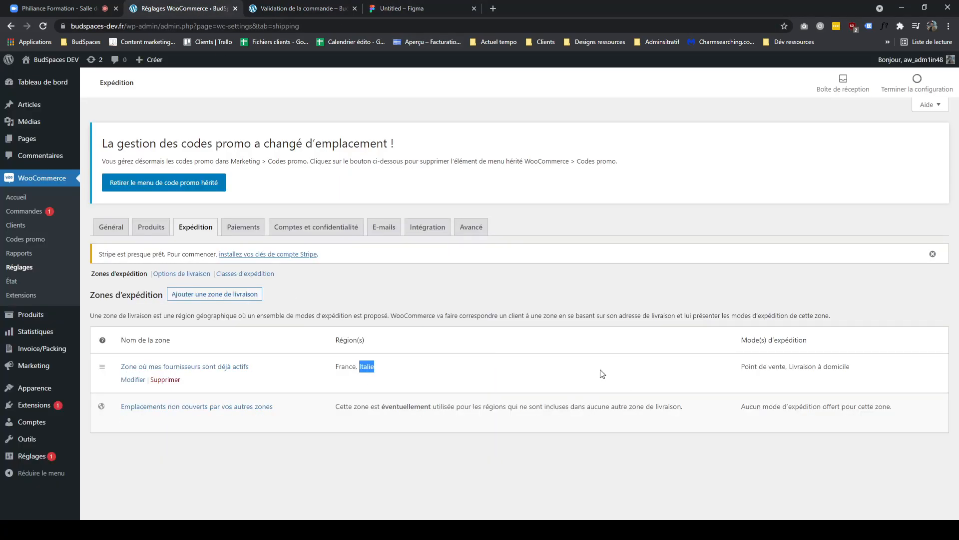
pyautogui.click(292, 10)
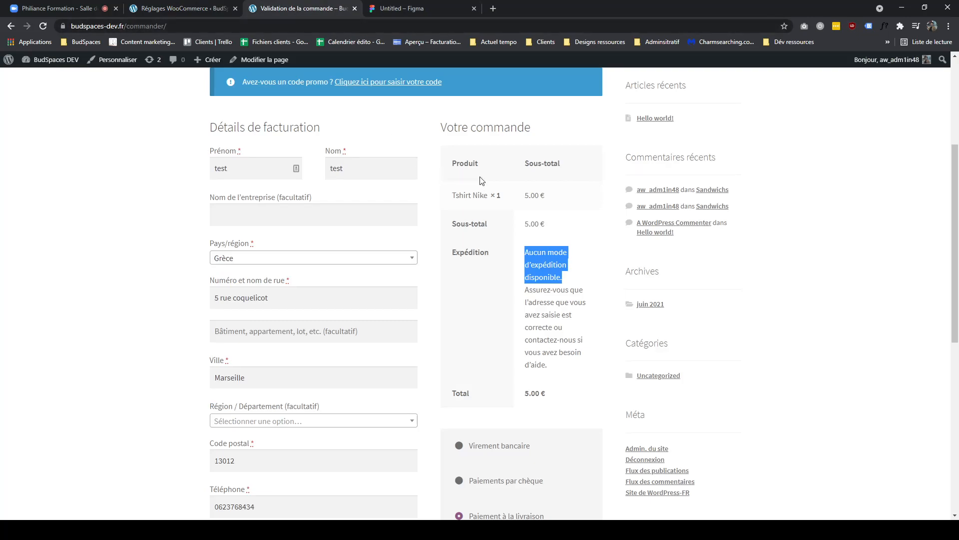
pyautogui.click(390, 10)
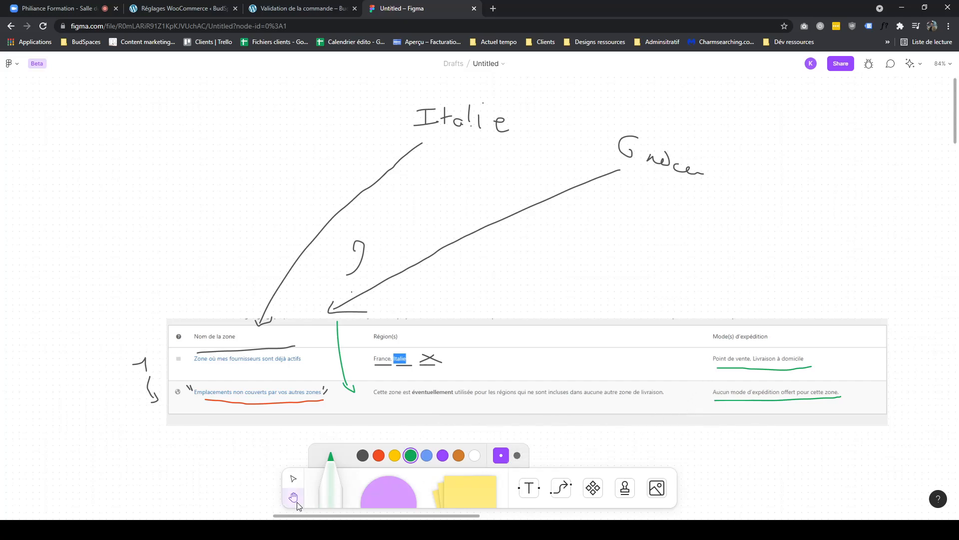
# - Stamp a +1 beside the fallback zone's shipping-mode text
pyautogui.click(625, 487)
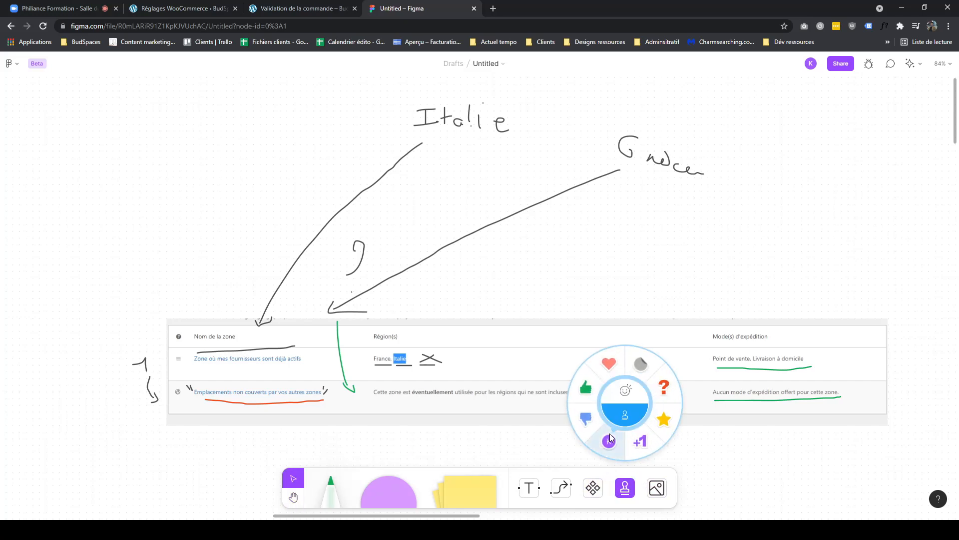
pyautogui.click(638, 442)
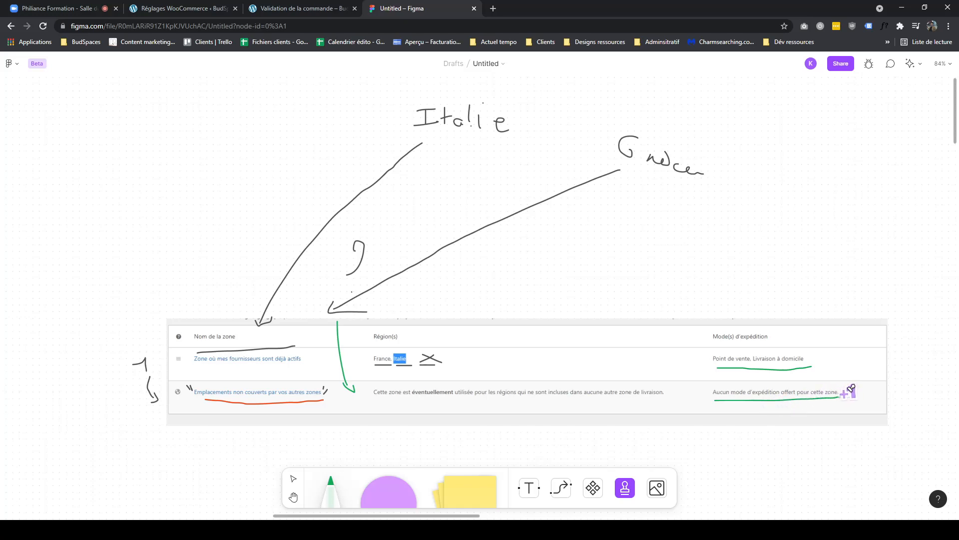
pyautogui.click(703, 392)
pyautogui.click(599, 496)
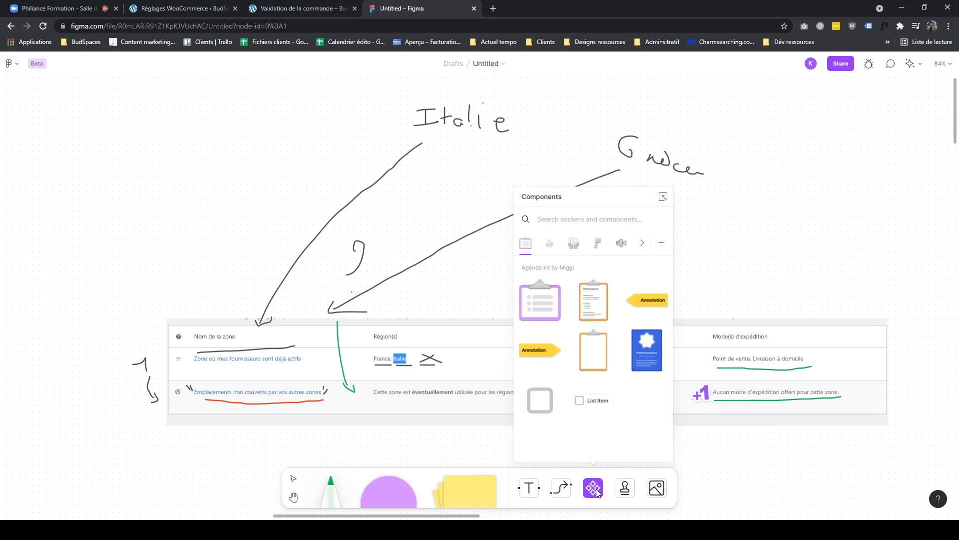
pyautogui.click(599, 489)
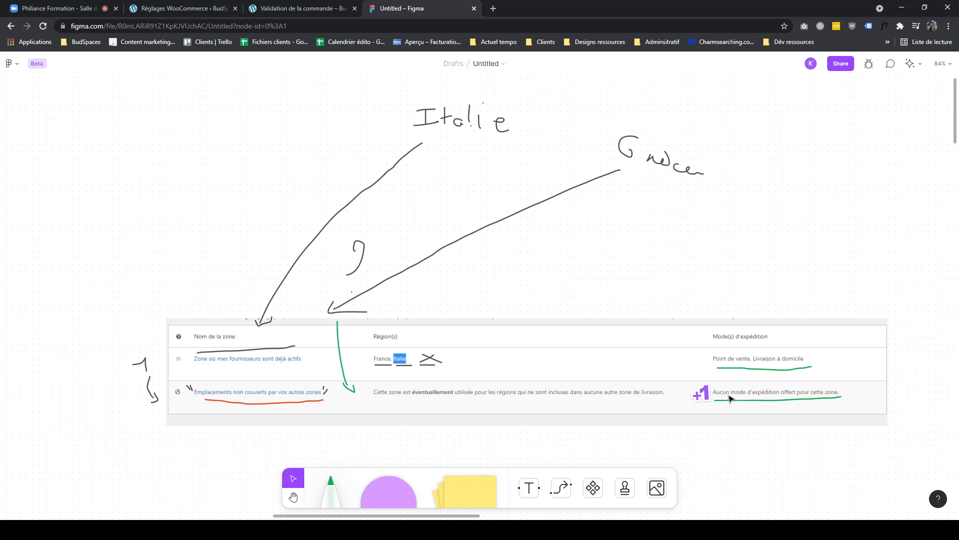
pyautogui.scroll(-3, 653, 403)
pyautogui.hscroll(1, 653, 402)
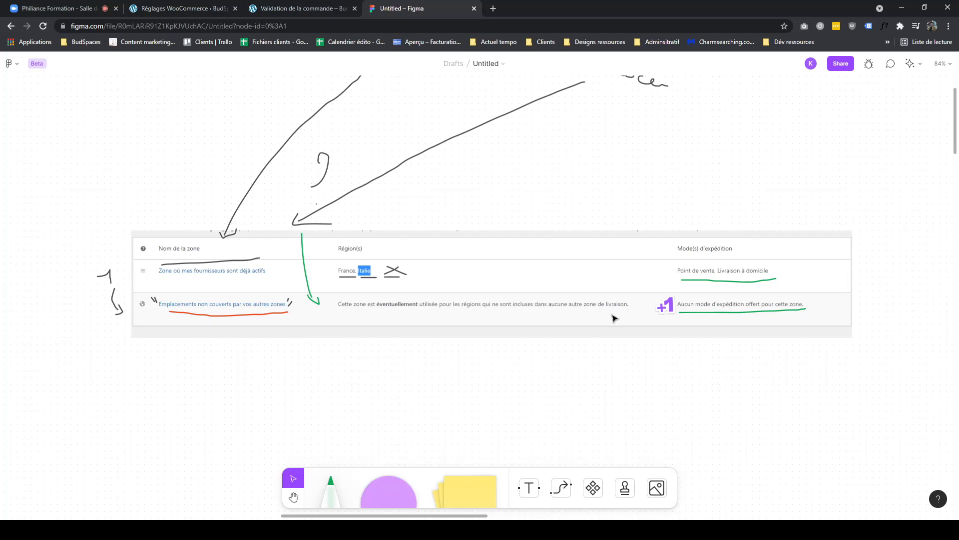
pyautogui.scroll(1, 629, 320)
pyautogui.hscroll(1, 629, 319)
pyautogui.click(625, 487)
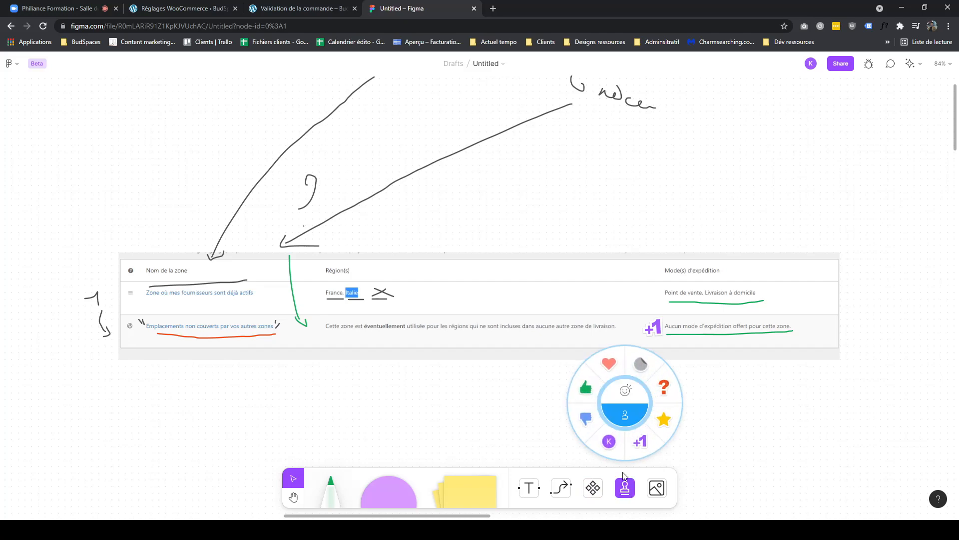
pyautogui.click(665, 420)
pyautogui.click(661, 347)
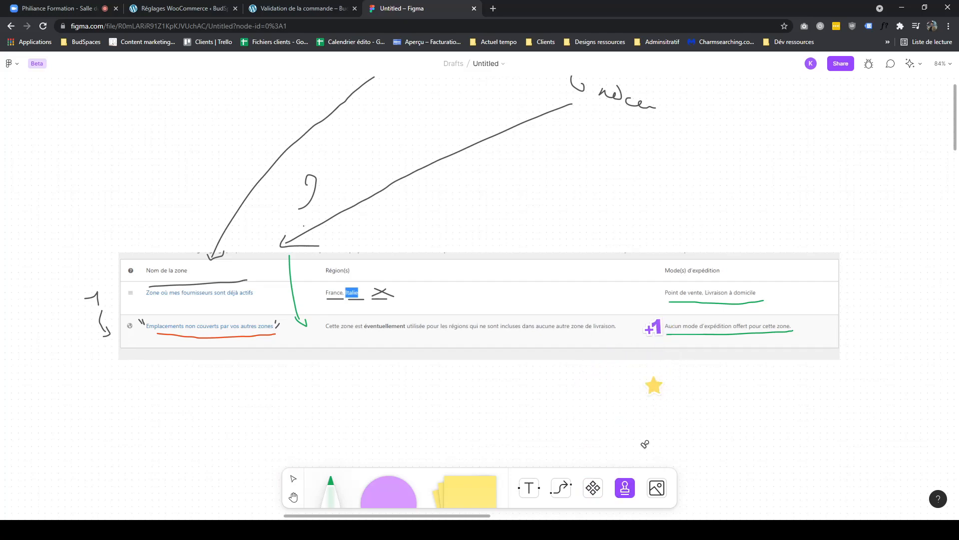
pyautogui.click(593, 487)
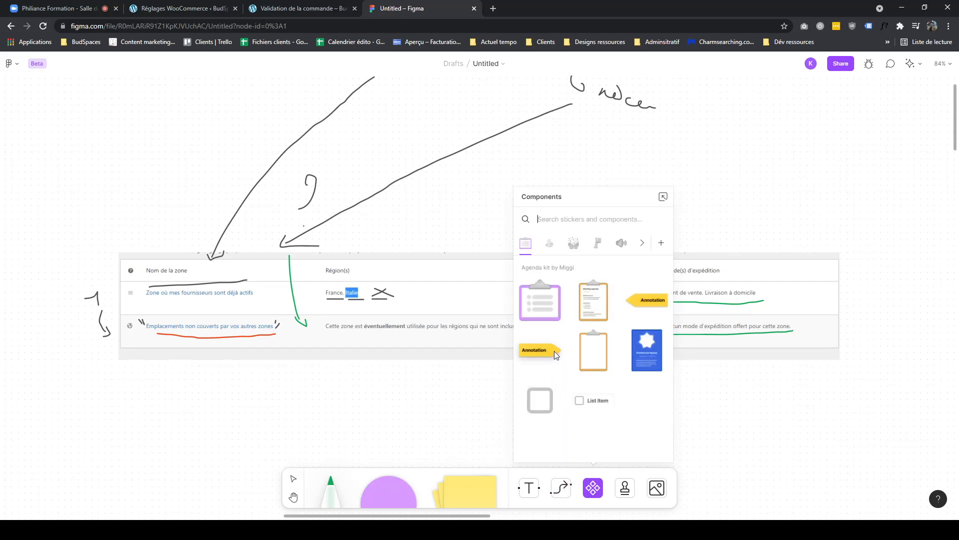
pyautogui.click(718, 396)
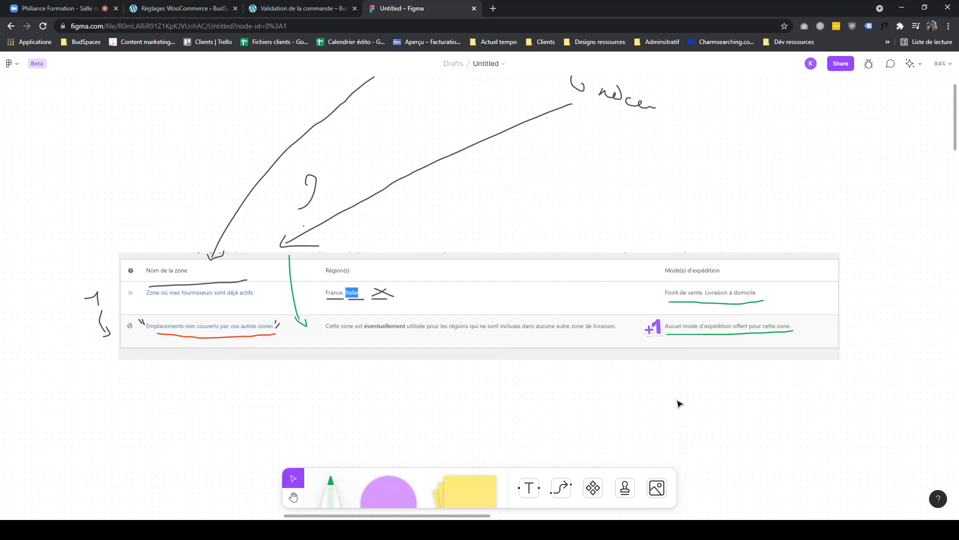
pyautogui.click(326, 493)
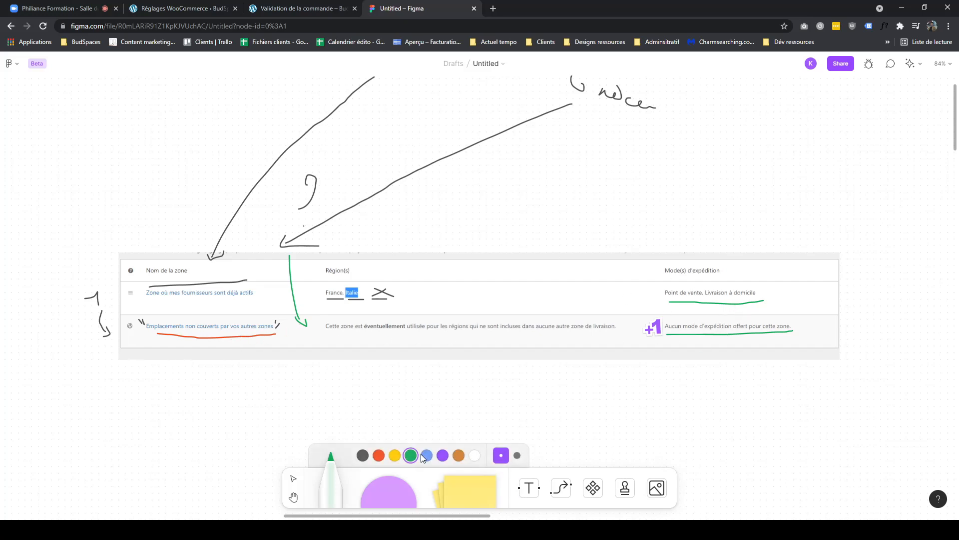
pyautogui.moveTo(680, 339)
pyautogui.mouseDown()
pyautogui.moveTo(784, 338)
pyautogui.moveTo(760, 342)
pyautogui.mouseUp()
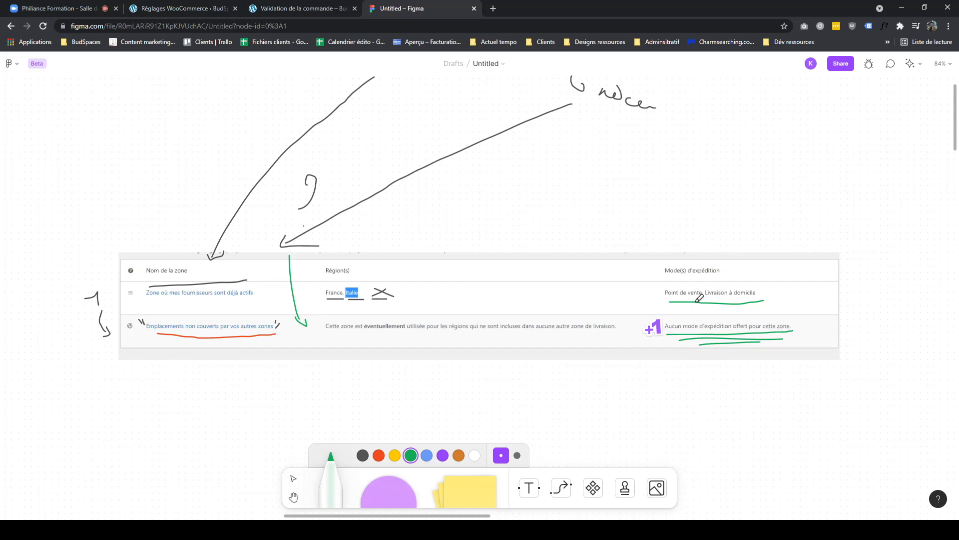
pyautogui.moveTo(665, 303)
pyautogui.mouseDown()
pyautogui.moveTo(720, 269)
pyautogui.moveTo(769, 295)
pyautogui.moveTo(647, 316)
pyautogui.moveTo(779, 342)
pyautogui.moveTo(707, 314)
pyautogui.moveTo(795, 331)
pyautogui.mouseUp()
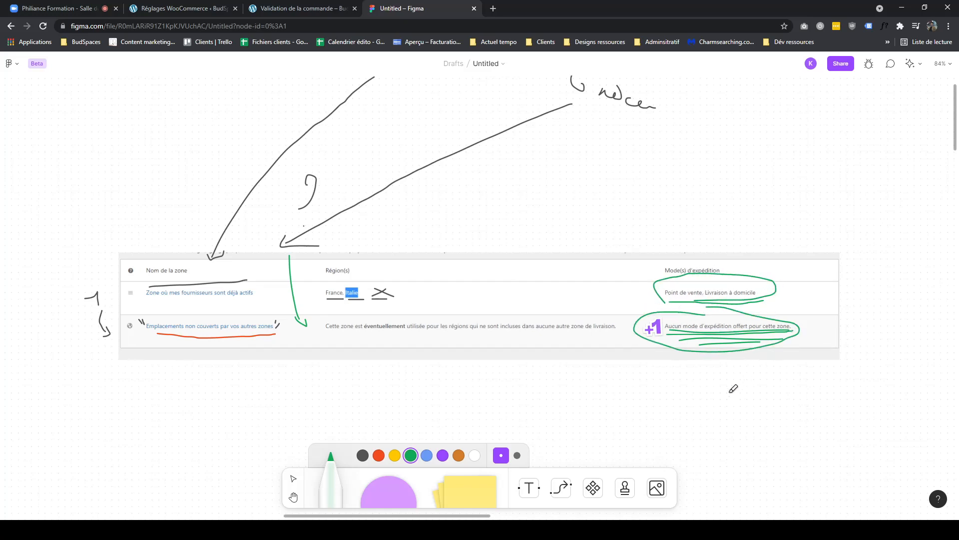
pyautogui.hotkey('ctrl', 'z')
pyautogui.hotkey('ctrl', 'z')
pyautogui.hotkey('ctrl', 'z')
# - Add a Forfait shipping method to the Emplacements non couverts par vos autres zones zone
pyautogui.click(270, 9)
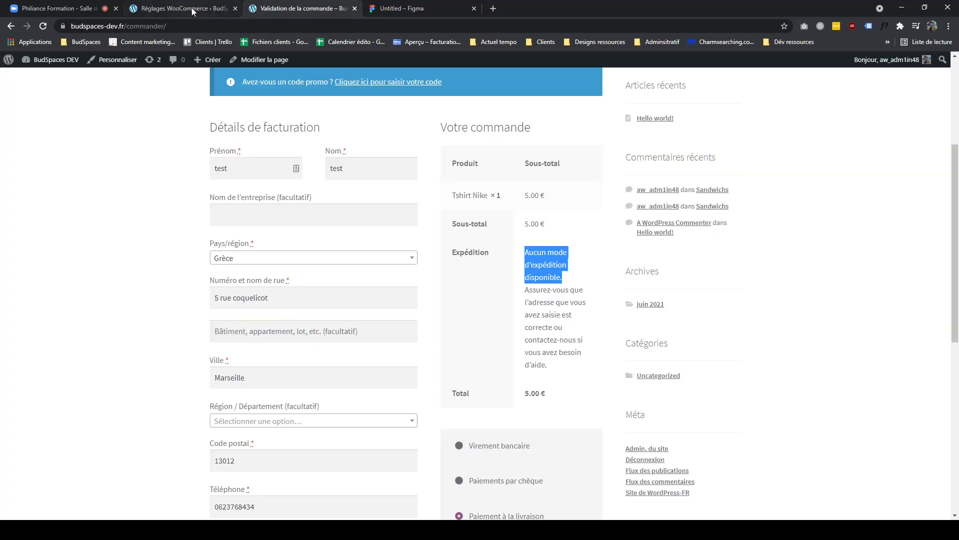
pyautogui.click(193, 10)
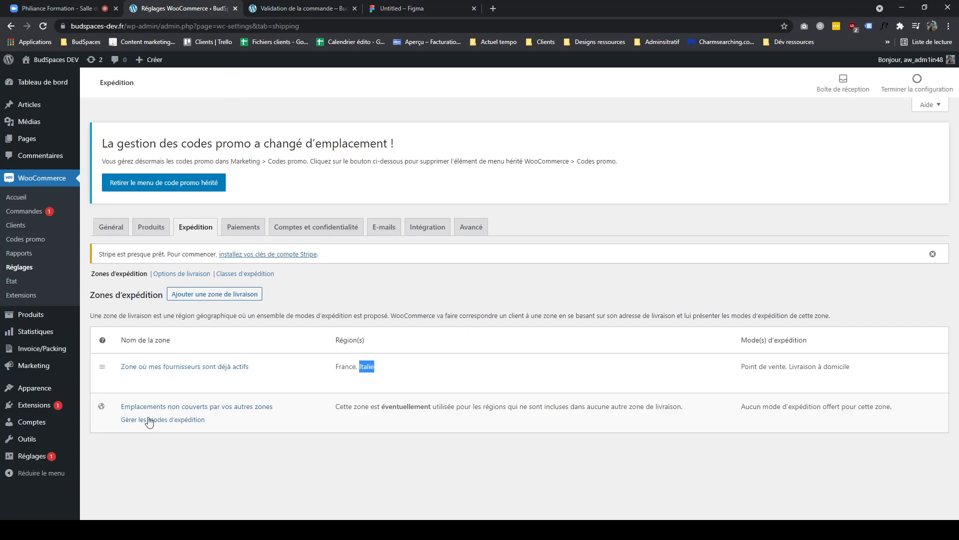
pyautogui.click(149, 420)
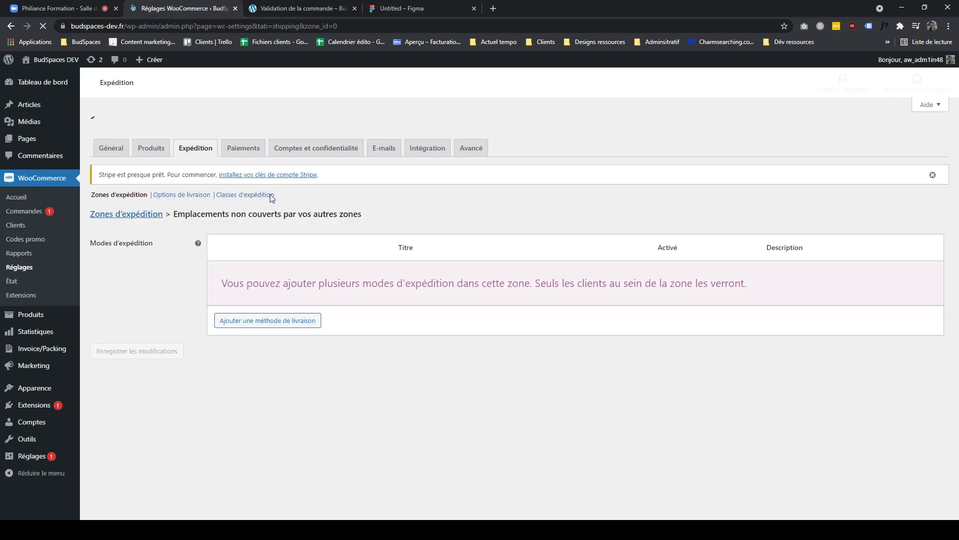
pyautogui.moveTo(361, 294); pyautogui.dragTo(176, 294)
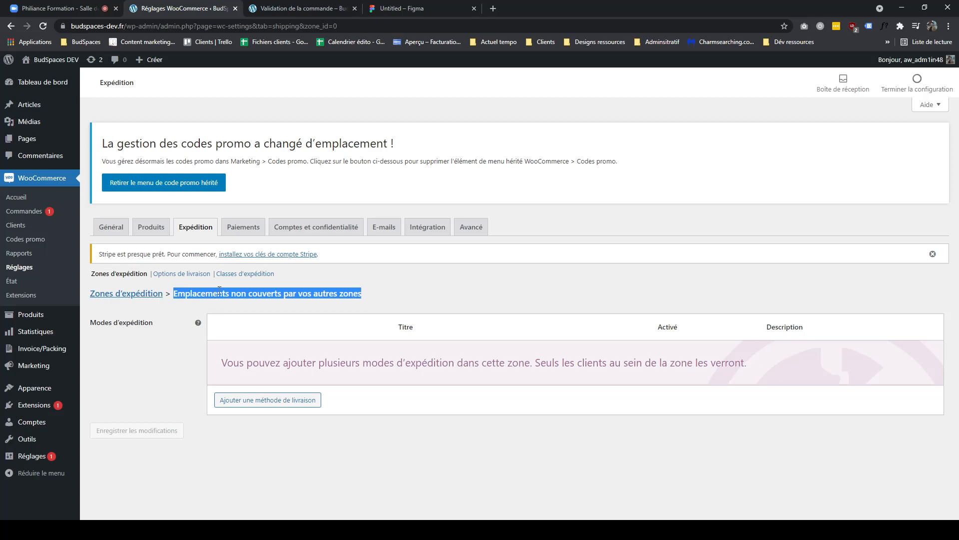
pyautogui.click(284, 397)
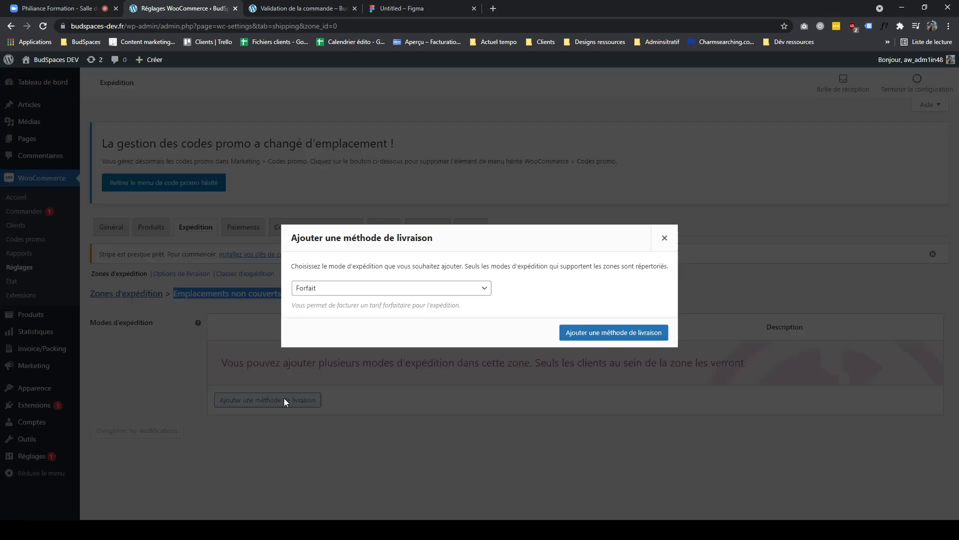
pyautogui.click(328, 295)
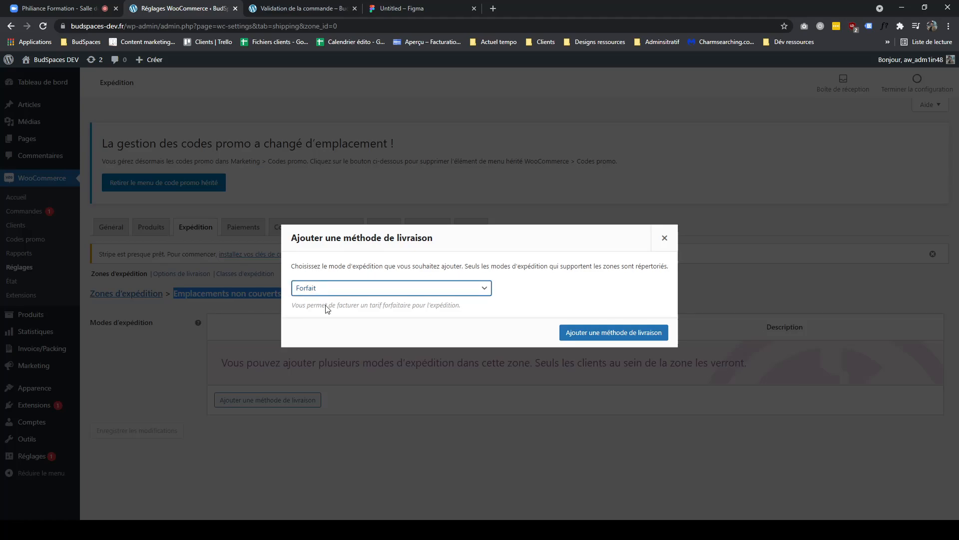
pyautogui.click(616, 334)
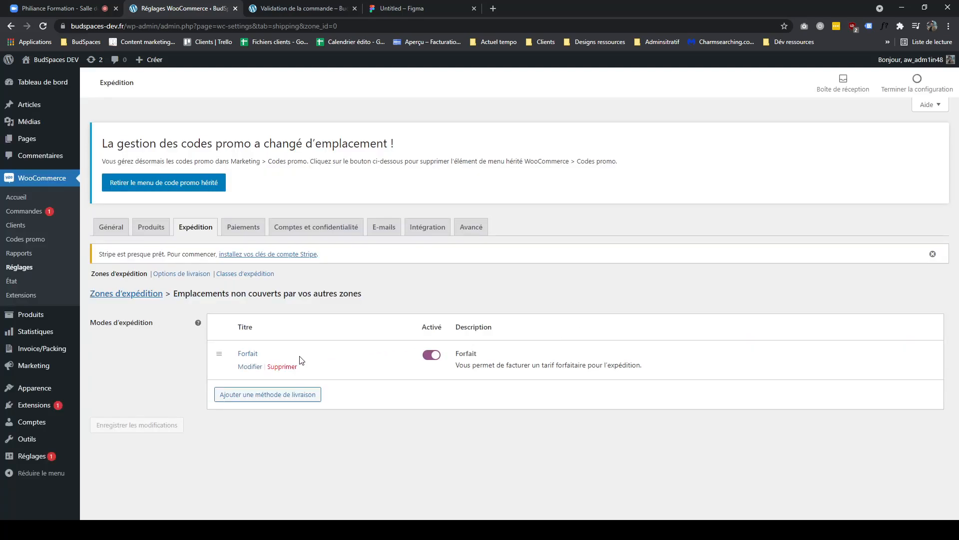
# - Rename the flat-rate method Livraison à domicile, set its cost to 10 and save
pyautogui.click(250, 367)
pyautogui.doubleClick(364, 256)
pyautogui.write('Livraison à domicile')
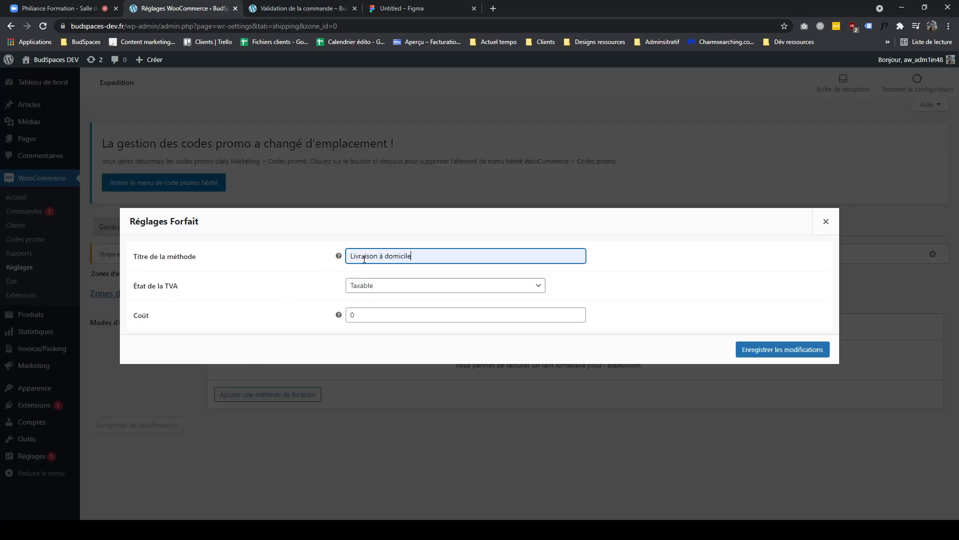
pyautogui.press('Tab')
pyautogui.write('5')
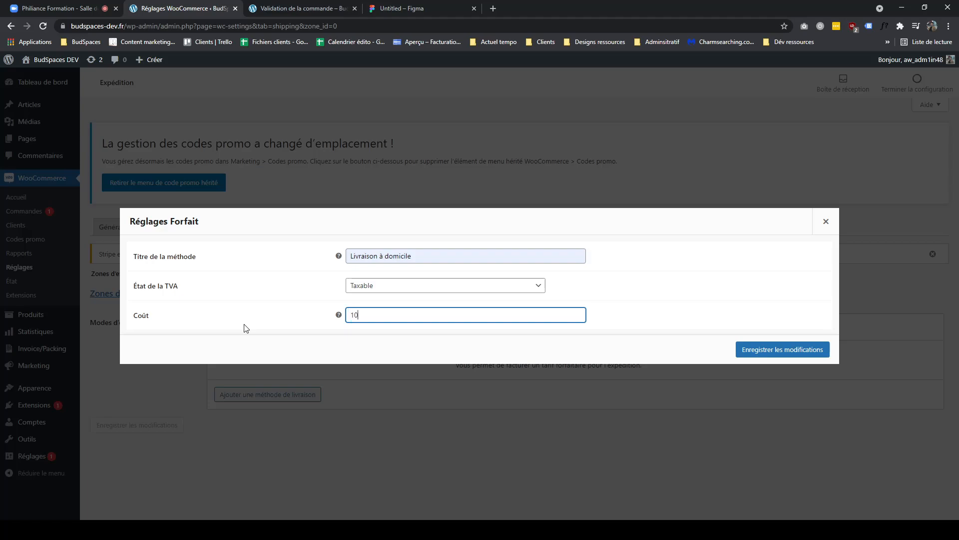
pyautogui.click(782, 350)
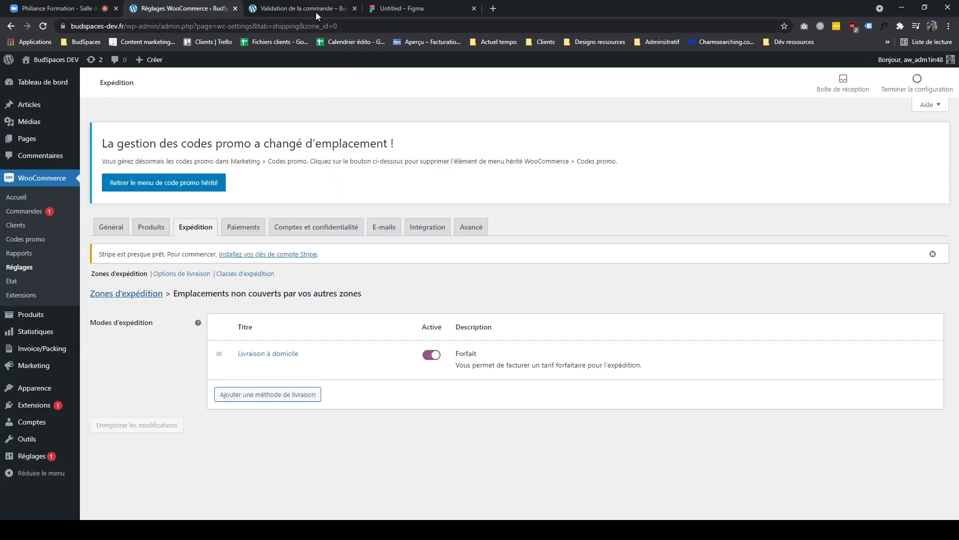
# - Reload the checkout with Grèce selected to check the offered shipping method
pyautogui.click(319, 14)
pyautogui.click(175, 10)
pyautogui.click(283, 10)
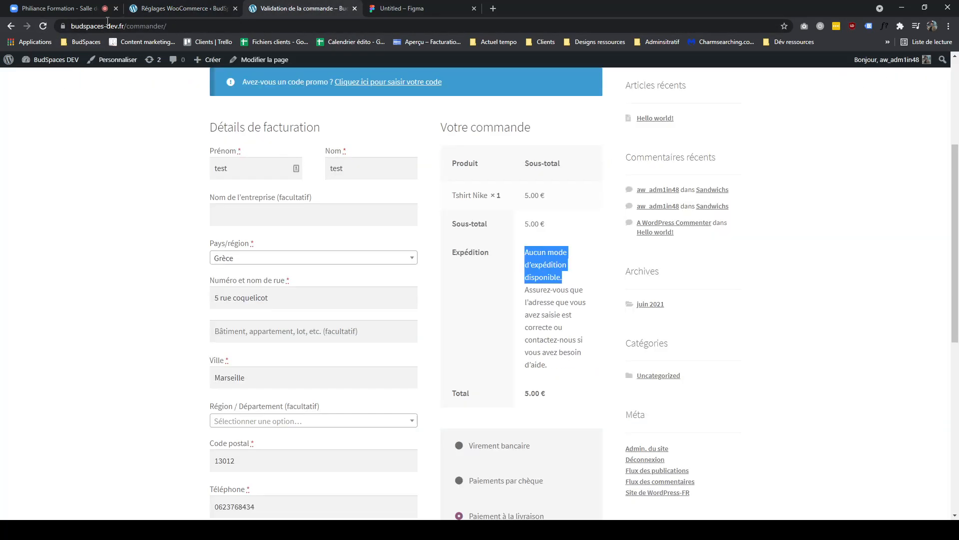
pyautogui.click(43, 28)
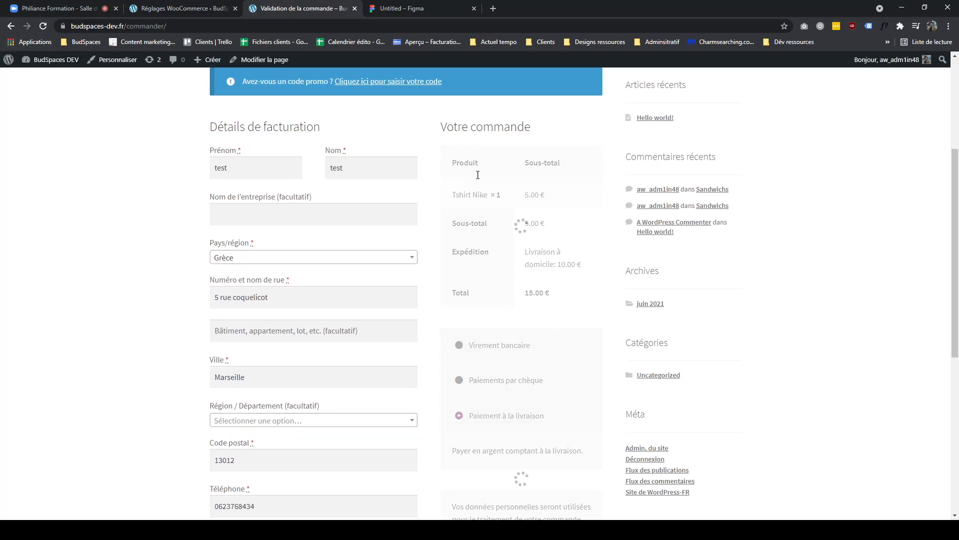
pyautogui.moveTo(588, 274); pyautogui.dragTo(536, 256)
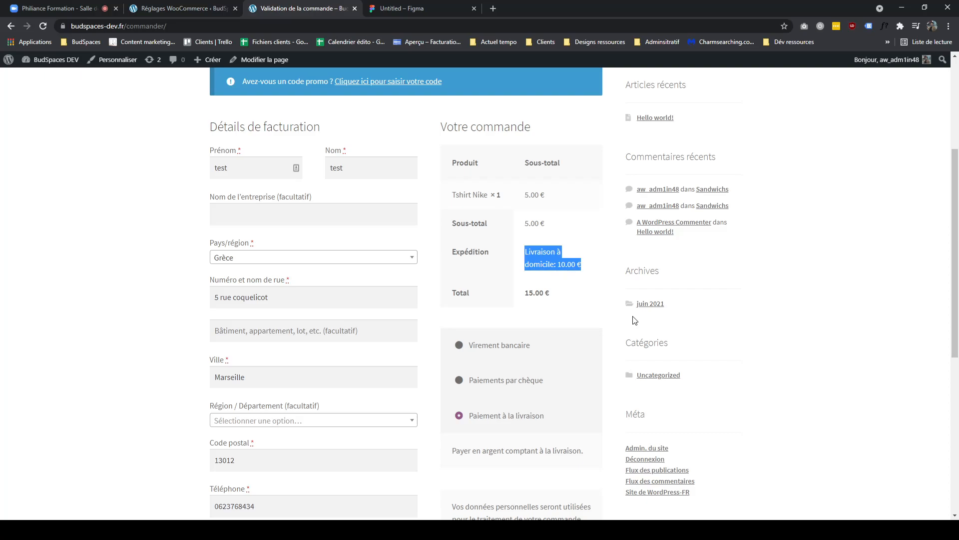
# - Return to the shipping zones list and review the fallback zone's shipping methods
pyautogui.click(214, 11)
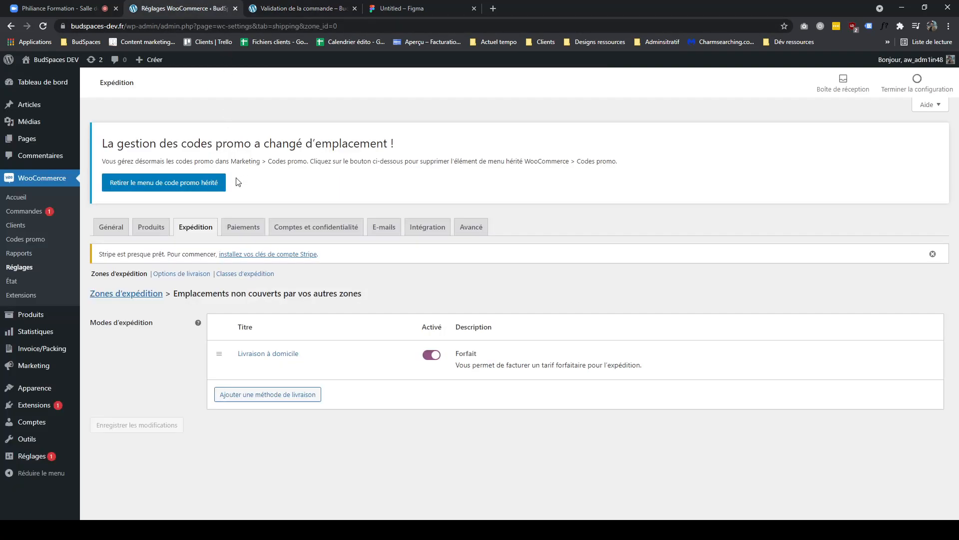
pyautogui.click(206, 233)
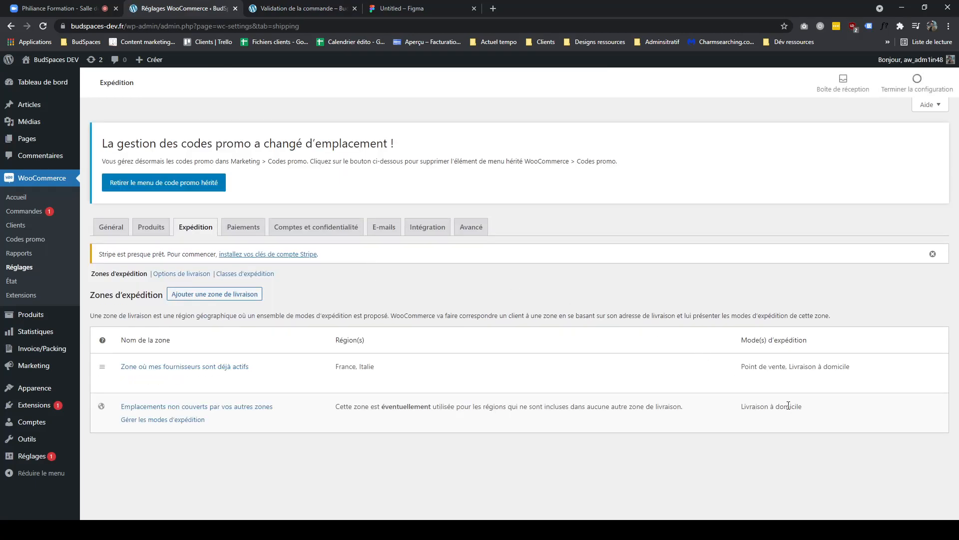
pyautogui.moveTo(808, 415); pyautogui.dragTo(740, 412)
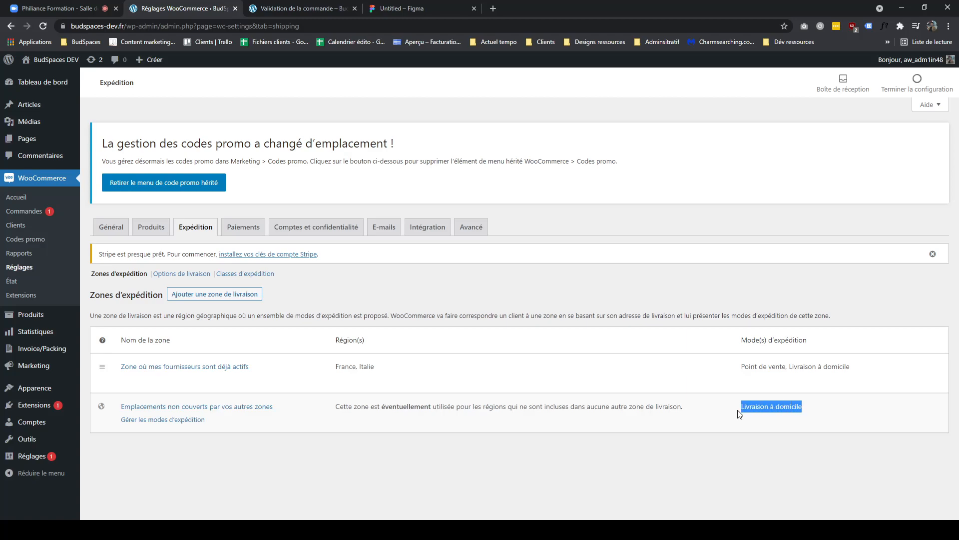
pyautogui.moveTo(860, 382); pyautogui.dragTo(767, 369)
pyautogui.hotkey('ctrl', 'Tab')
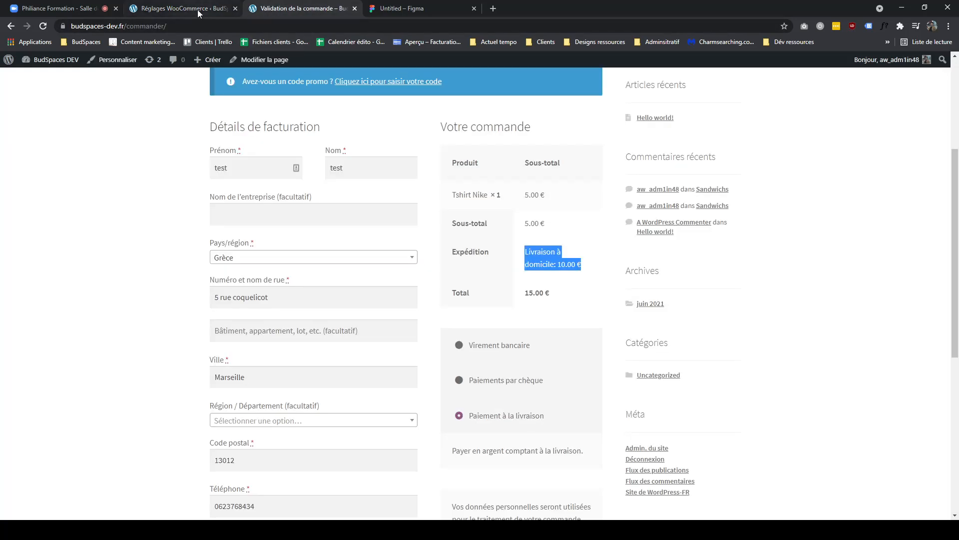
# - Open the checkout's country list to review the available countries
pyautogui.click(191, 8)
pyautogui.click(295, 10)
pyautogui.click(188, 10)
pyautogui.click(407, 9)
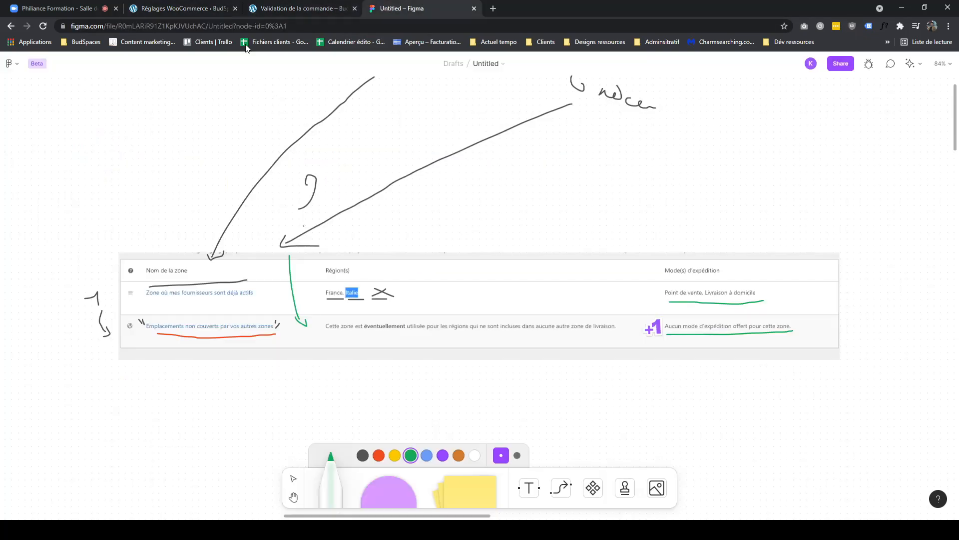
pyautogui.click(268, 9)
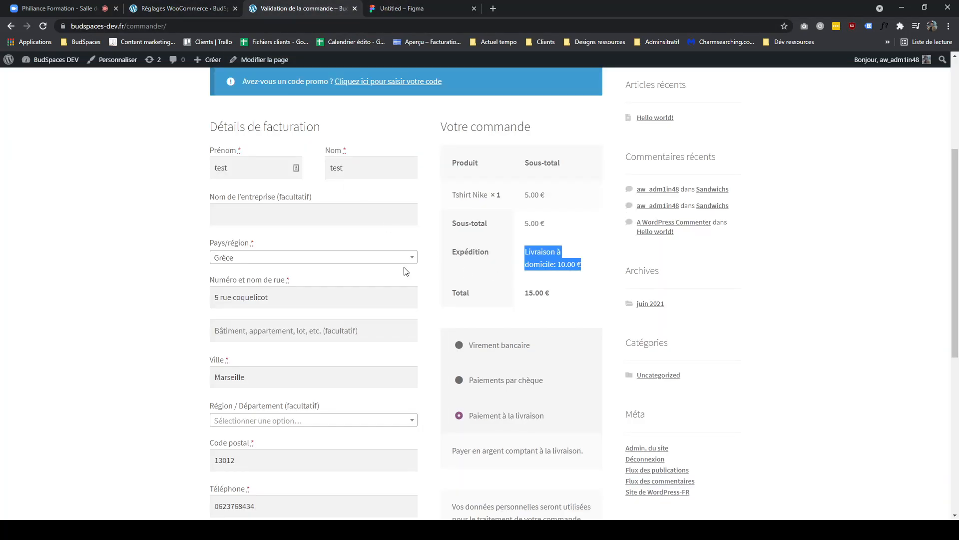
pyautogui.click(320, 257)
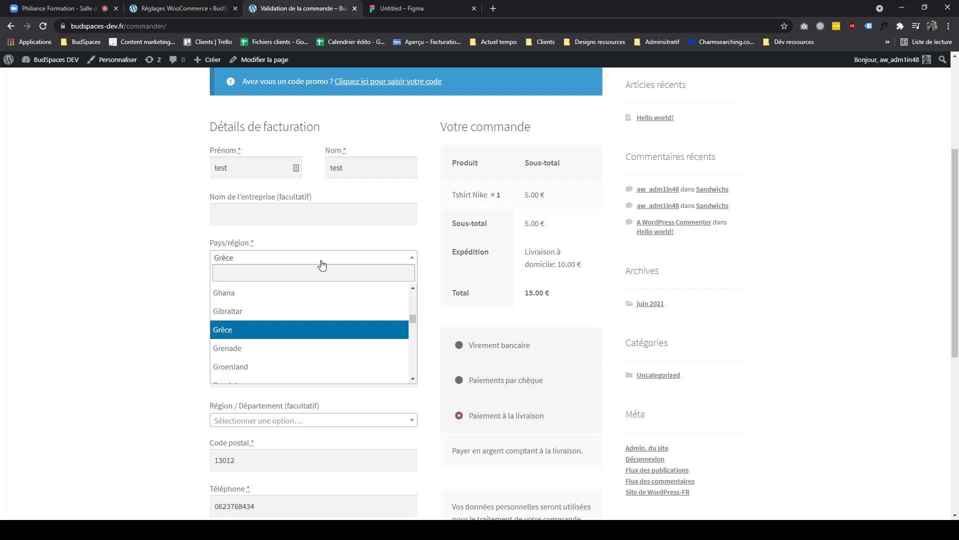
pyautogui.click(322, 265)
# - Underline the Italie label on the FigJam board, then undo the last three annotations
pyautogui.click(407, 8)
pyautogui.scroll(2, 570, 239)
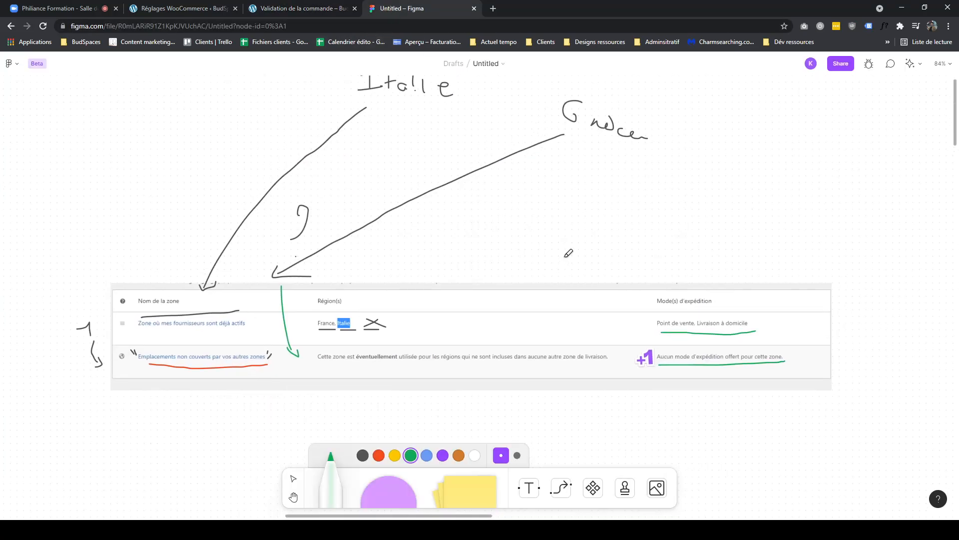
pyautogui.scroll(1, 569, 253)
pyautogui.moveTo(326, 123); pyautogui.dragTo(467, 122)
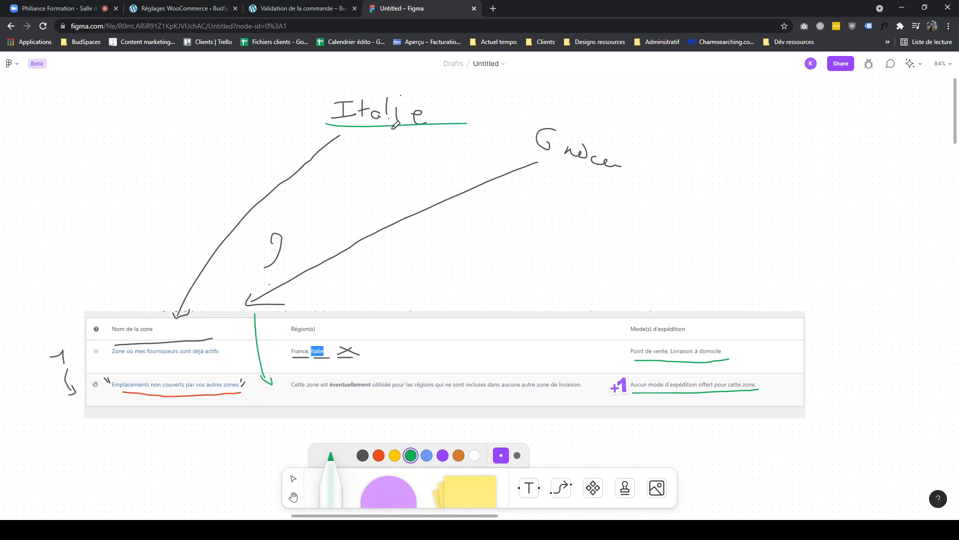
pyautogui.hotkey('ctrl', 'z')
pyautogui.hotkey('ctrl', 'z')
pyautogui.hotkey('ctrl', 'z')
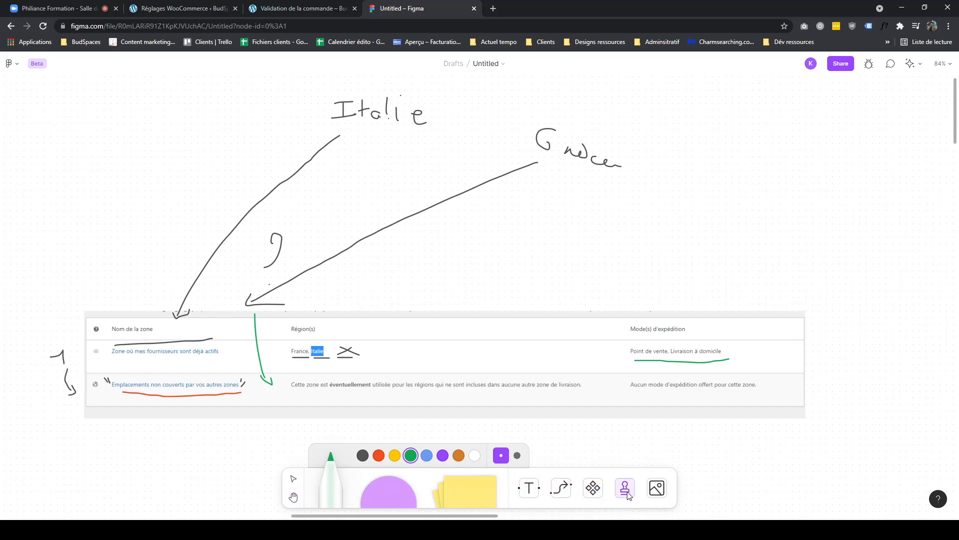
# - Clear the hand-drawn annotations around the zone table so only the table screenshot remains
pyautogui.press('v')
pyautogui.moveTo(205, 134)
pyautogui.mouseDown()
pyautogui.moveTo(580, 221)
pyautogui.moveTo(619, 204)
pyautogui.mouseUp()
pyautogui.press('Delete')
pyautogui.moveTo(536, 104); pyautogui.dragTo(48, 391)
pyautogui.click(255, 347)
pyautogui.press('Delete')
pyautogui.click(193, 344)
pyautogui.press('Delete')
pyautogui.click(183, 392)
pyautogui.press('Delete')
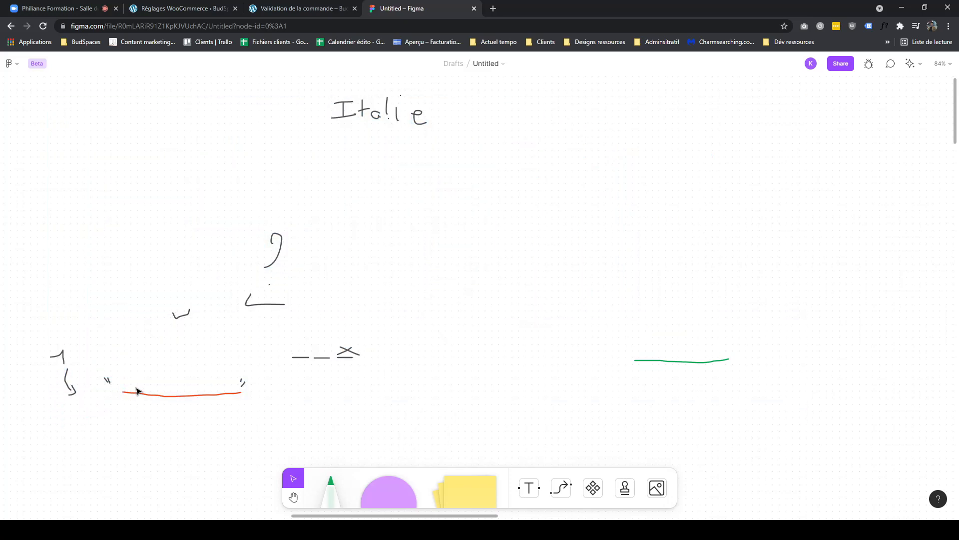
pyautogui.hotkey('ctrl', 'z')
pyautogui.hotkey('ctrl', 'a')
pyautogui.click(413, 391)
pyautogui.moveTo(165, 310); pyautogui.dragTo(646, 399)
pyautogui.moveTo(310, 129); pyautogui.dragTo(860, 365)
pyautogui.hotkey('ctrl', 'v')
pyautogui.moveTo(359, 264); pyautogui.dragTo(390, 209)
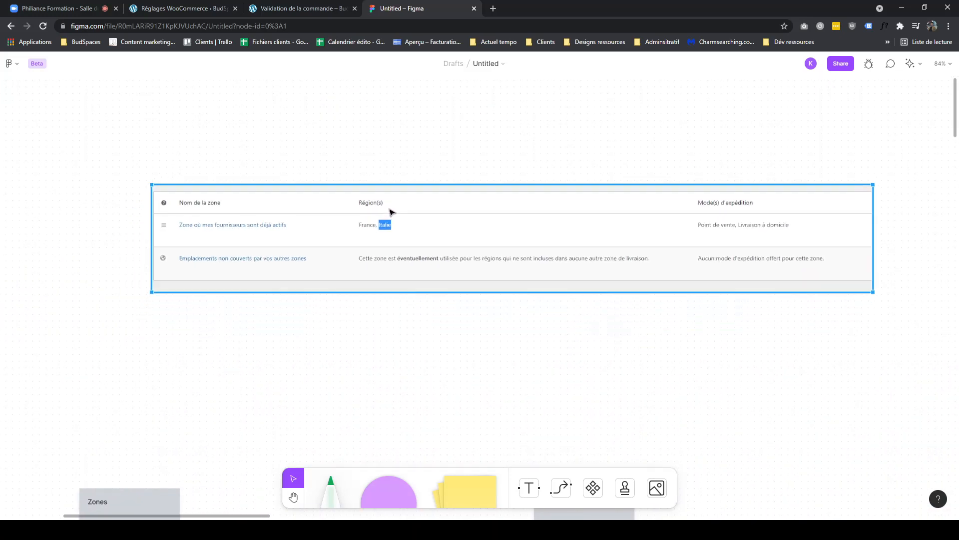
# - Add a sticky note beside the table reading Champ adresse du client
pyautogui.hscroll(-6, 578, 291)
pyautogui.click(472, 485)
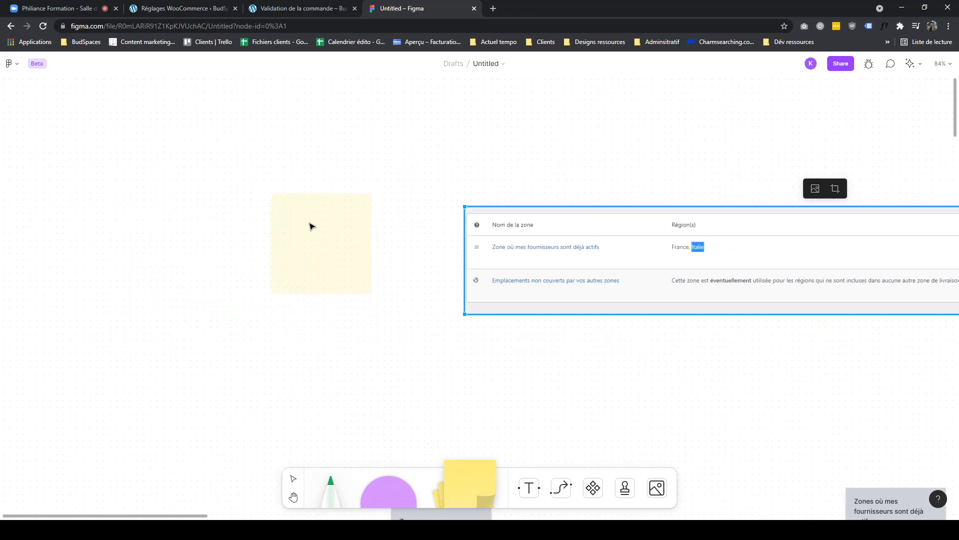
pyautogui.click(202, 152)
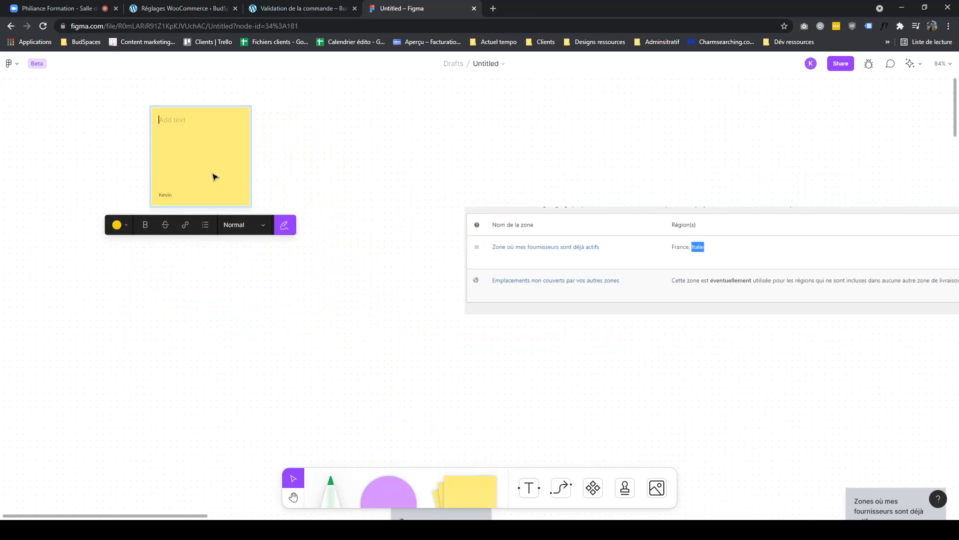
pyautogui.write('Champ adresse du client')
# - Browse the checkout's country list again
pyautogui.click(364, 153)
pyautogui.click(282, 299)
pyautogui.click(244, 263)
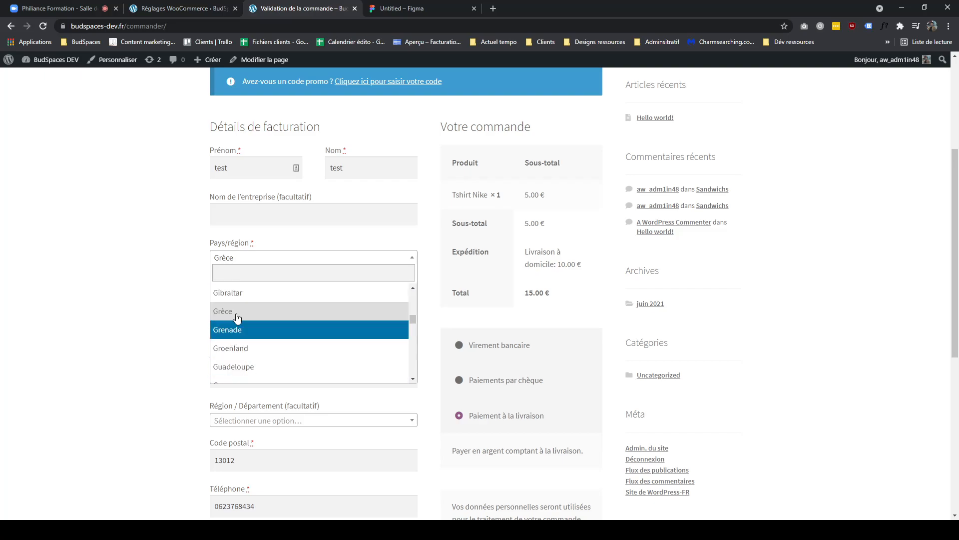
pyautogui.click(115, 322)
pyautogui.click(253, 262)
pyautogui.click(131, 290)
# - Move the sticky note and draw green arrows from it to both zone rows of the table
pyautogui.click(406, 11)
pyautogui.moveTo(195, 197); pyautogui.dragTo(146, 229)
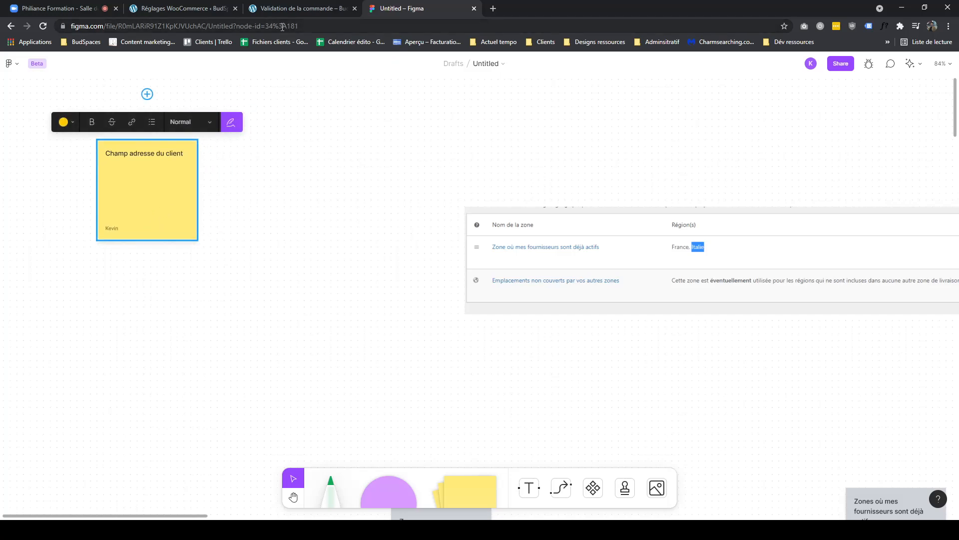
pyautogui.click(561, 487)
pyautogui.click(324, 497)
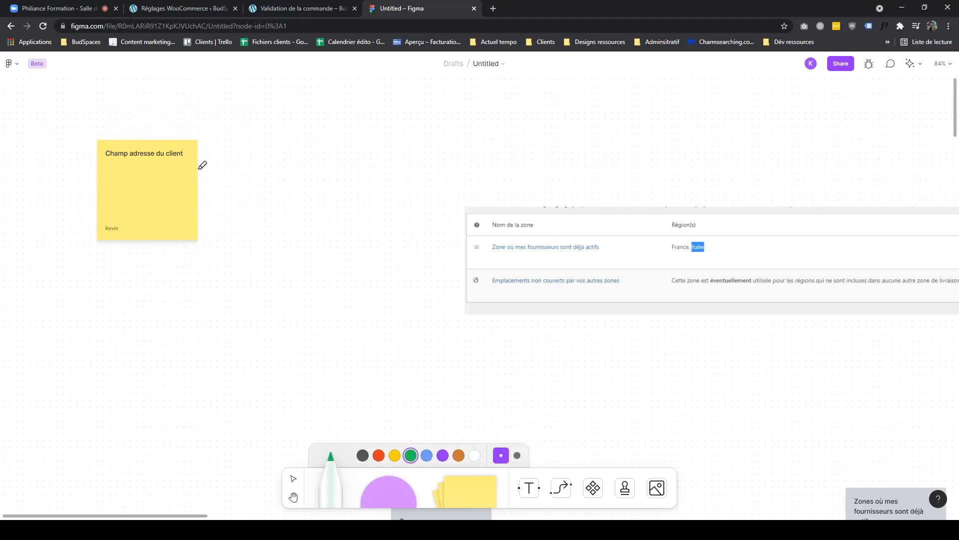
pyautogui.moveTo(199, 168)
pyautogui.mouseDown()
pyautogui.moveTo(322, 208)
pyautogui.moveTo(454, 232)
pyautogui.moveTo(442, 242)
pyautogui.mouseUp()
pyautogui.moveTo(400, 154); pyautogui.dragTo(395, 178)
pyautogui.moveTo(403, 157)
pyautogui.mouseDown()
pyautogui.moveTo(397, 148)
pyautogui.moveTo(377, 160)
pyautogui.mouseUp()
pyautogui.moveTo(610, 246); pyautogui.dragTo(450, 274)
pyautogui.hscroll(5, 803, 304)
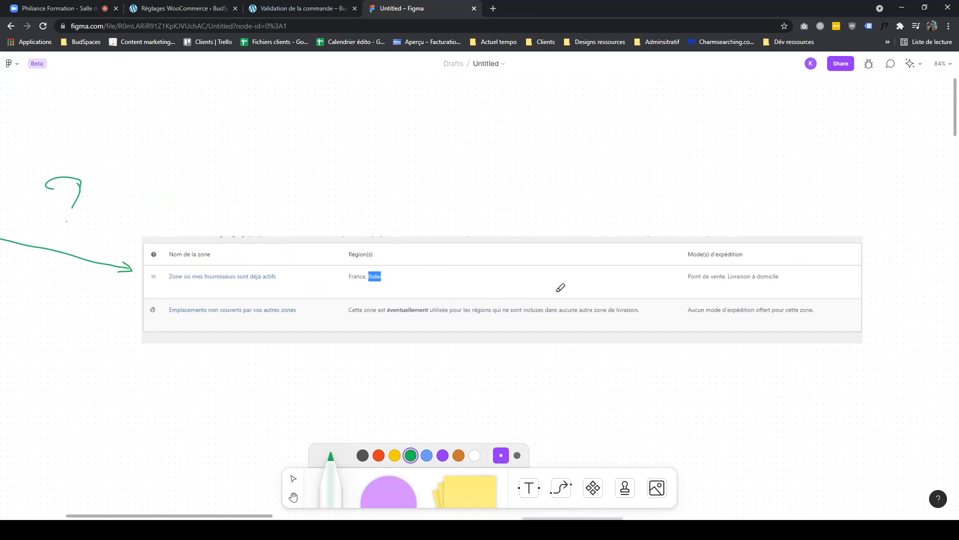
pyautogui.hscroll(-12, 653, 269)
pyautogui.moveTo(524, 229)
pyautogui.mouseDown()
pyautogui.moveTo(507, 268)
pyautogui.moveTo(520, 263)
pyautogui.moveTo(506, 278)
pyautogui.mouseUp()
pyautogui.hscroll(12, 690, 270)
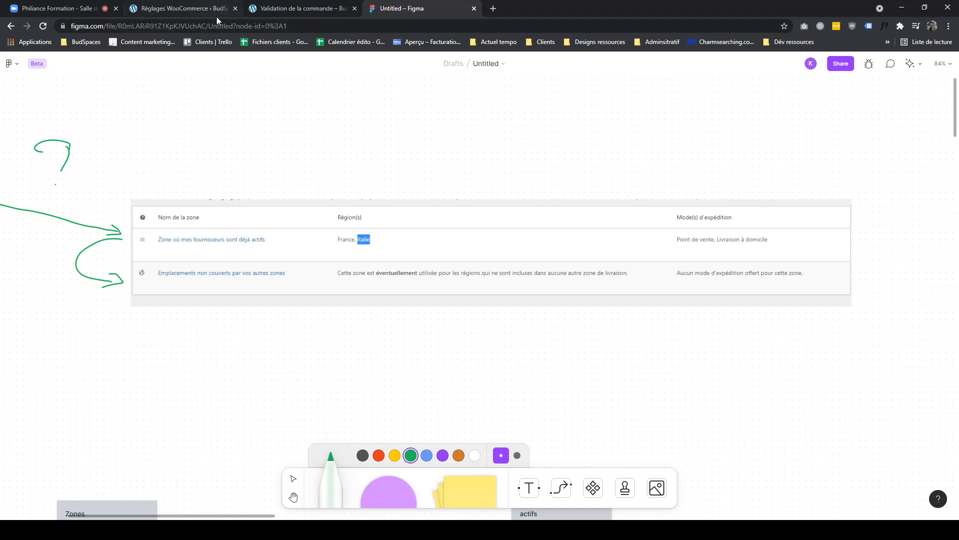
# - Rename the fallback zone's shipping method to Livraison à domicile hors zone and save
pyautogui.click(176, 8)
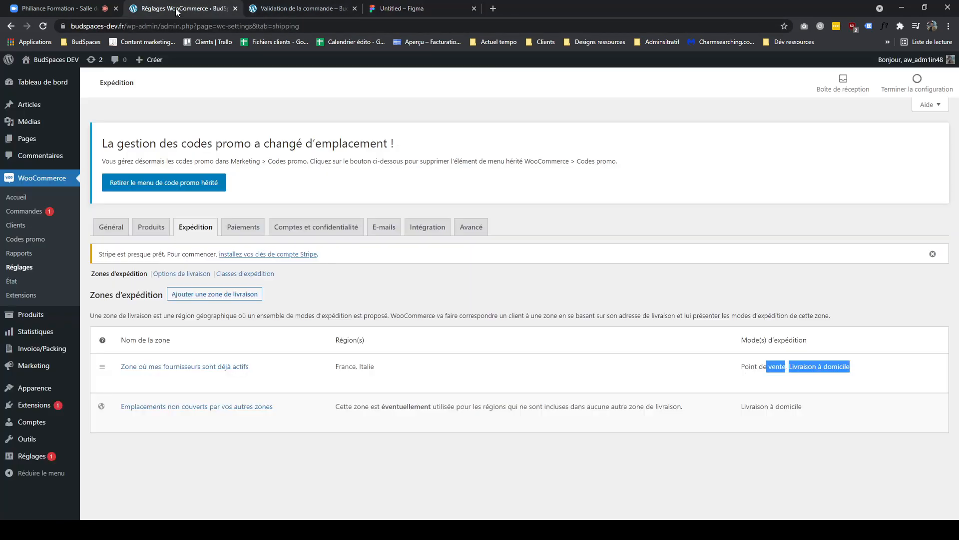
pyautogui.click(163, 420)
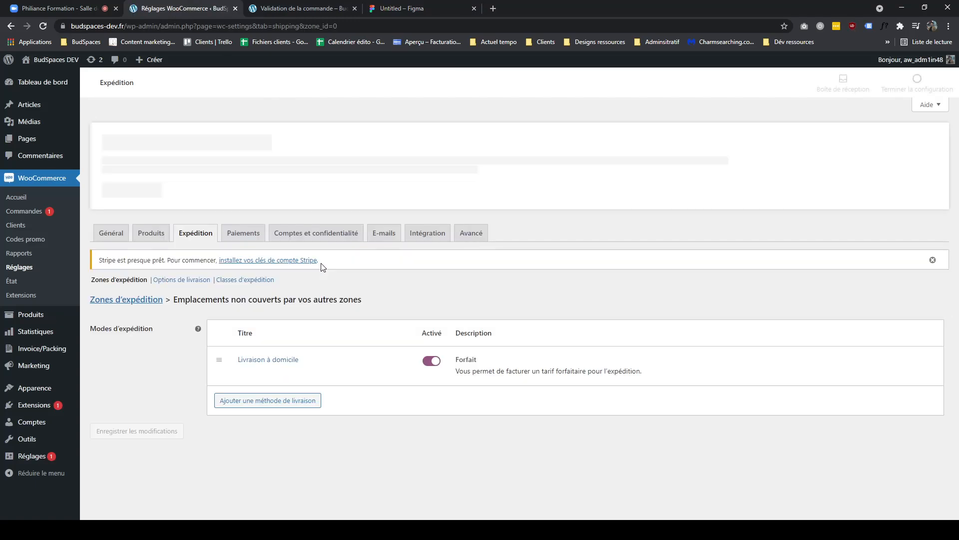
pyautogui.click(248, 365)
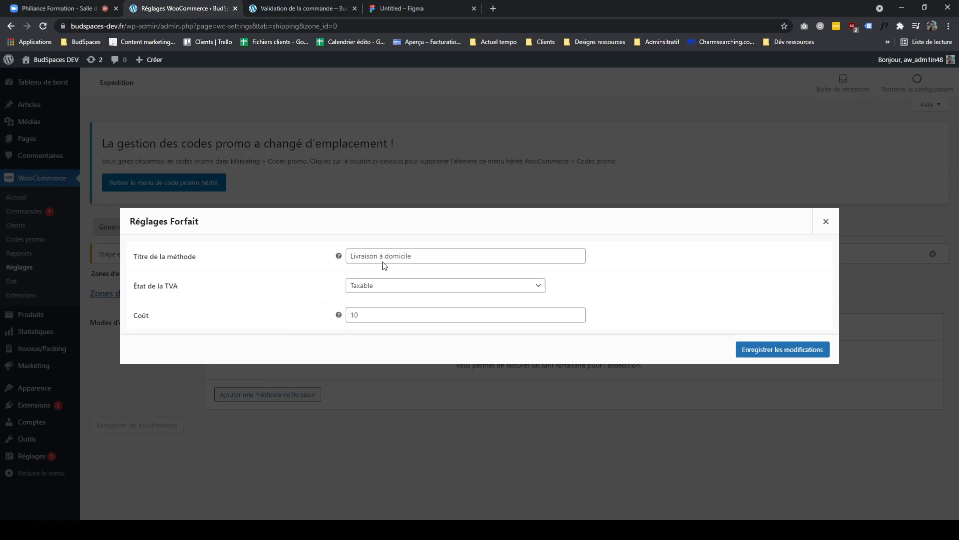
pyautogui.write('hors zone')
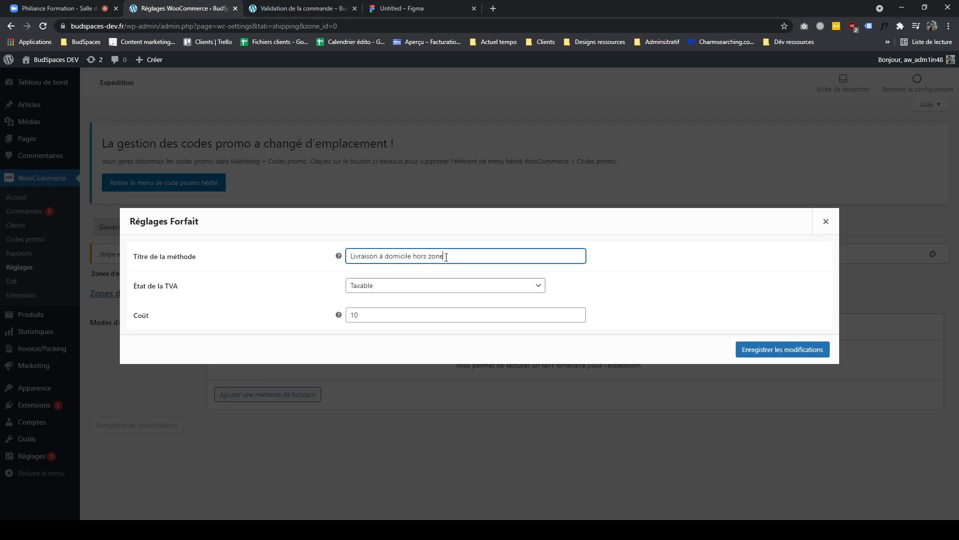
pyautogui.click(782, 350)
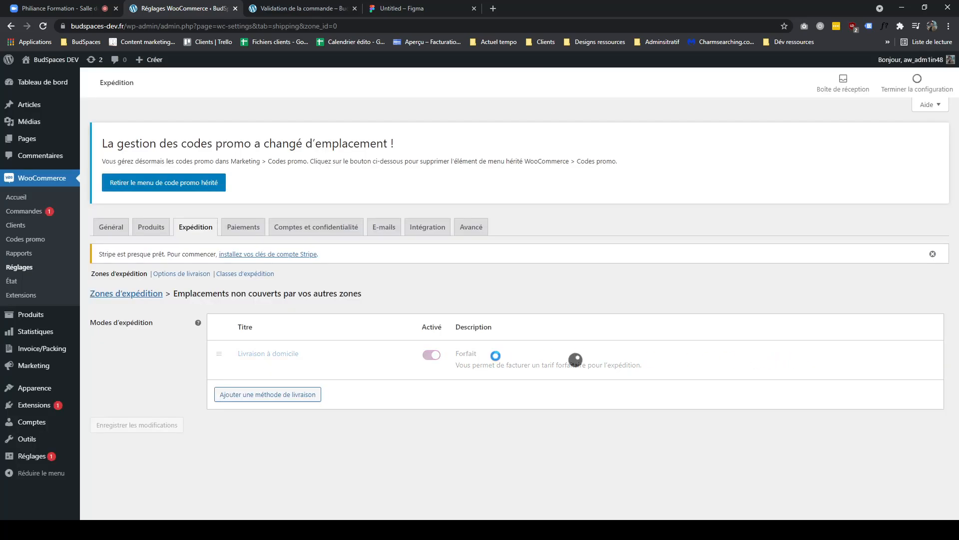
pyautogui.click(138, 295)
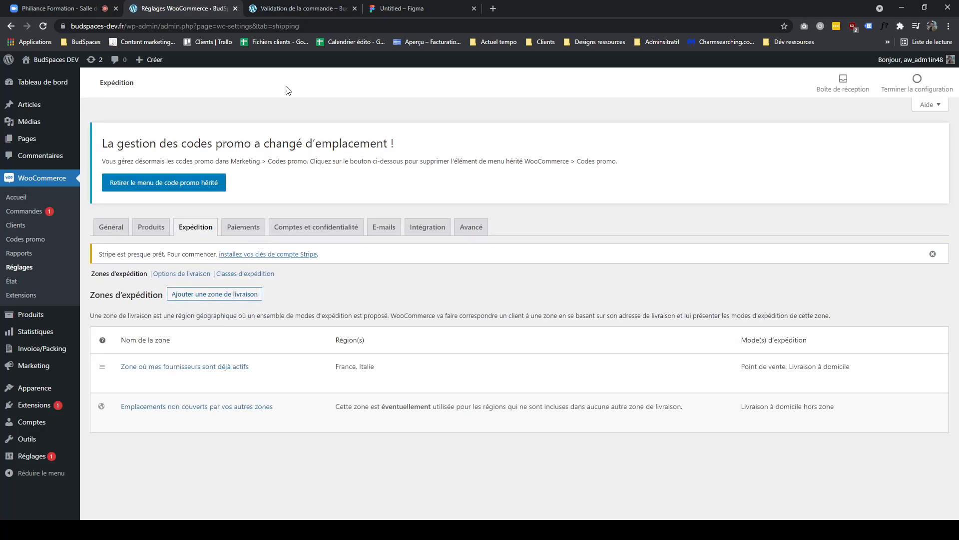
pyautogui.click(307, 14)
pyautogui.click(380, 10)
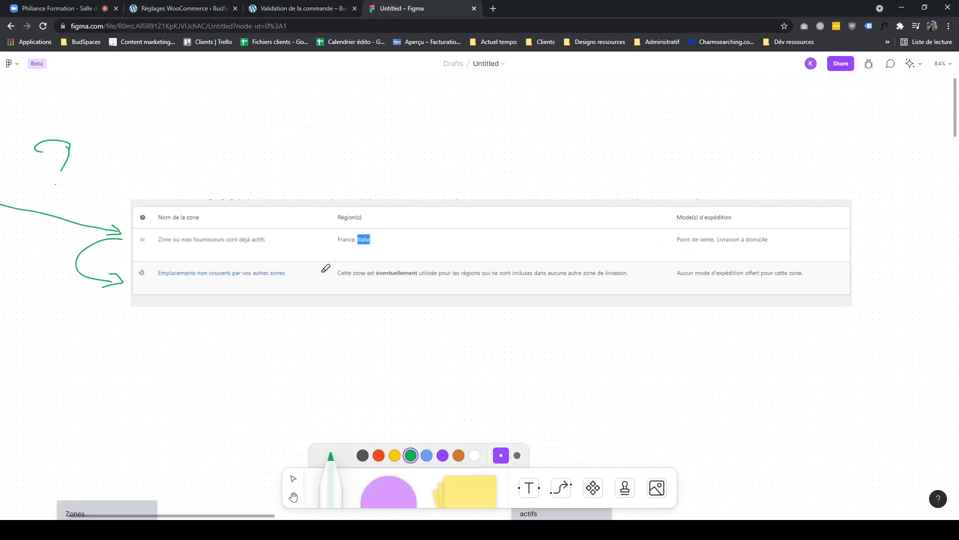
pyautogui.click(193, 8)
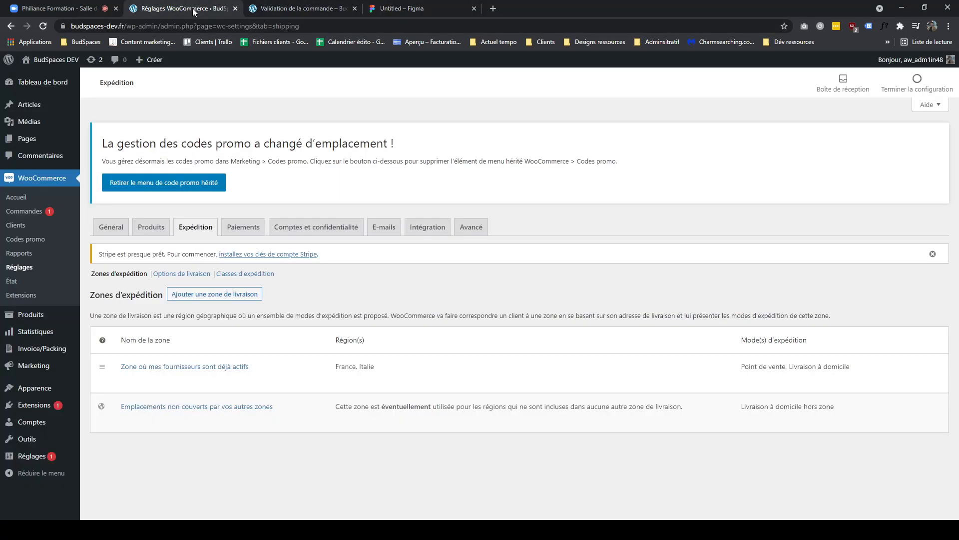
# - Start a new shipping zone named Tous les continents with Afrique as its region
pyautogui.click(232, 295)
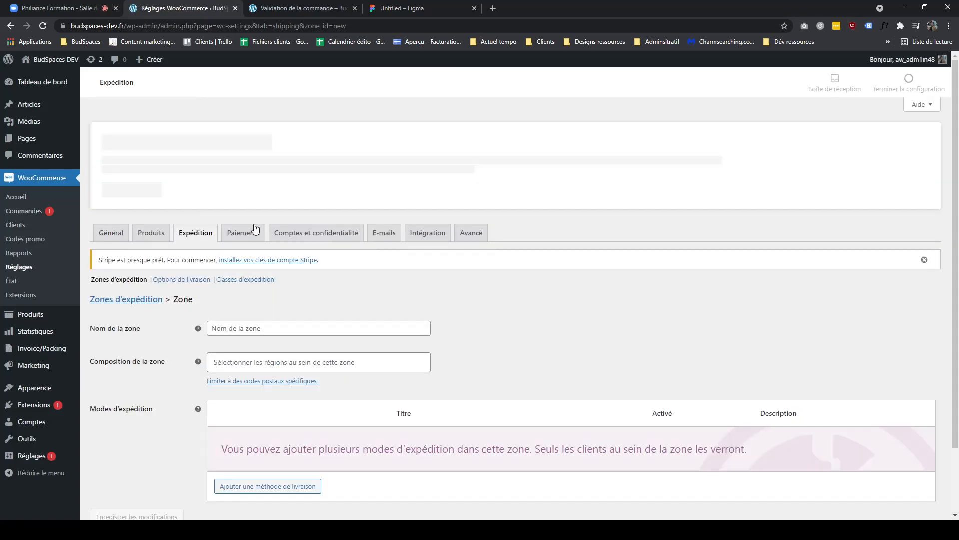
pyautogui.click(247, 329)
pyautogui.scroll(-2, 297, 257)
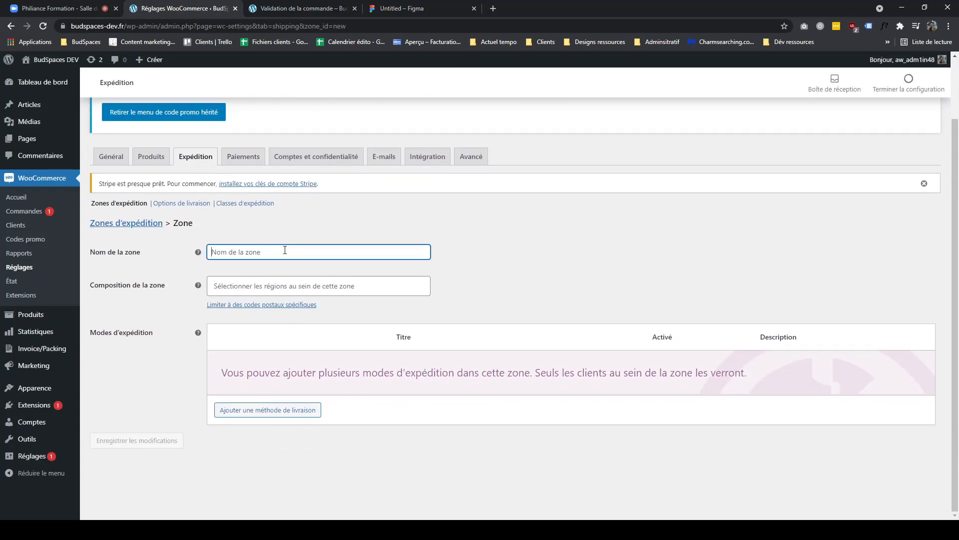
pyautogui.write('Au')
pyautogui.press('BackSpace')
pyautogui.press('BackSpace')
pyautogui.write('Aut')
pyautogui.press('BackSpace')
pyautogui.press('BackSpace')
pyautogui.press('BackSpace')
pyautogui.write('Tous')
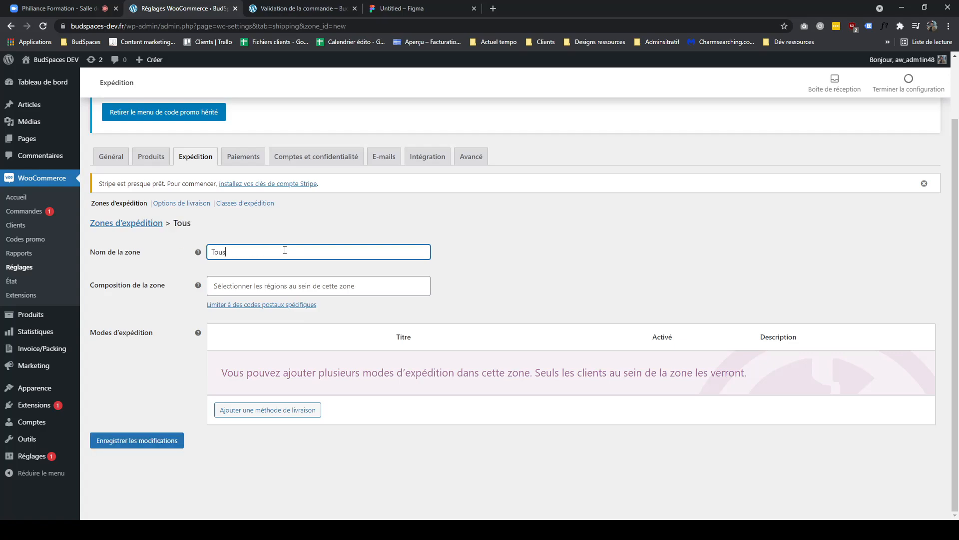
pyautogui.write(' les continents')
pyautogui.click(280, 287)
pyautogui.write('afr')
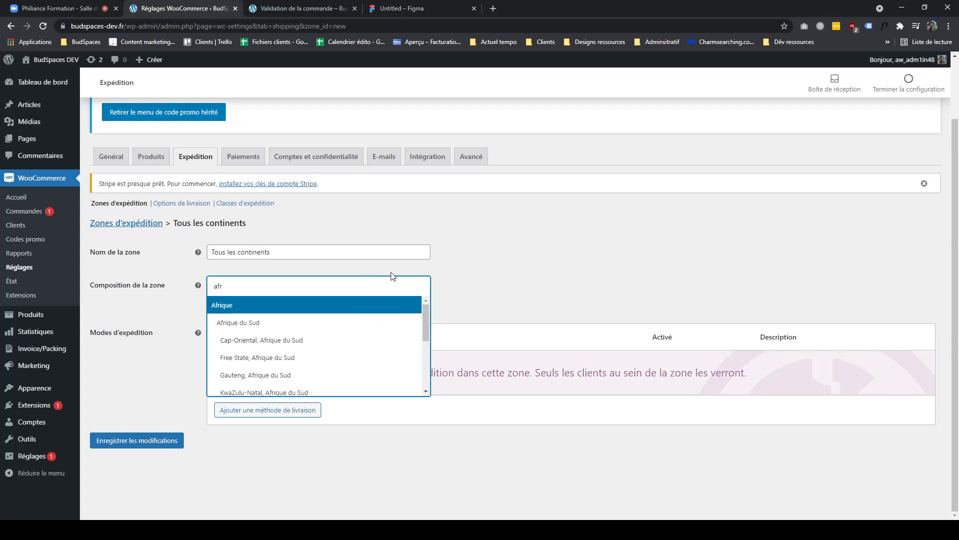
pyautogui.click(343, 303)
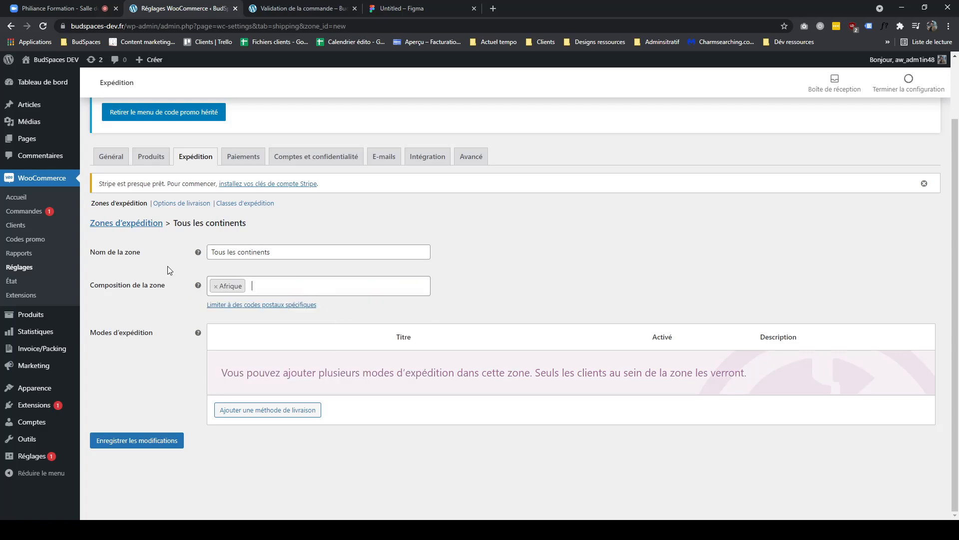
pyautogui.click(150, 223)
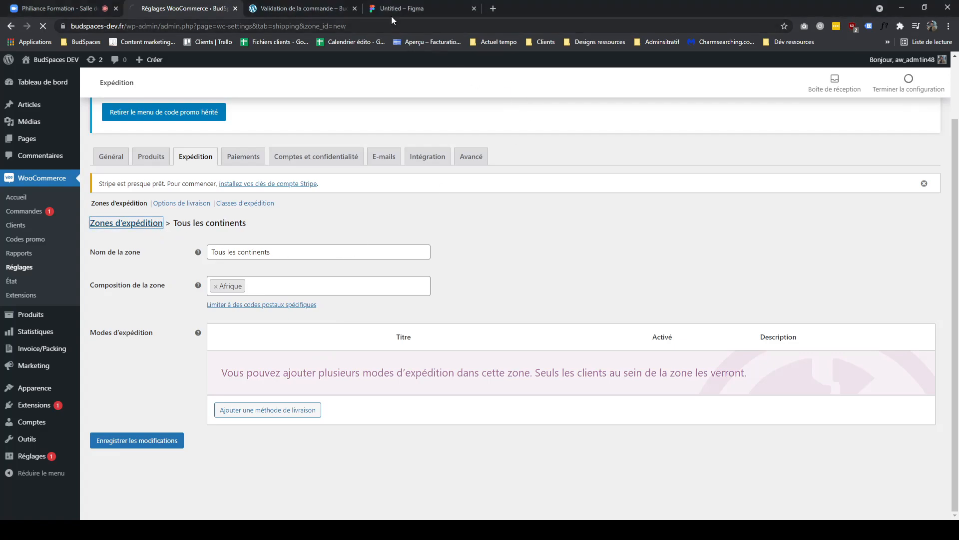
# - Draw a green box with a connecting arrow to the right of the shipping-methods column
pyautogui.click(392, 9)
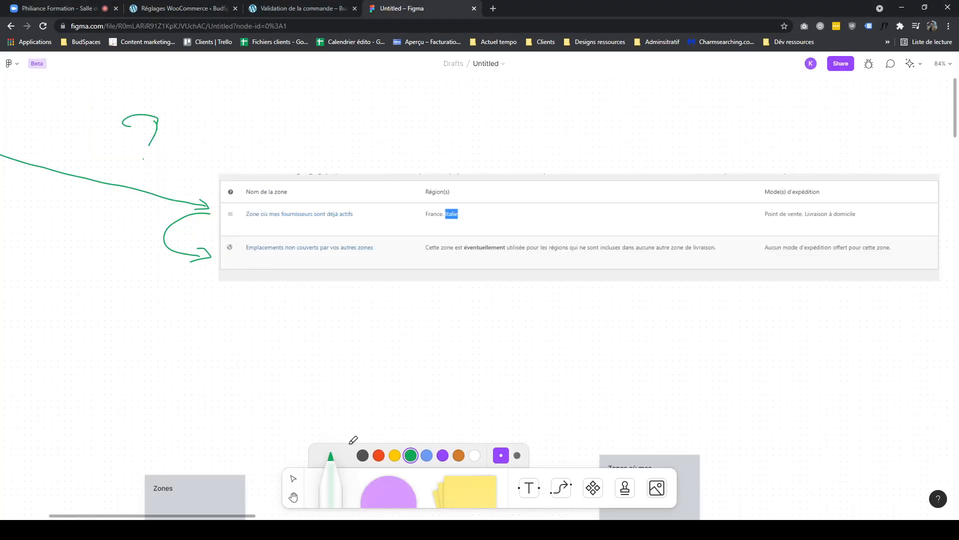
pyautogui.hscroll(8, 707, 261)
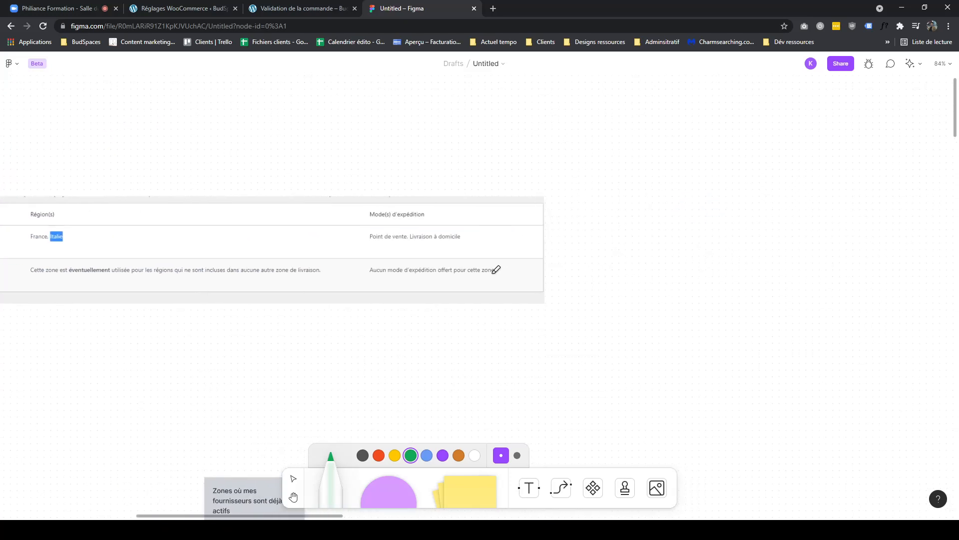
pyautogui.moveTo(535, 258)
pyautogui.mouseDown()
pyautogui.moveTo(598, 267)
pyautogui.moveTo(934, 229)
pyautogui.mouseUp()
pyautogui.moveTo(603, 270); pyautogui.dragTo(930, 281)
pyautogui.moveTo(933, 231); pyautogui.dragTo(930, 280)
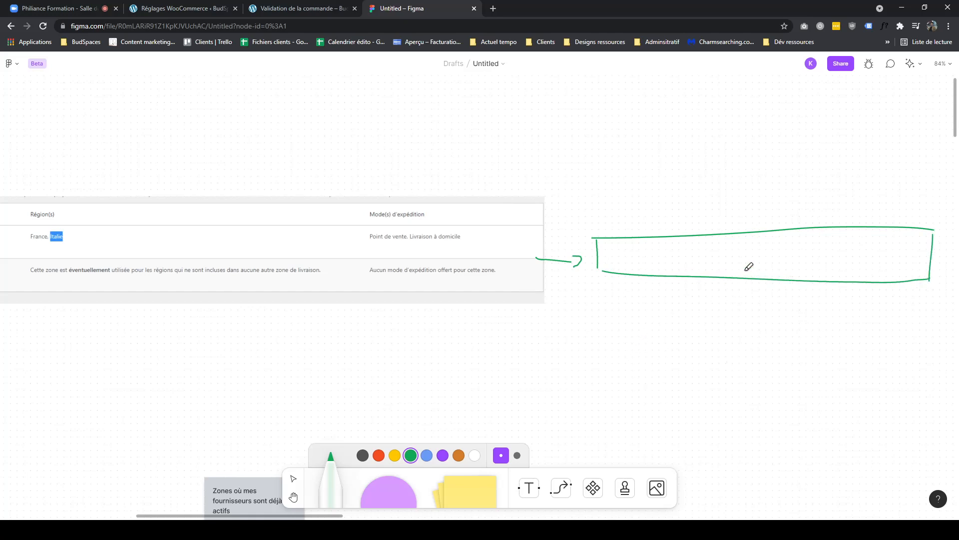
pyautogui.hscroll(-8, 546, 247)
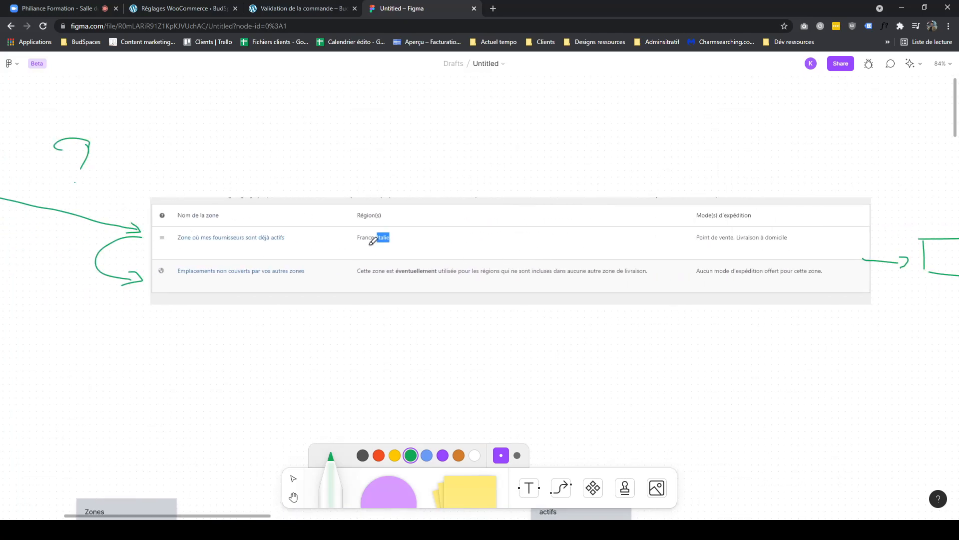
pyautogui.hscroll(-10, 172, 220)
pyautogui.hscroll(14, 143, 145)
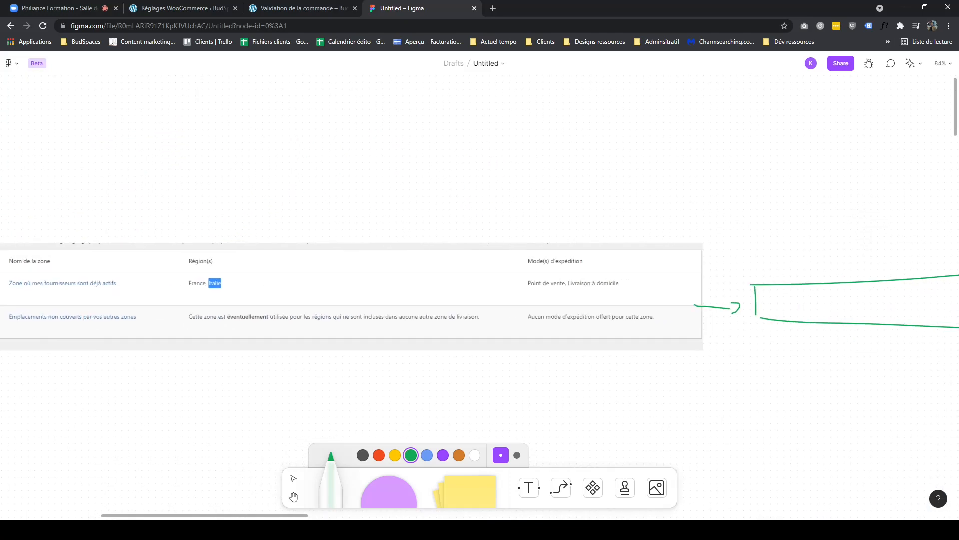
pyautogui.hscroll(-4, 300, 270)
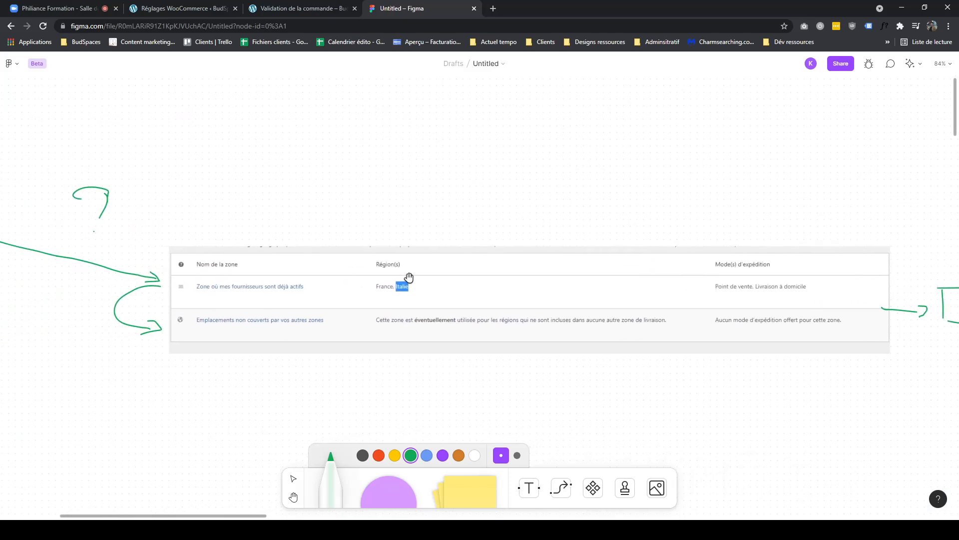
# - Draw a downward arrow onto the green box and a red line inside the box
pyautogui.hscroll(13, 486, 270)
pyautogui.moveTo(507, 226)
pyautogui.mouseDown()
pyautogui.moveTo(528, 267)
pyautogui.moveTo(539, 263)
pyautogui.mouseUp()
pyautogui.click(378, 455)
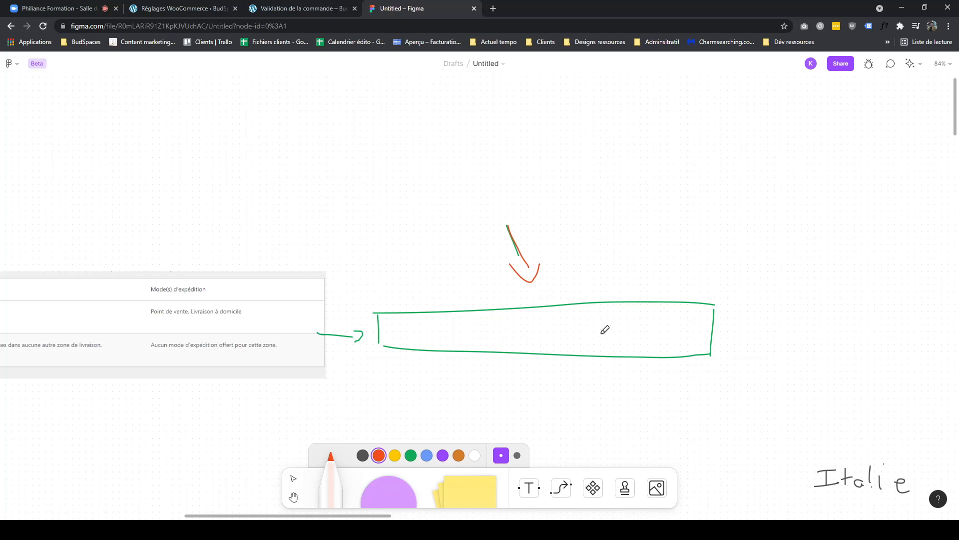
pyautogui.moveTo(614, 337); pyautogui.dragTo(752, 332)
pyautogui.moveTo(298, 362); pyautogui.dragTo(684, 392)
pyautogui.moveTo(377, 378); pyautogui.dragTo(544, 378)
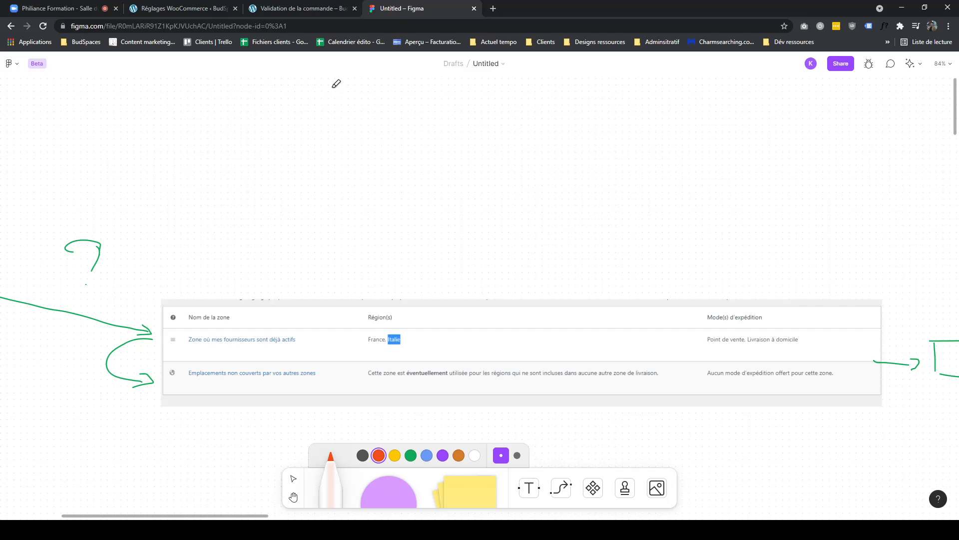
# - Review the shipping zones list in WooCommerce and the checkout page in the other tabs
pyautogui.click(284, 9)
pyautogui.click(199, 10)
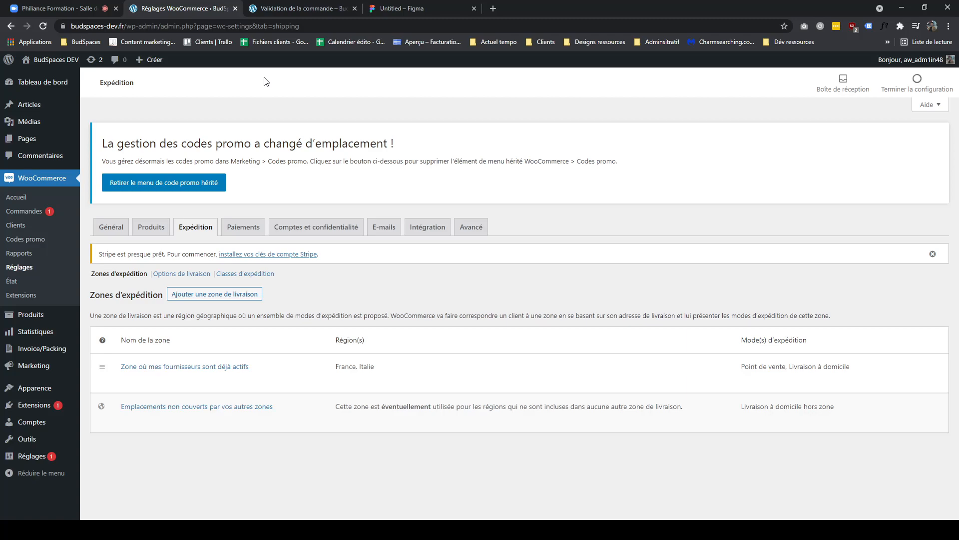
pyautogui.click(377, 14)
pyautogui.click(320, 10)
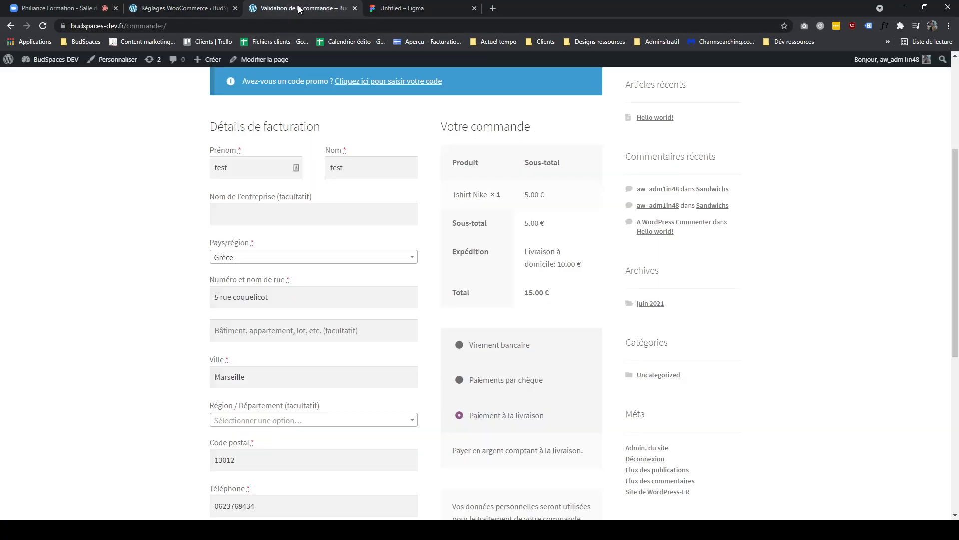
pyautogui.click(185, 7)
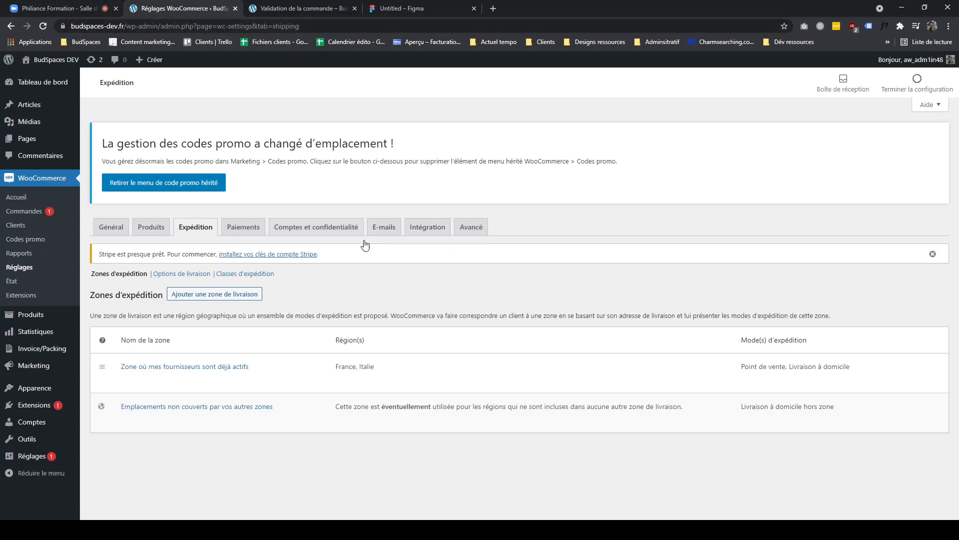
pyautogui.moveTo(210, 387)
pyautogui.click(307, 10)
pyautogui.click(393, 9)
pyautogui.moveTo(573, 245); pyautogui.dragTo(243, 161)
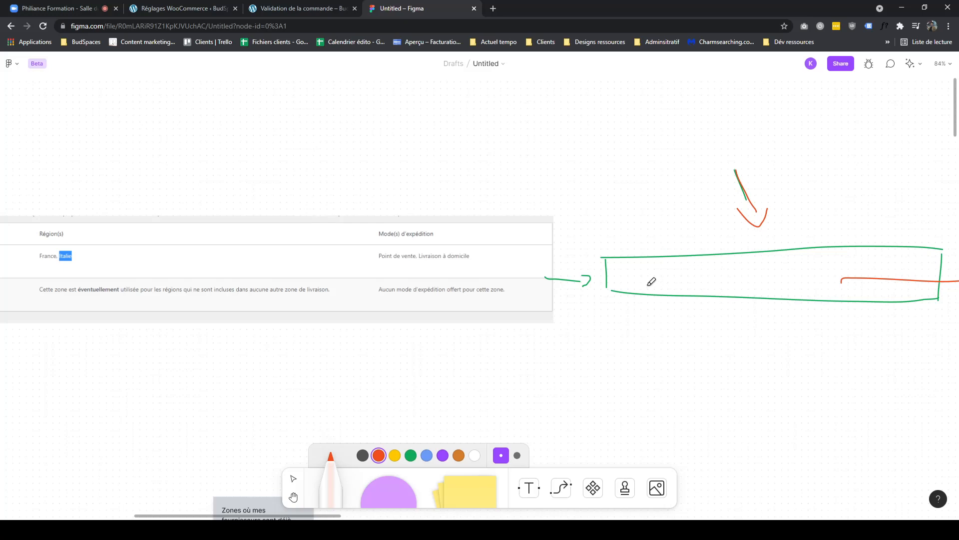
# - Paste the three shipping rules as a text block on the board and style it as Heading
pyautogui.hscroll(-5, 334, 259)
pyautogui.scroll(1, 334, 259)
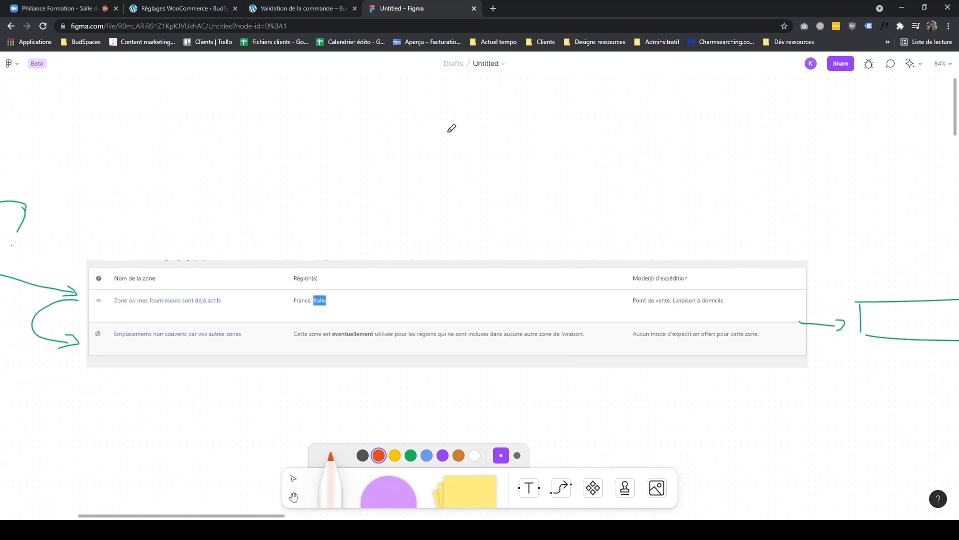
pyautogui.hscroll(-4, 278, 159)
pyautogui.scroll(1, 278, 159)
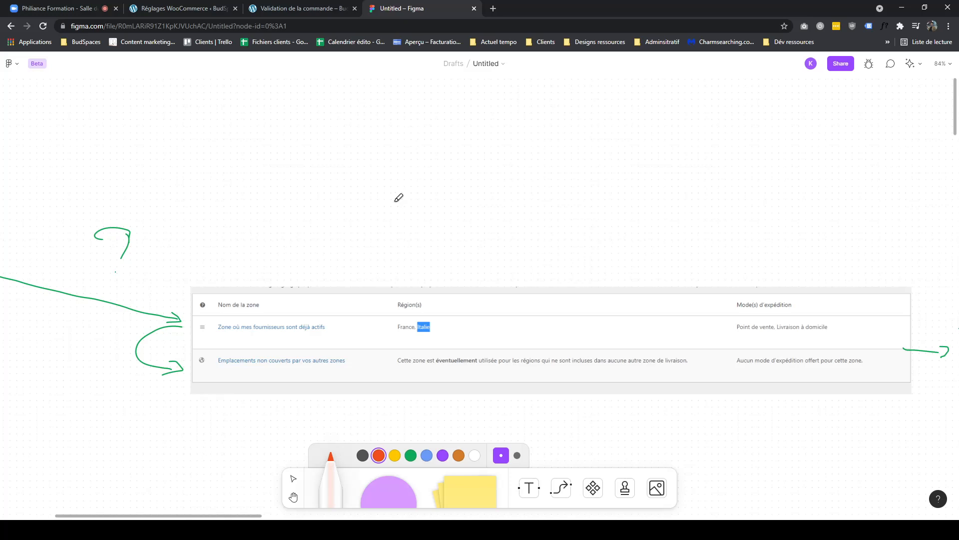
pyautogui.moveTo(332, 188); pyautogui.dragTo(509, 242)
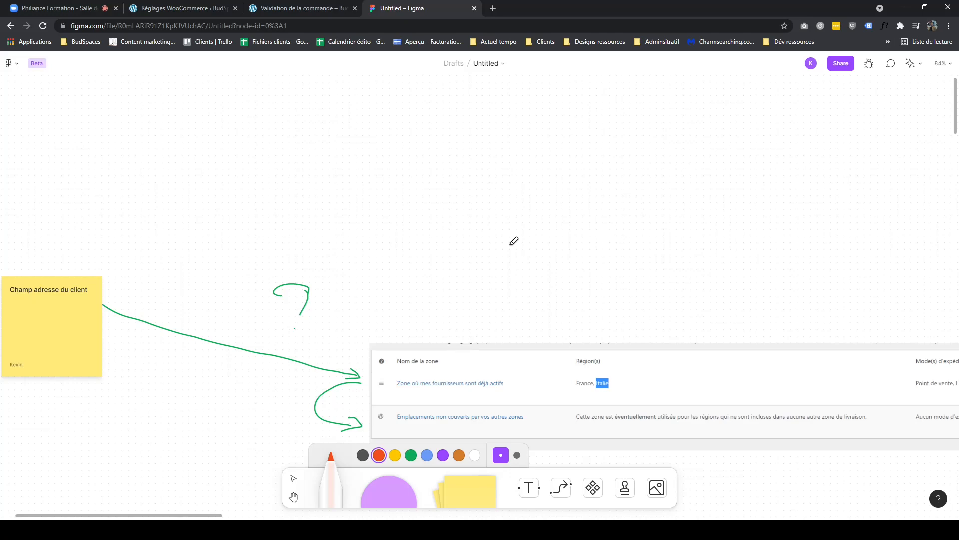
pyautogui.hscroll(-7, 514, 241)
pyautogui.scroll(2, 514, 241)
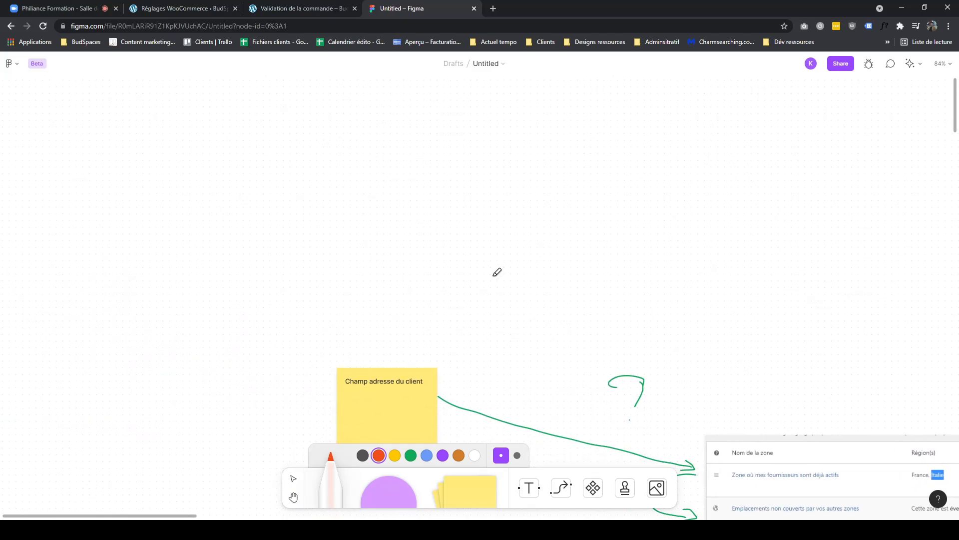
pyautogui.moveTo(516, 269); pyautogui.dragTo(629, 214)
pyautogui.moveTo(661, 358); pyautogui.dragTo(415, 196)
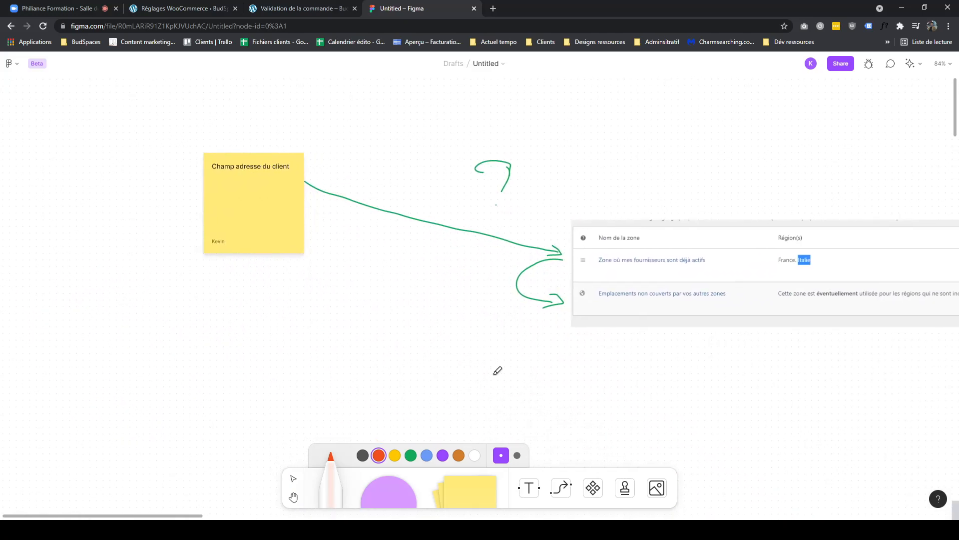
pyautogui.moveTo(401, 285); pyautogui.dragTo(595, 374)
pyautogui.hscroll(-4, 598, 370)
pyautogui.scroll(3, 598, 370)
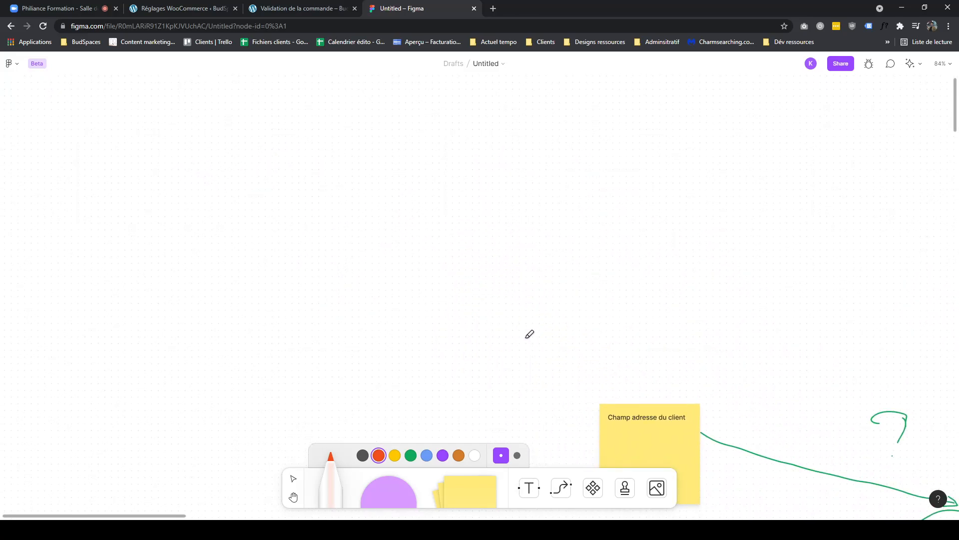
pyautogui.scroll(-6, 542, 338)
pyautogui.hscroll(5, 541, 338)
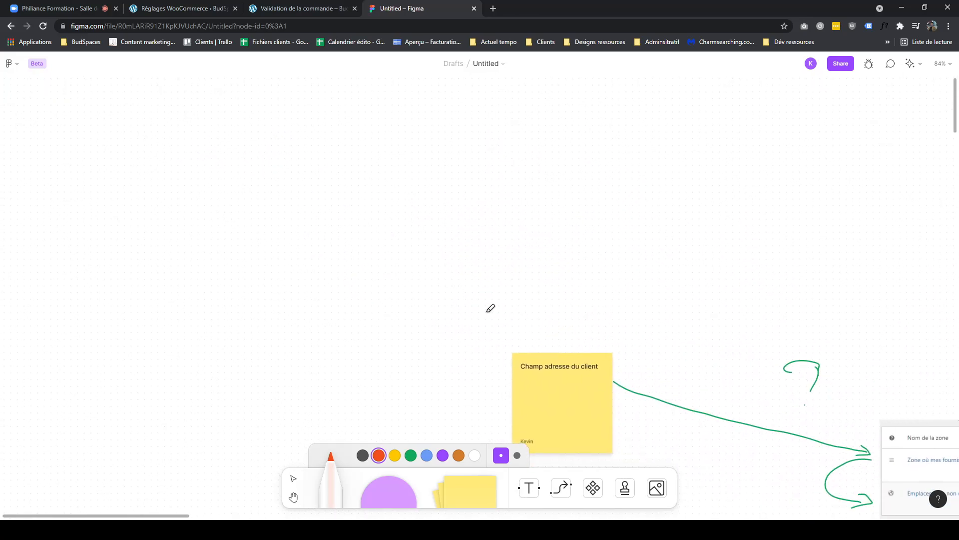
pyautogui.scroll(-5, 403, 131)
pyautogui.hscroll(5, 402, 132)
pyautogui.scroll(2, 518, 242)
pyautogui.hscroll(-5, 518, 242)
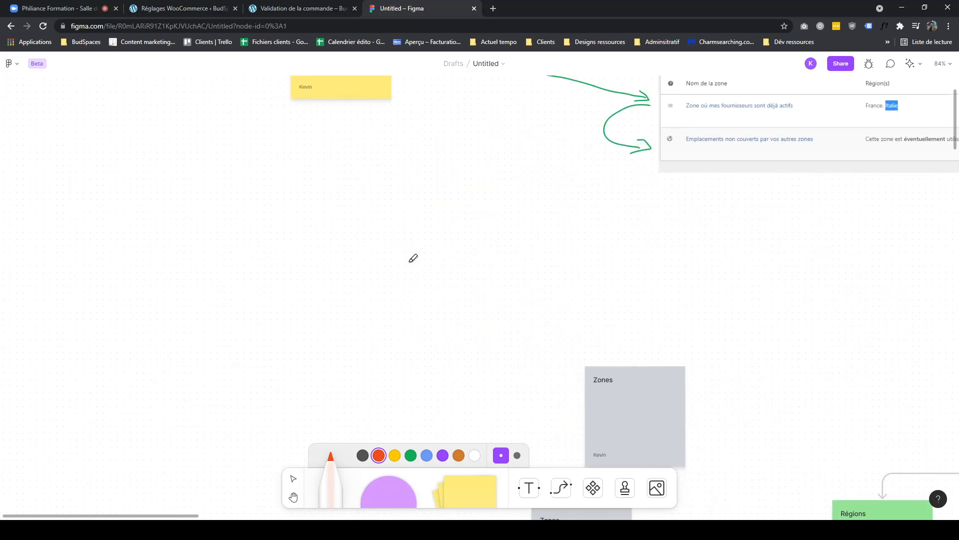
pyautogui.hotkey('ctrl', 'v')
pyautogui.press('Escape')
pyautogui.press('v')
pyautogui.moveTo(468, 310)
pyautogui.mouseDown()
pyautogui.moveTo(364, 210)
pyautogui.moveTo(362, 189)
pyautogui.mouseUp()
pyautogui.click(442, 158)
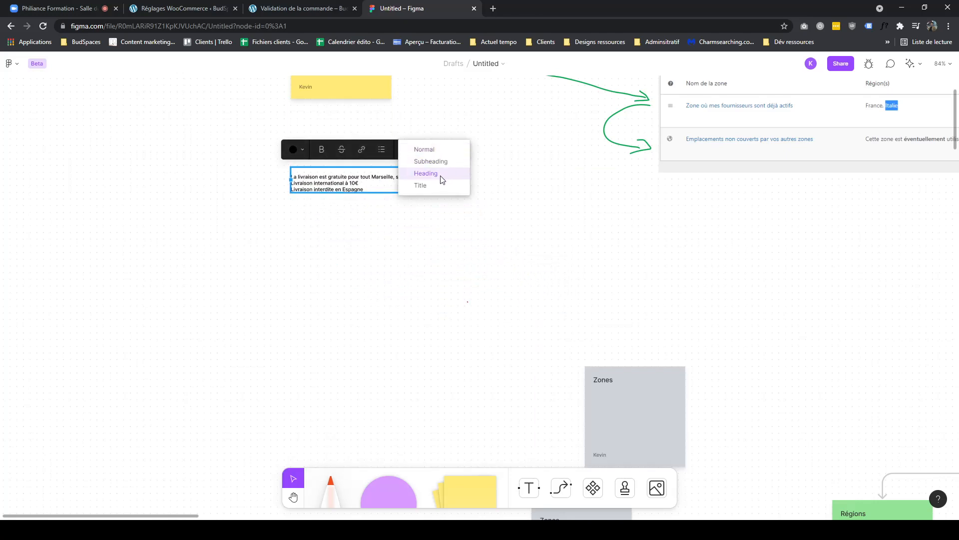
pyautogui.click(440, 186)
pyautogui.click(448, 272)
pyautogui.press('Escape')
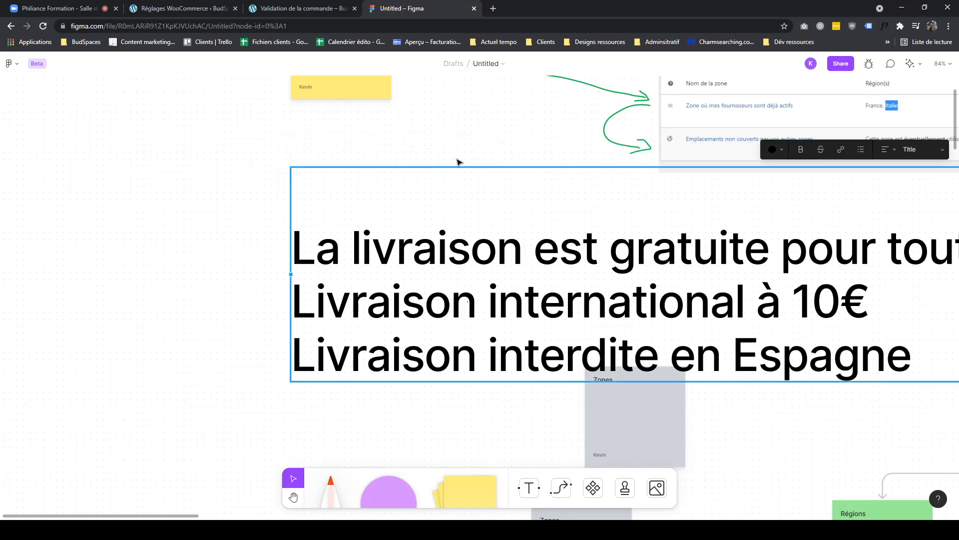
pyautogui.click(924, 149)
pyautogui.click(905, 142)
# - Edit the second rule to read Livraison international et en France à 10€
pyautogui.hscroll(5, 315, 249)
pyautogui.scroll(-3, 314, 250)
pyautogui.hscroll(2, 334, 255)
pyautogui.scroll(1, 334, 256)
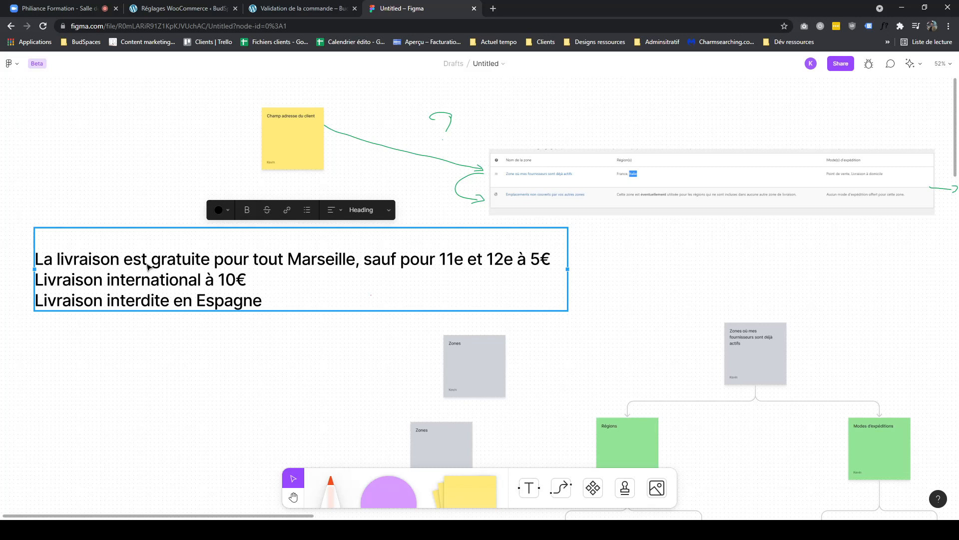
pyautogui.doubleClick(164, 274)
pyautogui.click(179, 279)
pyautogui.write('et en Fra')
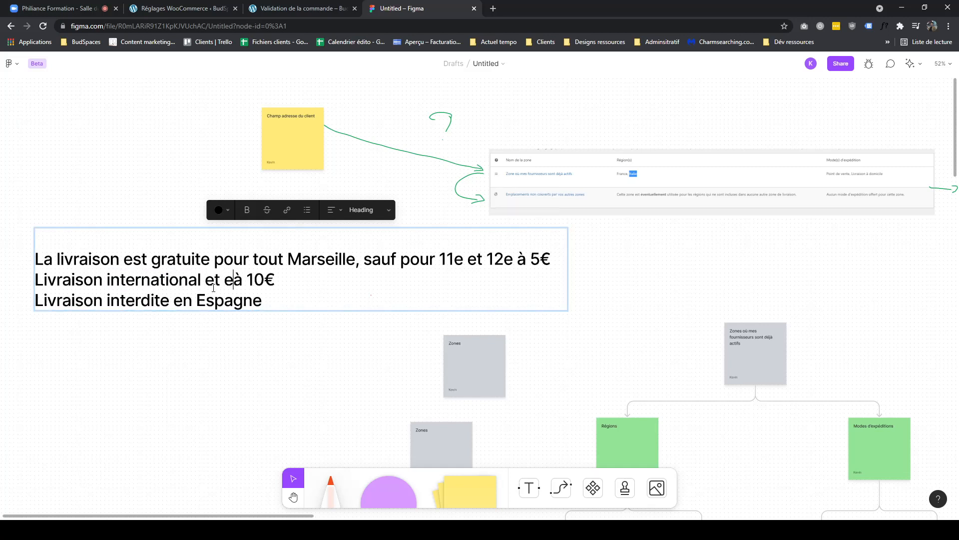
pyautogui.write('nce')
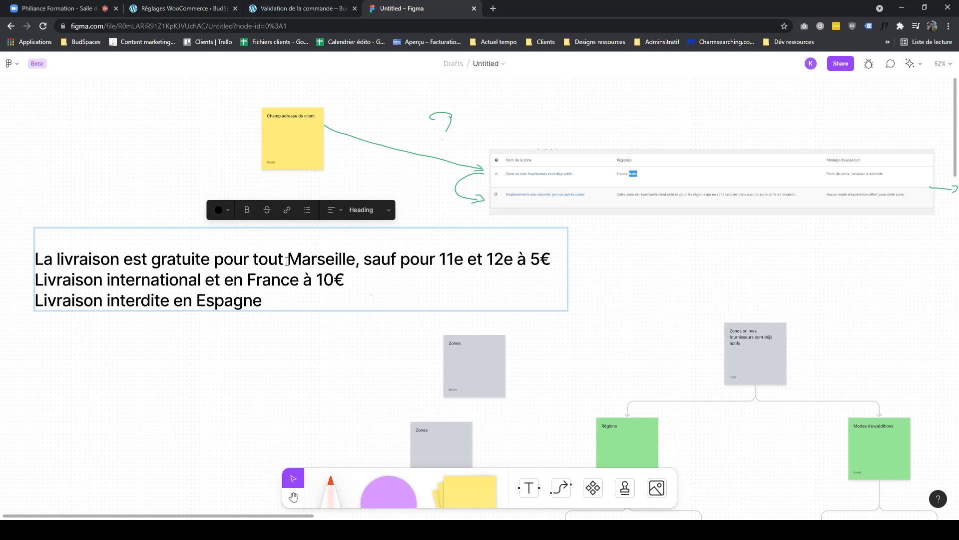
pyautogui.moveTo(289, 265); pyautogui.dragTo(546, 261)
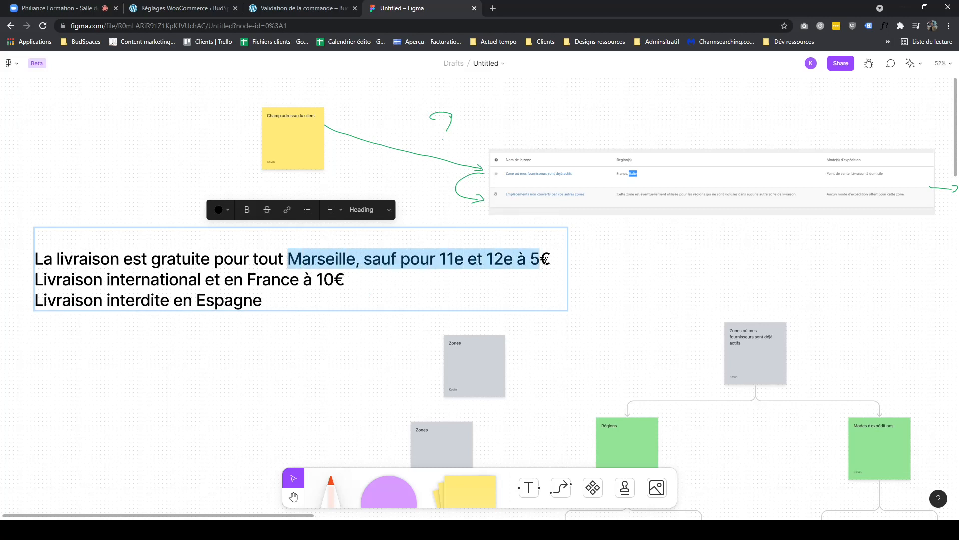
pyautogui.moveTo(141, 278); pyautogui.dragTo(311, 276)
pyautogui.moveTo(41, 279); pyautogui.dragTo(237, 276)
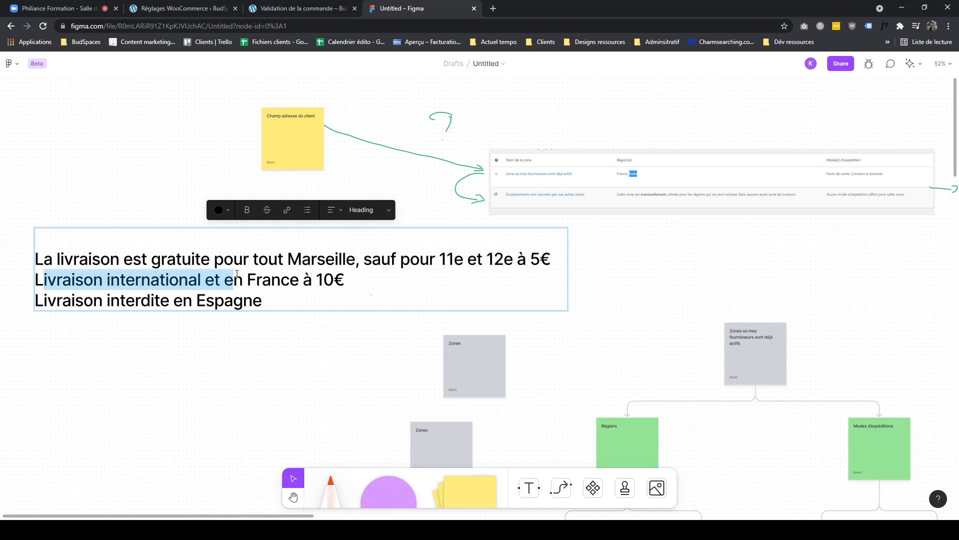
pyautogui.click(256, 279)
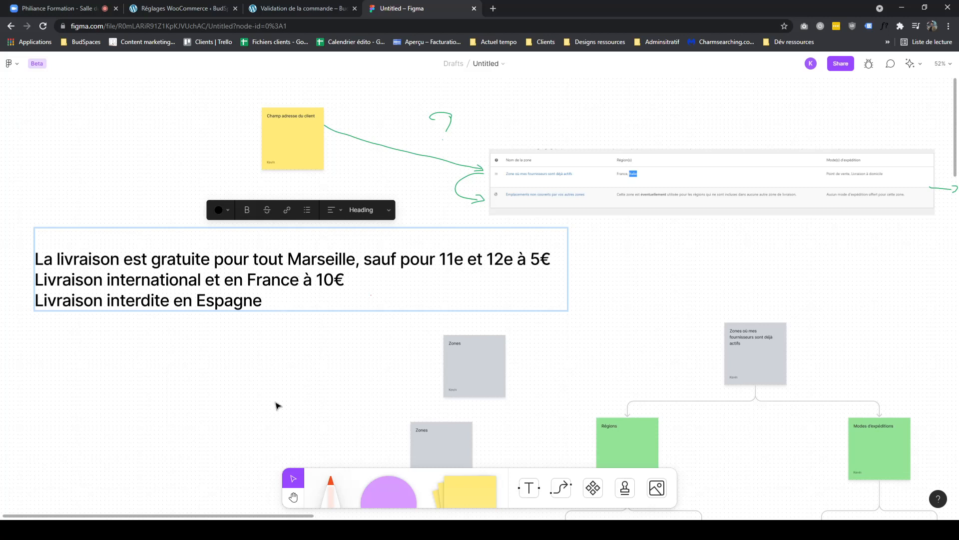
# - Place a purple circle shape to the left of the shipping rules text
pyautogui.moveTo(276, 399); pyautogui.dragTo(526, 411)
pyautogui.moveTo(420, 339); pyautogui.dragTo(464, 371)
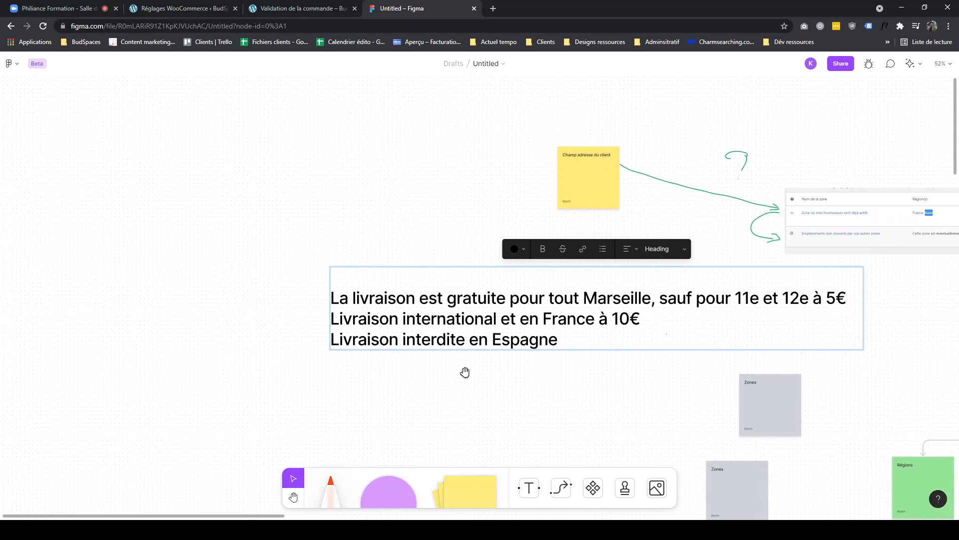
pyautogui.click(409, 484)
pyautogui.click(218, 216)
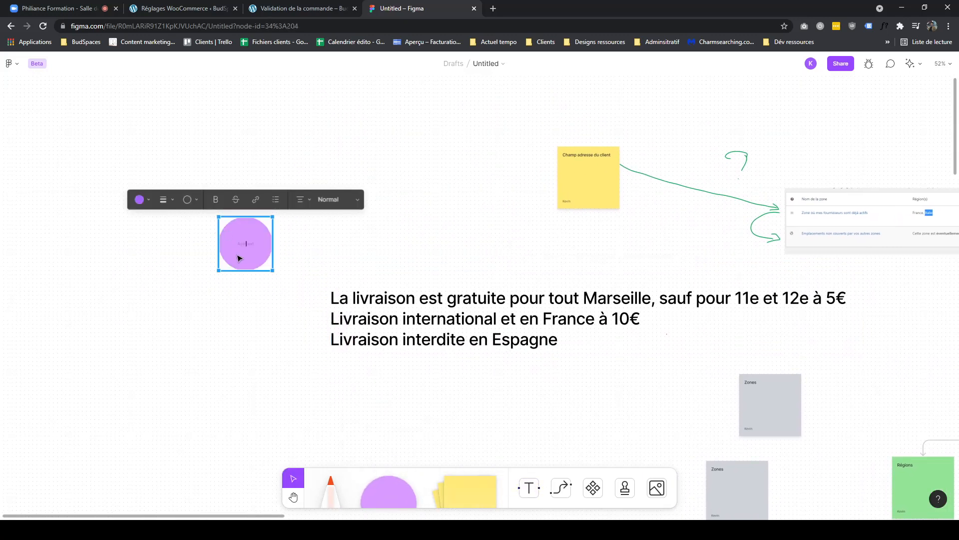
pyautogui.click(221, 272)
pyautogui.click(223, 271)
pyautogui.moveTo(220, 270); pyautogui.dragTo(199, 296)
pyautogui.moveTo(268, 234); pyautogui.dragTo(172, 315)
pyautogui.moveTo(142, 355); pyautogui.dragTo(240, 282)
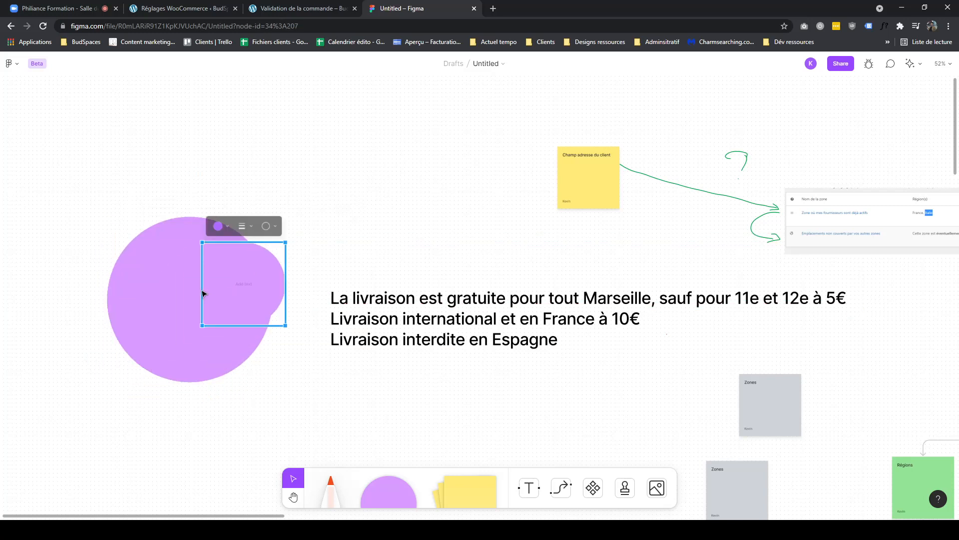
pyautogui.click(167, 295)
pyautogui.doubleClick(196, 299)
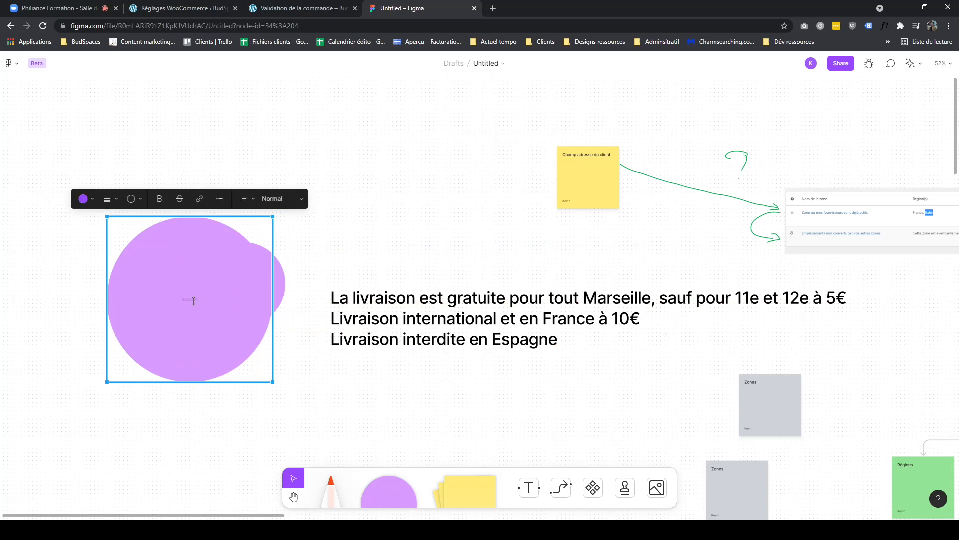
pyautogui.click(274, 219)
pyautogui.click(191, 300)
pyautogui.click(272, 198)
pyautogui.click(277, 223)
pyautogui.moveTo(273, 217); pyautogui.dragTo(321, 183)
pyautogui.moveTo(237, 292); pyautogui.dragTo(213, 205)
pyautogui.moveTo(300, 203); pyautogui.dragTo(228, 238)
pyautogui.press('Delete')
pyautogui.click(213, 230)
pyautogui.hotkey('ctrl', 'v')
pyautogui.click(221, 177)
pyautogui.click(224, 181)
pyautogui.click(317, 211)
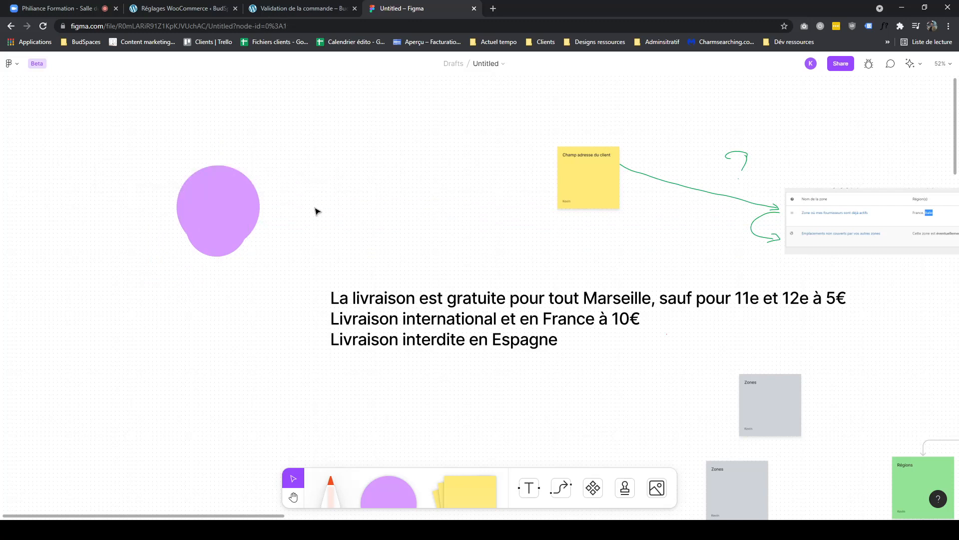
# - Label the purple circle 11 + 12 e
pyautogui.doubleClick(217, 226)
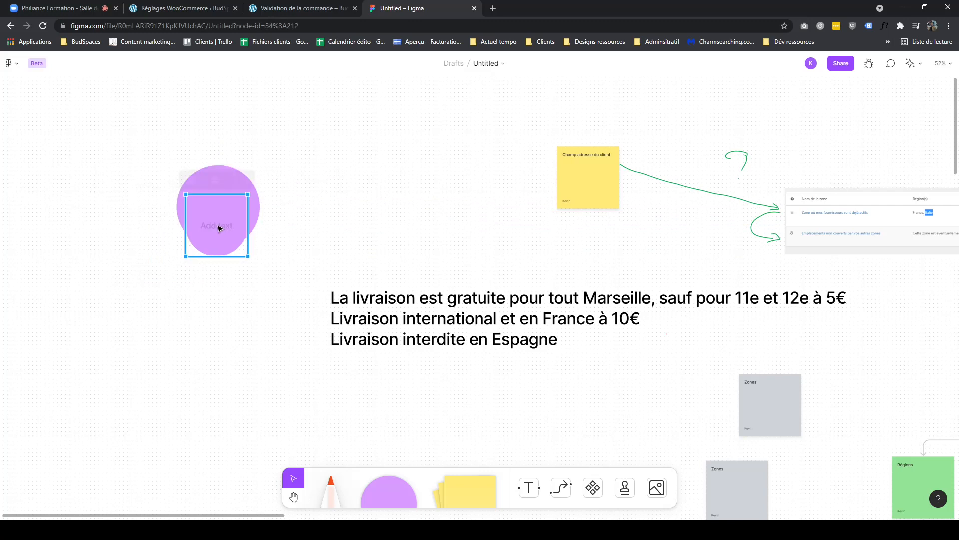
pyautogui.write('11 + 12 e')
pyautogui.click(330, 242)
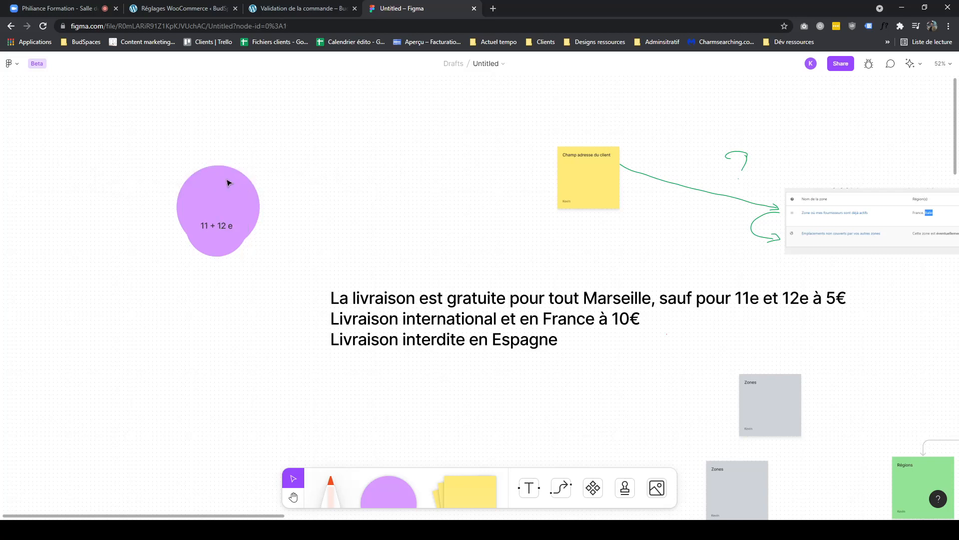
# - Enlarge a second circle behind it, label it Marseille and set its text style to Heading
pyautogui.click(235, 175)
pyautogui.moveTo(260, 165); pyautogui.dragTo(269, 197)
pyautogui.doubleClick(265, 198)
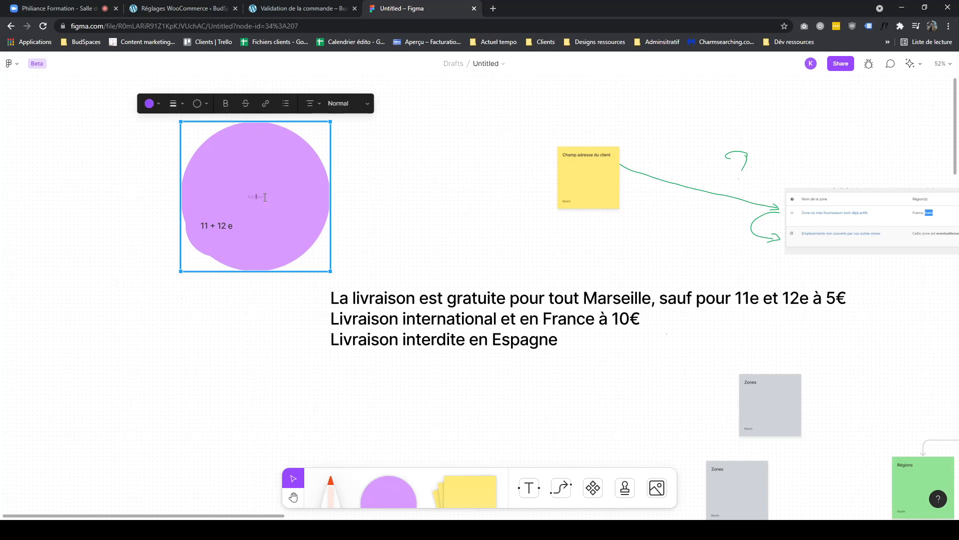
pyautogui.write('Marseille')
pyautogui.click(357, 102)
pyautogui.click(340, 128)
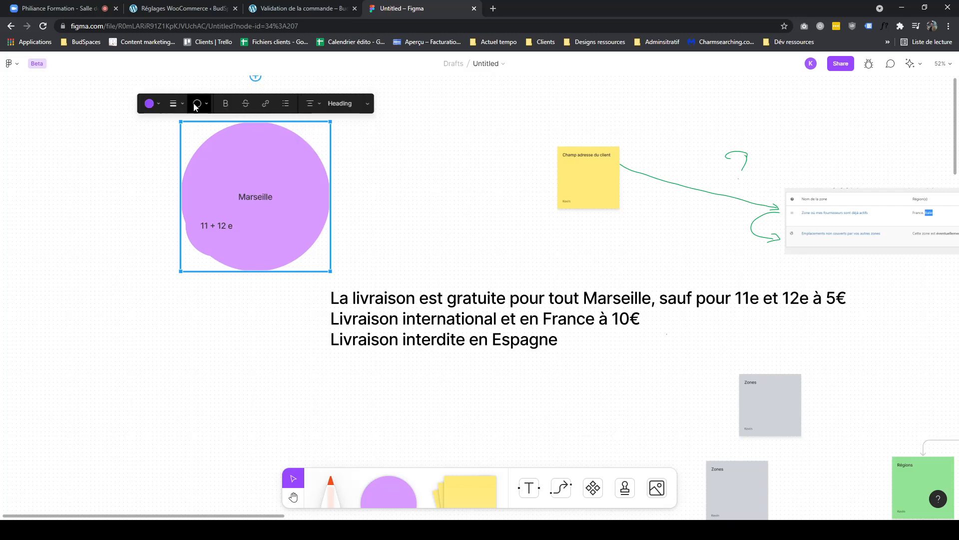
# - Fill the Marseille circle orange and nest the 11 + 12 e circle inside its upper part
pyautogui.click(149, 103)
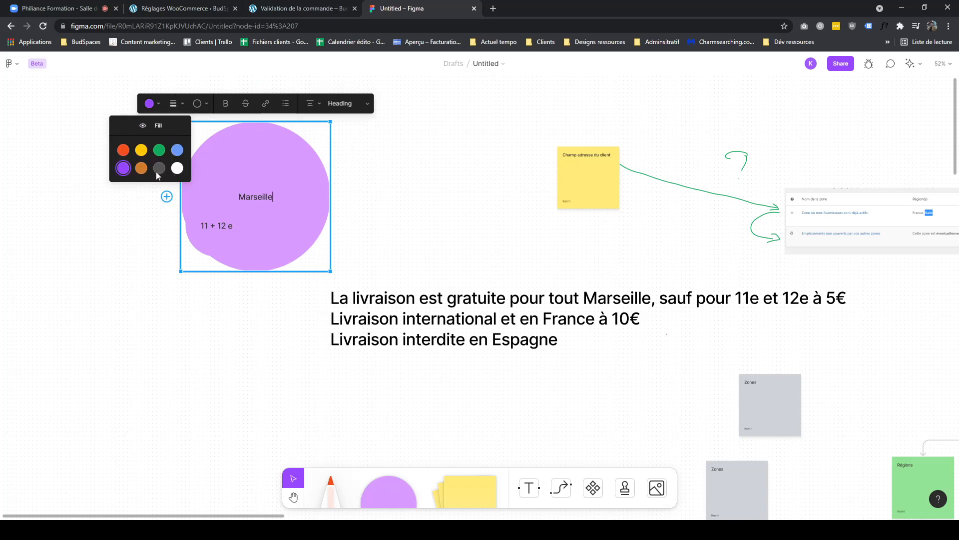
pyautogui.click(141, 168)
pyautogui.moveTo(276, 208); pyautogui.dragTo(217, 277)
pyautogui.moveTo(276, 243); pyautogui.dragTo(473, 248)
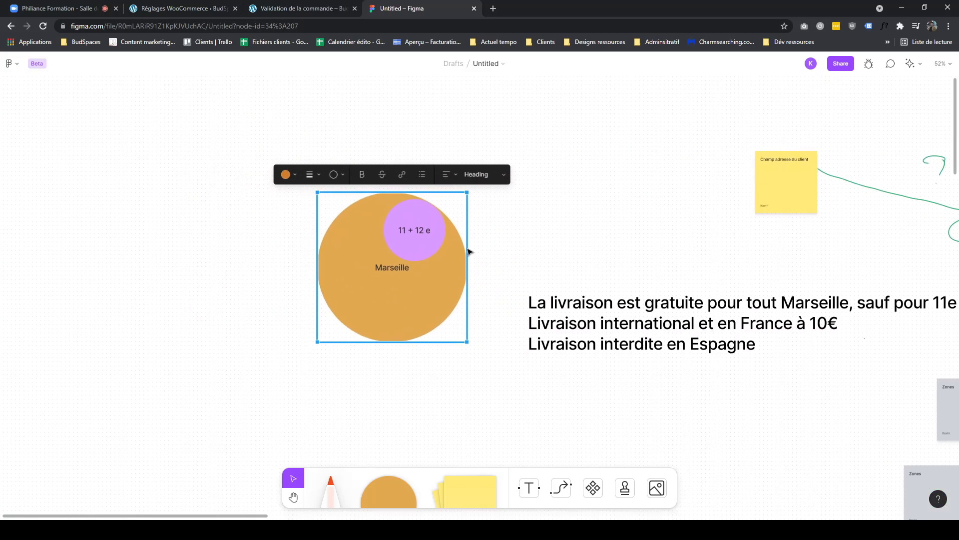
pyautogui.moveTo(317, 342); pyautogui.dragTo(326, 334)
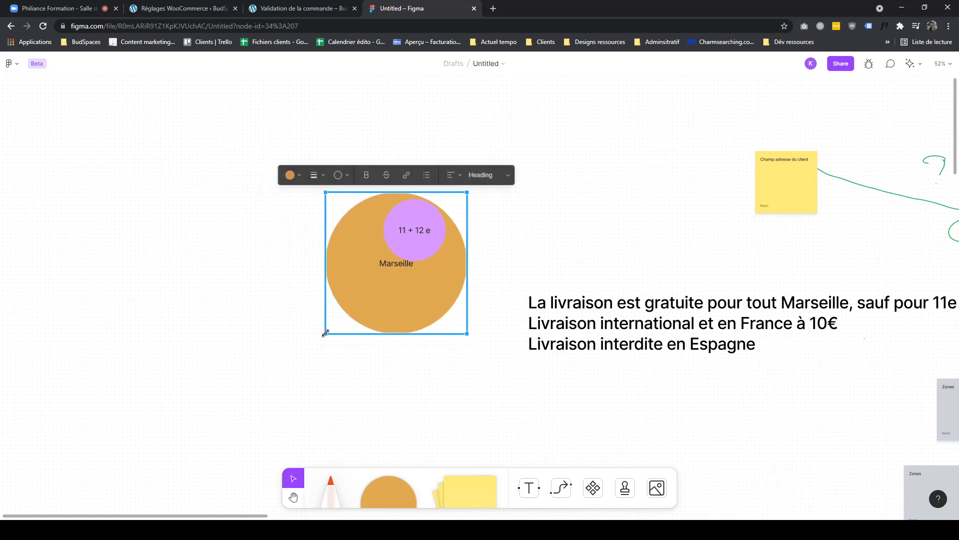
# - Duplicate the Marseille circle and move the copy up and to the left
pyautogui.hotkey('ctrl', 'd')
pyautogui.moveTo(422, 284); pyautogui.dragTo(224, 184)
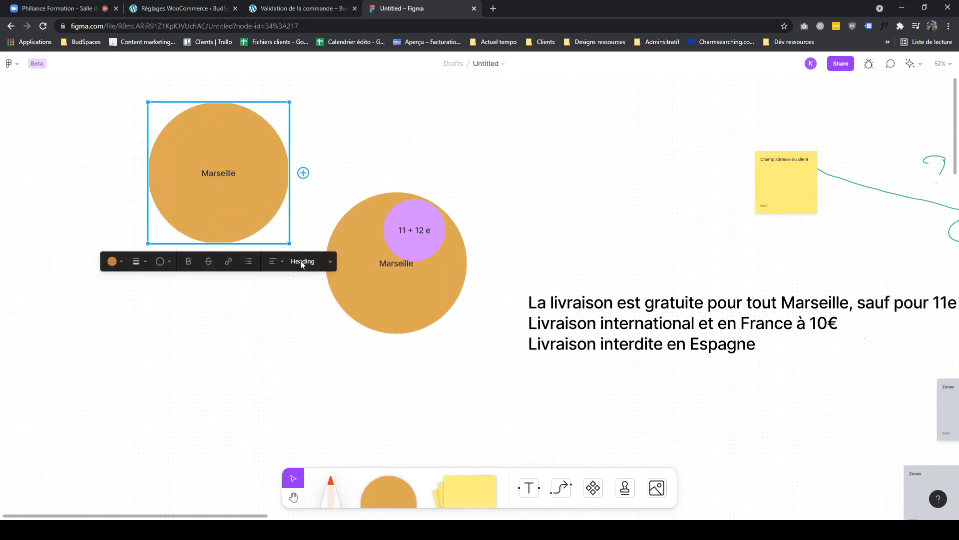
# - Enlarge the copied circle and bring the Marseille circle, with its 11 + 12 e circle, in front so it overlaps the copy
pyautogui.moveTo(290, 244); pyautogui.dragTo(313, 266)
pyautogui.moveTo(530, 220); pyautogui.dragTo(353, 315)
pyautogui.click(390, 283)
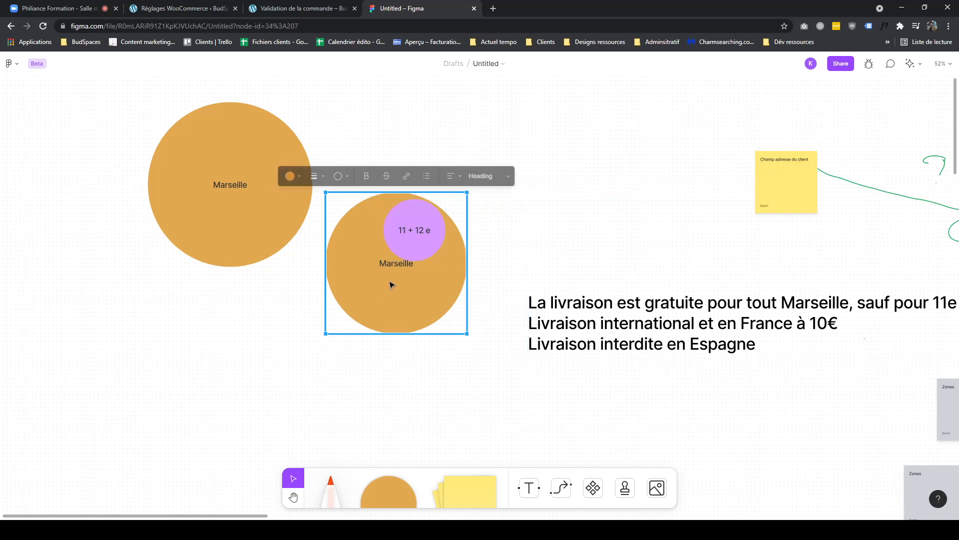
pyautogui.hotkey('ctrl', 'x')
pyautogui.hotkey('ctrl', 'v')
pyautogui.moveTo(397, 267); pyautogui.dragTo(281, 221)
# - Relabel the copied circle France and fill it blue
pyautogui.click(196, 183)
pyautogui.doubleClick(219, 184)
pyautogui.press('BackSpace')
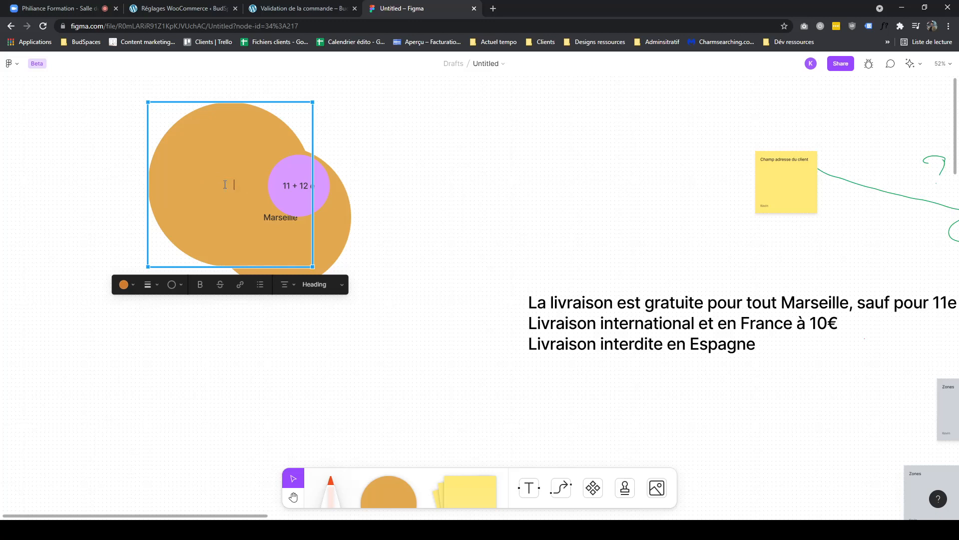
pyautogui.click(123, 285)
pyautogui.click(150, 243)
# - Move the 11 + 12 e circle to the lower right edge of the Marseille circle
pyautogui.moveTo(279, 233); pyautogui.dragTo(294, 261)
pyautogui.moveTo(301, 201); pyautogui.dragTo(335, 276)
pyautogui.click(320, 172)
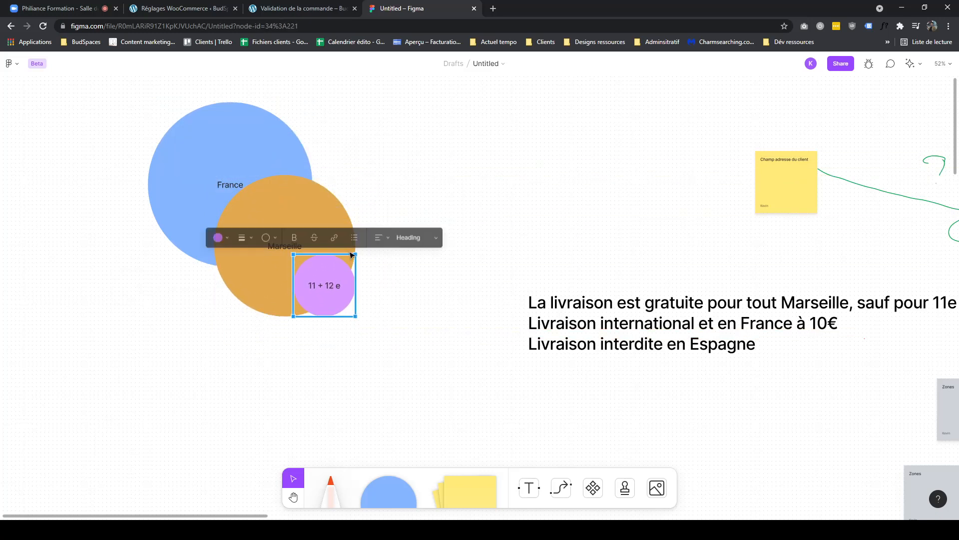
# - Duplicate the France circle, enlarge the copy and relabel it International
pyautogui.scroll(1, 413, 197)
pyautogui.hscroll(-2, 413, 197)
pyautogui.click(288, 317)
pyautogui.click(220, 223)
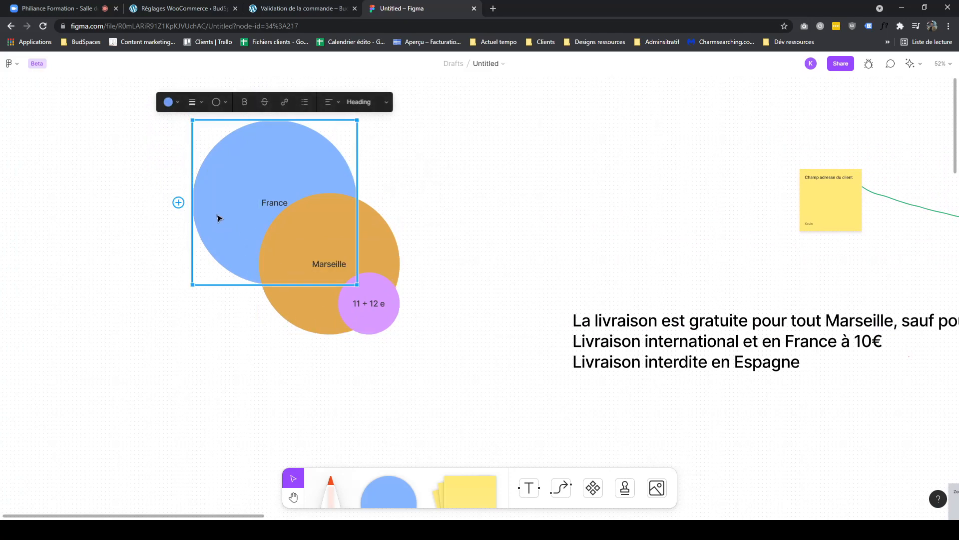
pyautogui.moveTo(298, 183); pyautogui.dragTo(204, 89)
pyautogui.moveTo(276, 202); pyautogui.dragTo(353, 281)
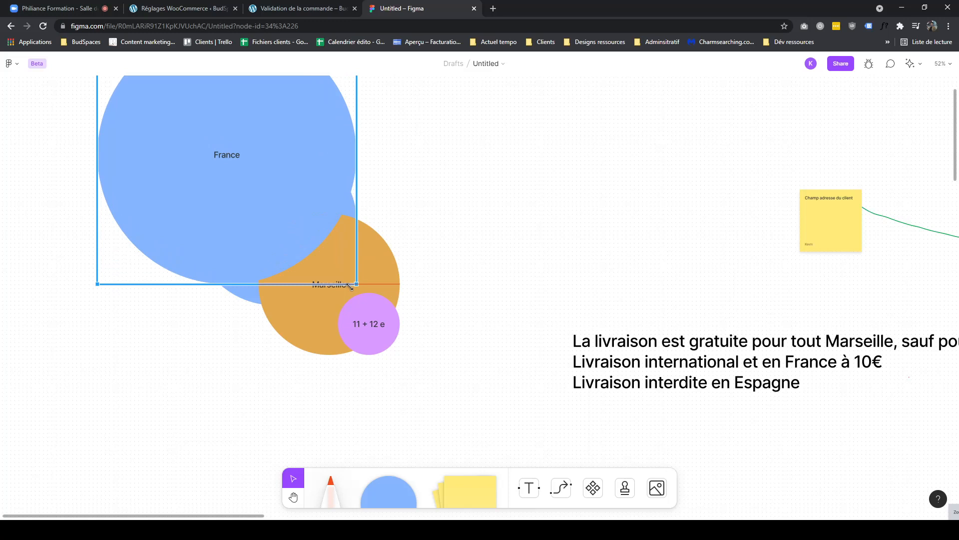
pyautogui.scroll(2, 351, 201)
pyautogui.hscroll(-1, 351, 201)
pyautogui.doubleClick(293, 239)
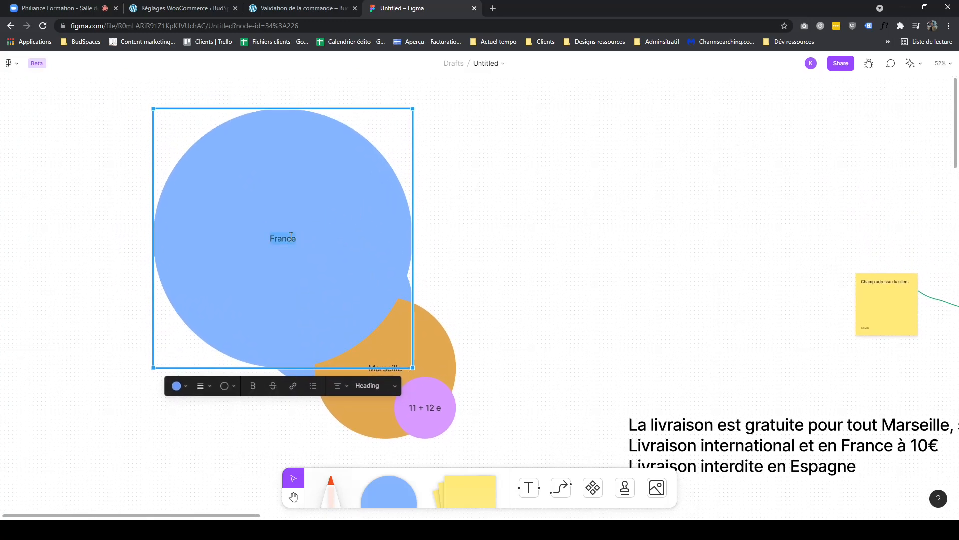
pyautogui.write('International')
# - Arrange the International, France and Marseille circles into an overlapping chain and fill the International circle yellow
pyautogui.click(546, 268)
pyautogui.moveTo(235, 272); pyautogui.dragTo(153, 255)
pyautogui.moveTo(433, 260); pyautogui.dragTo(303, 447)
pyautogui.click(208, 265)
pyautogui.moveTo(359, 316); pyautogui.dragTo(260, 288)
pyautogui.click(94, 180)
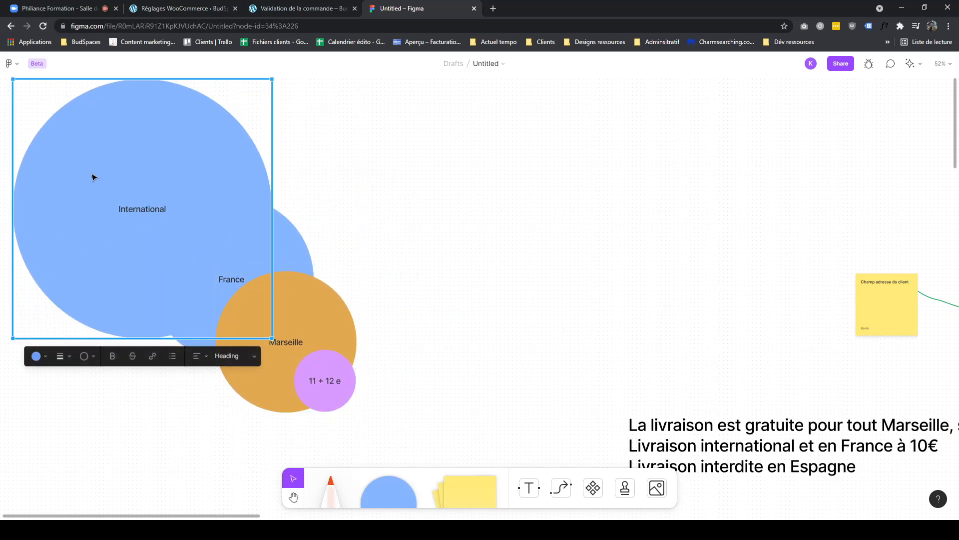
pyautogui.click(38, 355)
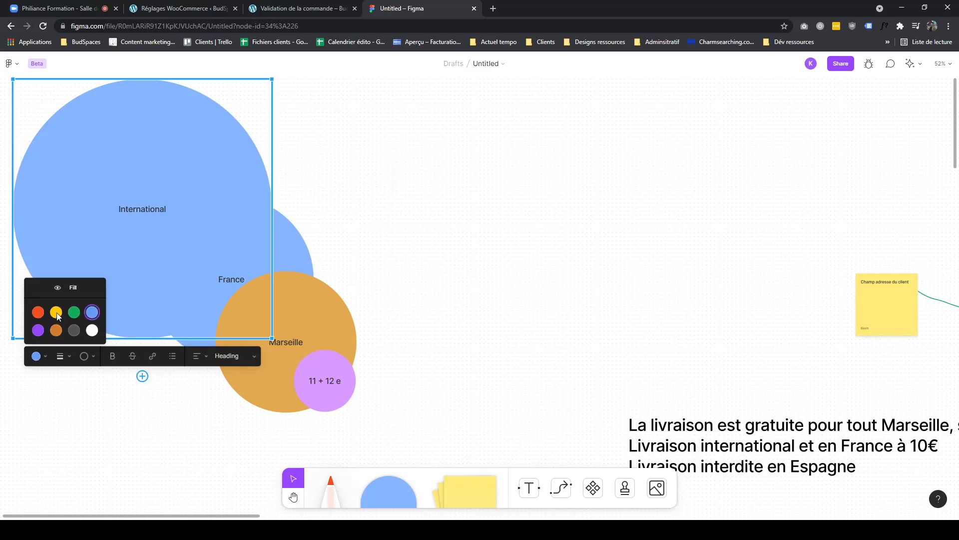
pyautogui.click(57, 314)
# - Add a new circle labeled ESpagne and fill it red
pyautogui.moveTo(140, 449); pyautogui.dragTo(372, 392)
pyautogui.click(430, 391)
pyautogui.moveTo(492, 390); pyautogui.dragTo(415, 455)
pyautogui.moveTo(389, 487); pyautogui.dragTo(236, 299)
pyautogui.write('ESpagne')
pyautogui.click(130, 256)
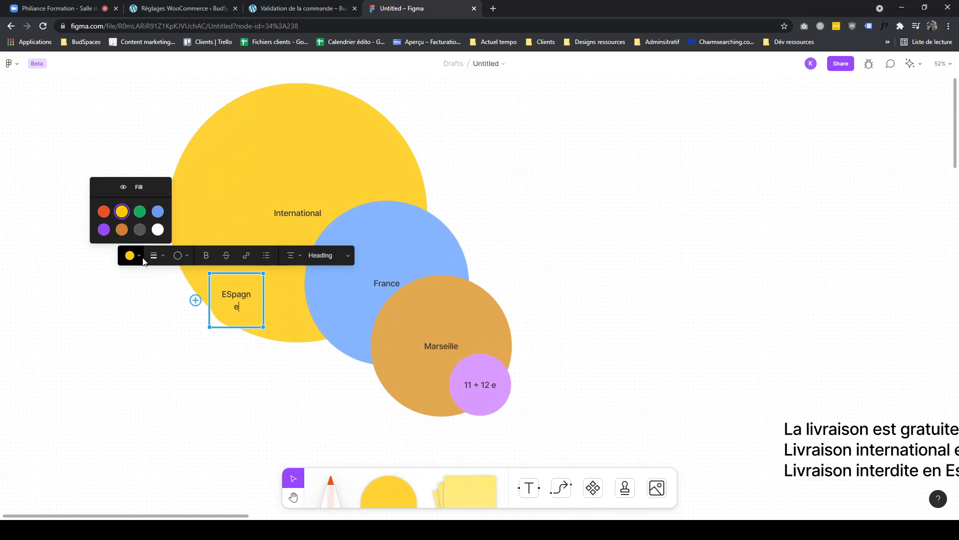
pyautogui.click(113, 218)
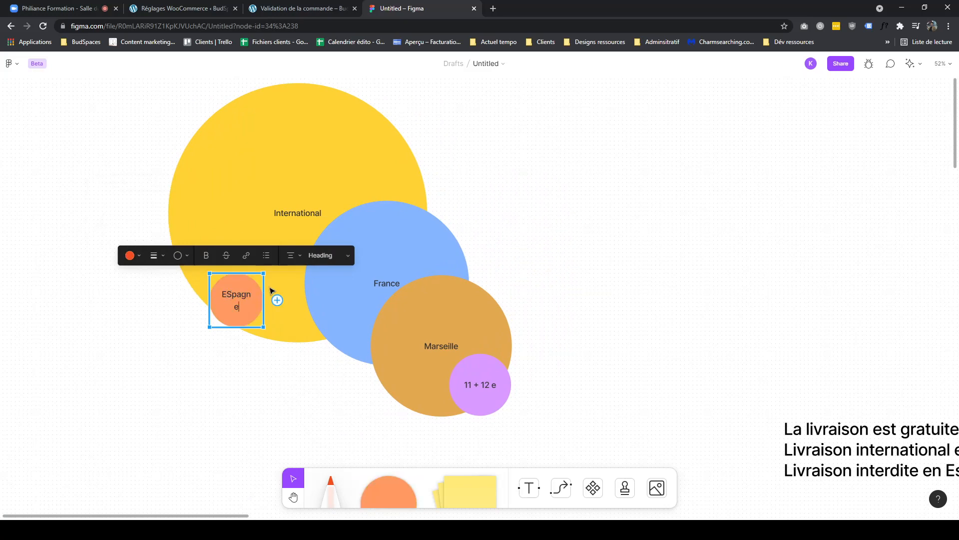
# - Enlarge the red circle, correct its label to Espagne and place it inside the International circle
pyautogui.click(265, 274)
pyautogui.click(240, 300)
pyautogui.moveTo(210, 327); pyautogui.dragTo(176, 359)
pyautogui.doubleClick(220, 322)
pyautogui.write('Espagne')
pyautogui.click(278, 404)
pyautogui.moveTo(218, 342); pyautogui.dragTo(223, 268)
pyautogui.click(254, 371)
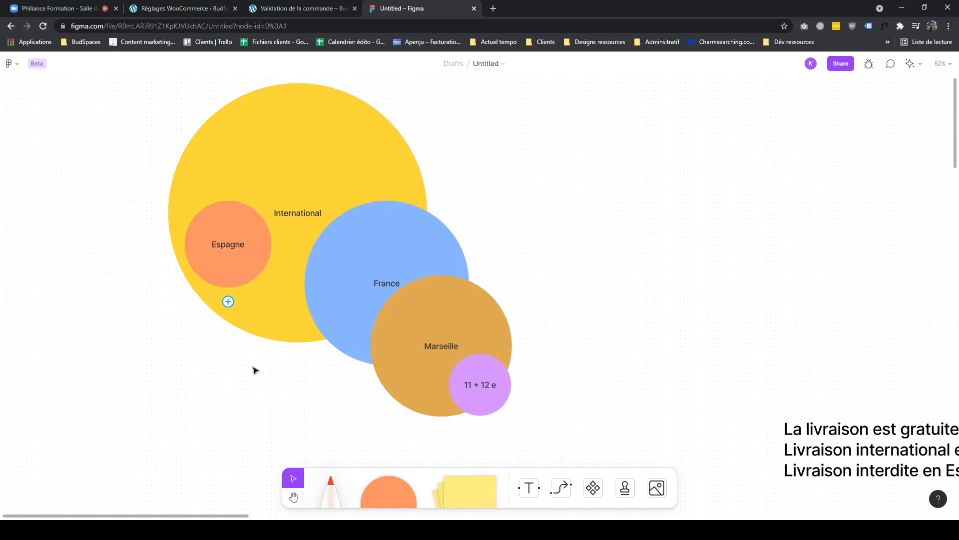
pyautogui.scroll(-2, 316, 367)
pyautogui.moveTo(316, 368); pyautogui.dragTo(313, 393)
pyautogui.scroll(-2, 492, 388)
pyautogui.moveTo(492, 387); pyautogui.dragTo(424, 368)
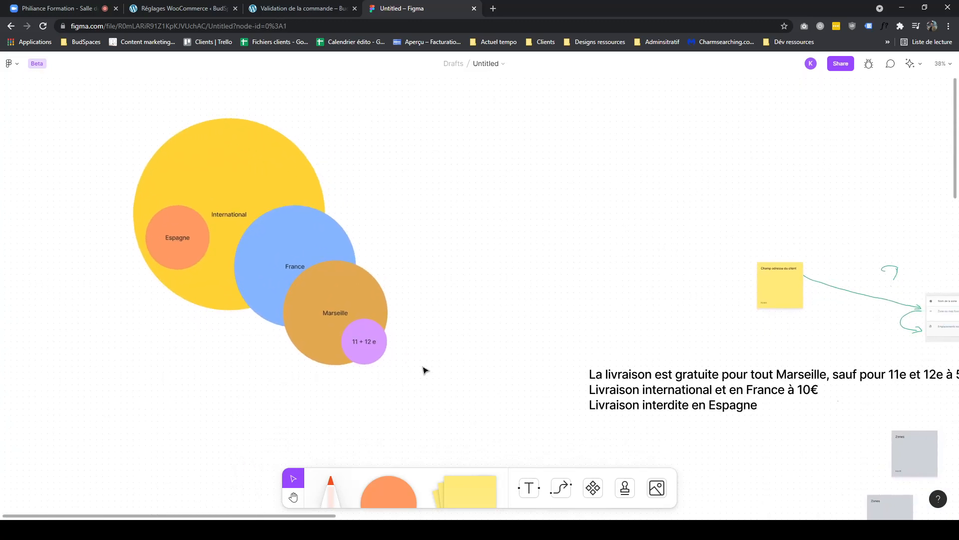
pyautogui.click(344, 333)
pyautogui.click(301, 301)
pyautogui.click(220, 265)
pyautogui.click(334, 347)
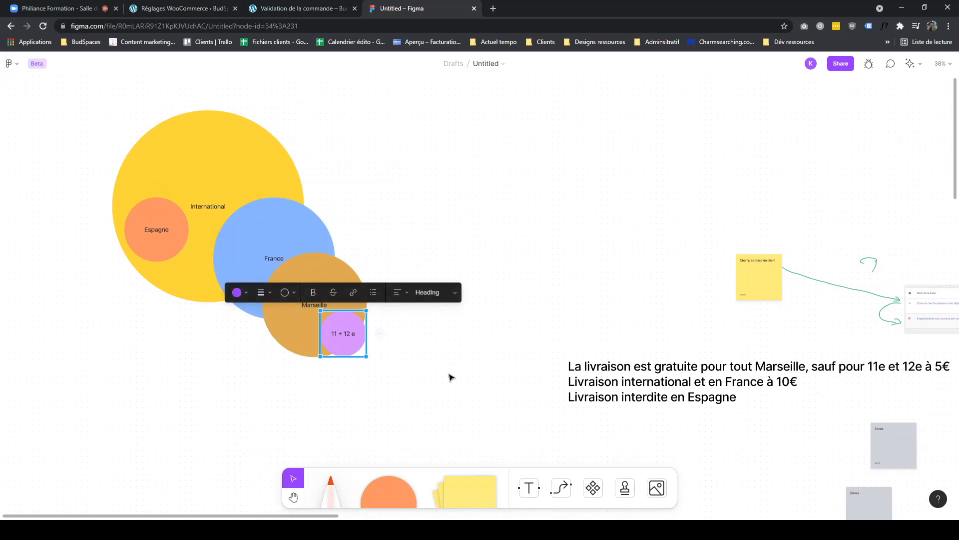
pyautogui.moveTo(496, 379); pyautogui.dragTo(457, 359)
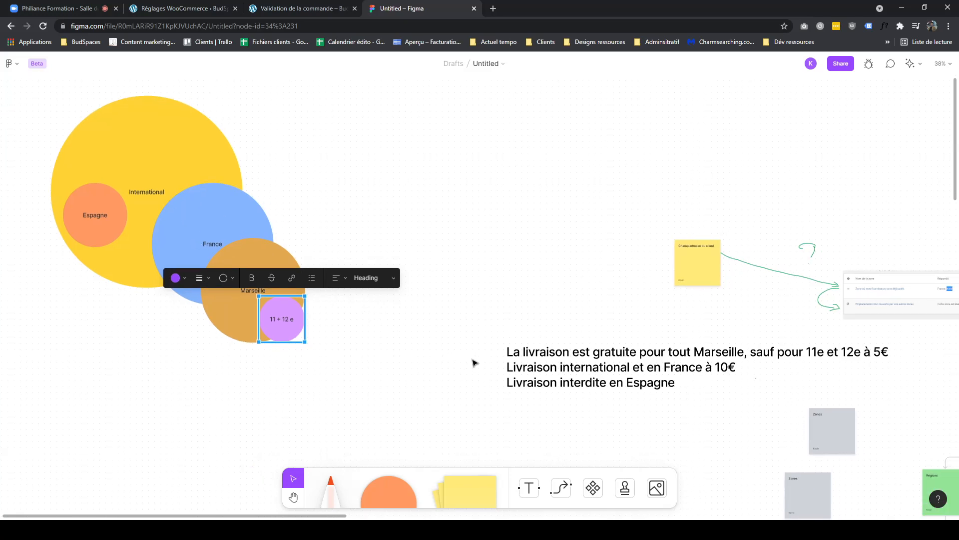
pyautogui.moveTo(555, 375); pyautogui.dragTo(486, 359)
pyautogui.moveTo(330, 350); pyautogui.dragTo(394, 360)
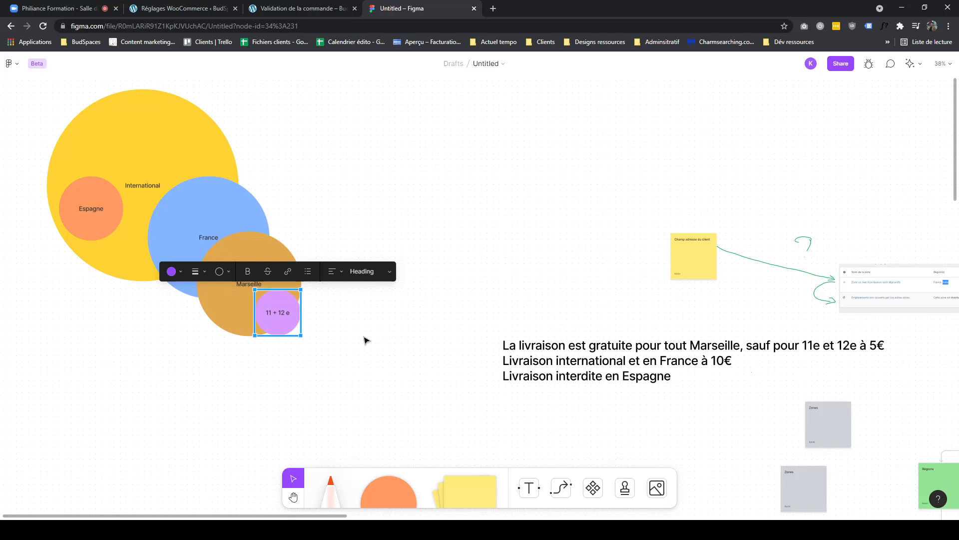
pyautogui.click(368, 341)
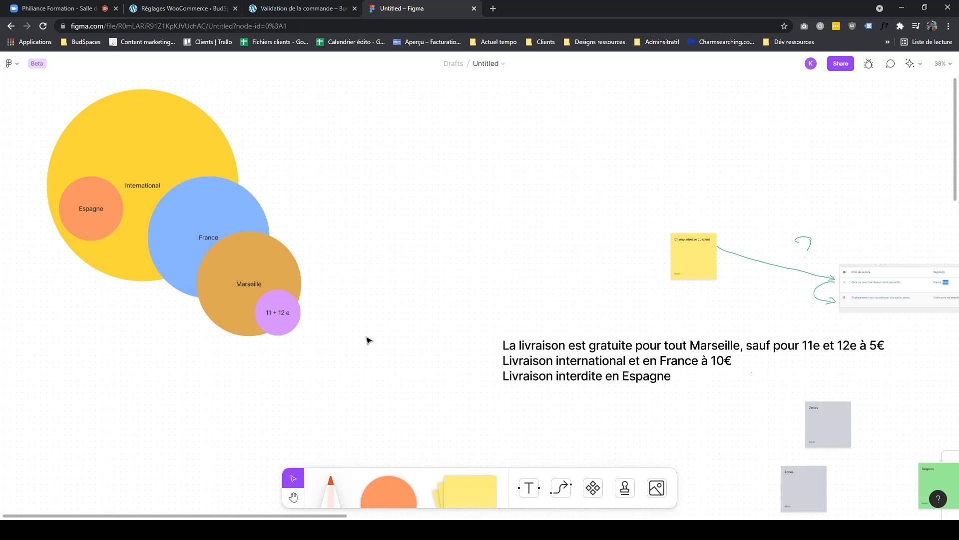
pyautogui.moveTo(358, 299); pyautogui.dragTo(193, 269)
pyautogui.moveTo(450, 264); pyautogui.dragTo(582, 363)
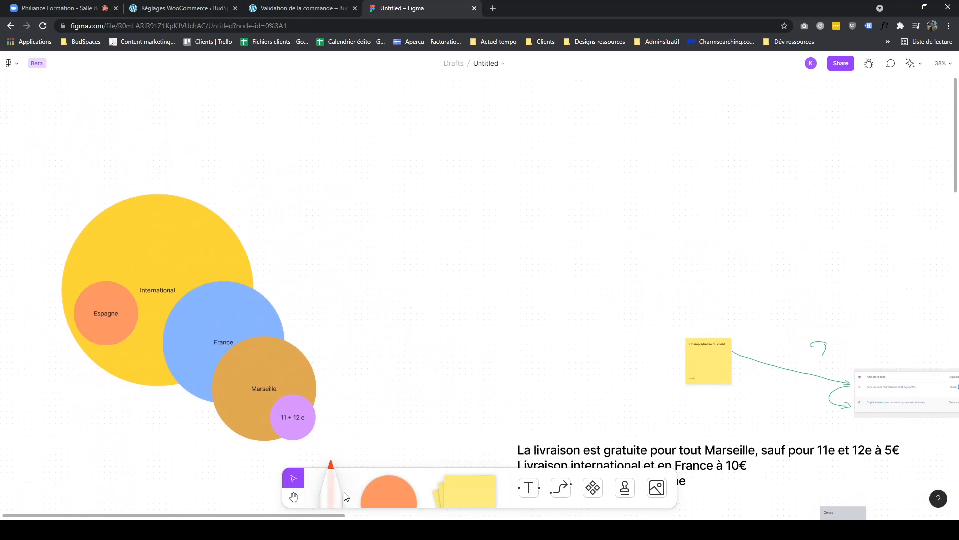
# - With the marker, handwrite Client and draw a curved arrow pointing down to a hand-drawn box
pyautogui.click(331, 487)
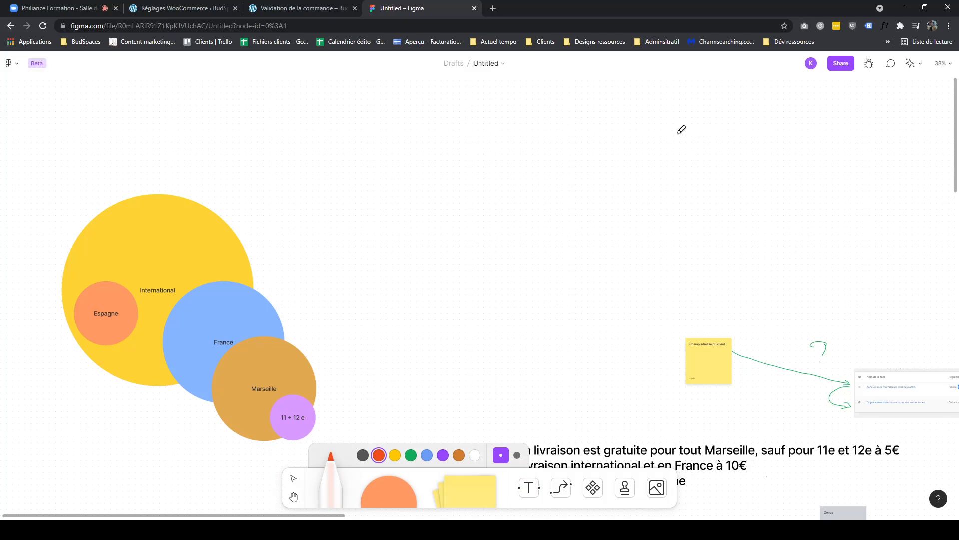
pyautogui.moveTo(705, 134)
pyautogui.mouseDown()
pyautogui.moveTo(709, 151)
pyautogui.moveTo(745, 145)
pyautogui.moveTo(767, 155)
pyautogui.mouseUp()
pyautogui.moveTo(755, 147); pyautogui.dragTo(781, 146)
pyautogui.moveTo(672, 140)
pyautogui.mouseDown()
pyautogui.moveTo(645, 125)
pyautogui.moveTo(544, 170)
pyautogui.mouseUp()
pyautogui.moveTo(535, 169); pyautogui.dragTo(551, 172)
pyautogui.moveTo(478, 213)
pyautogui.mouseDown()
pyautogui.moveTo(547, 259)
pyautogui.moveTo(640, 266)
pyautogui.moveTo(633, 206)
pyautogui.moveTo(633, 261)
pyautogui.mouseUp()
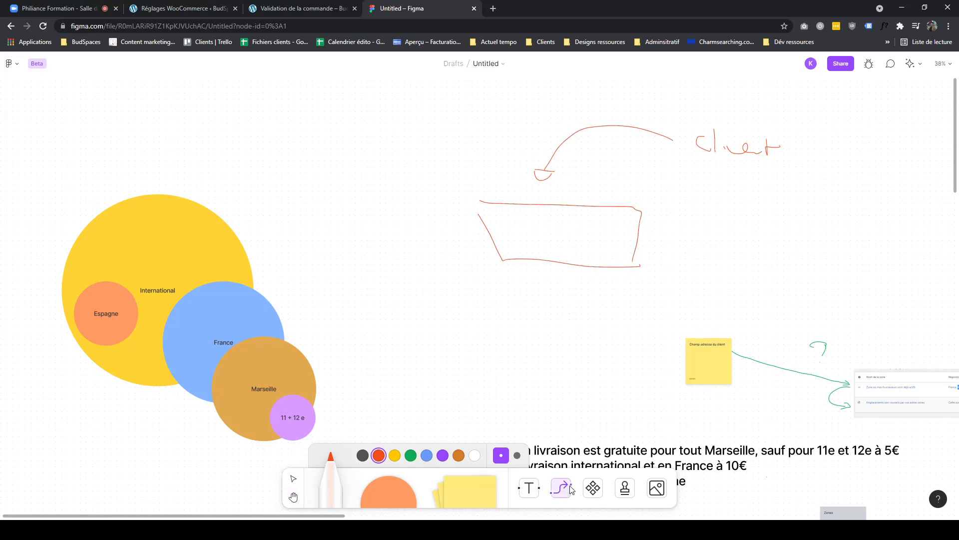
# - Add the text Dans Zone 1 ? inside the hand-drawn box and set its style to Title
pyautogui.click(529, 488)
pyautogui.click(531, 230)
pyautogui.write("est qu'il")
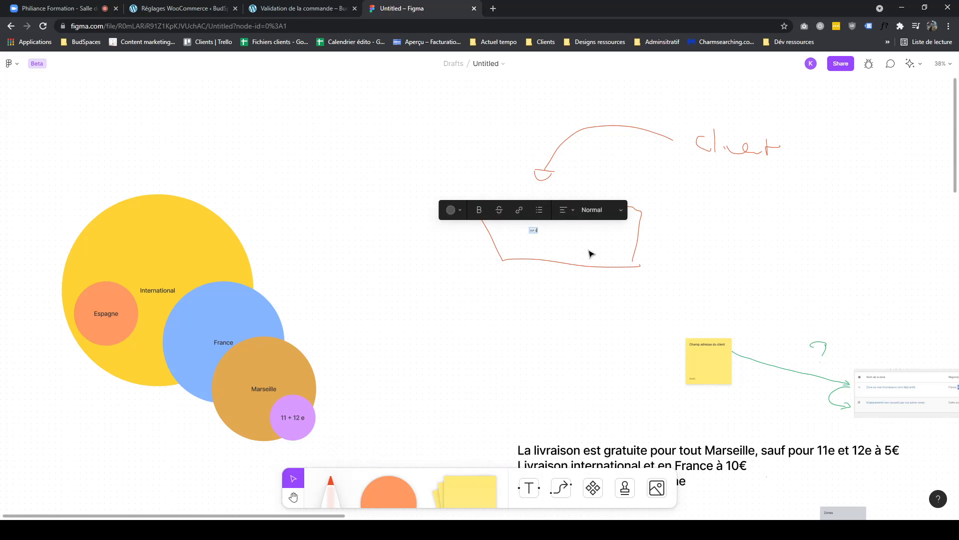
pyautogui.write('Dasn')
pyautogui.press('BackSpace')
pyautogui.press('BackSpace')
pyautogui.write('ns Zone 11')
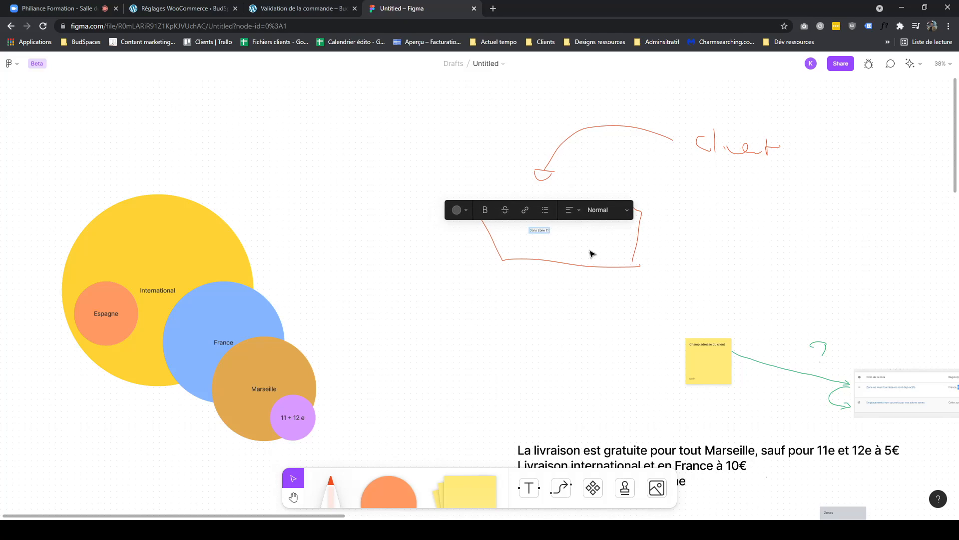
pyautogui.press('BackSpace')
pyautogui.click(604, 218)
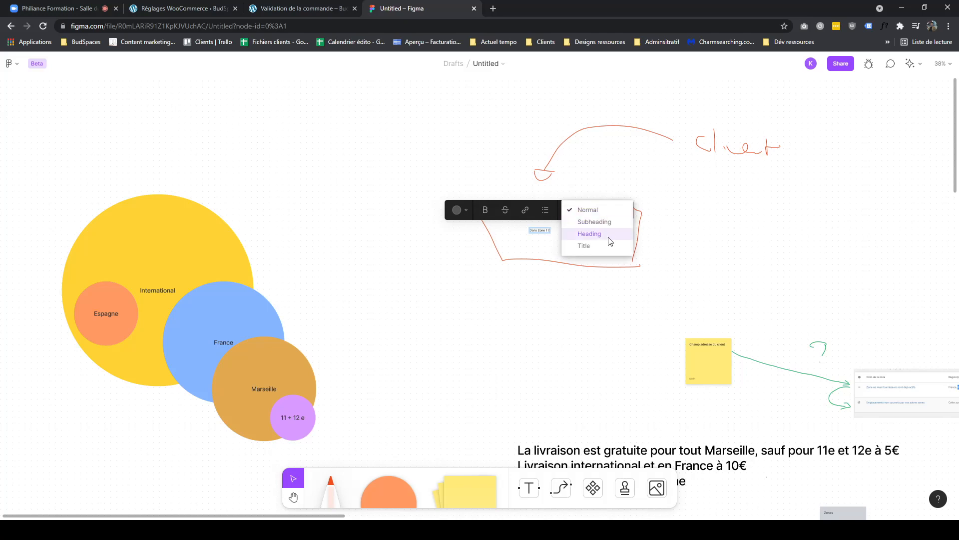
pyautogui.click(603, 246)
# - Duplicate the box with its text and change the copy's text to Dans Zone 2 ?
pyautogui.moveTo(599, 245); pyautogui.dragTo(569, 237)
pyautogui.click(584, 301)
pyautogui.moveTo(703, 201)
pyautogui.mouseDown()
pyautogui.moveTo(495, 259)
pyautogui.moveTo(464, 361)
pyautogui.moveTo(476, 377)
pyautogui.mouseUp()
pyautogui.doubleClick(540, 358)
pyautogui.click(540, 358)
pyautogui.press('BackSpace')
pyautogui.write('2')
# - Position the Dans Zone 2 ? box directly below the Dans Zone 1 ? box
pyautogui.scroll(-5, 631, 375)
pyautogui.hscroll(4, 630, 375)
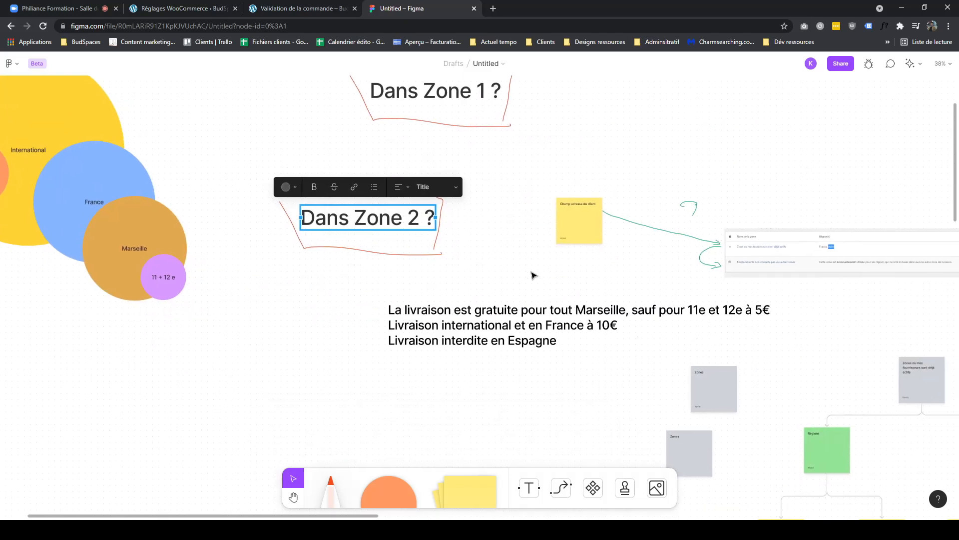
pyautogui.scroll(-3, 525, 337)
pyautogui.moveTo(514, 325); pyautogui.dragTo(852, 144)
pyautogui.click(737, 201)
pyautogui.moveTo(712, 194); pyautogui.dragTo(649, 259)
pyautogui.moveTo(678, 180); pyautogui.dragTo(895, 121)
pyautogui.click(703, 225)
pyautogui.moveTo(338, 142); pyautogui.dragTo(210, 277)
pyautogui.moveTo(247, 215); pyautogui.dragTo(257, 136)
pyautogui.click(487, 198)
pyautogui.moveTo(490, 216)
pyautogui.mouseDown()
pyautogui.moveTo(391, 276)
pyautogui.moveTo(455, 273)
pyautogui.mouseUp()
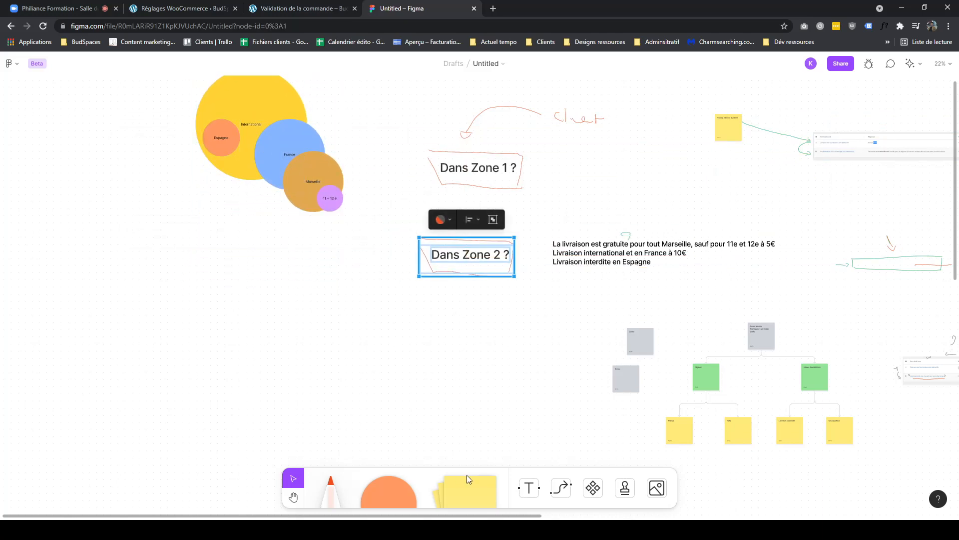
# - Draw a red arrow with the marker from Dans Zone 1 ? down to Dans Zone 2 ?
pyautogui.click(327, 480)
pyautogui.moveTo(471, 189); pyautogui.dragTo(472, 223)
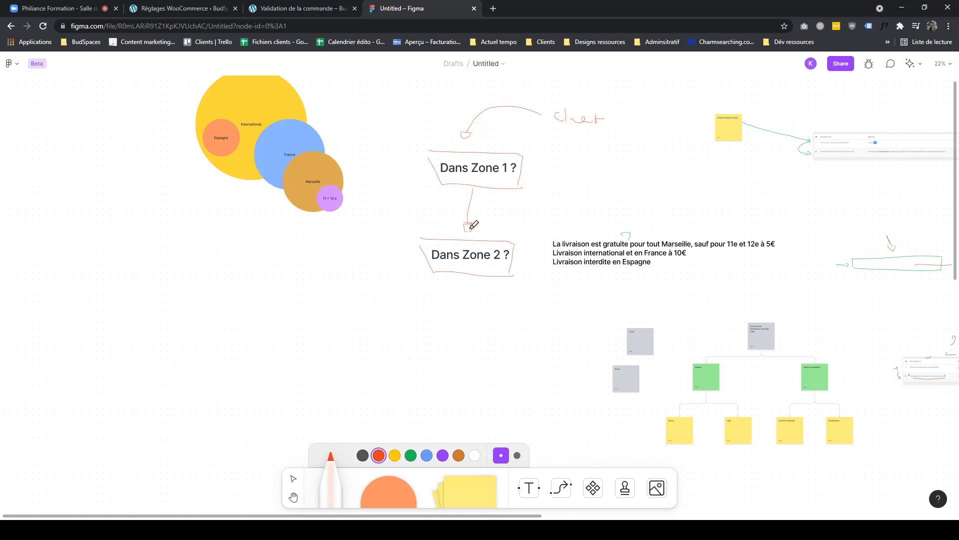
pyautogui.scroll(3, 541, 253)
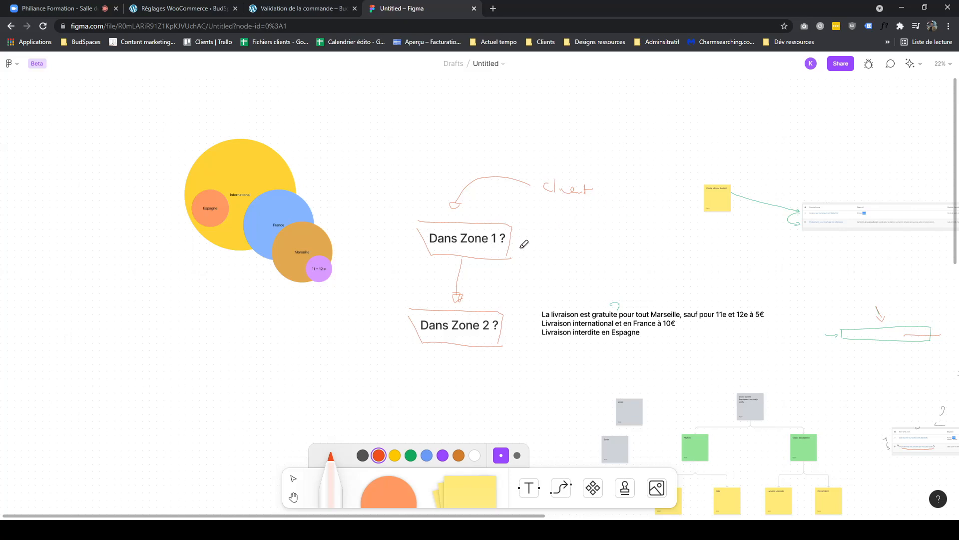
pyautogui.moveTo(511, 242); pyautogui.dragTo(578, 231)
pyautogui.moveTo(528, 243)
pyautogui.mouseDown()
pyautogui.moveTo(541, 232)
pyautogui.moveTo(550, 239)
pyautogui.mouseUp()
pyautogui.click(395, 455)
pyautogui.moveTo(410, 269)
pyautogui.mouseDown()
pyautogui.moveTo(486, 270)
pyautogui.moveTo(483, 290)
pyautogui.mouseUp()
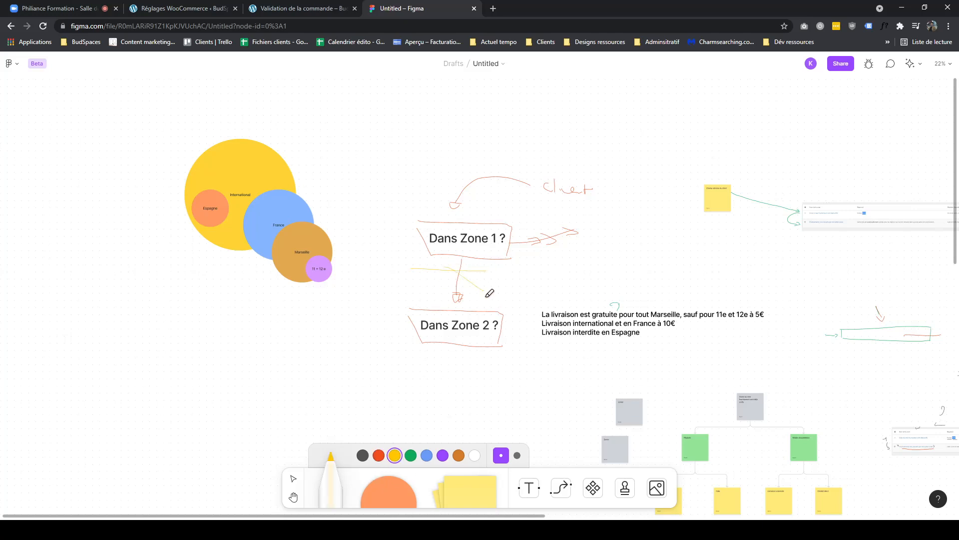
pyautogui.hotkey('ctrl', 'z')
pyautogui.hotkey('ctrl', 'z')
pyautogui.moveTo(462, 257); pyautogui.dragTo(463, 280)
pyautogui.click(443, 455)
pyautogui.click(411, 456)
pyautogui.moveTo(476, 266); pyautogui.dragTo(483, 295)
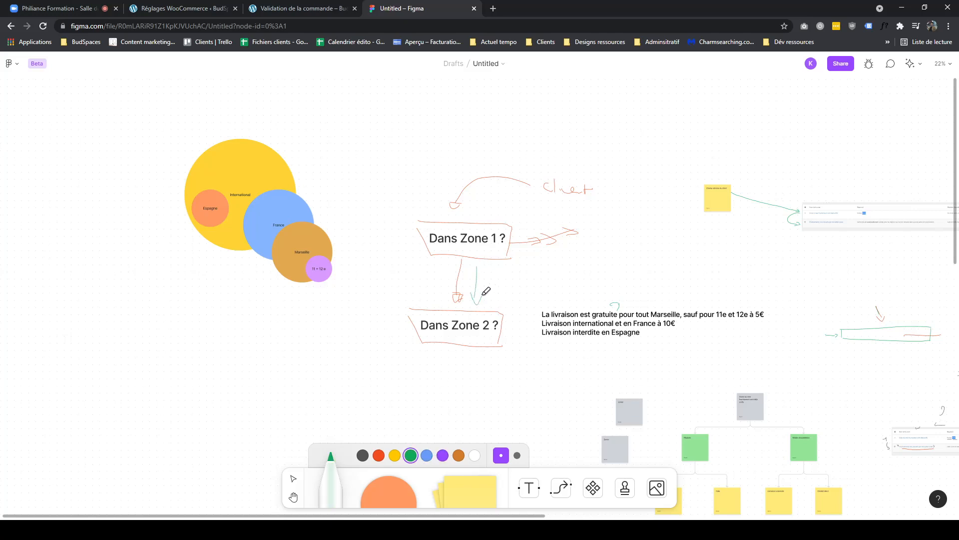
pyautogui.hotkey('ctrl', 'z')
pyautogui.hotkey('ctrl', 'z')
pyautogui.hotkey('ctrl', 'z')
pyautogui.hotkey('ctrl', 'z')
pyautogui.hotkey('ctrl', 'z')
pyautogui.hotkey('ctrl', 'z')
# - Draw a green arrow pointing right from Dans Zone 1 ? and a blue arrow pointing down toward Dans Zone 2 ?
pyautogui.moveTo(519, 244); pyautogui.dragTo(582, 238)
pyautogui.moveTo(572, 233); pyautogui.dragTo(574, 242)
pyautogui.click(427, 455)
pyautogui.moveTo(480, 273)
pyautogui.mouseDown()
pyautogui.moveTo(479, 295)
pyautogui.moveTo(488, 299)
pyautogui.mouseUp()
pyautogui.press('Escape')
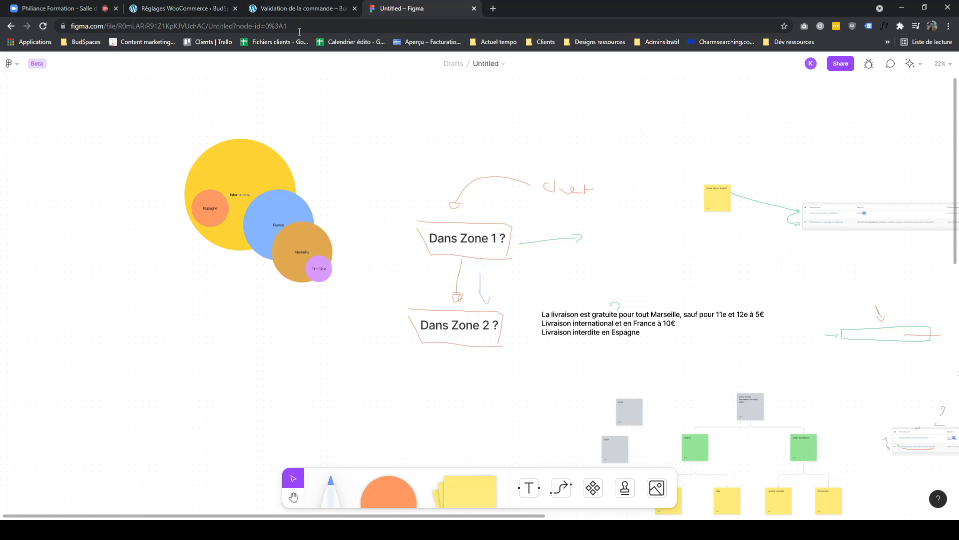
# - Check the WooCommerce shipping zones settings tab, then return to the FigJam board
pyautogui.click(267, 8)
pyautogui.click(211, 12)
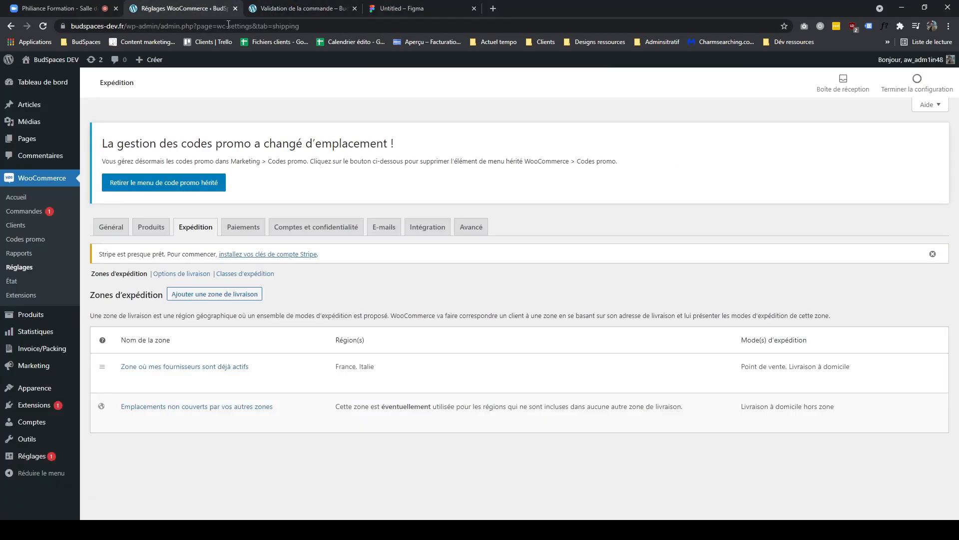
pyautogui.click(397, 13)
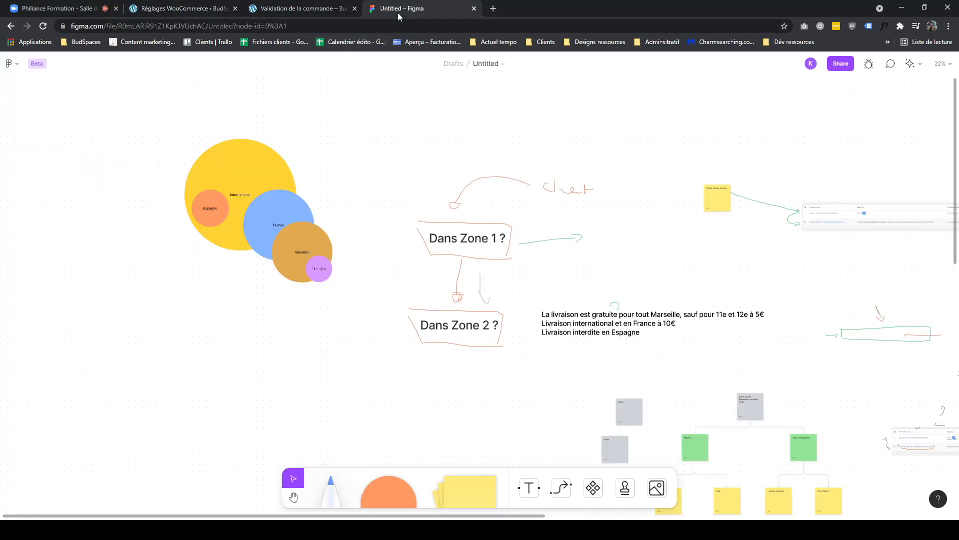
pyautogui.click(327, 276)
pyautogui.click(318, 301)
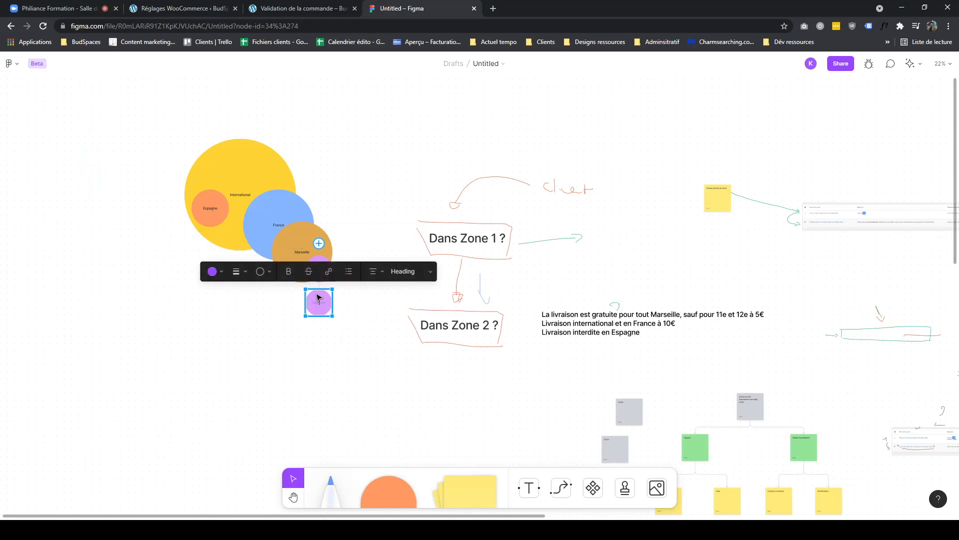
pyautogui.hotkey('ctrl', 'z')
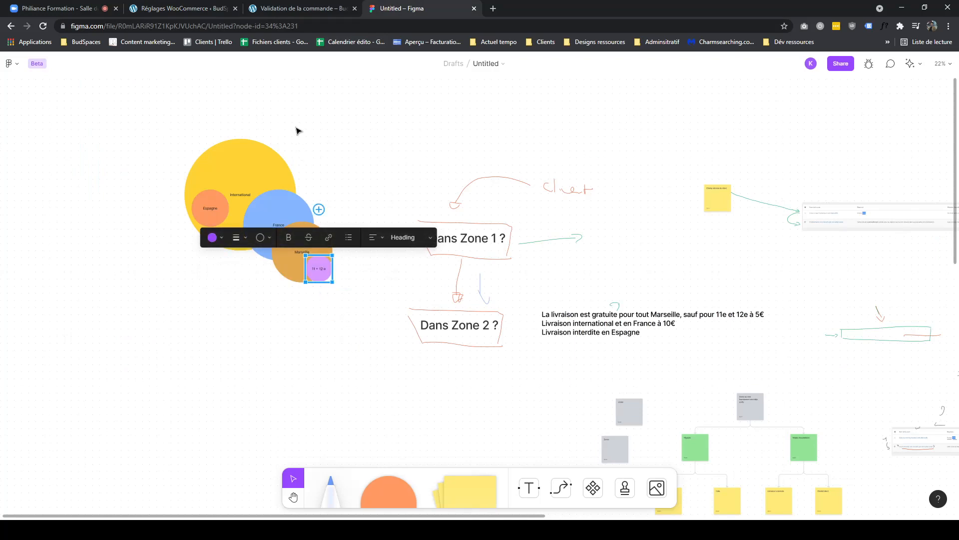
pyautogui.click(502, 385)
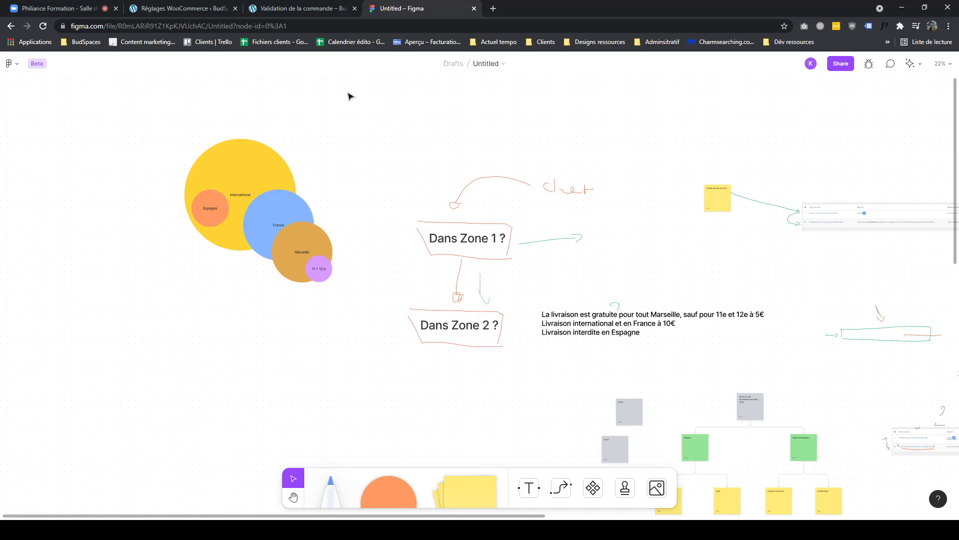
pyautogui.click(75, 11)
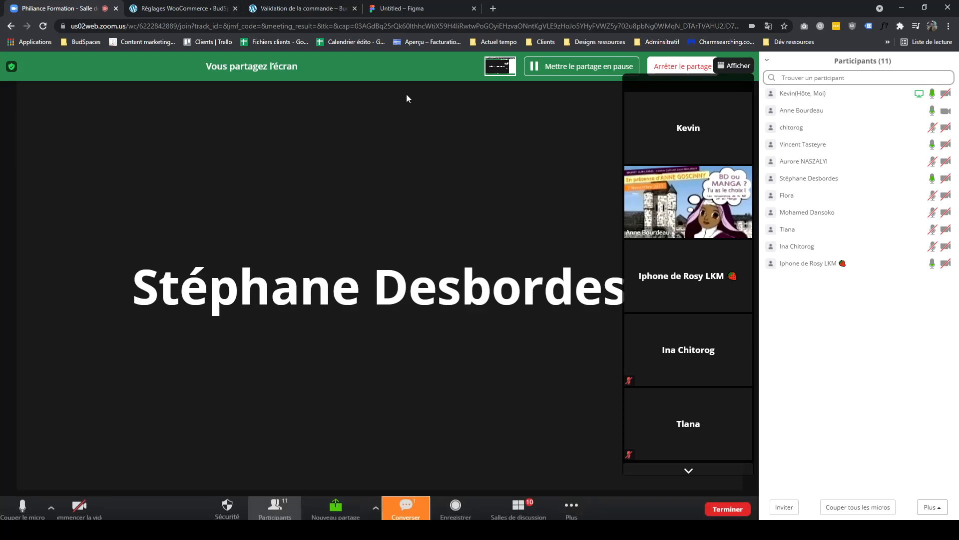
pyautogui.click(387, 11)
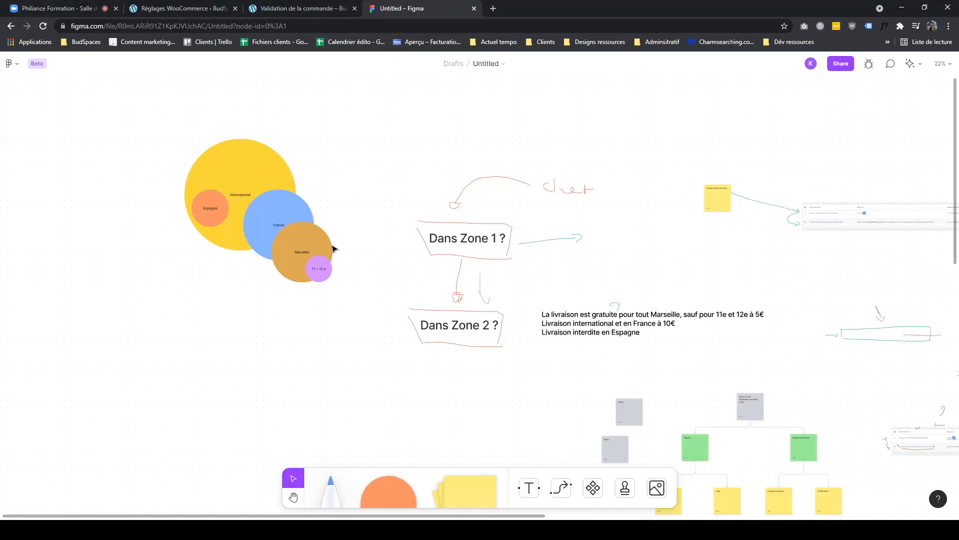
pyautogui.click(323, 275)
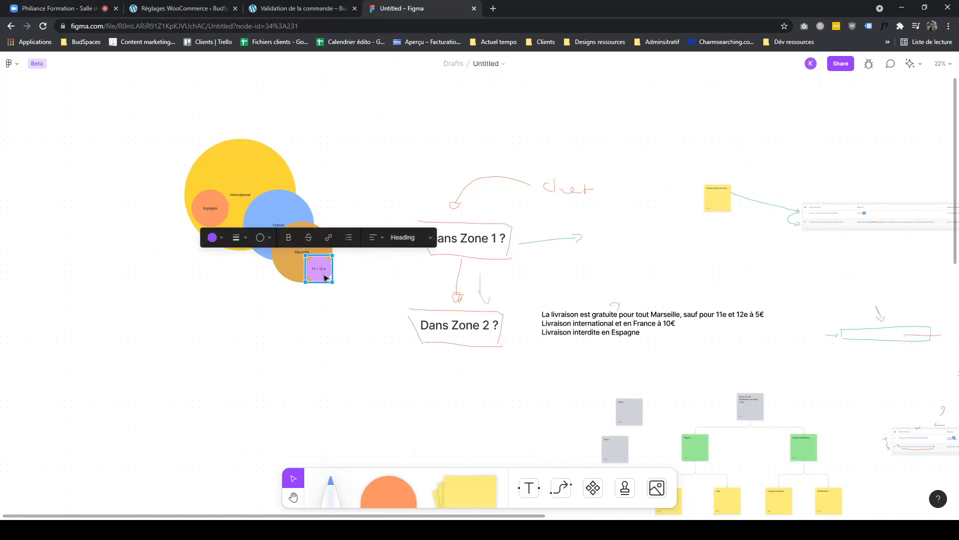
pyautogui.click(308, 313)
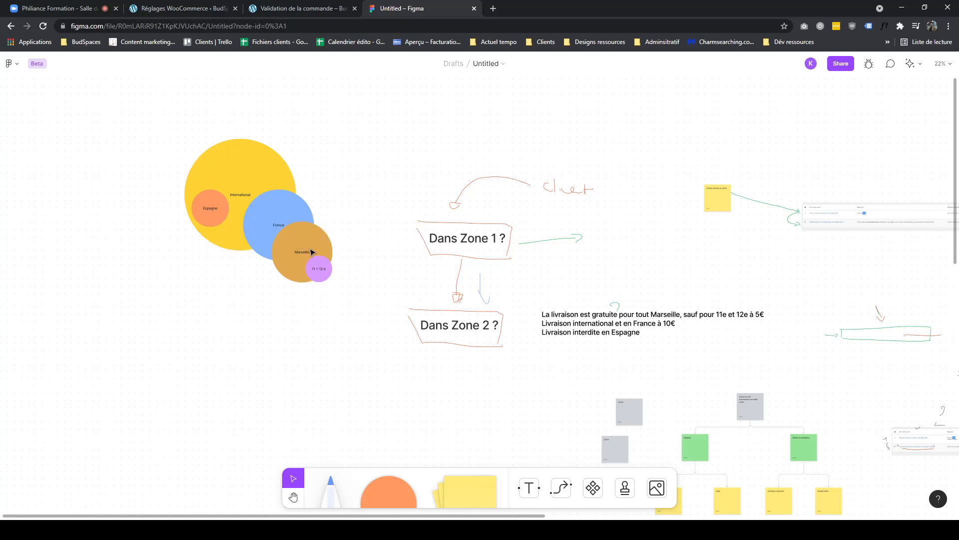
pyautogui.moveTo(362, 133); pyautogui.dragTo(165, 321)
pyautogui.click(156, 336)
pyautogui.moveTo(351, 297); pyautogui.dragTo(142, 137)
pyautogui.moveTo(426, 143); pyautogui.dragTo(601, 373)
pyautogui.moveTo(364, 368); pyautogui.dragTo(624, 161)
pyautogui.click(424, 124)
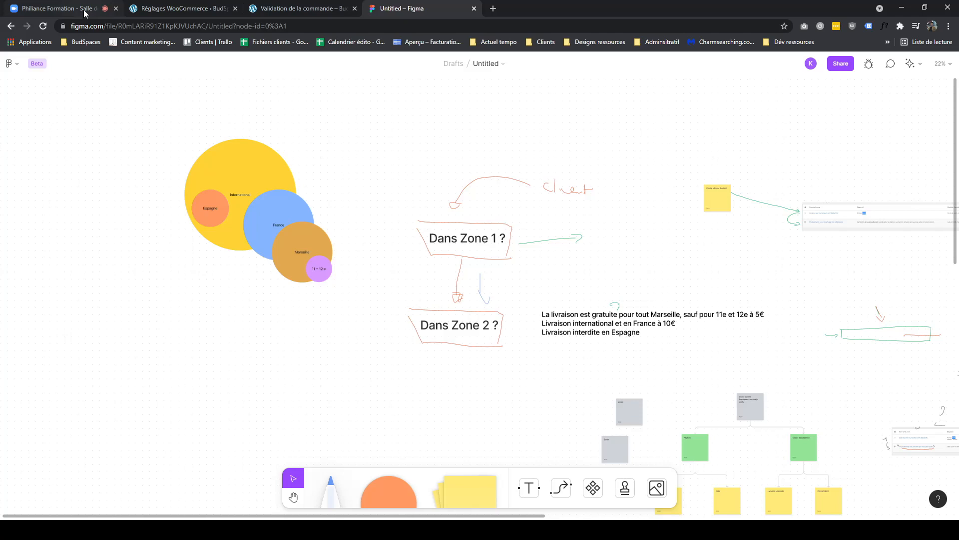
# - Move the WooCommerce settings tab next to the FigJam tab and review the shipping zones list
pyautogui.click(274, 8)
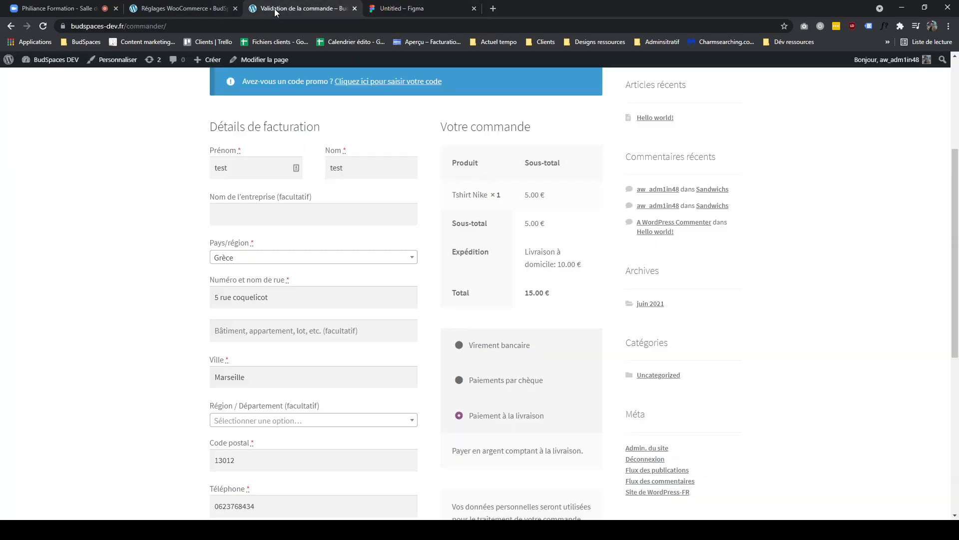
pyautogui.click(395, 8)
pyautogui.moveTo(184, 8); pyautogui.dragTo(385, 10)
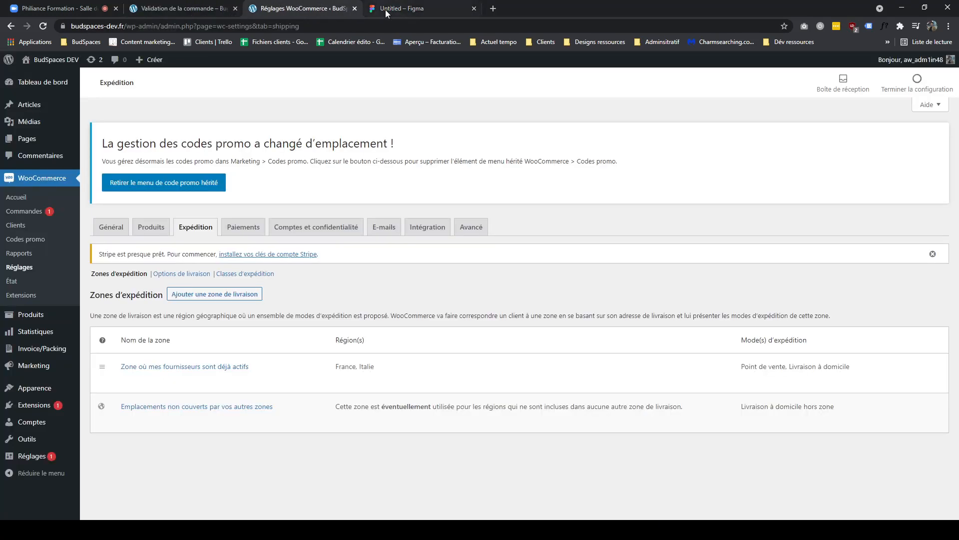
pyautogui.click(385, 10)
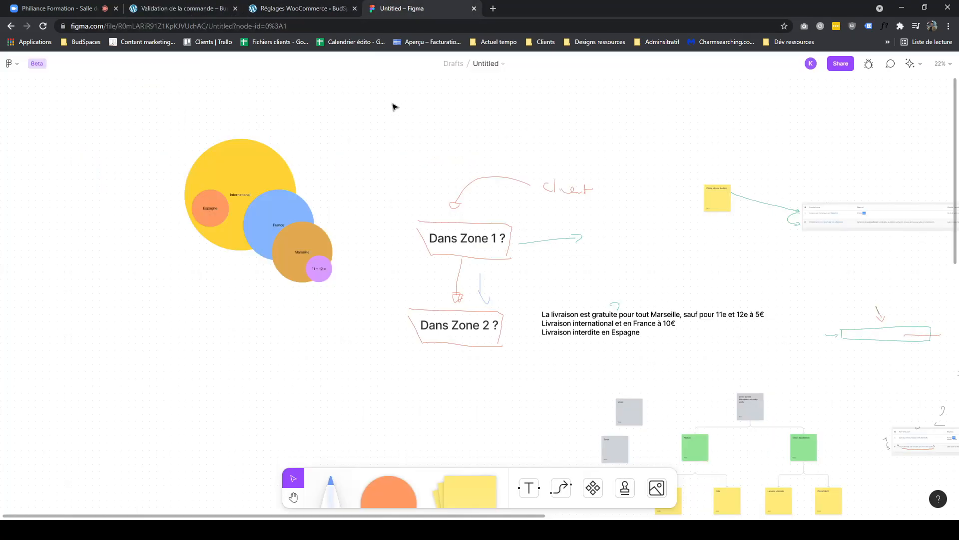
pyautogui.click(295, 15)
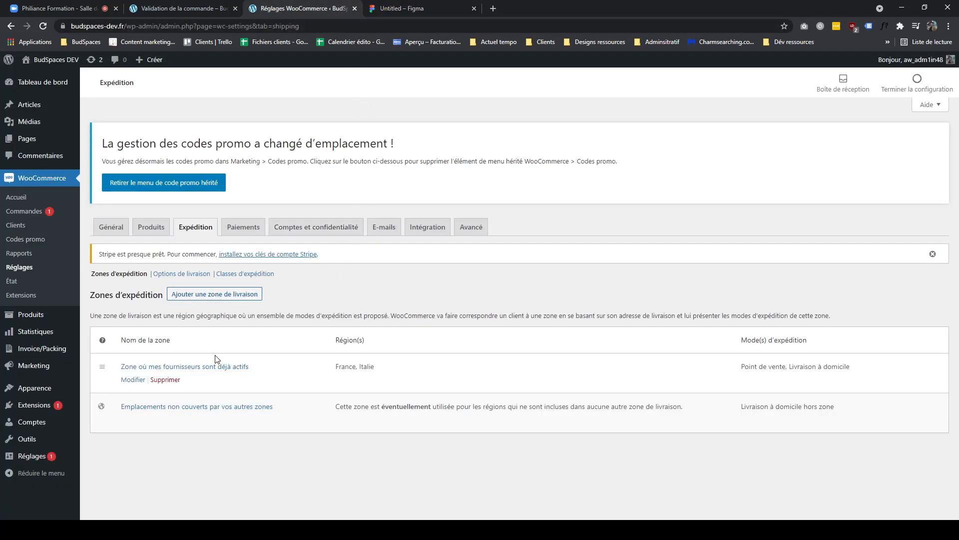
pyautogui.click(382, 13)
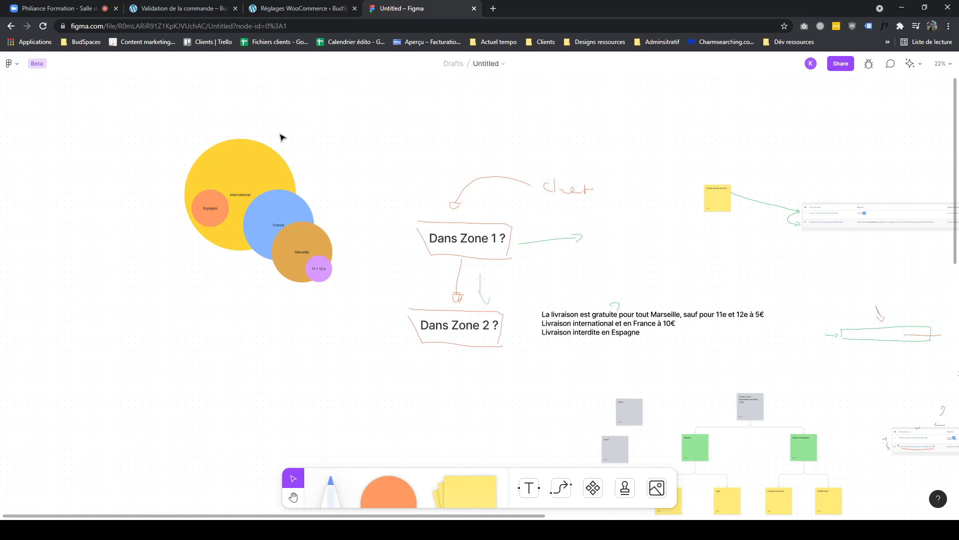
pyautogui.moveTo(336, 128); pyautogui.dragTo(197, 272)
pyautogui.moveTo(174, 351); pyautogui.dragTo(351, 175)
pyautogui.click(376, 118)
pyautogui.click(394, 150)
pyautogui.hotkey('ctrl', 'z')
pyautogui.hotkey('ctrl', 'z')
pyautogui.hotkey('ctrl', 'z')
pyautogui.click(264, 340)
pyautogui.click(285, 10)
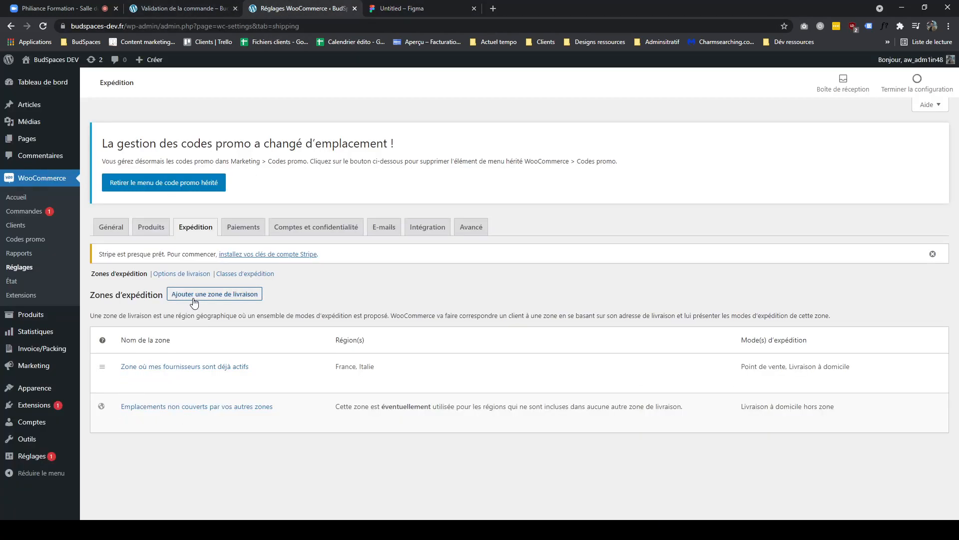
pyautogui.click(412, 11)
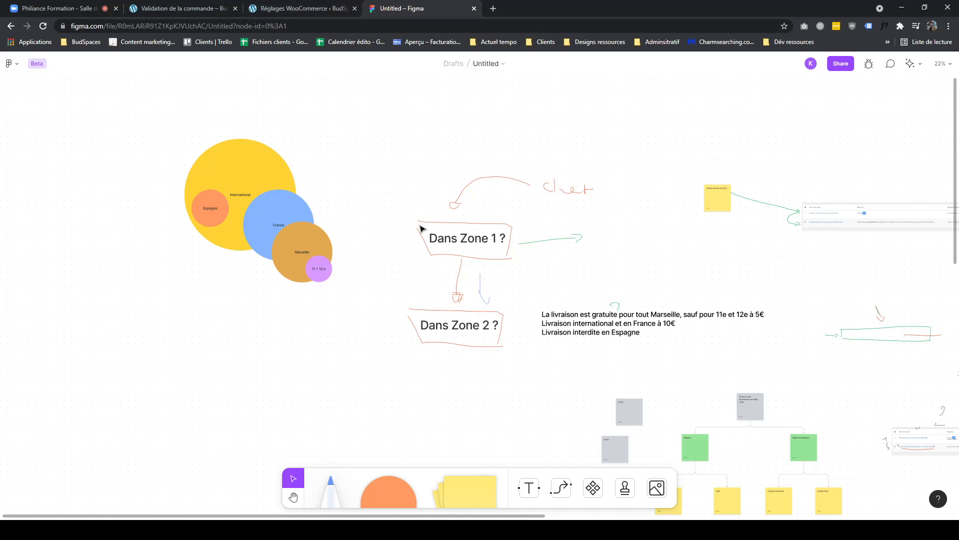
pyautogui.moveTo(376, 234); pyautogui.dragTo(409, 263)
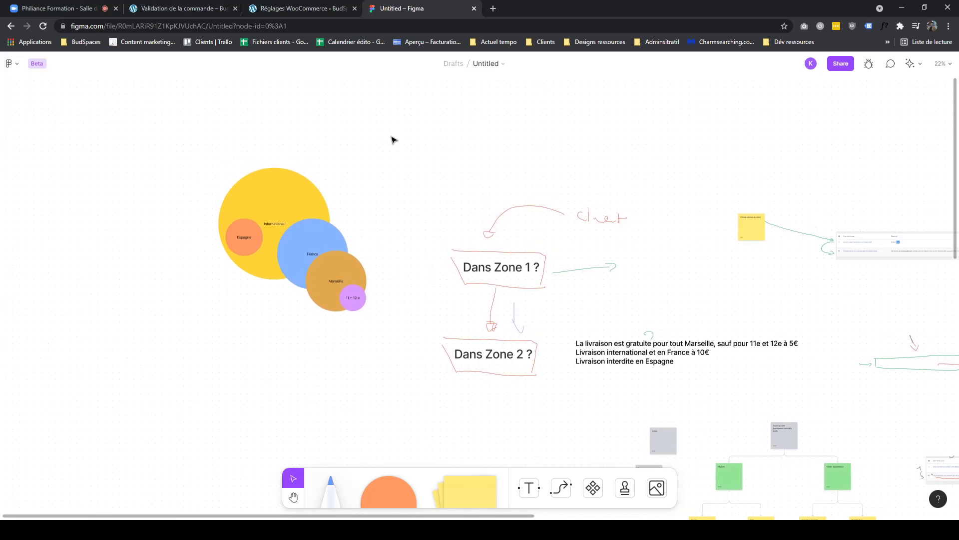
pyautogui.click(295, 10)
pyautogui.click(412, 11)
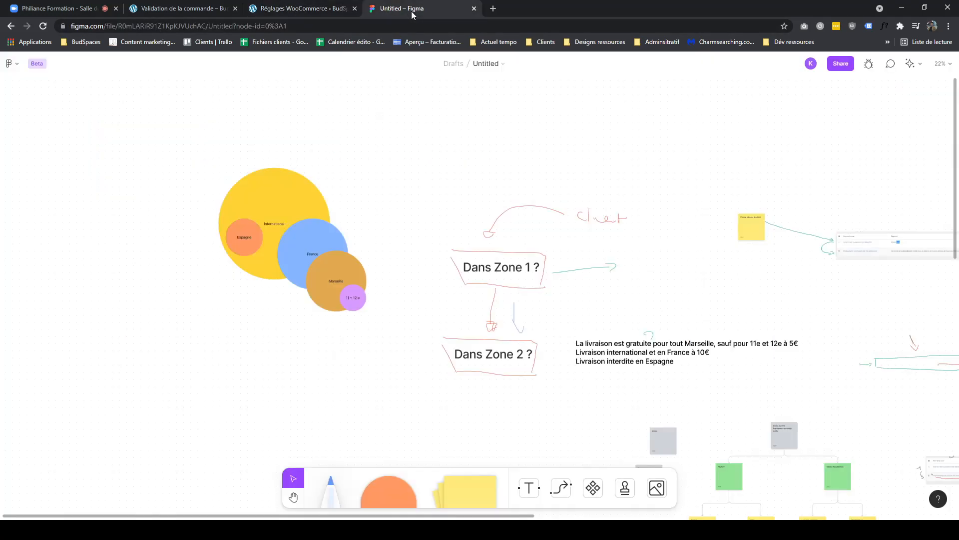
pyautogui.click(293, 9)
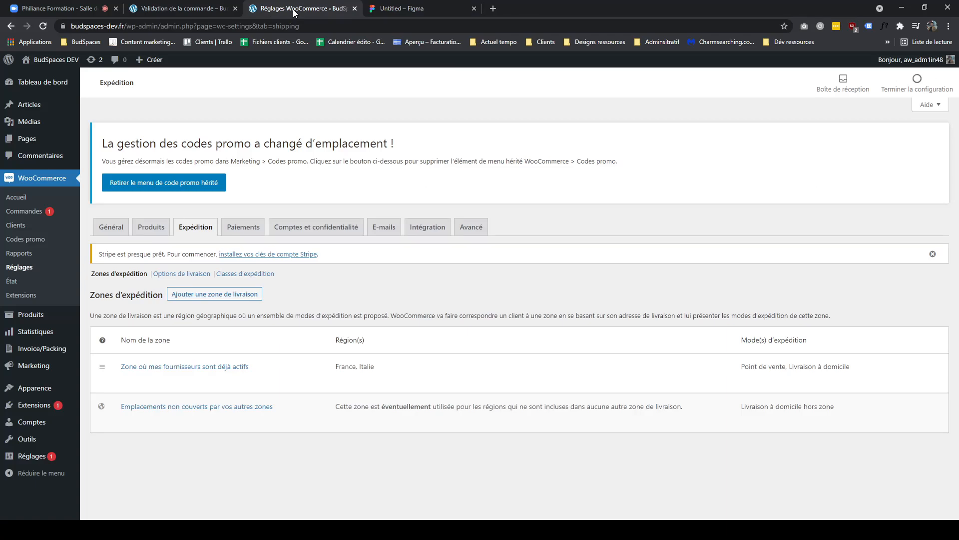
pyautogui.click(379, 11)
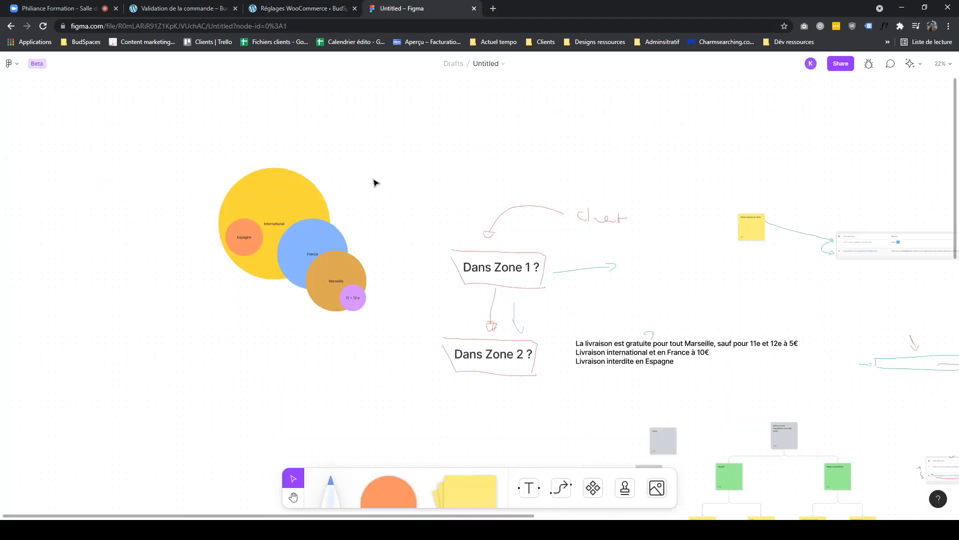
pyautogui.click(357, 309)
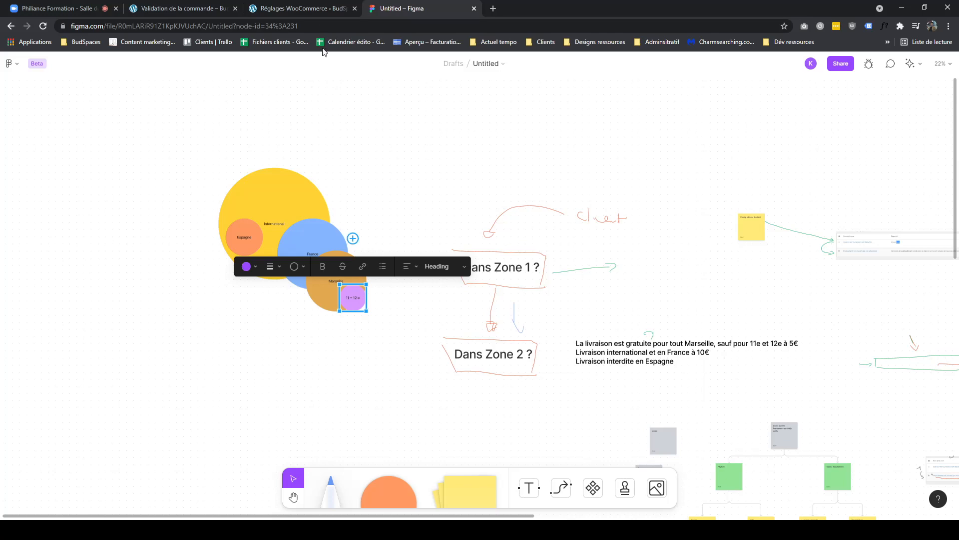
# - Open a new shipping zone form in the WooCommerce shipping zone settings
pyautogui.click(325, 9)
pyautogui.click(205, 298)
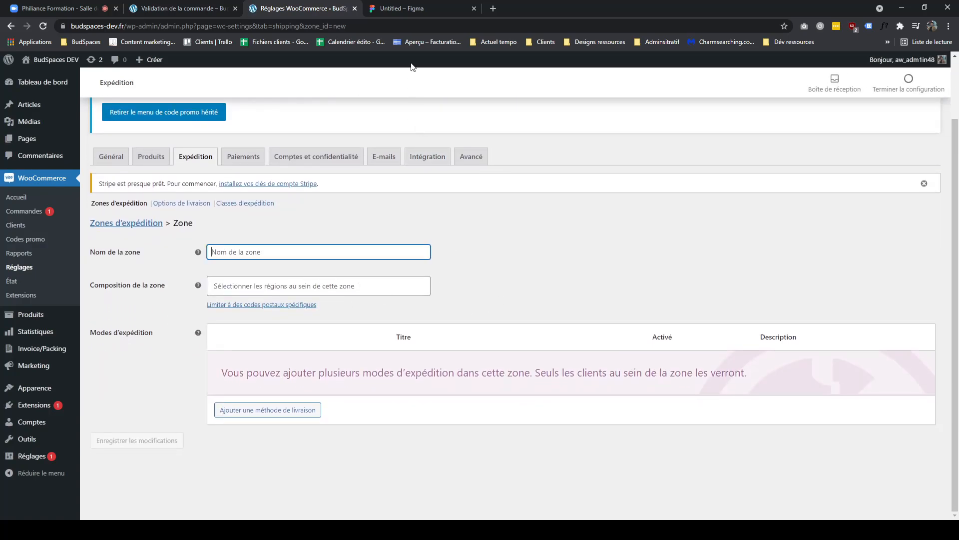
pyautogui.click(388, 9)
pyautogui.click(356, 372)
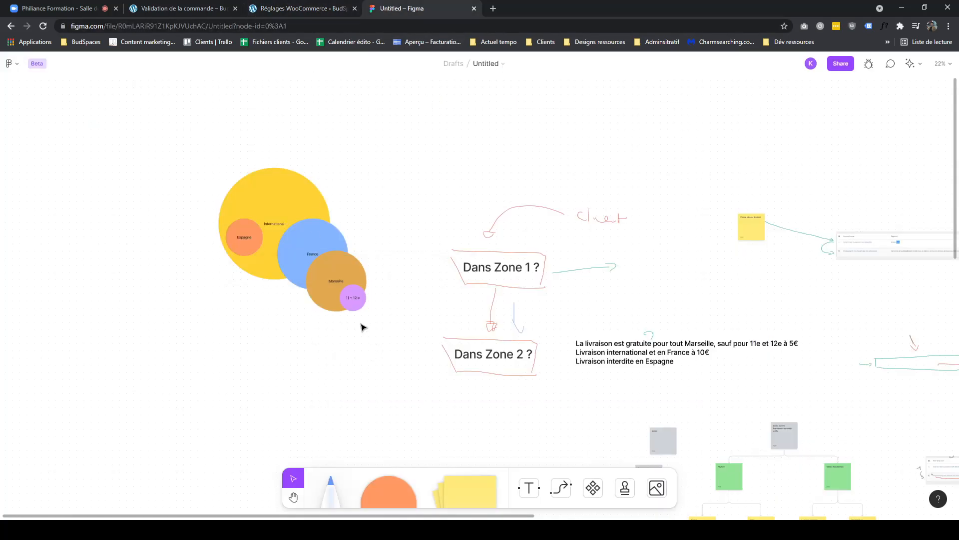
pyautogui.click(315, 11)
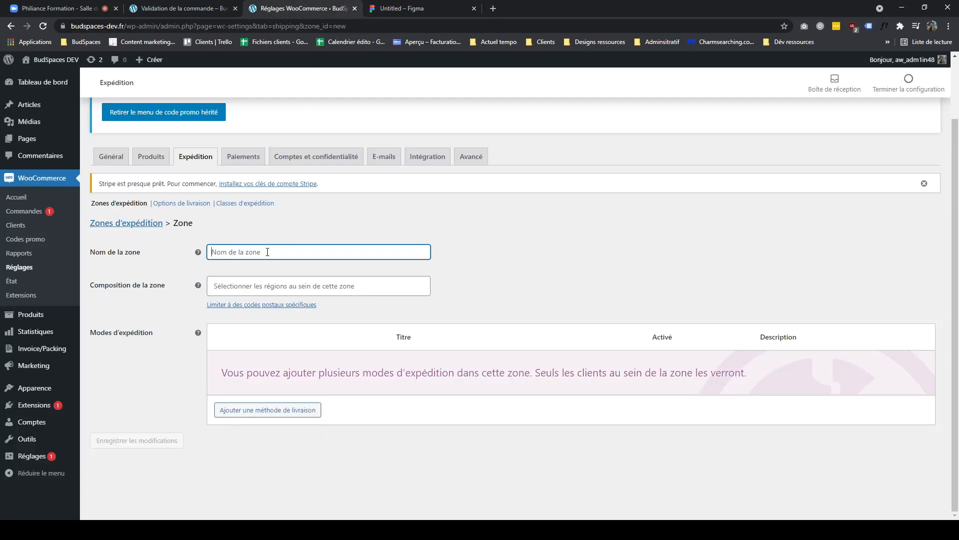
# - Name the new zone Zone de Marseille que je n'aime pas
pyautogui.write('Mod')
pyautogui.press('BackSpace')
pyautogui.press('BackSpace')
pyautogui.press('BackSpace')
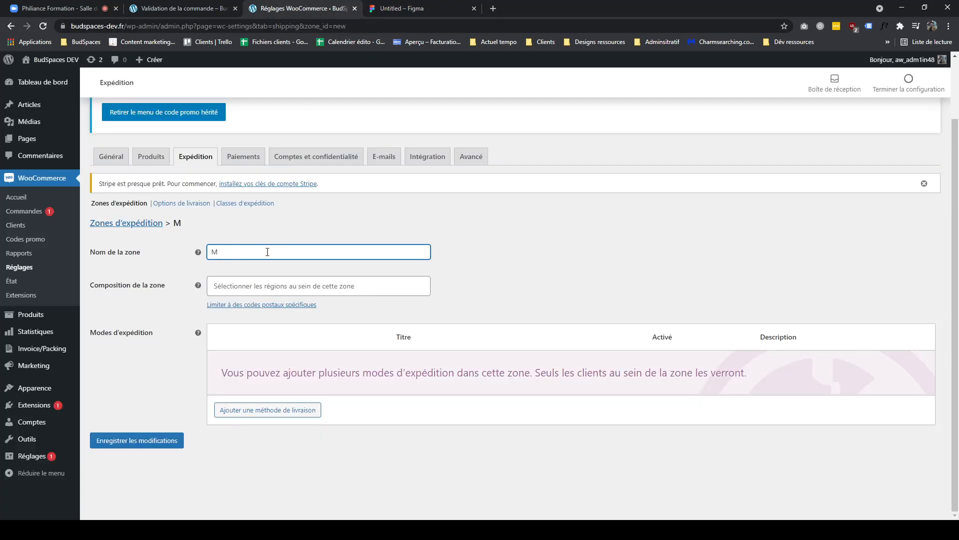
pyautogui.write('Zone o')
pyautogui.press('BackSpace')
pyautogui.write('de Marseille que j')
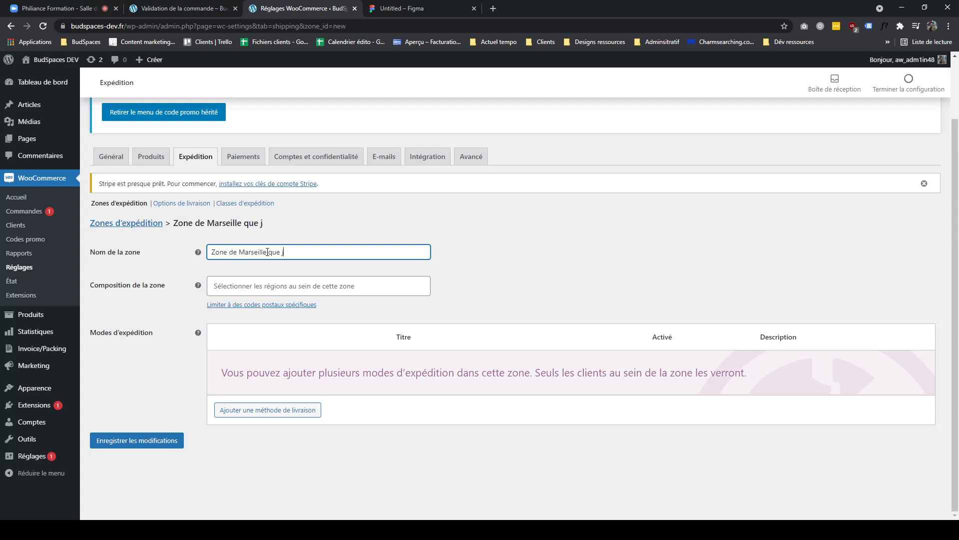
pyautogui.write("e n'aime pas")
# - Open the zone's regions list and compare it with the Marseille circles on the FigJam board
pyautogui.click(296, 286)
pyautogui.click(399, 9)
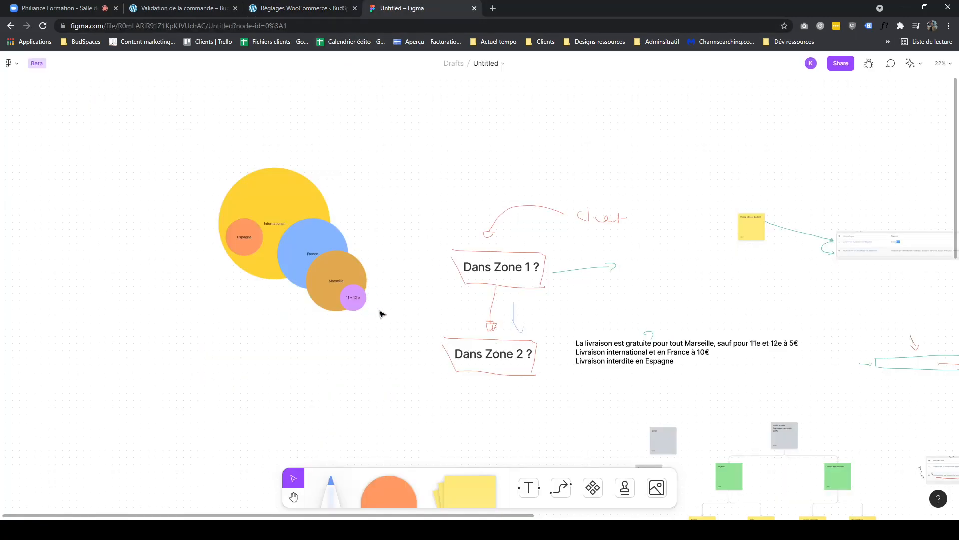
pyautogui.click(353, 298)
pyautogui.click(320, 8)
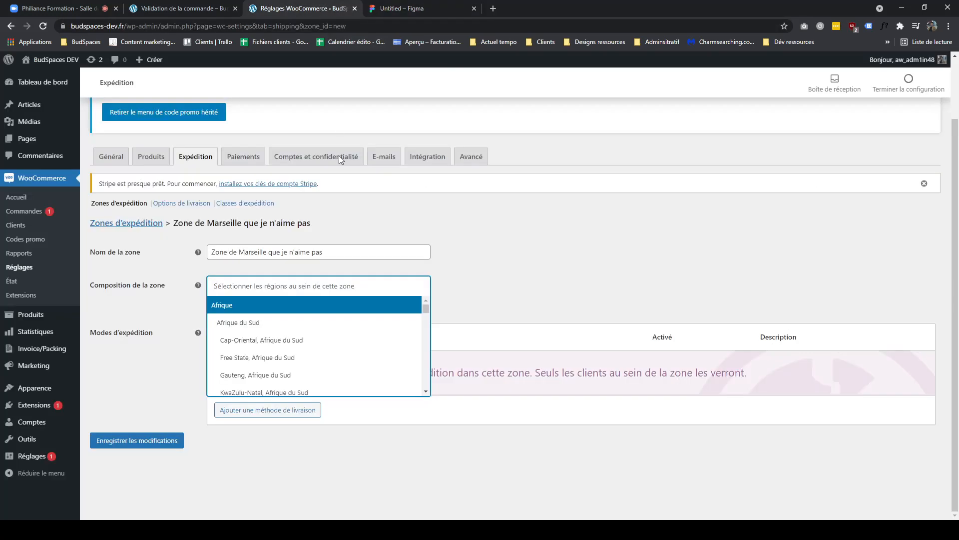
pyautogui.click(521, 272)
pyautogui.click(250, 286)
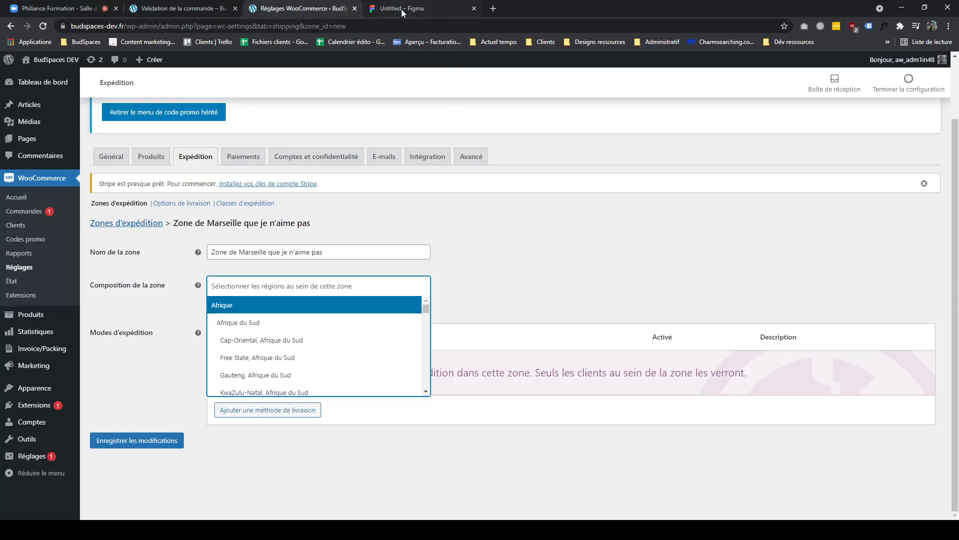
pyautogui.click(400, 8)
pyautogui.click(307, 9)
pyautogui.click(483, 293)
pyautogui.click(392, 8)
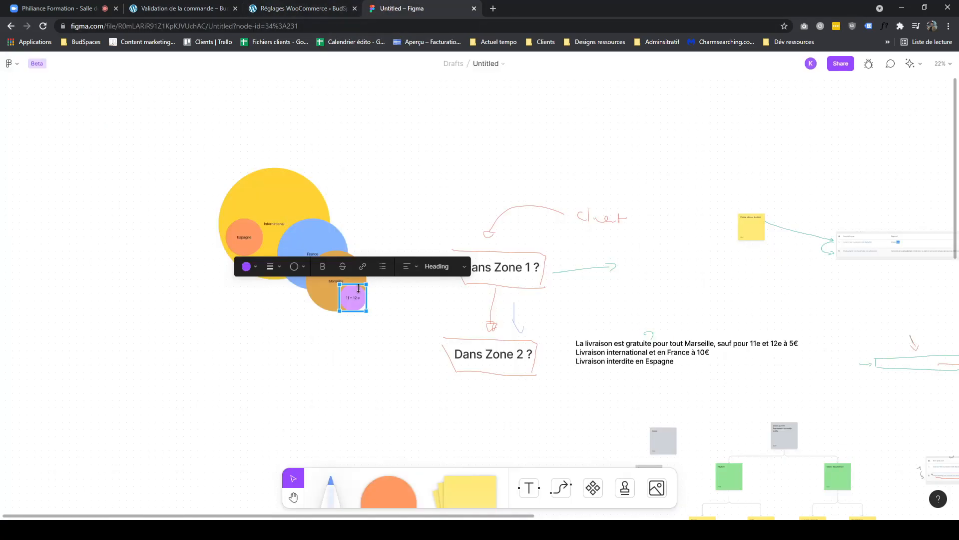
pyautogui.click(320, 9)
pyautogui.click(411, 10)
pyautogui.click(323, 9)
pyautogui.click(402, 8)
pyautogui.click(325, 12)
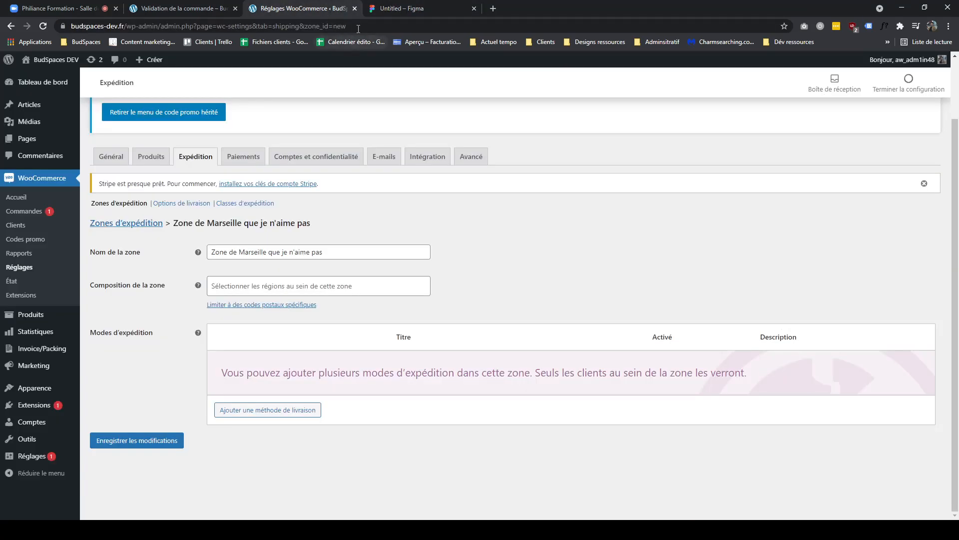
pyautogui.click(380, 10)
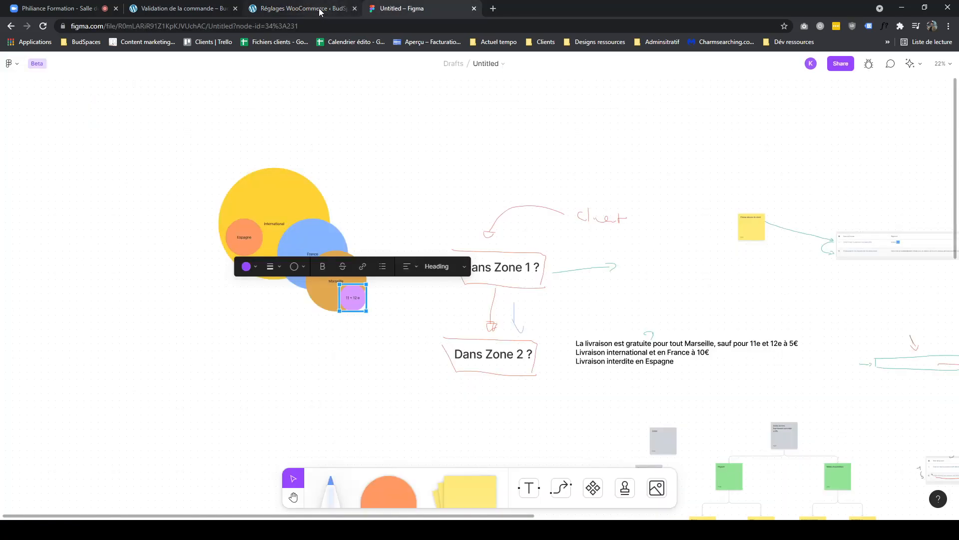
pyautogui.click(320, 10)
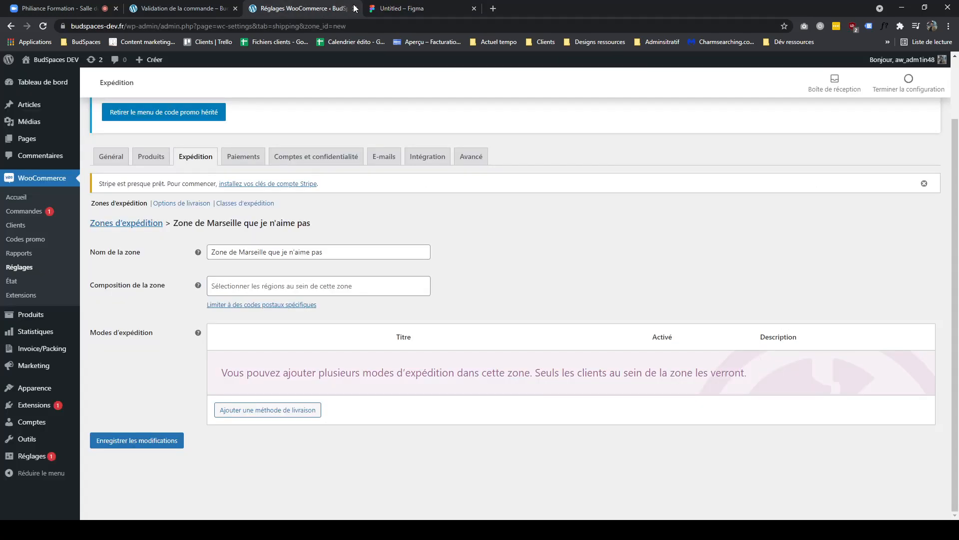
pyautogui.click(393, 9)
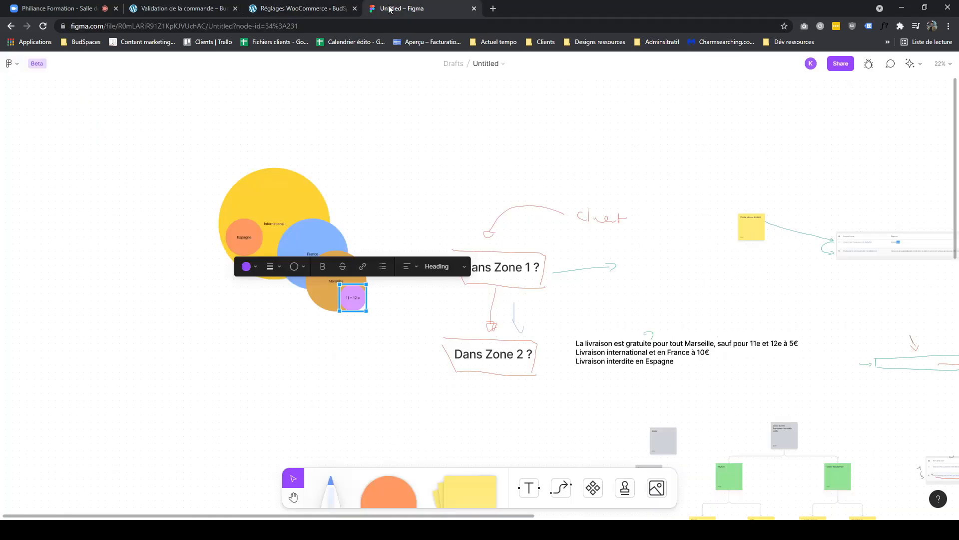
pyautogui.click(330, 10)
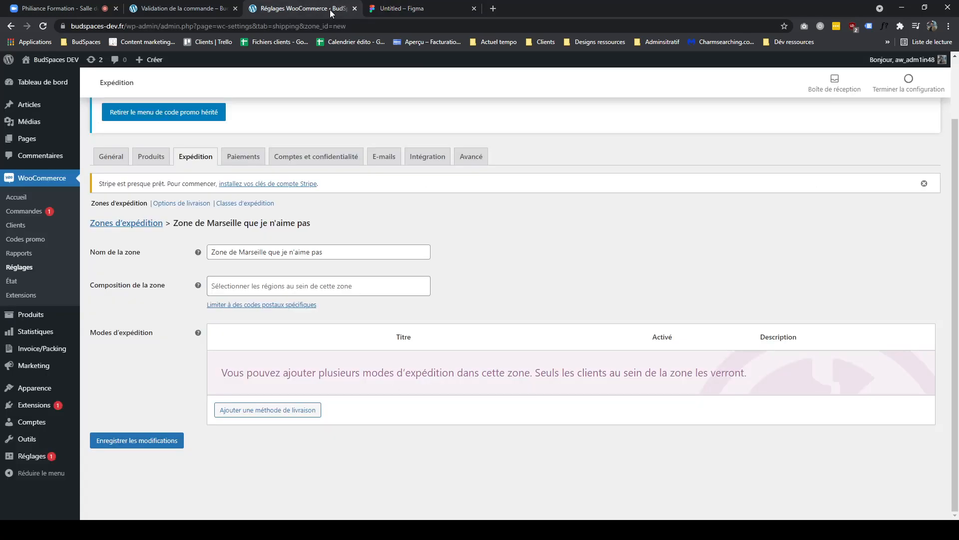
# - Review the new zone's name and regions field against the Marseille circles and rules on the FigJam board
pyautogui.moveTo(337, 253); pyautogui.dragTo(200, 253)
pyautogui.moveTo(349, 255); pyautogui.dragTo(175, 256)
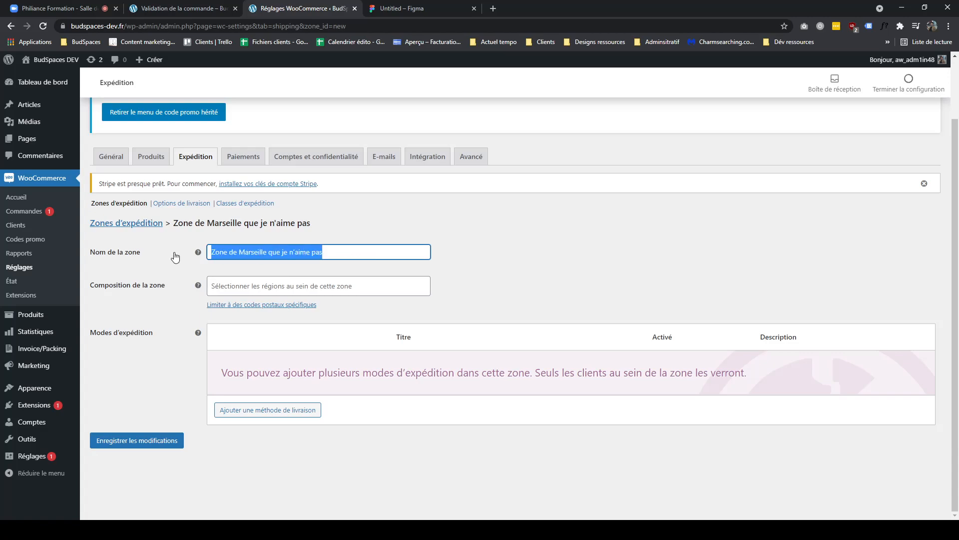
pyautogui.click(376, 11)
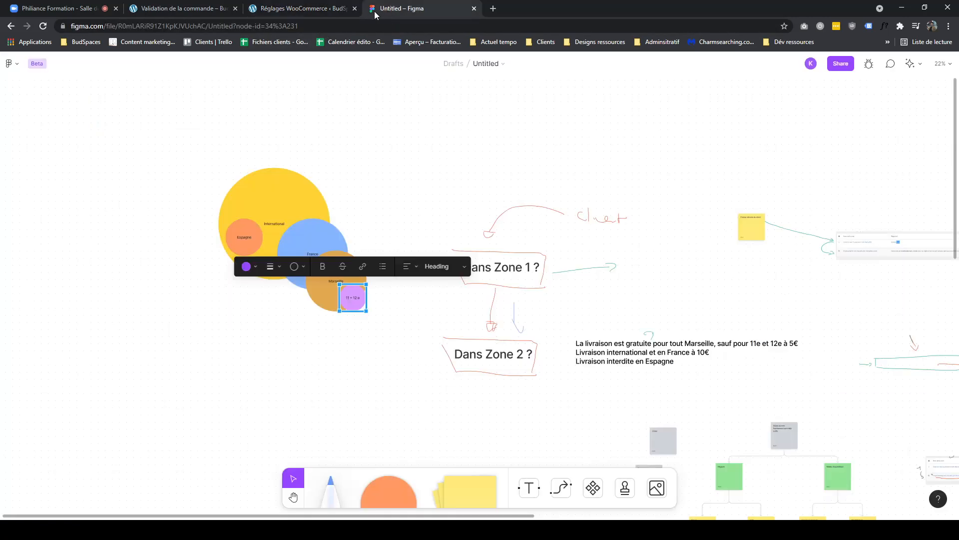
pyautogui.click(322, 16)
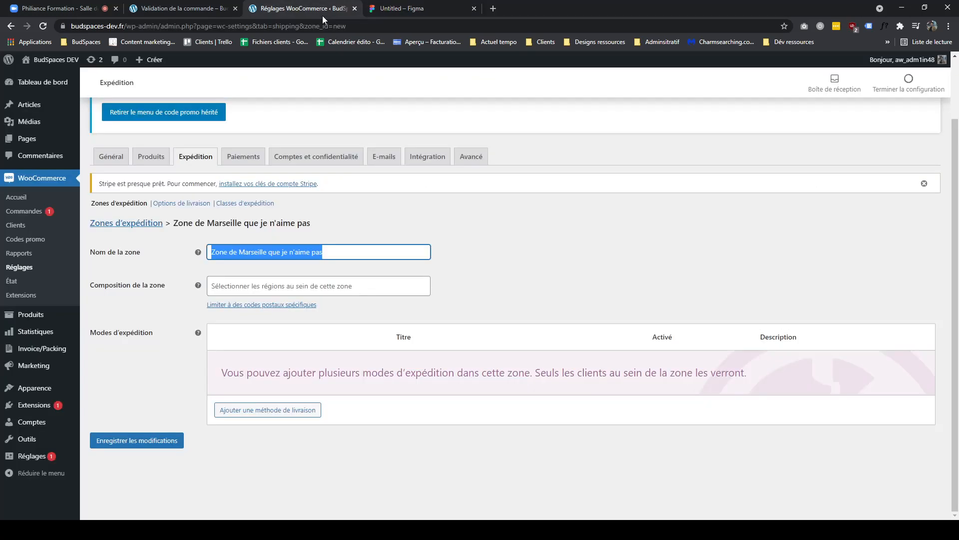
pyautogui.click(291, 284)
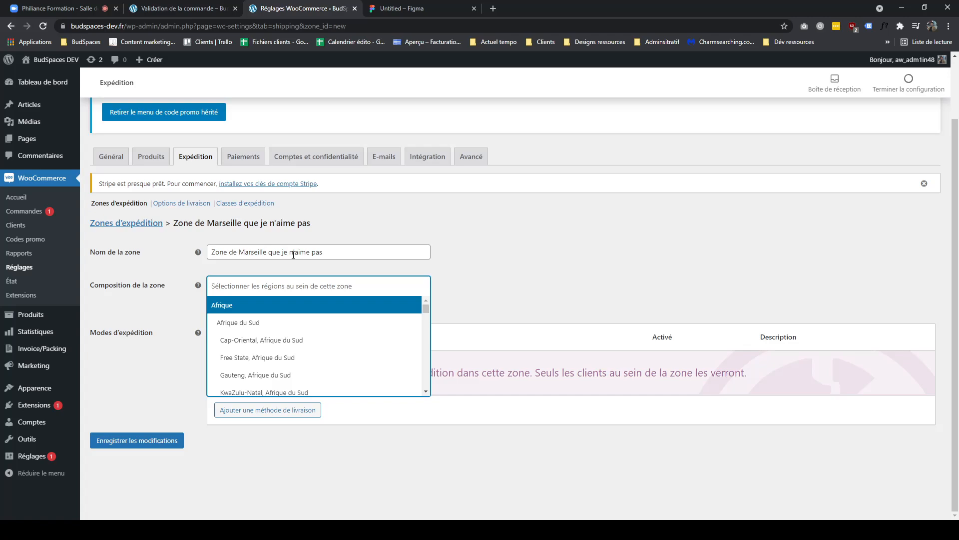
pyautogui.click(423, 7)
pyautogui.click(321, 13)
pyautogui.click(337, 254)
pyautogui.click(394, 10)
pyautogui.click(309, 10)
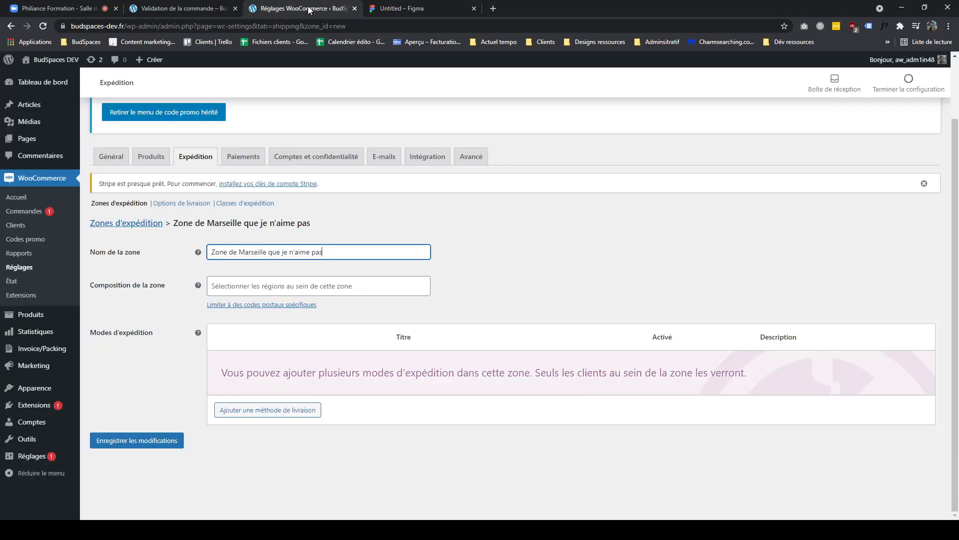
pyautogui.click(403, 8)
pyautogui.click(352, 369)
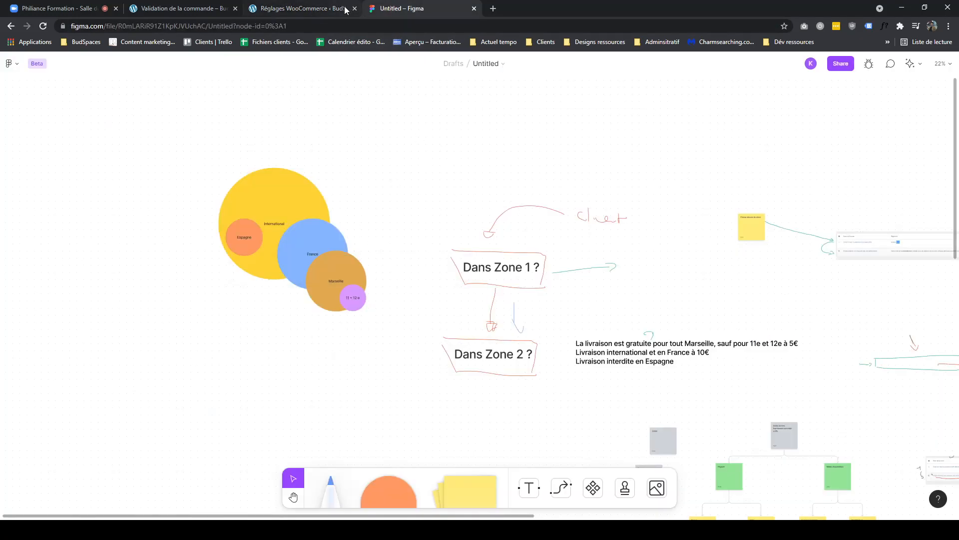
pyautogui.click(329, 12)
pyautogui.moveTo(322, 252); pyautogui.dragTo(197, 258)
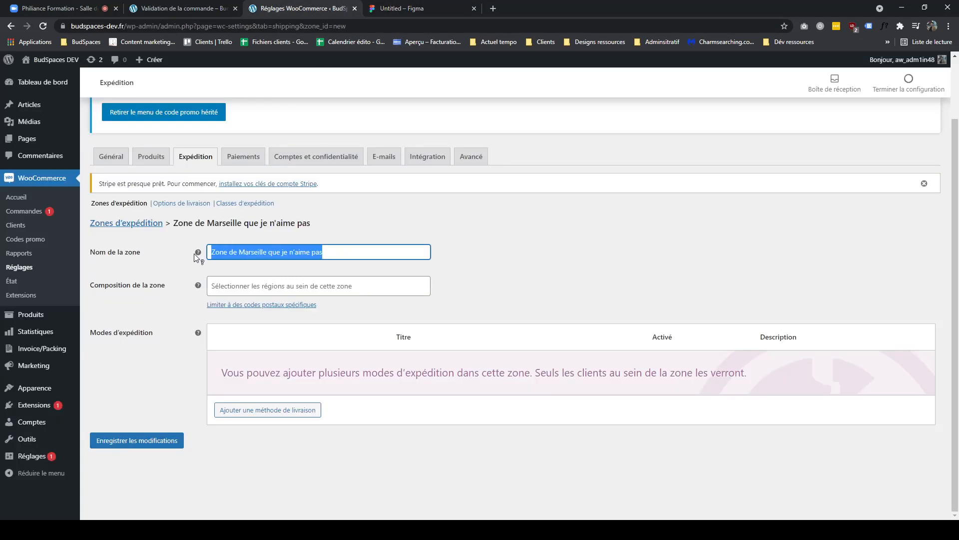
pyautogui.moveTo(322, 252); pyautogui.dragTo(205, 258)
pyautogui.click(253, 285)
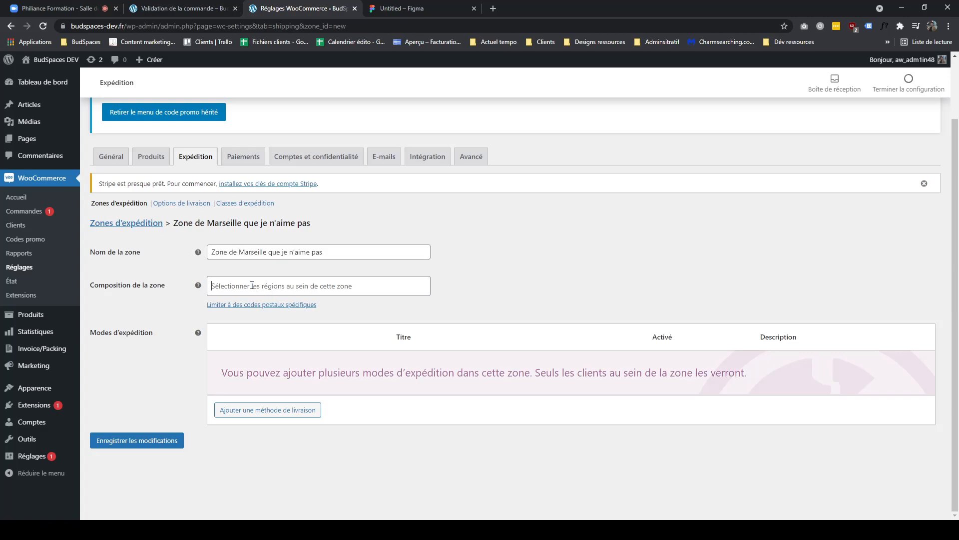
pyautogui.click(353, 291)
pyautogui.click(497, 288)
# - Check the country and postal code entered in the checkout page's billing details
pyautogui.click(213, 9)
pyautogui.scroll(-2, 285, 280)
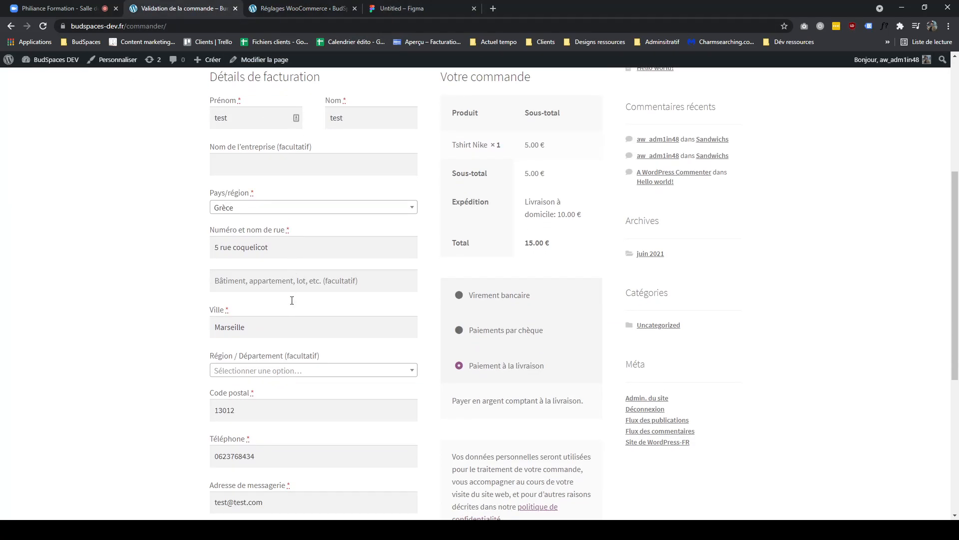
pyautogui.doubleClick(238, 414)
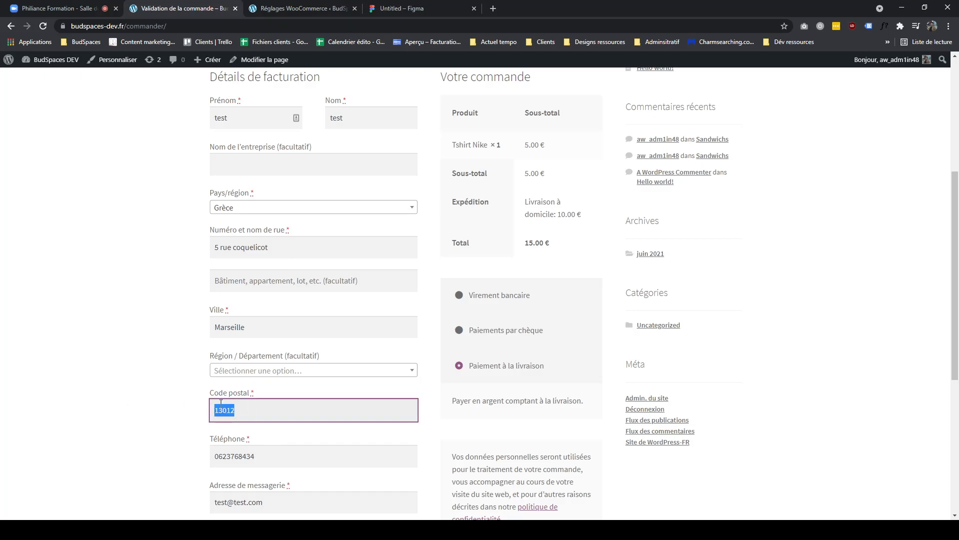
pyautogui.click(256, 212)
pyautogui.click(175, 257)
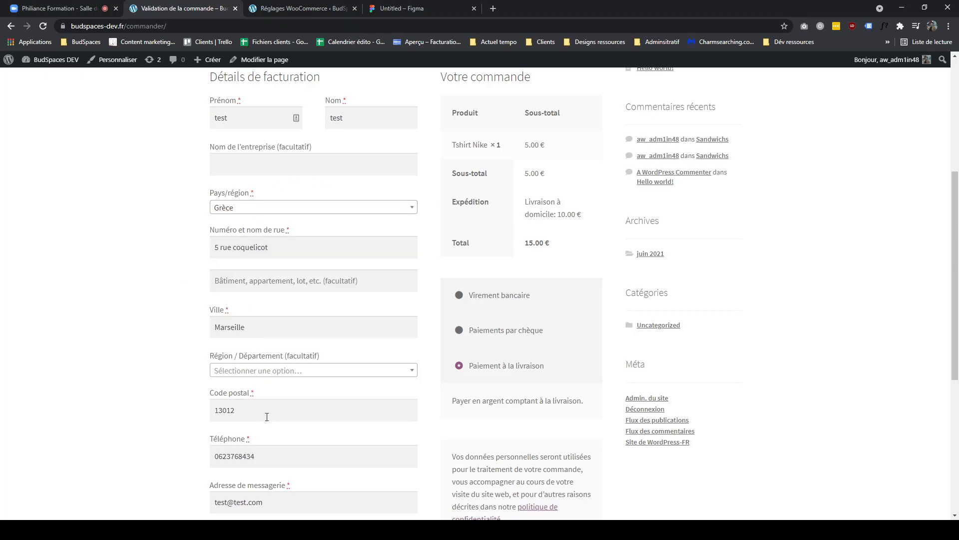
pyautogui.doubleClick(225, 410)
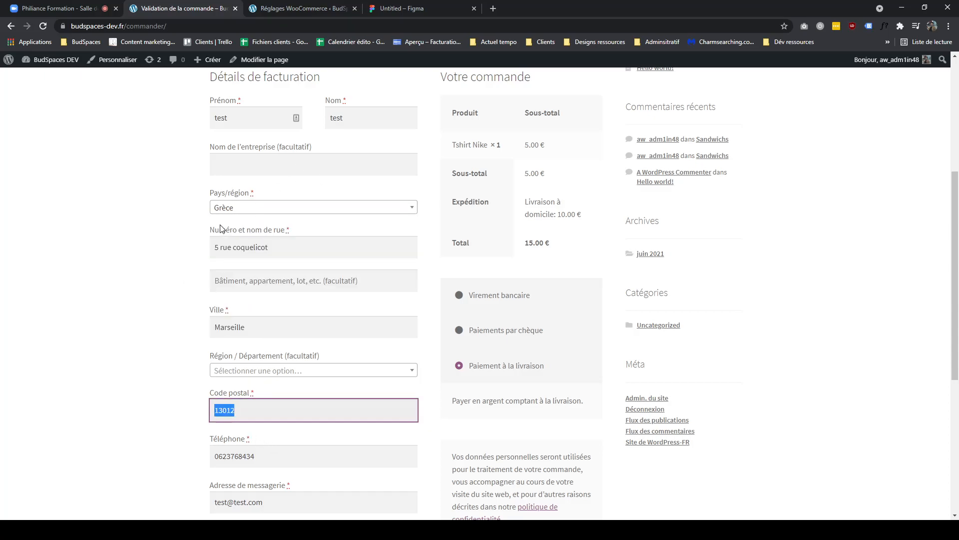
pyautogui.click(183, 232)
pyautogui.click(308, 8)
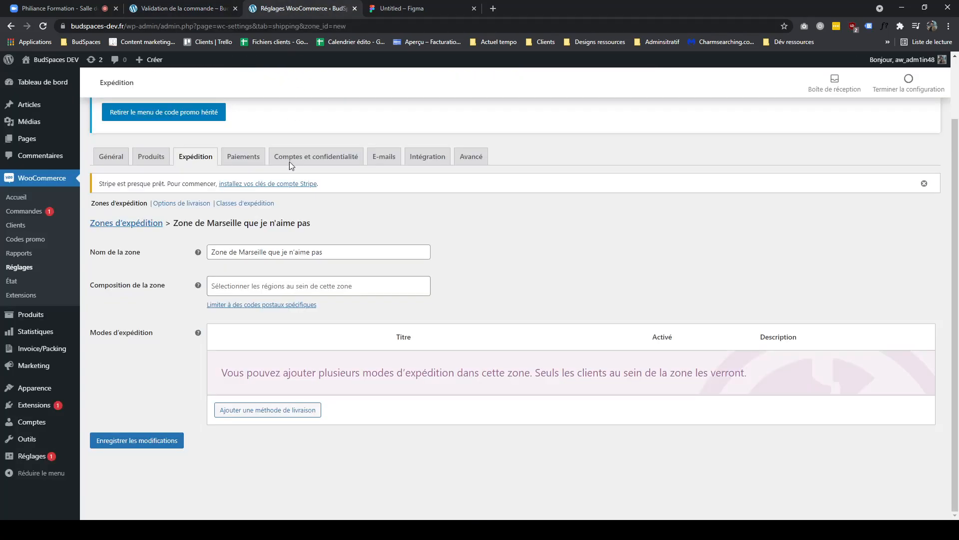
# - Limit the zone to France with the specific postcodes 13011 and 13012
pyautogui.moveTo(201, 309); pyautogui.dragTo(325, 312)
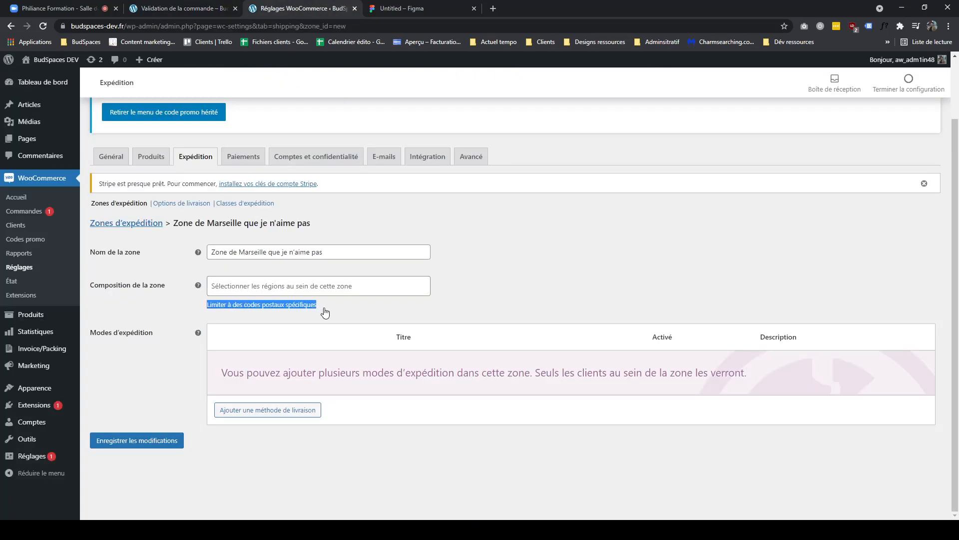
pyautogui.click(294, 306)
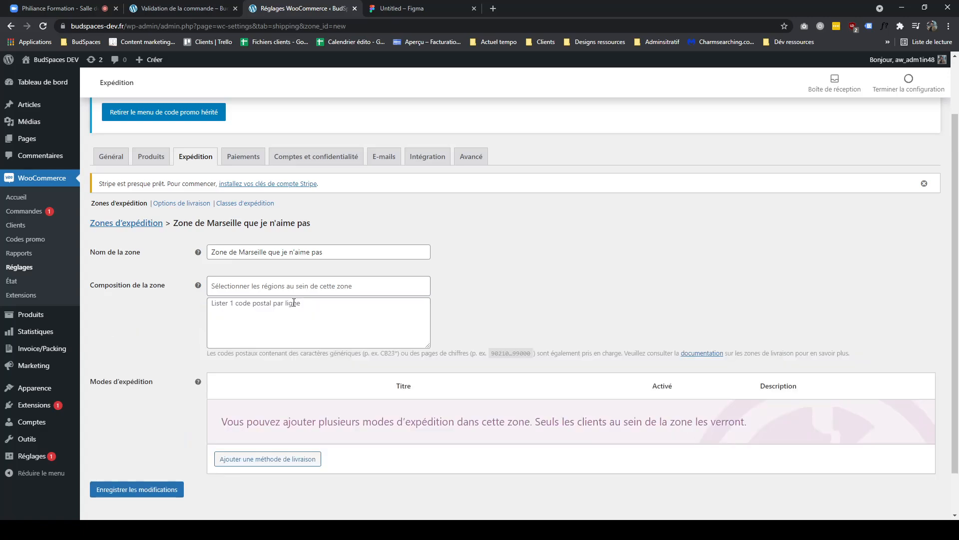
pyautogui.click(267, 312)
pyautogui.click(257, 289)
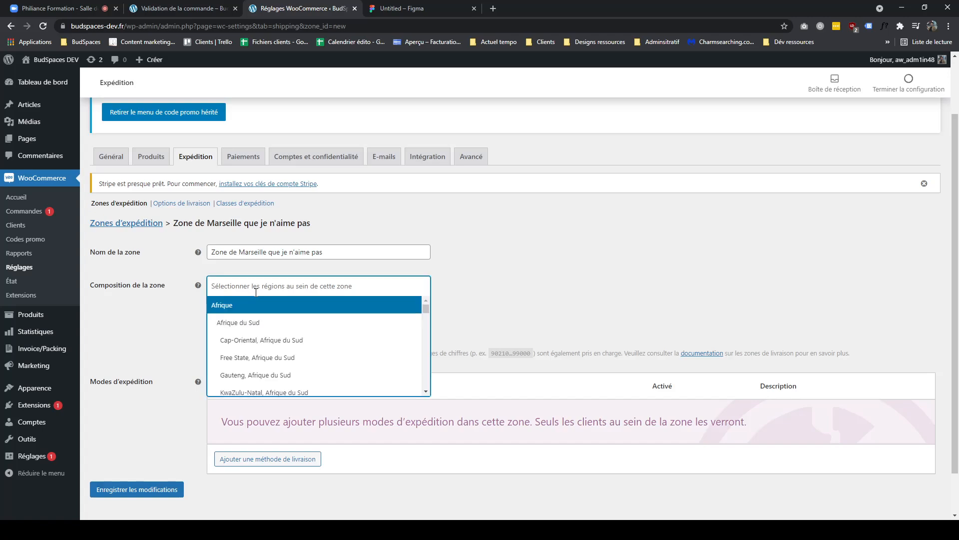
pyautogui.write('France')
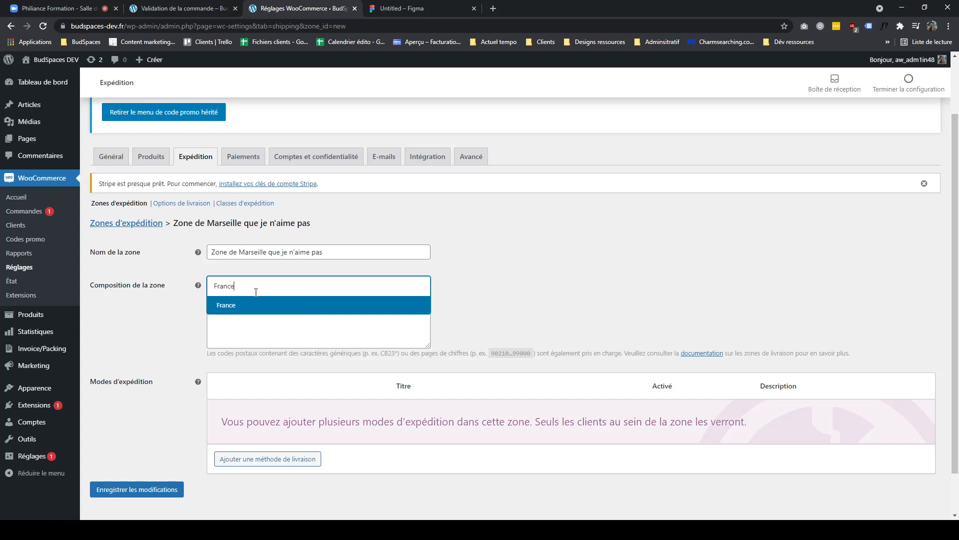
pyautogui.click(291, 308)
pyautogui.click(287, 306)
pyautogui.write('13')
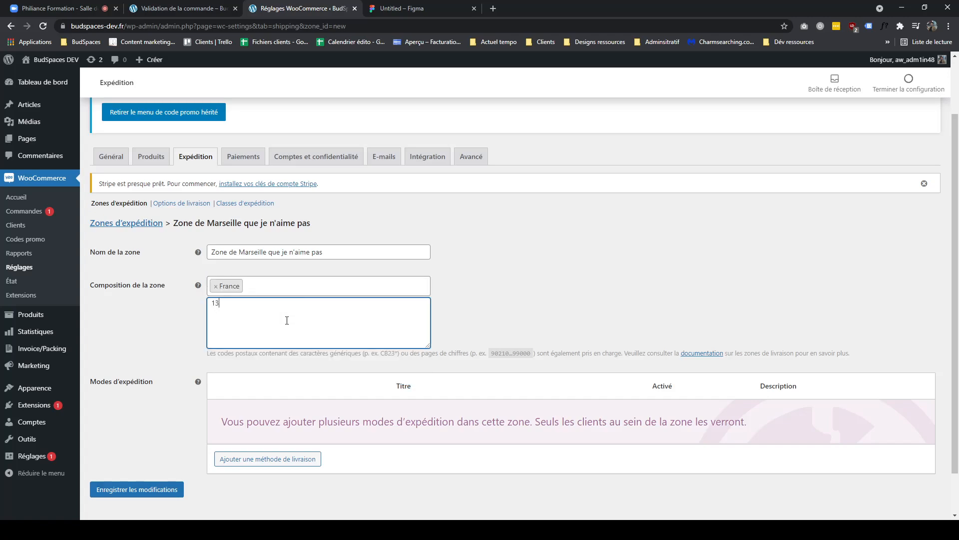
pyautogui.write('011 13012')
# - Add a Forfait (flat rate) shipping method to the Marseille zone
pyautogui.click(327, 383)
pyautogui.scroll(-1, 375, 376)
pyautogui.click(393, 9)
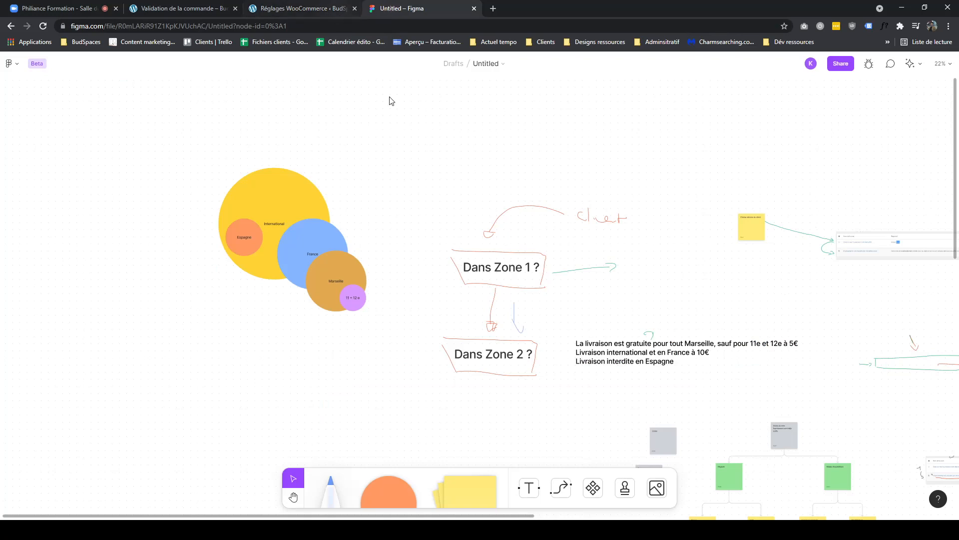
pyautogui.click(796, 351)
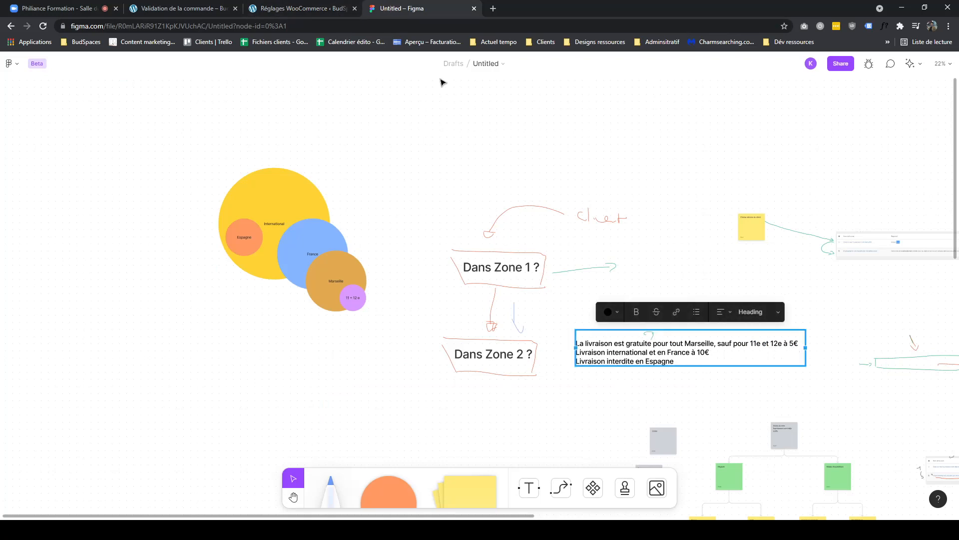
pyautogui.click(322, 11)
pyautogui.click(297, 409)
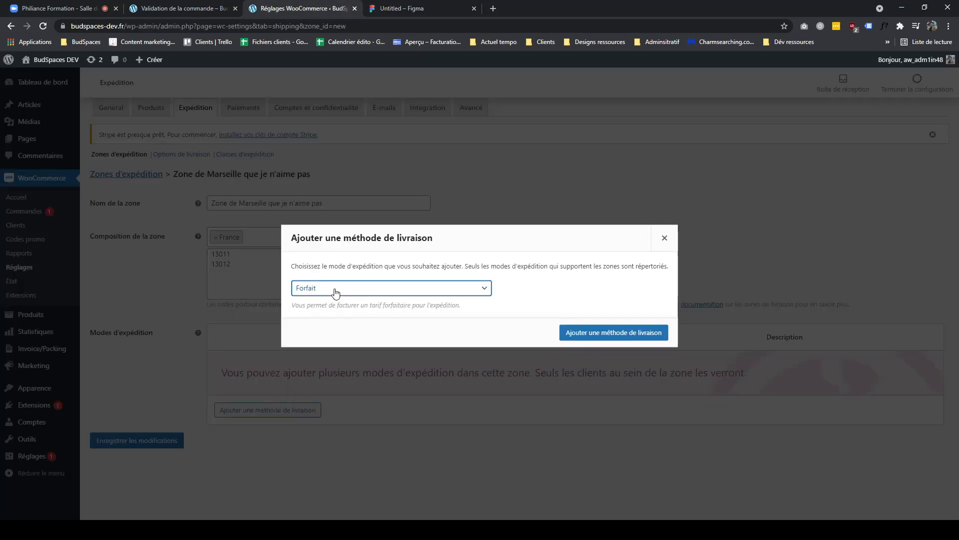
pyautogui.click(613, 332)
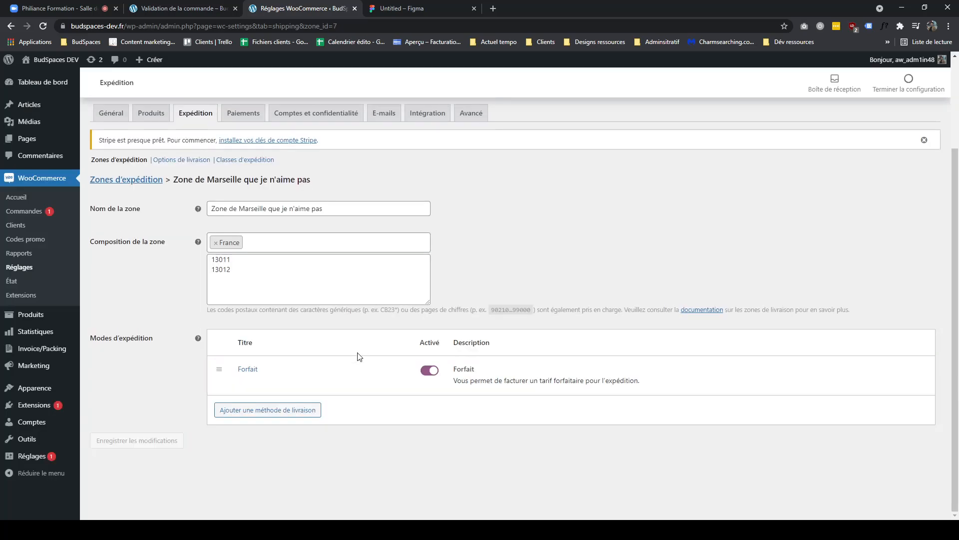
# - Rename the flat rate method Livraison à 5€, set its cost to 5, and save it
pyautogui.click(259, 379)
pyautogui.press('Tab')
pyautogui.write('Livraison à 55€')
pyautogui.click(360, 313)
pyautogui.press('BackSpace')
pyautogui.write('5')
pyautogui.click(779, 349)
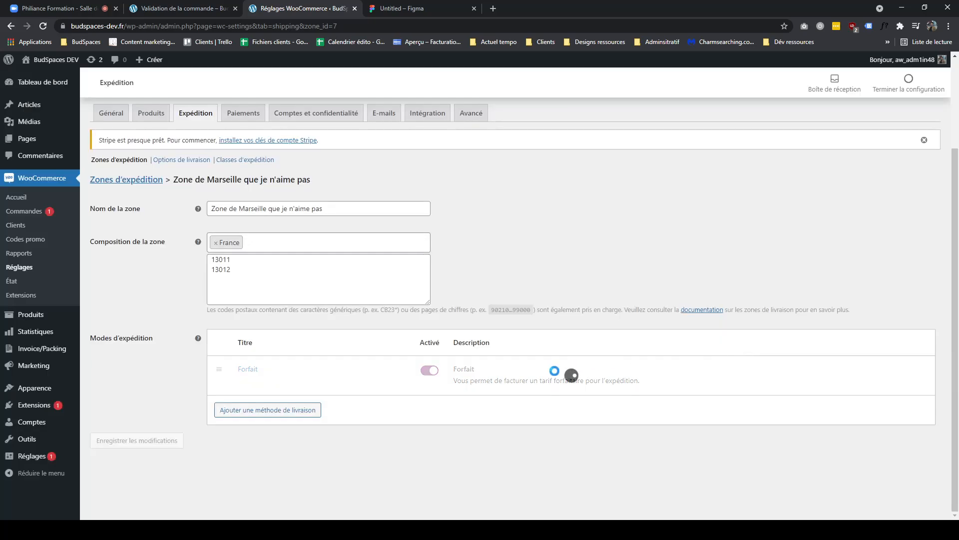
pyautogui.moveTo(281, 371); pyautogui.dragTo(228, 364)
pyautogui.click(432, 424)
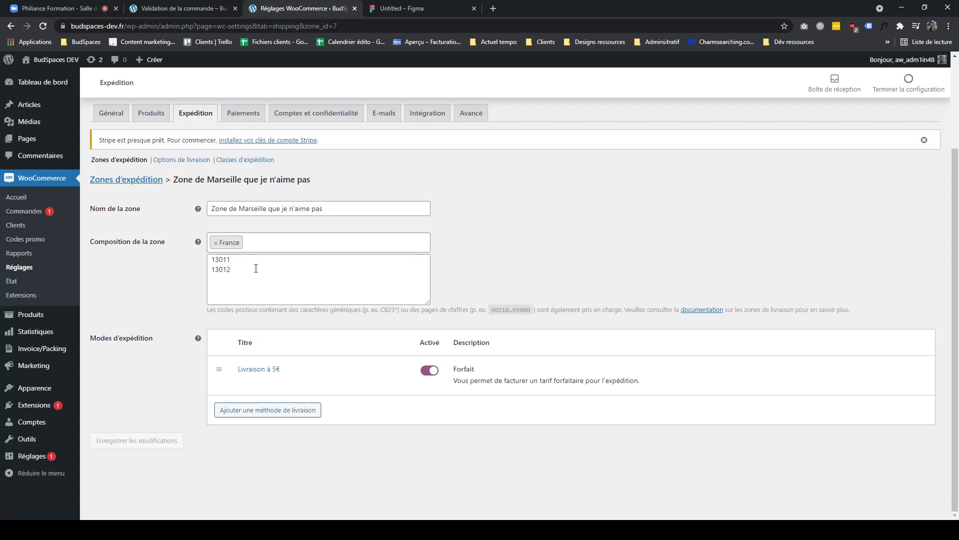
# - Return to the shipping zones list and compare the zones with the FigJam board
pyautogui.moveTo(256, 269); pyautogui.dragTo(199, 252)
pyautogui.click(251, 244)
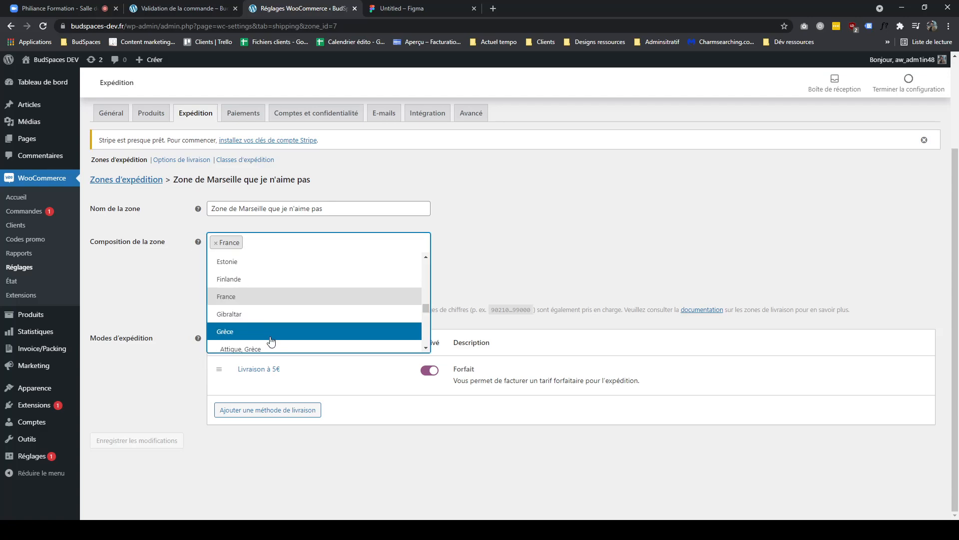
pyautogui.click(525, 285)
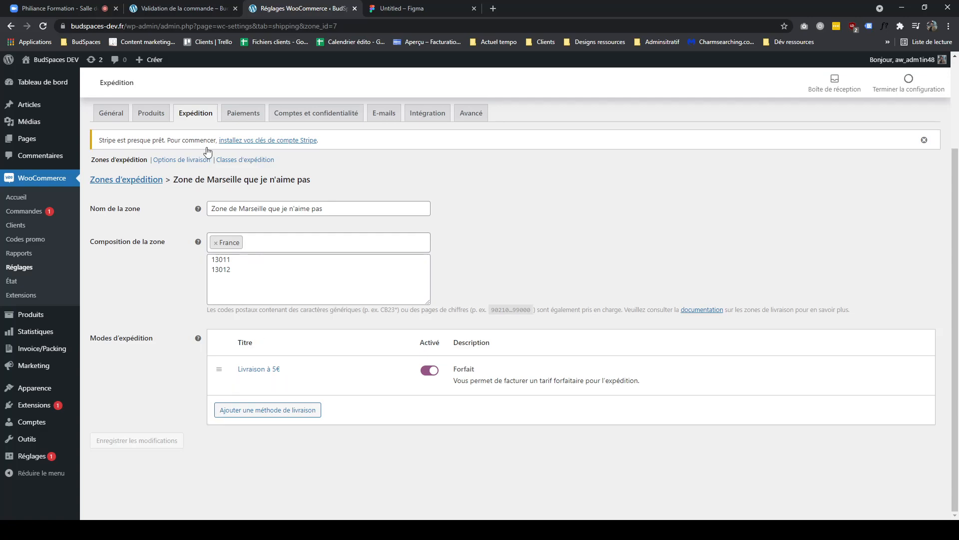
pyautogui.click(155, 180)
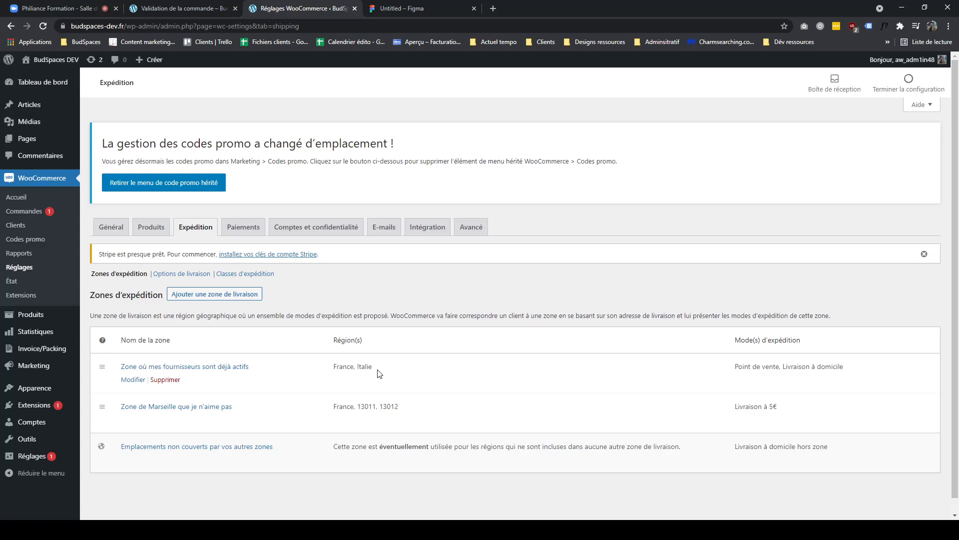
pyautogui.moveTo(378, 371); pyautogui.dragTo(337, 368)
pyautogui.click(397, 10)
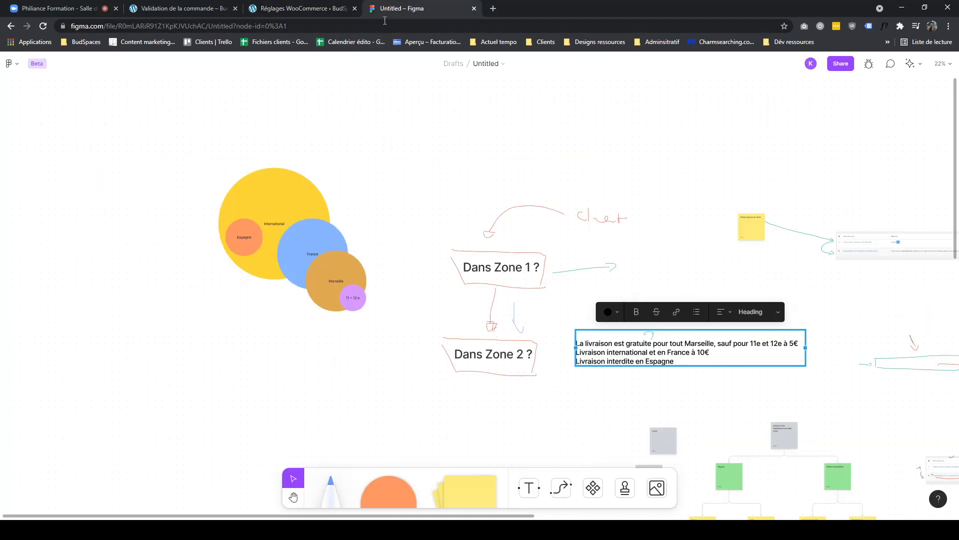
pyautogui.click(303, 14)
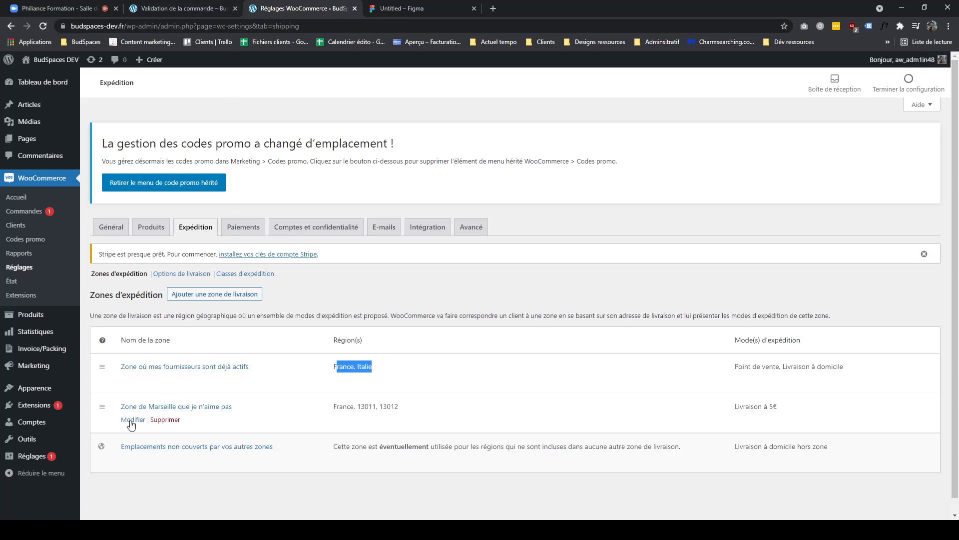
pyautogui.scroll(-1, 491, 383)
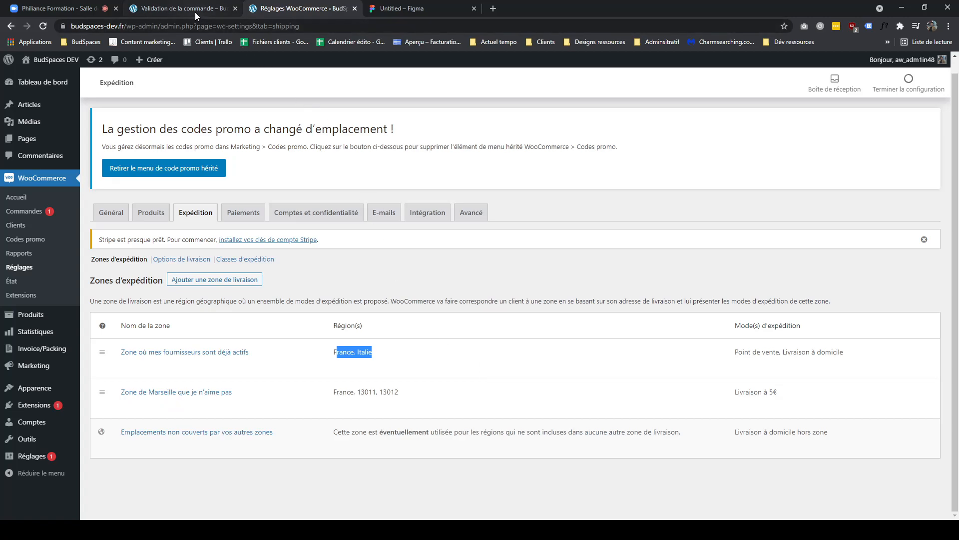
# - Move the checkout tab next to the settings tab and reload the checkout page to recheck shipping
pyautogui.moveTo(196, 13); pyautogui.dragTo(327, 16)
pyautogui.scroll(2, 343, 188)
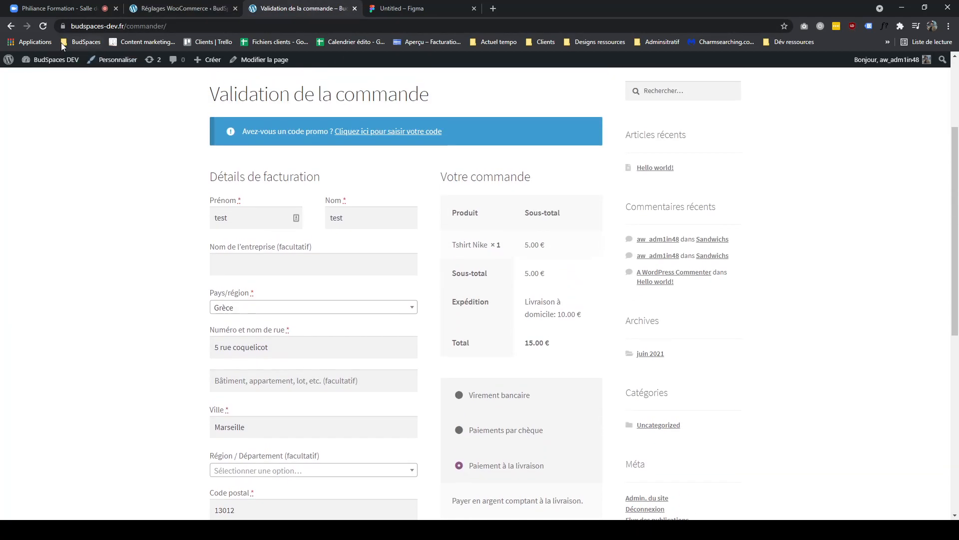
pyautogui.click(43, 26)
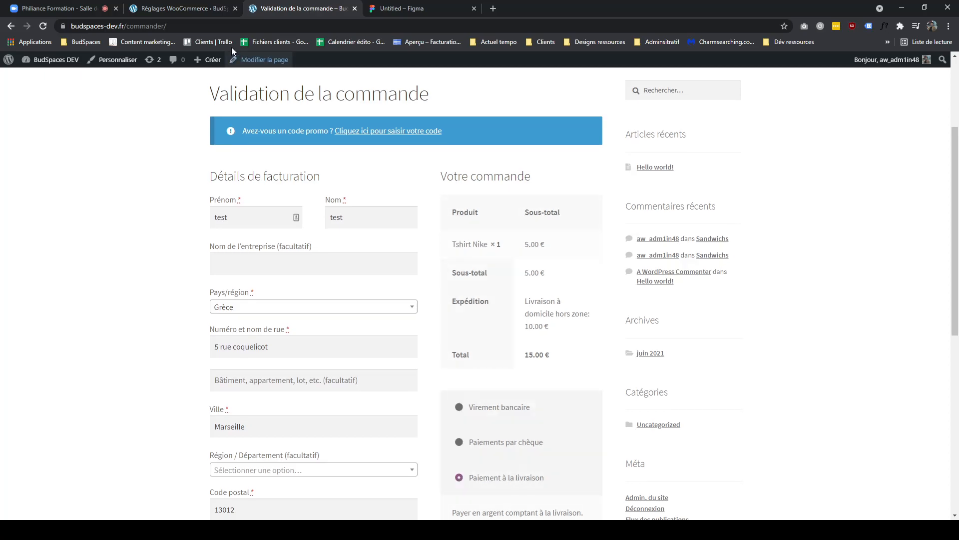
pyautogui.click(211, 11)
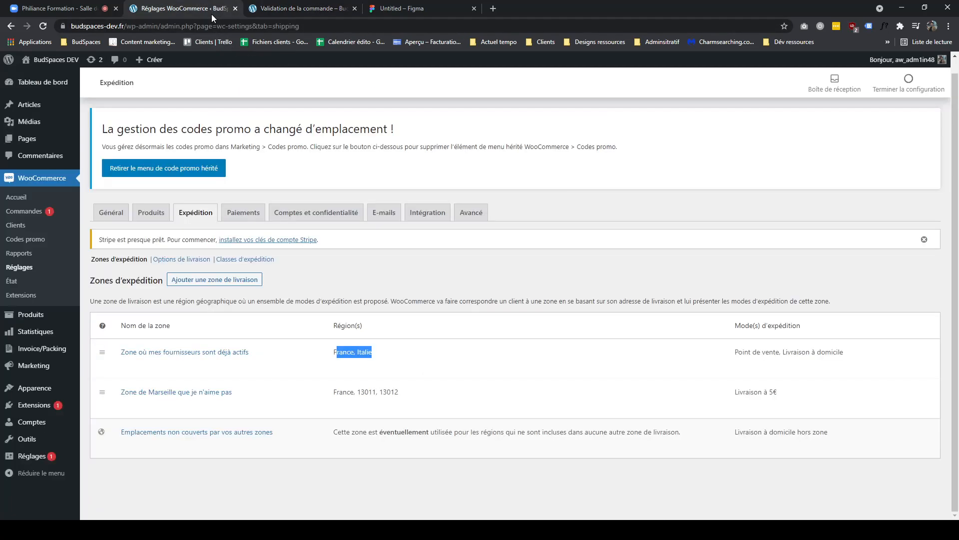
pyautogui.click(276, 11)
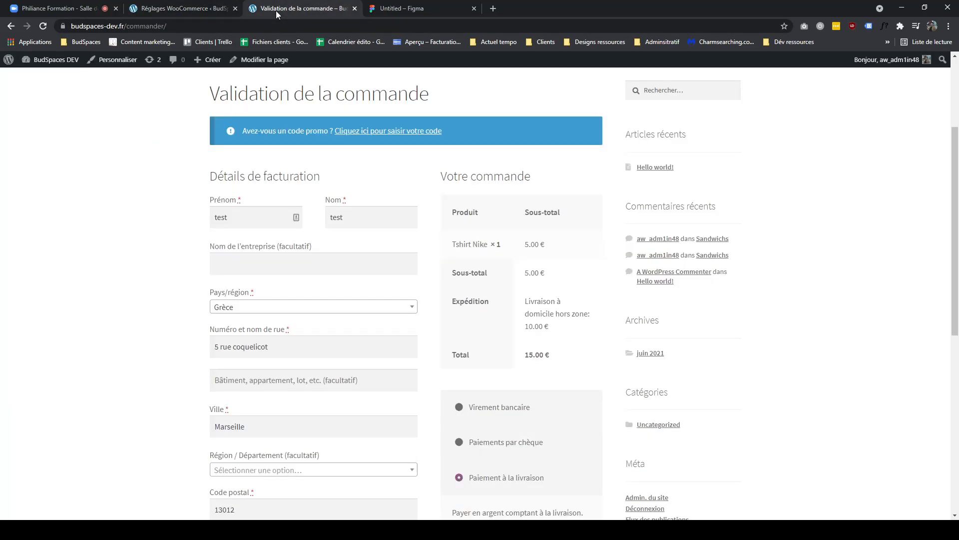
# - Change the checkout billing country to France
pyautogui.click(290, 311)
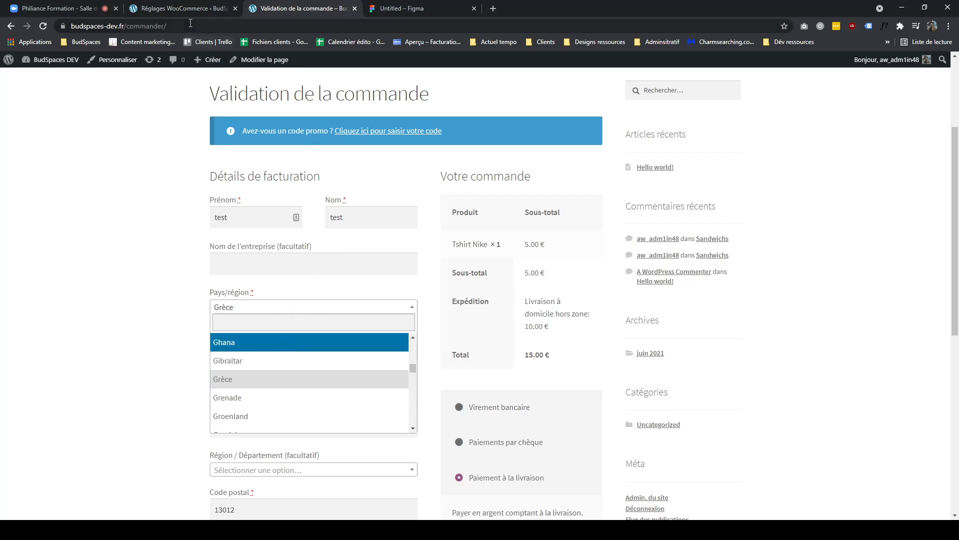
pyautogui.hotkey('ctrl', 'shift', 'Tab')
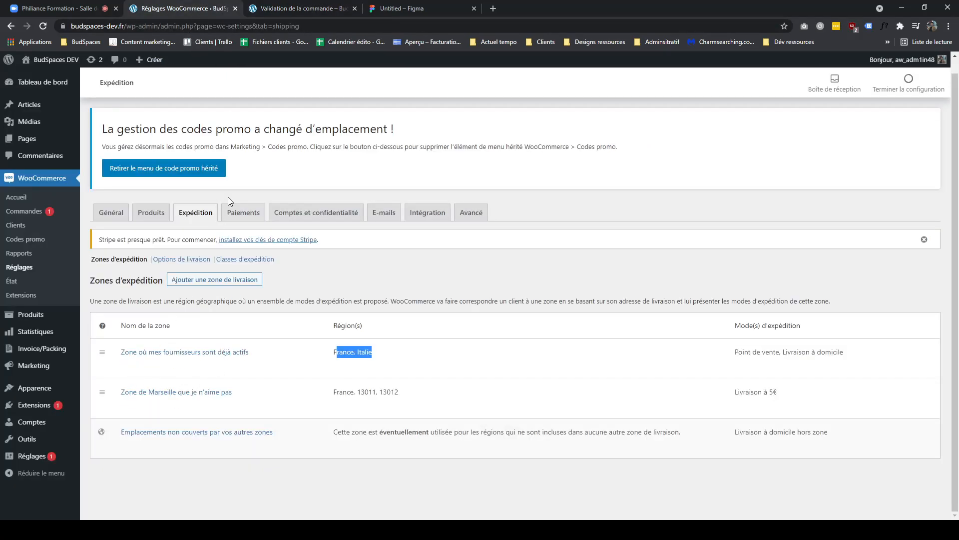
pyautogui.click(283, 14)
pyautogui.click(205, 9)
pyautogui.click(295, 12)
pyautogui.write('fr')
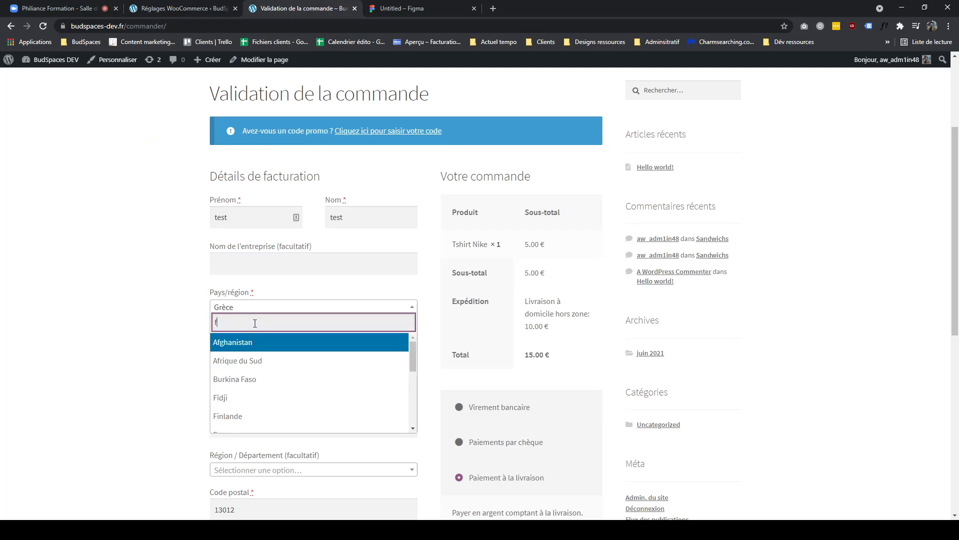
pyautogui.click(240, 360)
pyautogui.scroll(-1, 245, 377)
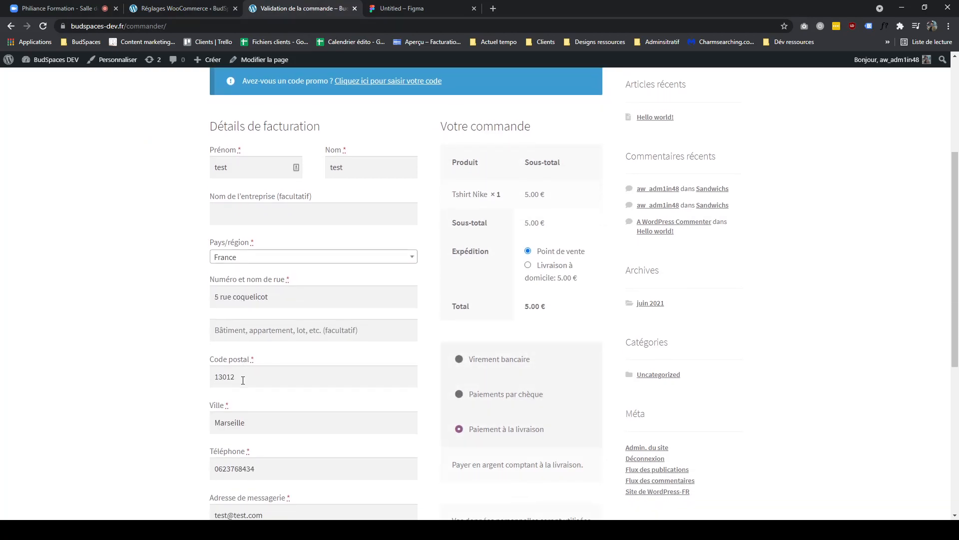
# - Examine the checkout postcode and shipping options against the shipping zones list
pyautogui.moveTo(242, 380); pyautogui.dragTo(195, 381)
pyautogui.click(187, 374)
pyautogui.moveTo(236, 376); pyautogui.dragTo(195, 374)
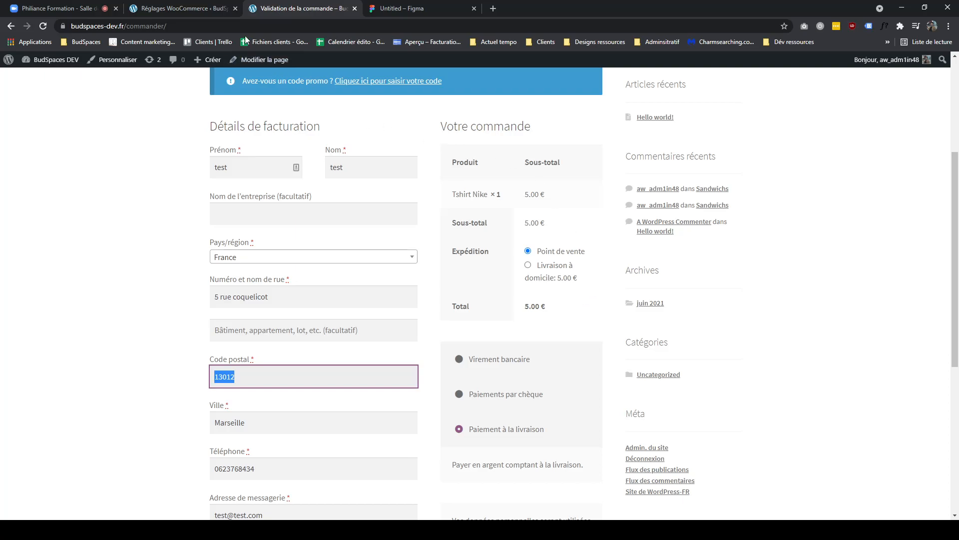
pyautogui.click(207, 11)
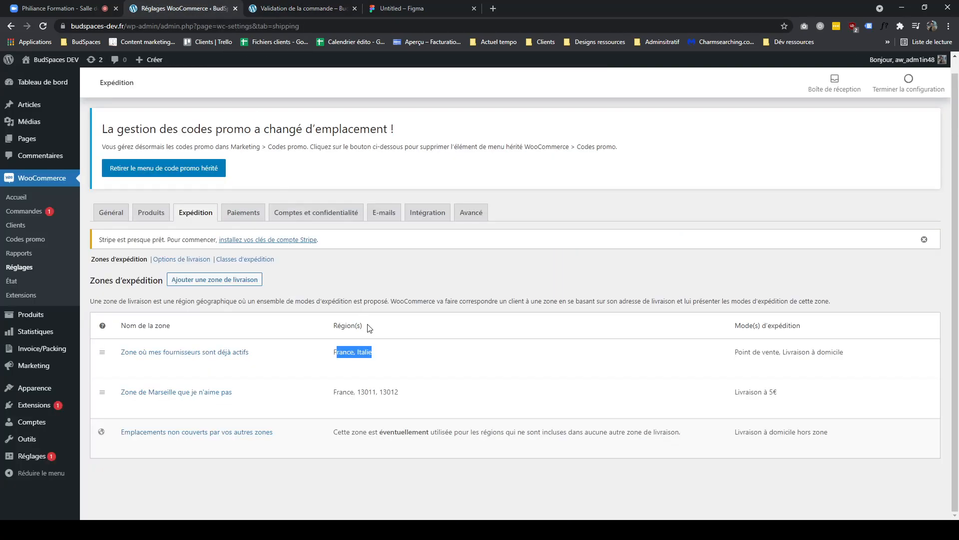
pyautogui.click(321, 10)
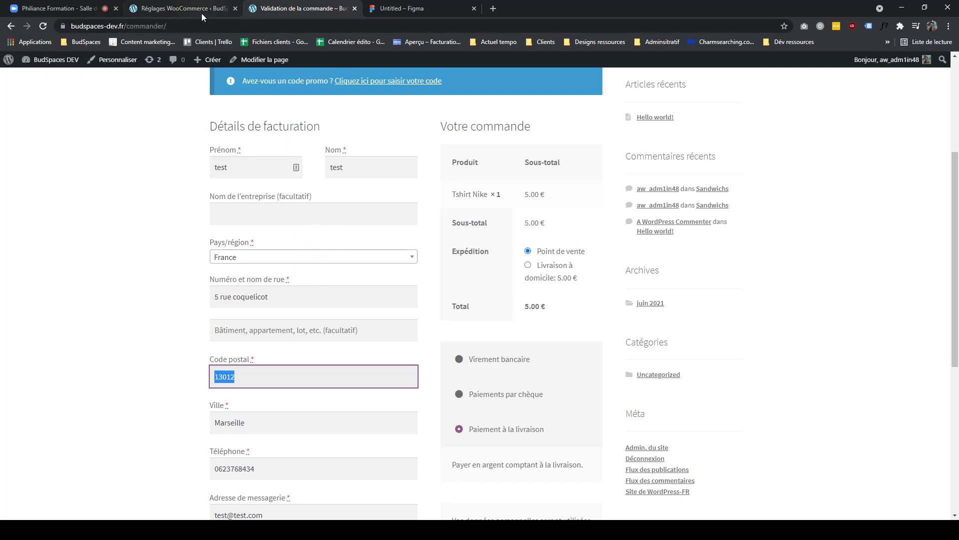
pyautogui.click(251, 371)
pyautogui.moveTo(258, 375); pyautogui.dragTo(198, 378)
pyautogui.click(172, 355)
pyautogui.moveTo(250, 380); pyautogui.dragTo(188, 379)
pyautogui.click(175, 376)
pyautogui.moveTo(276, 380); pyautogui.dragTo(189, 383)
pyautogui.click(292, 378)
pyautogui.moveTo(239, 378); pyautogui.dragTo(179, 387)
pyautogui.click(558, 268)
pyautogui.click(561, 254)
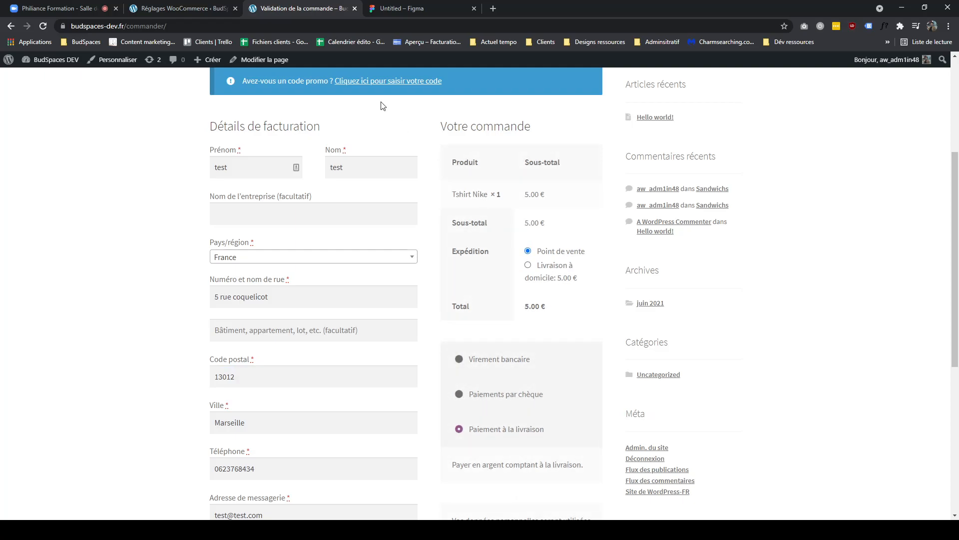
# - Compare the Marseille zone's shipping method with the shipping choices offered at checkout
pyautogui.click(172, 8)
pyautogui.moveTo(791, 398); pyautogui.dragTo(732, 393)
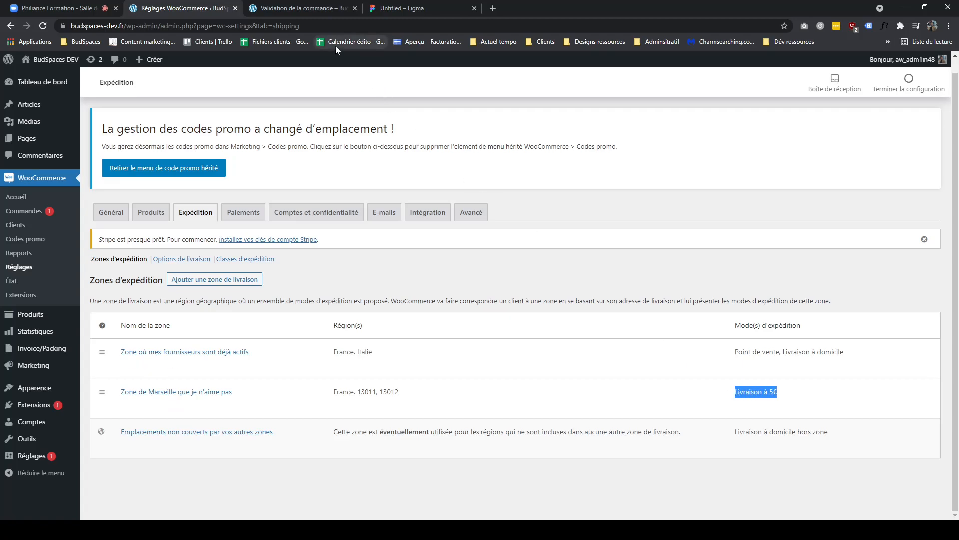
pyautogui.click(302, 9)
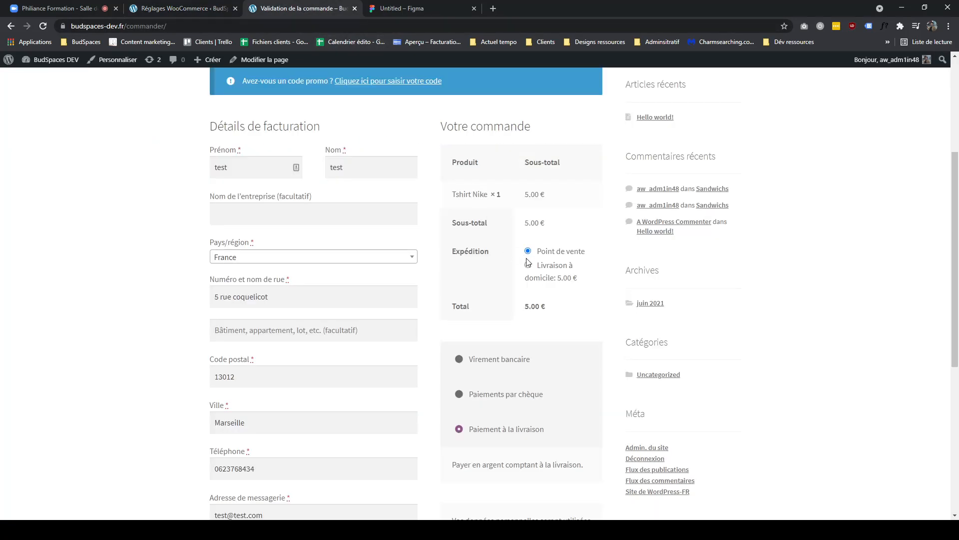
pyautogui.click(194, 11)
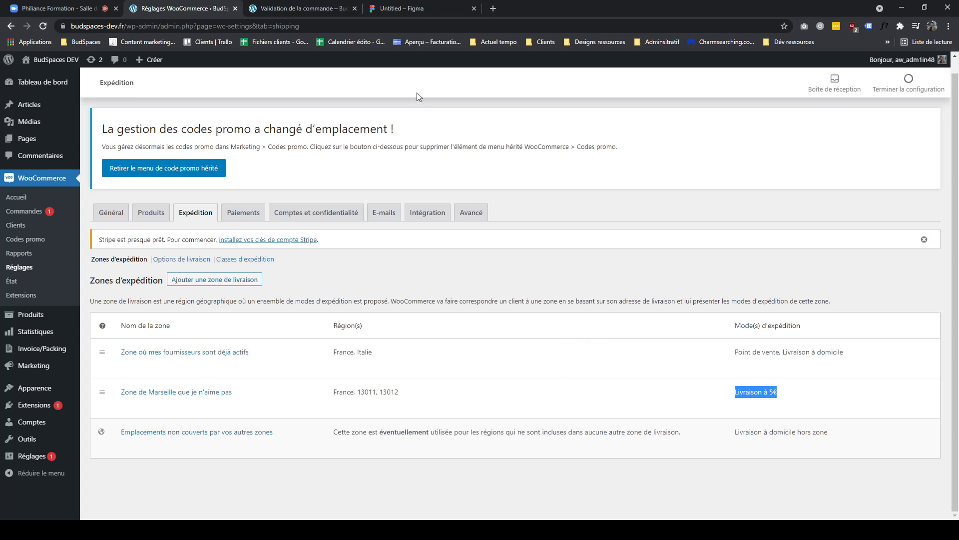
pyautogui.click(300, 8)
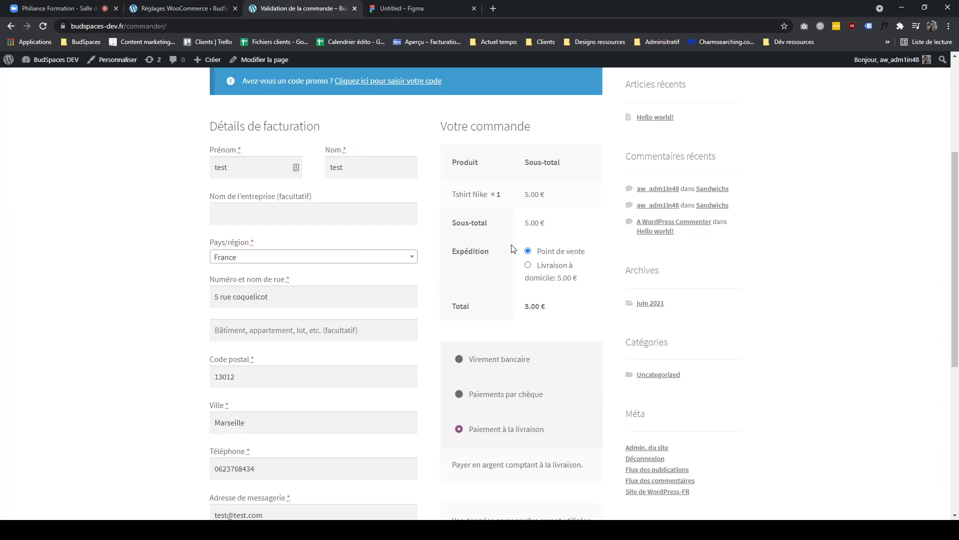
pyautogui.click(201, 10)
pyautogui.click(289, 13)
pyautogui.tripleClick(587, 282)
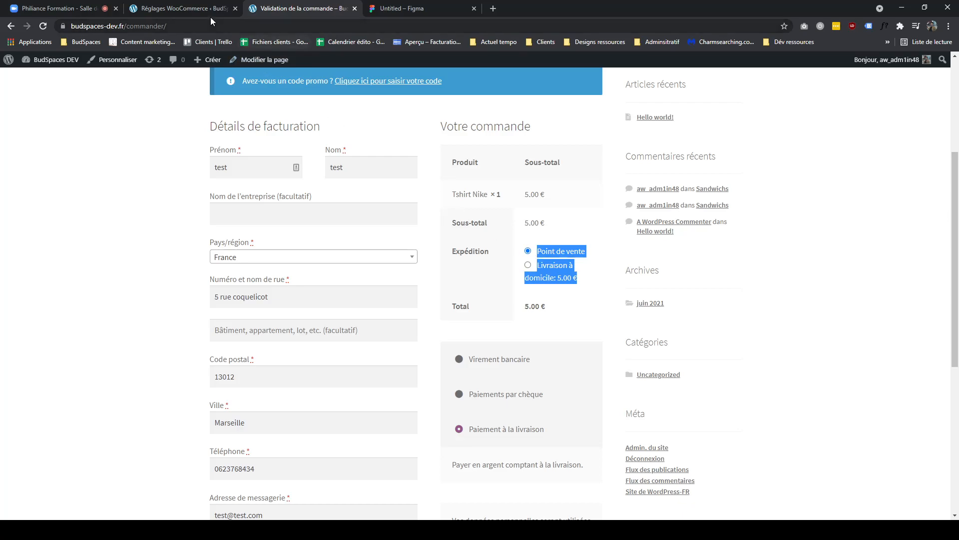
pyautogui.doubleClick(548, 253)
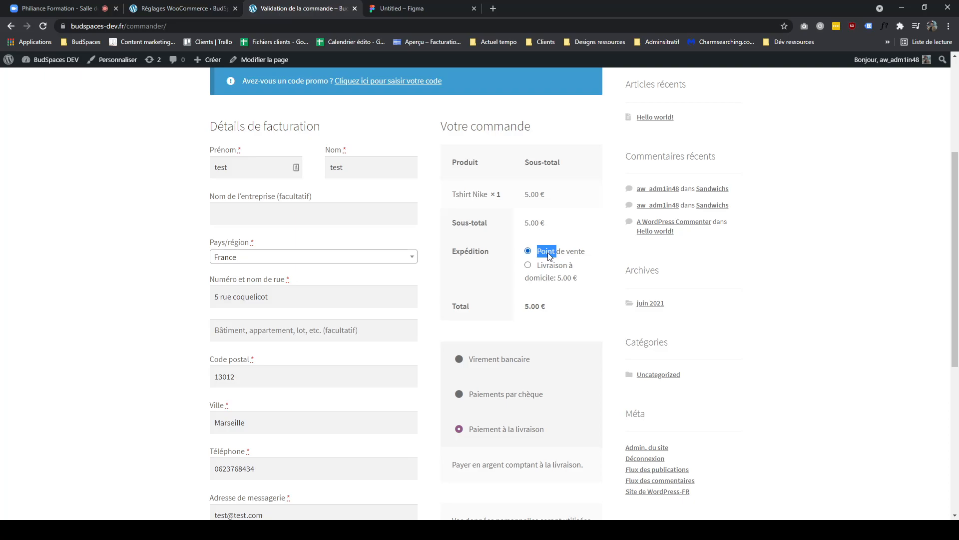
# - Switch to the Zoom meeting, open the chat and set the message recipient to Tout le monde
pyautogui.click(78, 14)
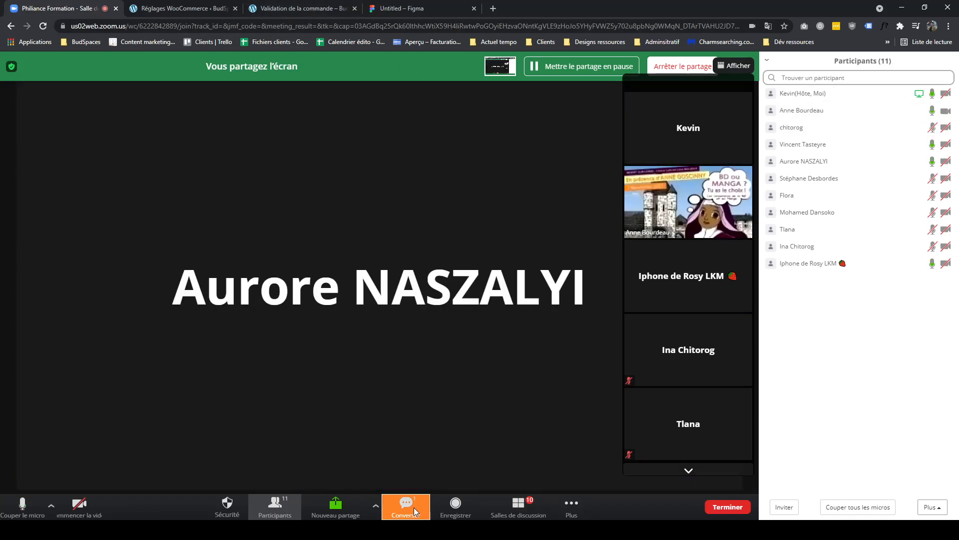
pyautogui.click(415, 511)
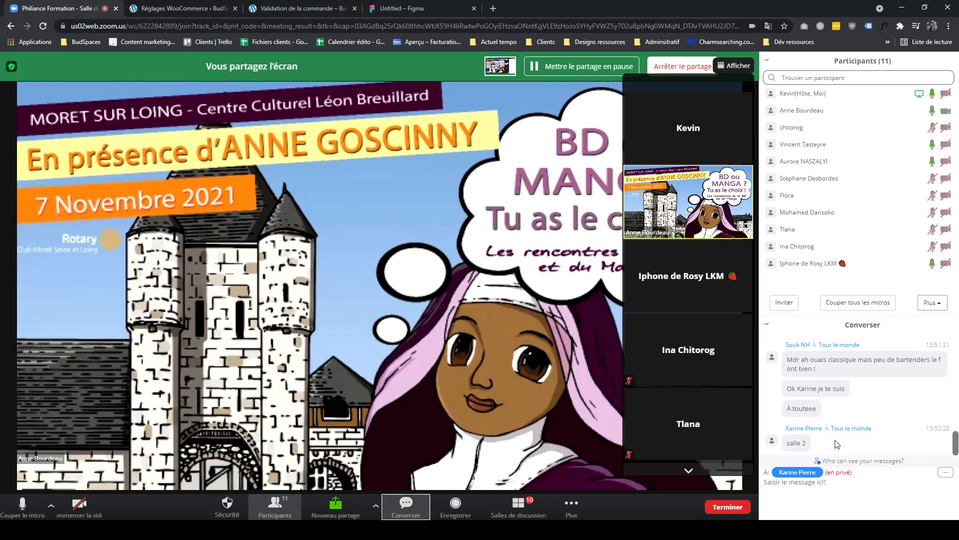
pyautogui.scroll(4, 819, 409)
pyautogui.scroll(-3, 862, 403)
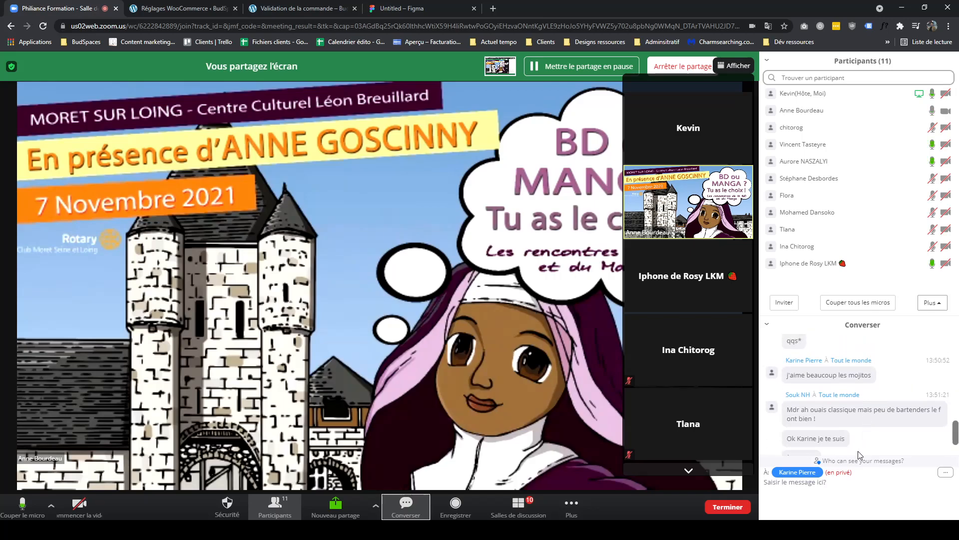
pyautogui.scroll(3, 819, 438)
pyautogui.click(413, 514)
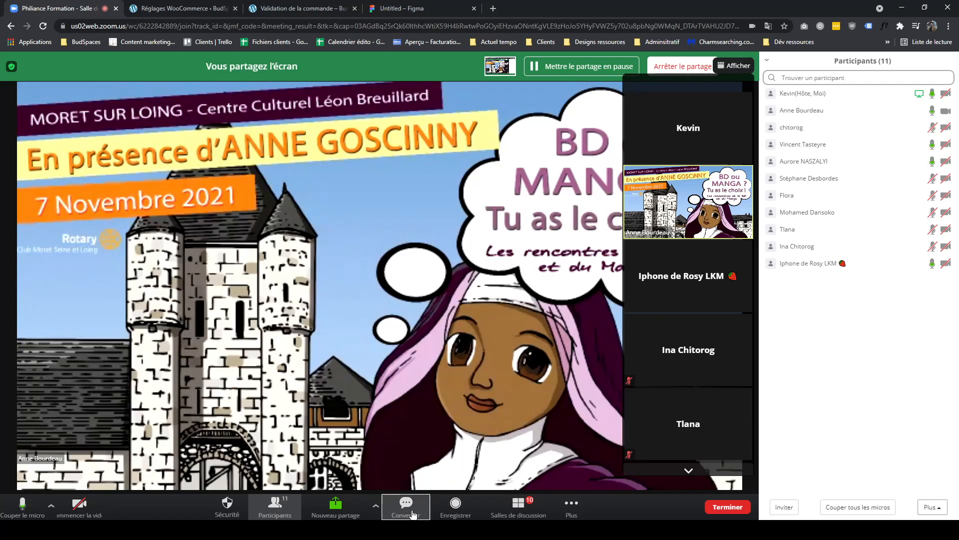
pyautogui.click(413, 515)
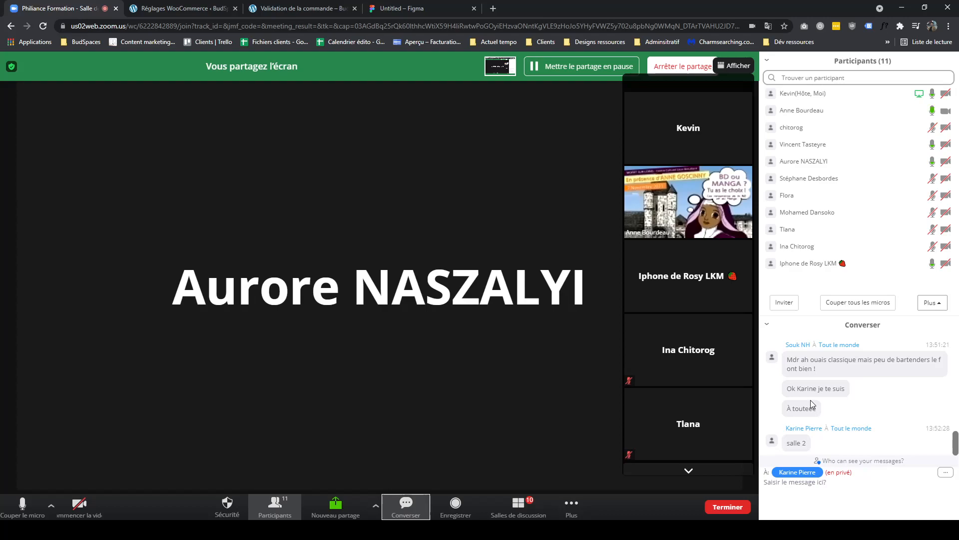
pyautogui.scroll(2, 812, 404)
pyautogui.click(767, 324)
pyautogui.scroll(-2, 846, 364)
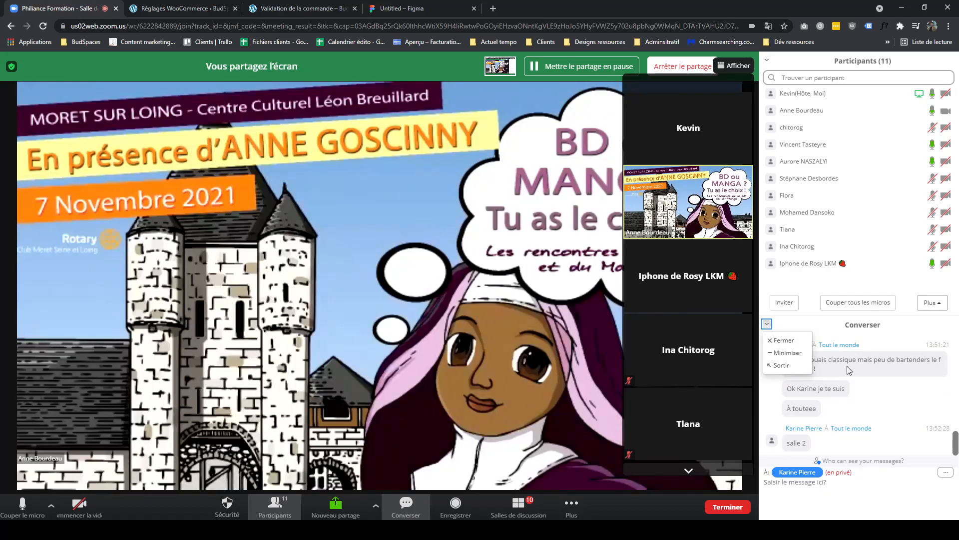
pyautogui.click(799, 472)
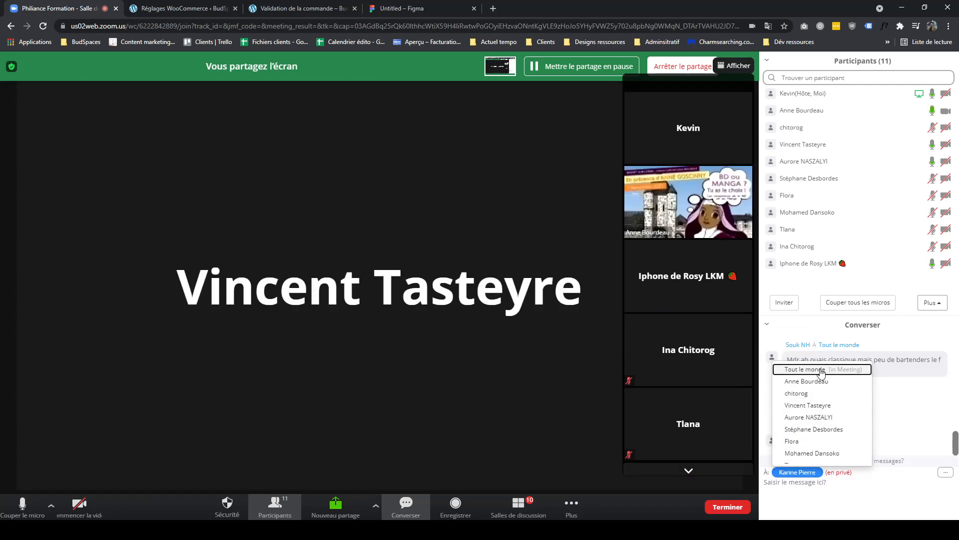
pyautogui.click(821, 370)
pyautogui.click(942, 471)
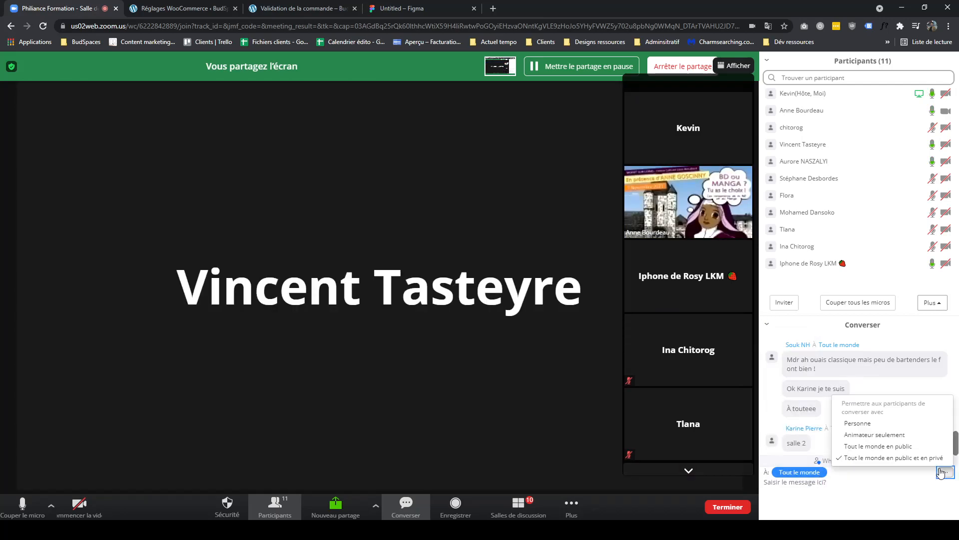
pyautogui.click(910, 479)
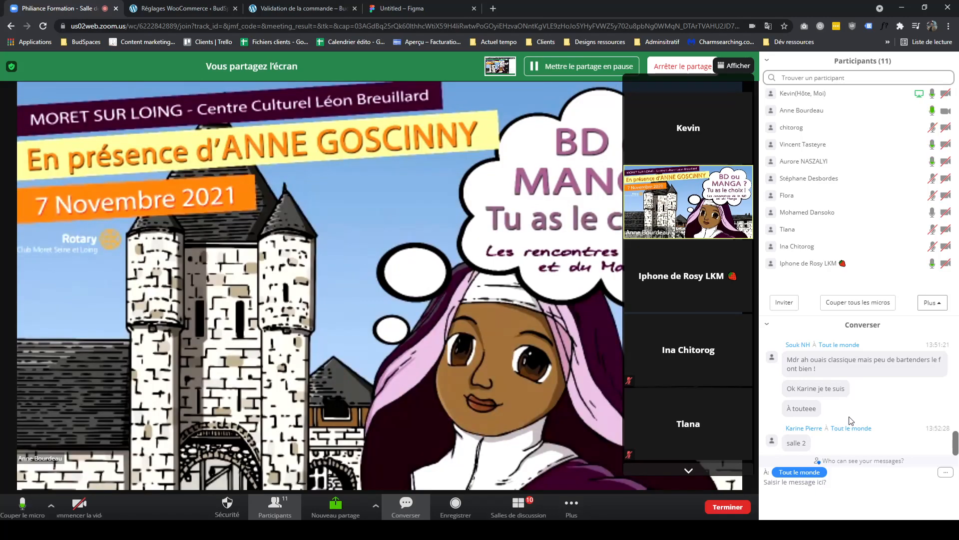
# - Search Google in a new tab for carte de france paris and open a map image result
pyautogui.click(493, 9)
pyautogui.write('carte de')
pyautogui.press('BackSpace')
pyautogui.press('BackSpace')
pyautogui.press('BackSpace')
pyautogui.write('de france paris')
pyautogui.press('Return')
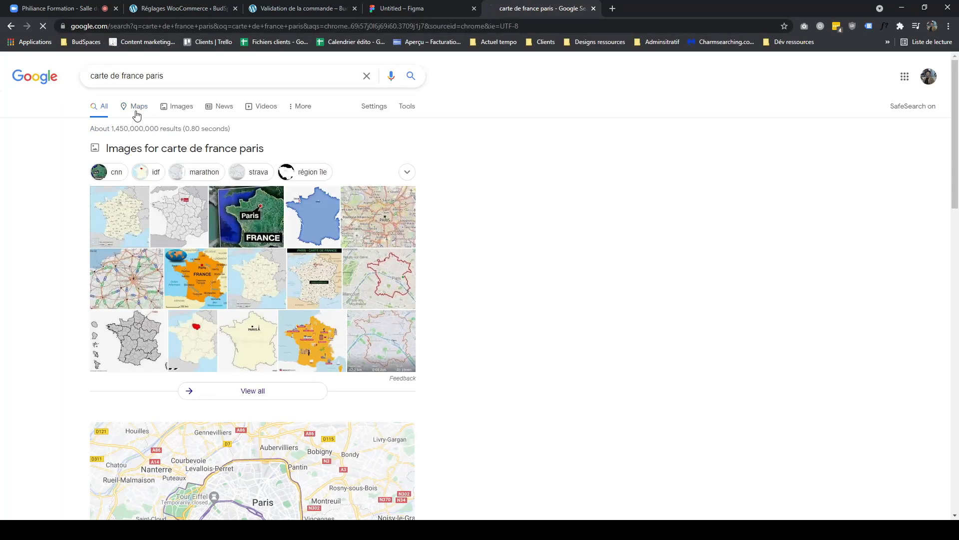
pyautogui.click(138, 116)
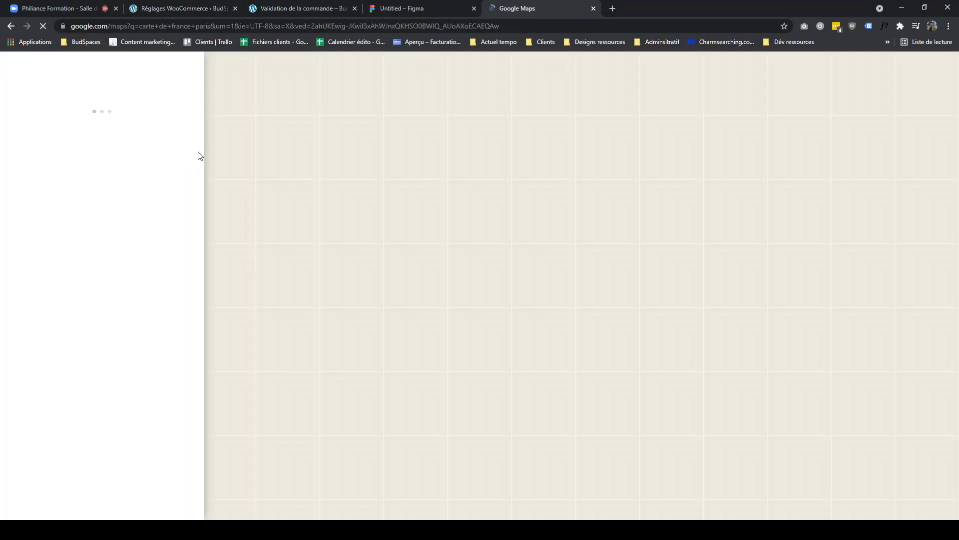
pyautogui.hotkey('alt', 'Left')
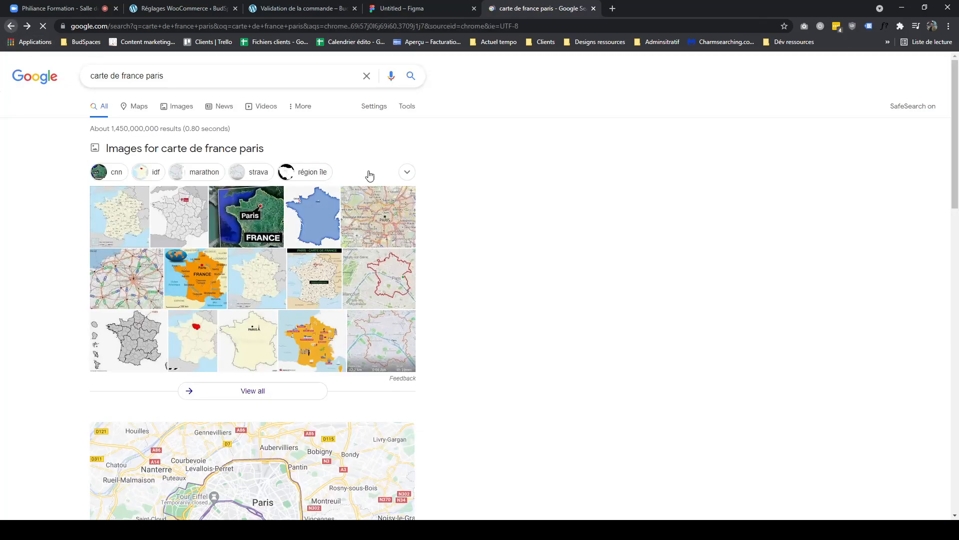
pyautogui.click(265, 221)
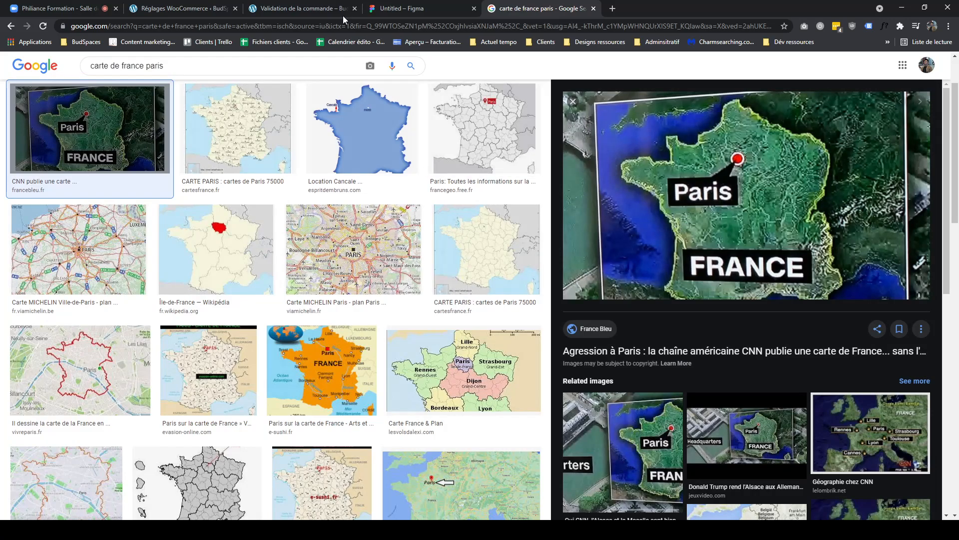
pyautogui.click(285, 8)
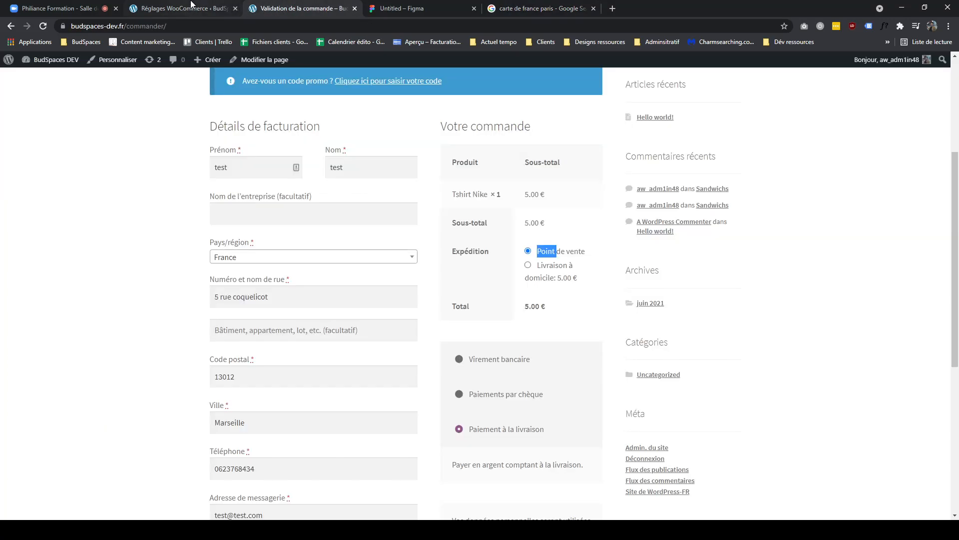
pyautogui.click(80, 8)
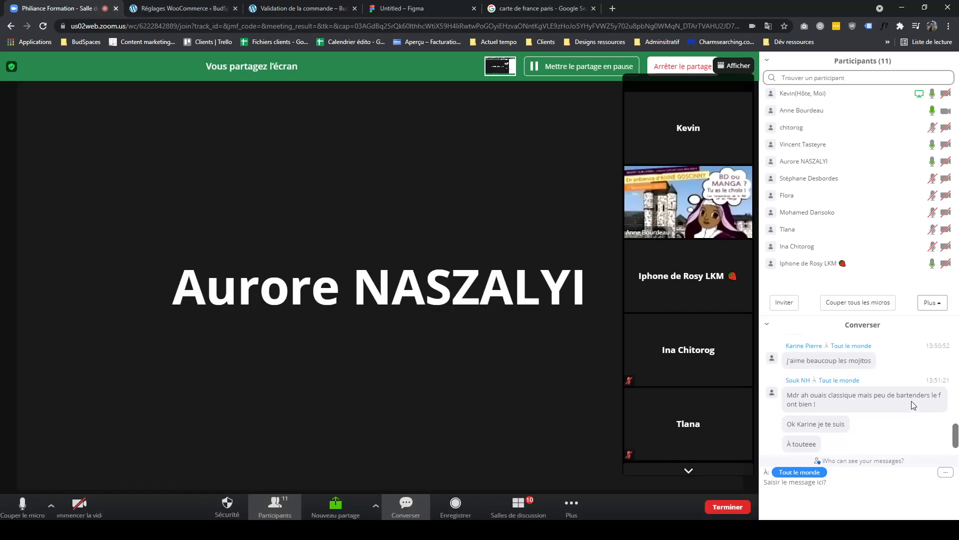
pyautogui.click(200, 9)
pyautogui.click(266, 12)
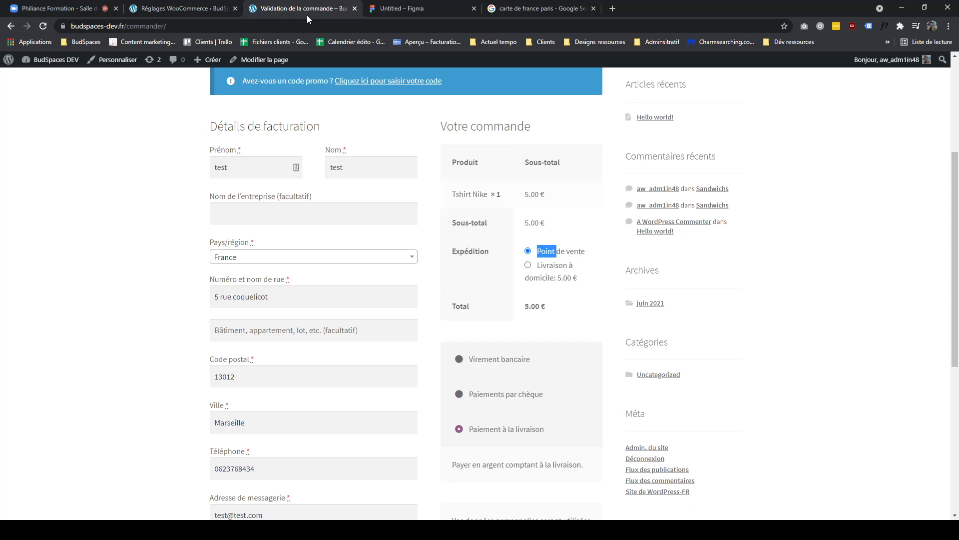
pyautogui.click(508, 11)
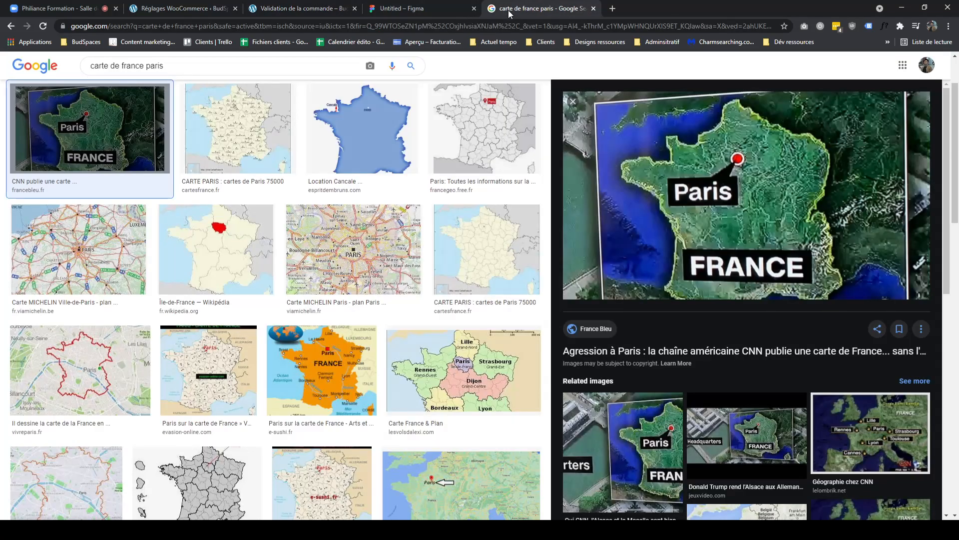
pyautogui.click(310, 8)
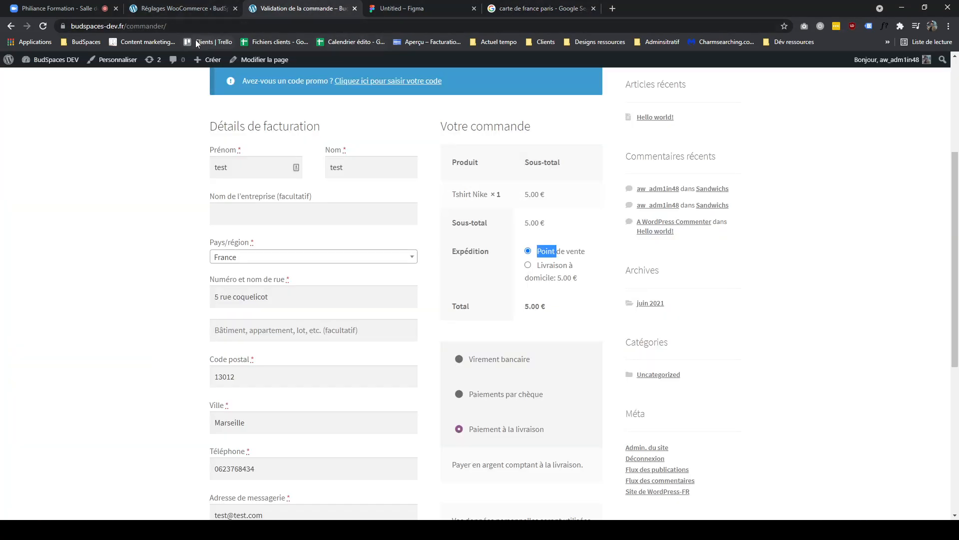
pyautogui.click(75, 9)
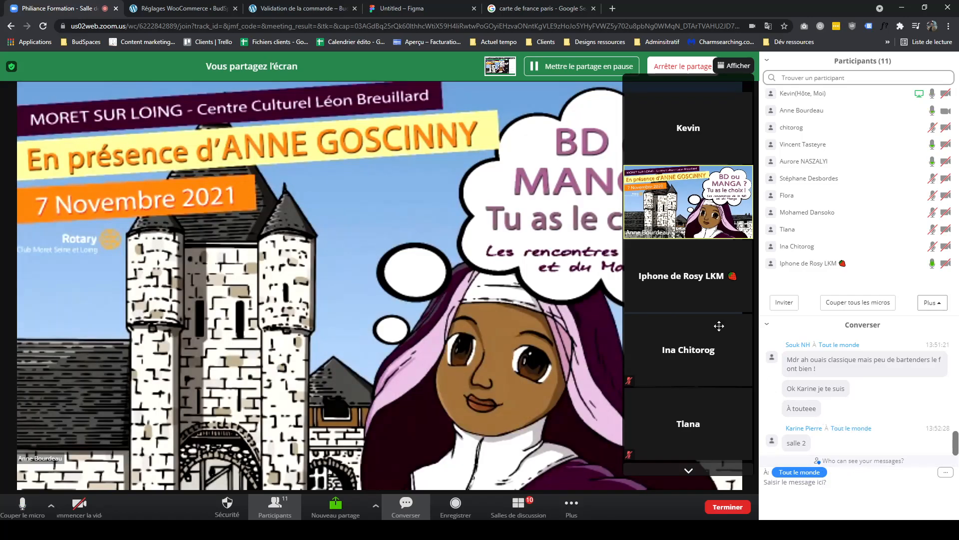
pyautogui.click(299, 8)
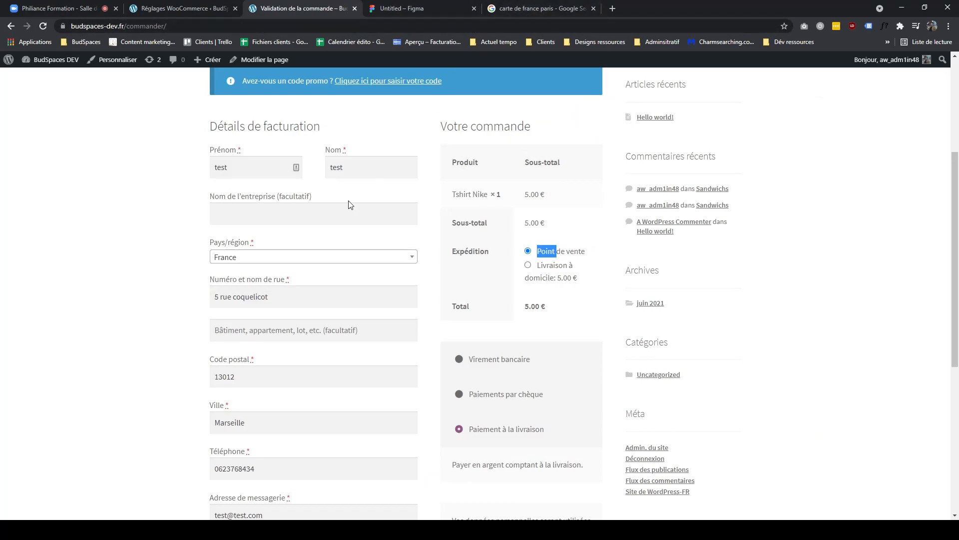
pyautogui.click(176, 289)
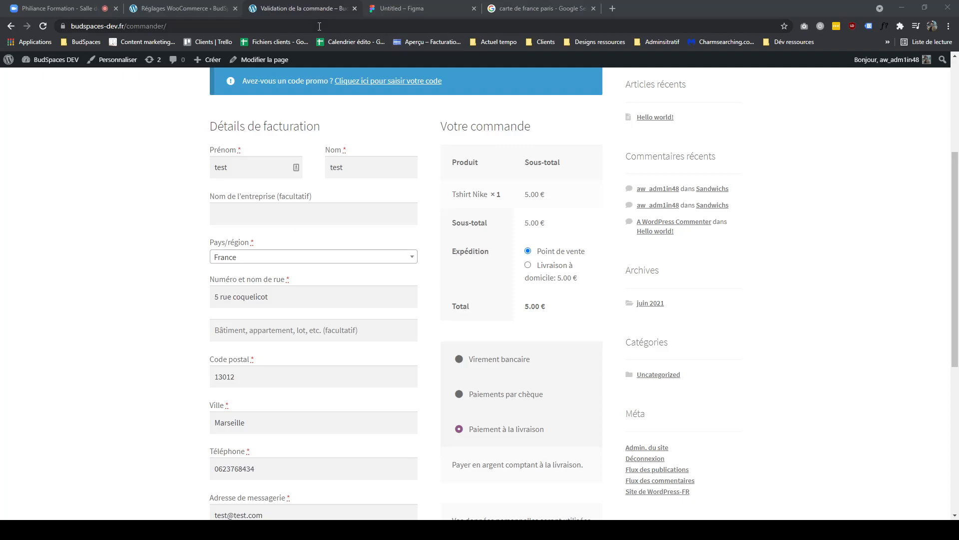
# - Compare the shipping zones' regions and methods with the shipping choices offered at checkout
pyautogui.click(206, 12)
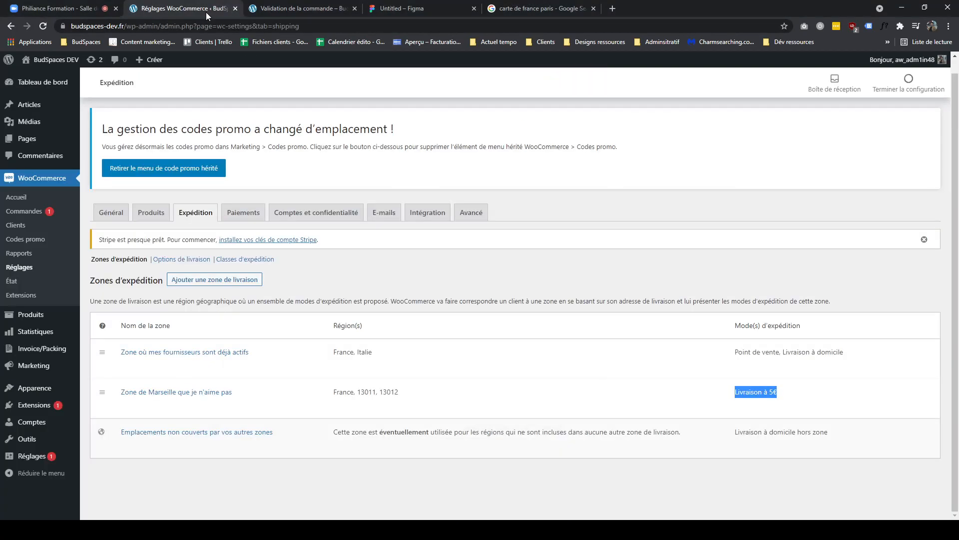
pyautogui.click(780, 395)
pyautogui.moveTo(779, 394); pyautogui.dragTo(730, 392)
pyautogui.moveTo(851, 358); pyautogui.dragTo(721, 352)
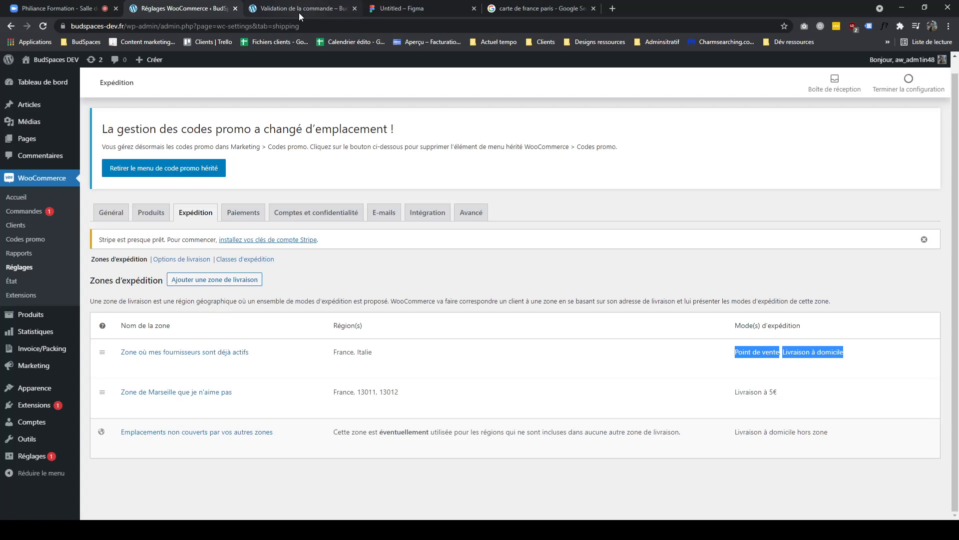
pyautogui.click(74, 10)
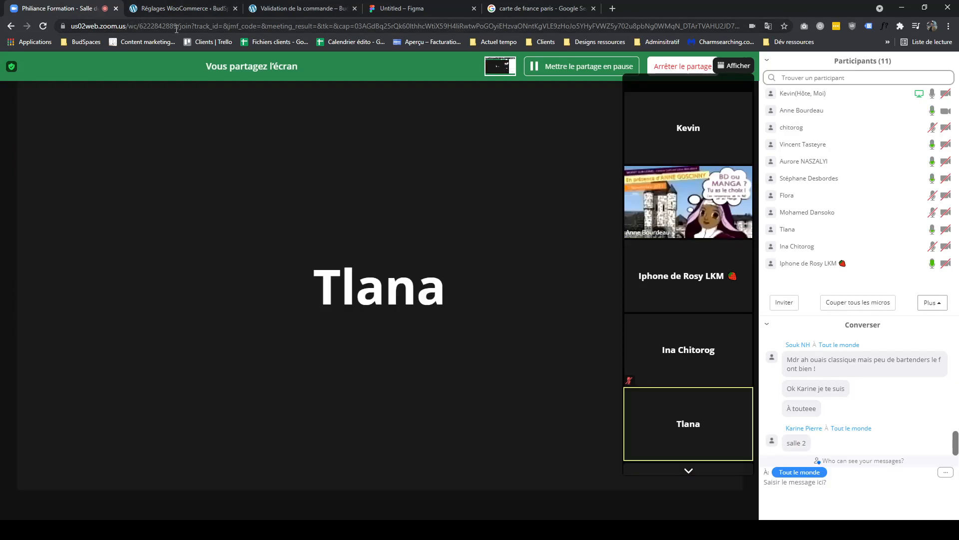
pyautogui.click(197, 10)
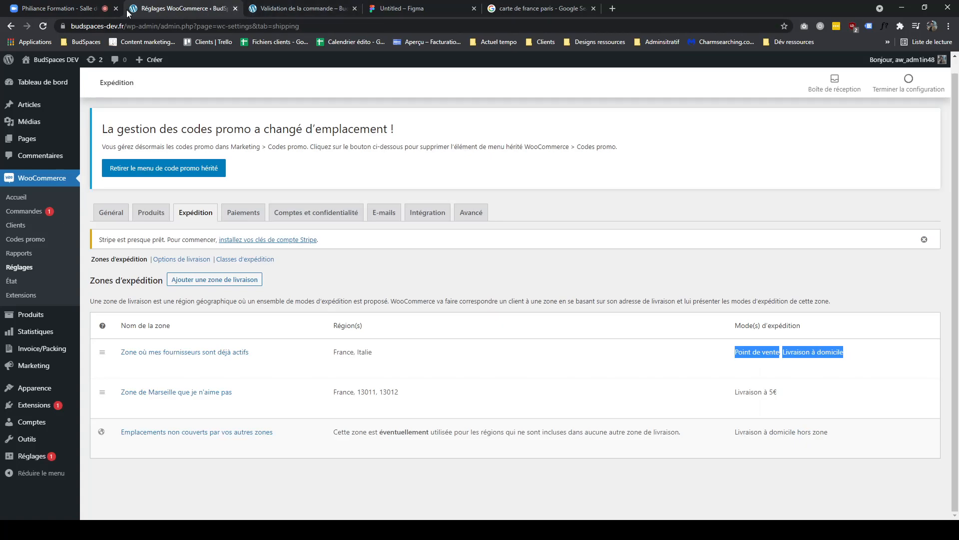
pyautogui.click(310, 8)
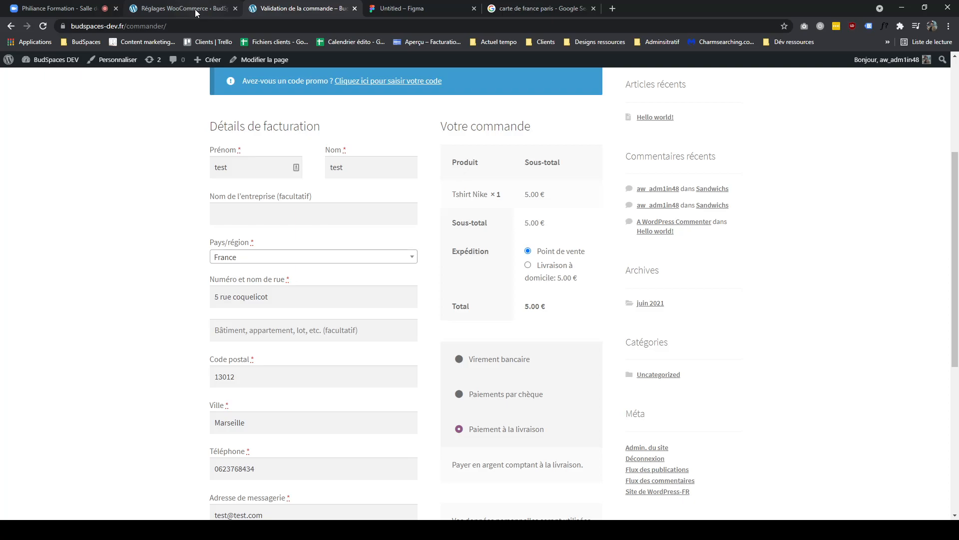
pyautogui.click(195, 9)
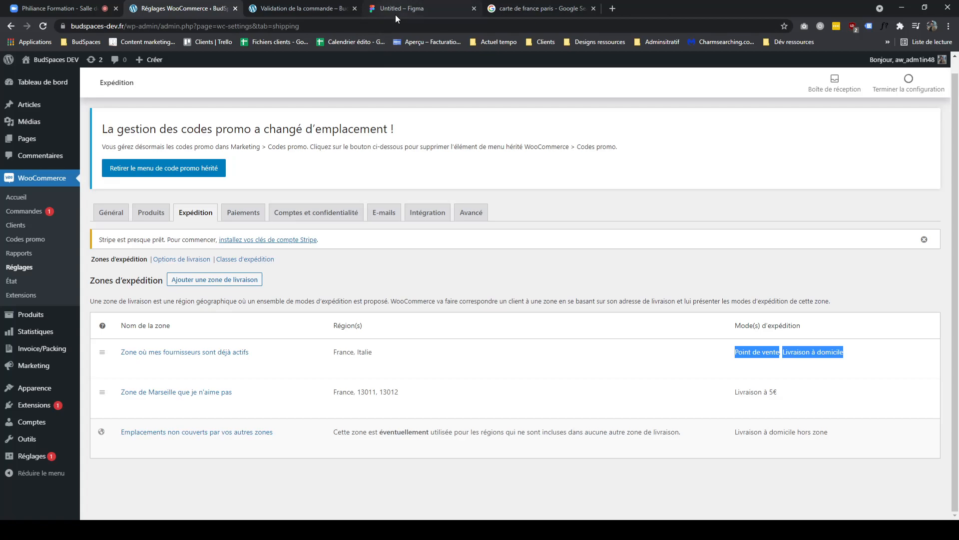
pyautogui.click(329, 10)
pyautogui.click(159, 10)
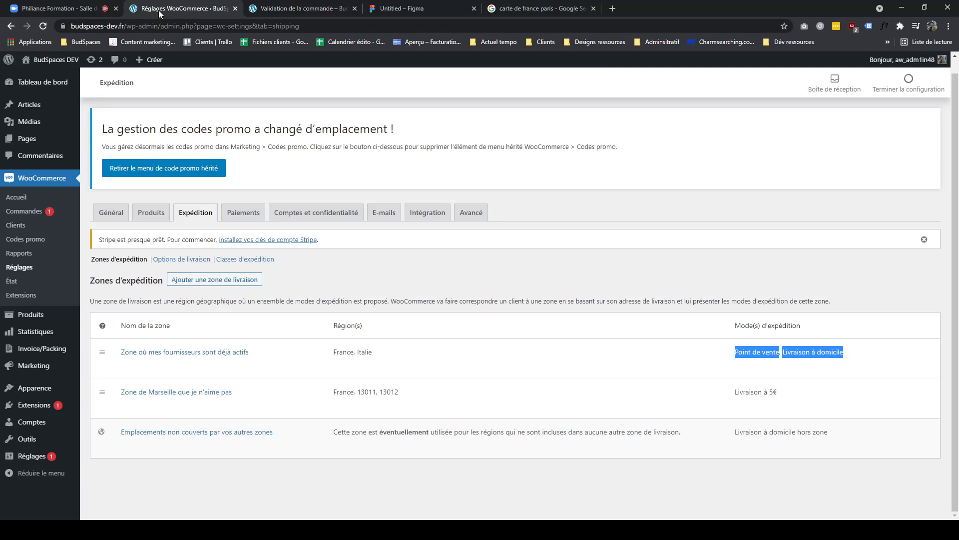
pyautogui.click(280, 10)
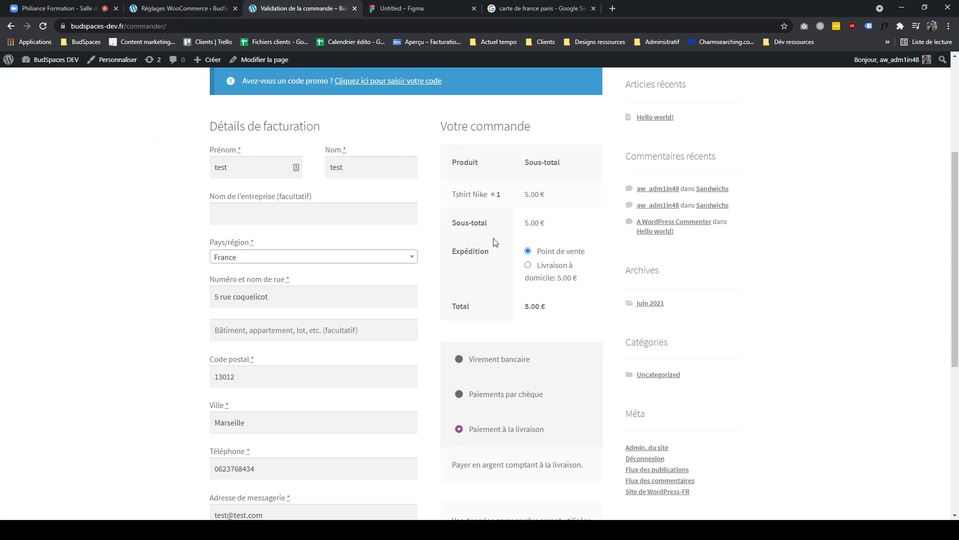
pyautogui.tripleClick(581, 281)
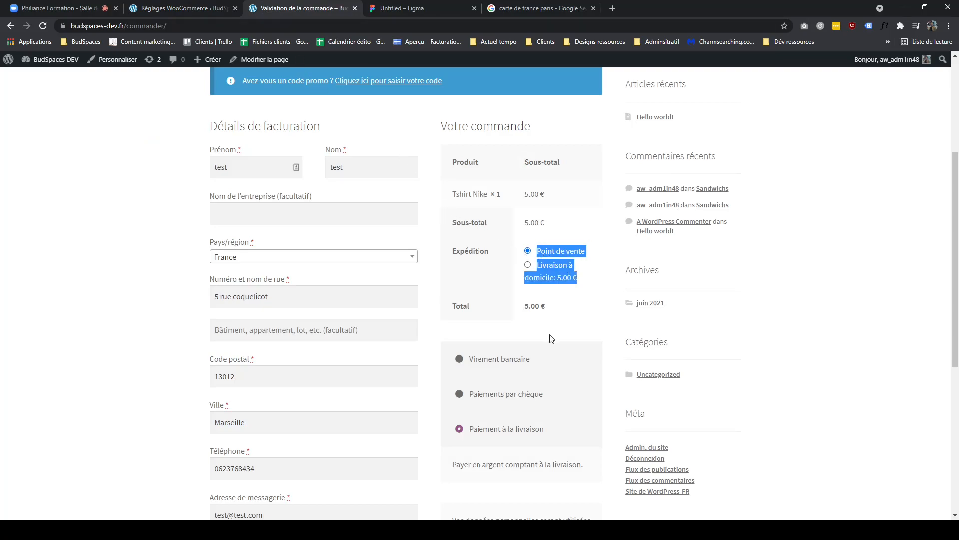
# - Circle the first zone's shipping methods in the FigJam diagram with the marker
pyautogui.click(407, 11)
pyautogui.hscroll(10, 652, 300)
pyautogui.moveTo(488, 223); pyautogui.dragTo(609, 390)
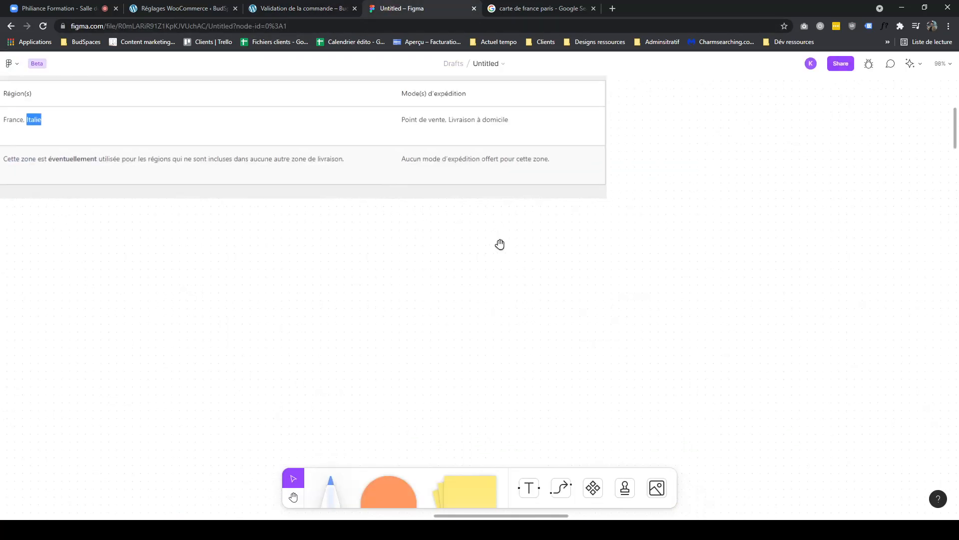
pyautogui.moveTo(569, 354); pyautogui.dragTo(632, 318)
pyautogui.scroll(-2, 733, 335)
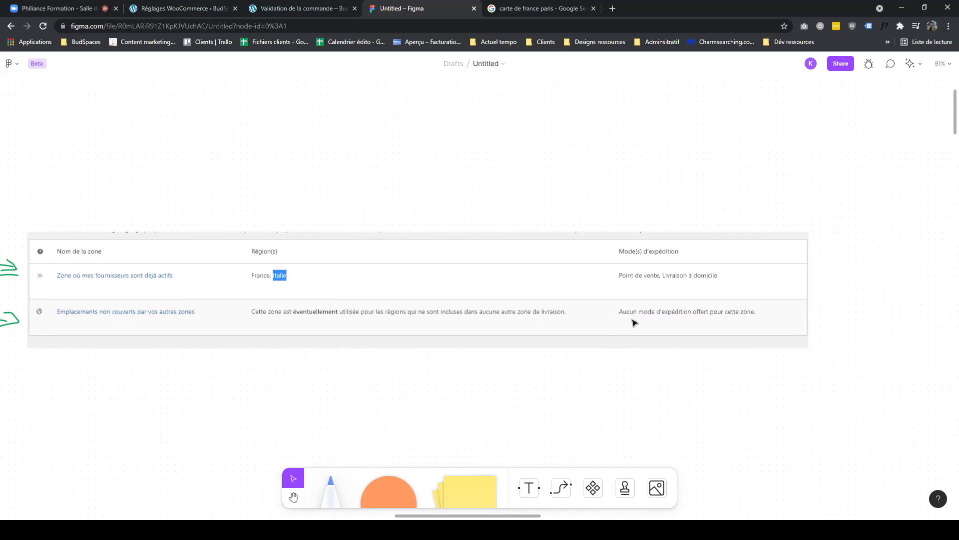
pyautogui.click(330, 485)
pyautogui.moveTo(728, 266)
pyautogui.mouseDown()
pyautogui.moveTo(600, 274)
pyautogui.moveTo(736, 265)
pyautogui.moveTo(727, 264)
pyautogui.mouseUp()
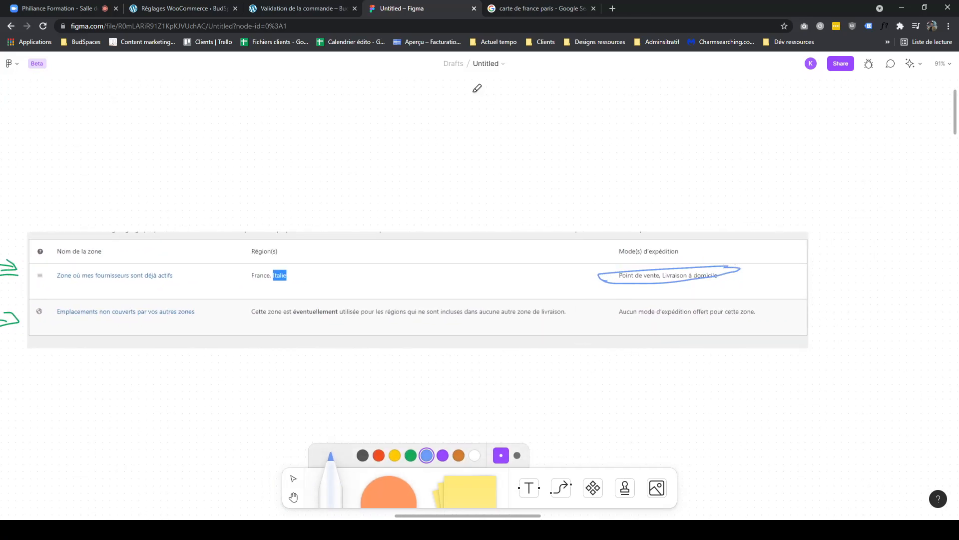
# - Open the suppliers zone to inspect its regions and shipping methods, then return to the zones list
pyautogui.click(300, 9)
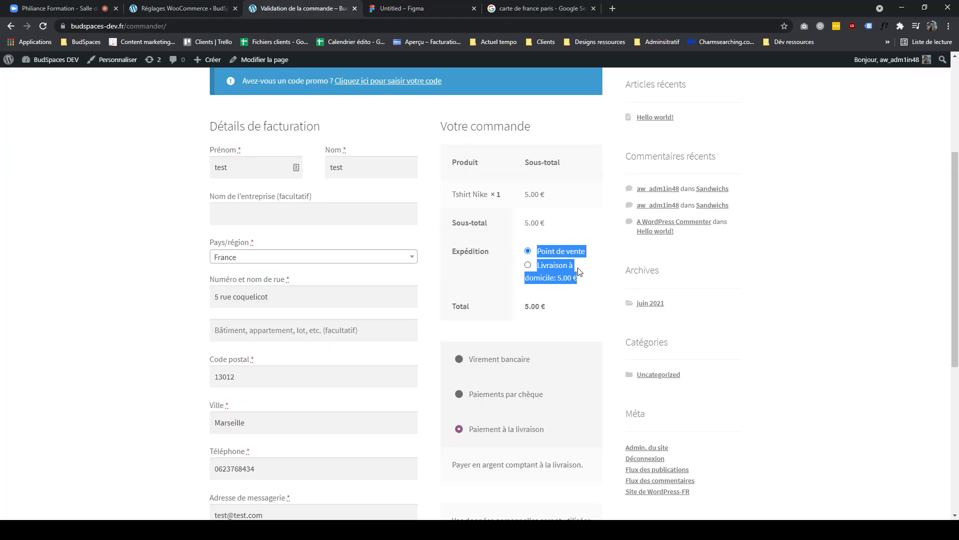
pyautogui.click(185, 10)
pyautogui.moveTo(851, 359); pyautogui.dragTo(709, 360)
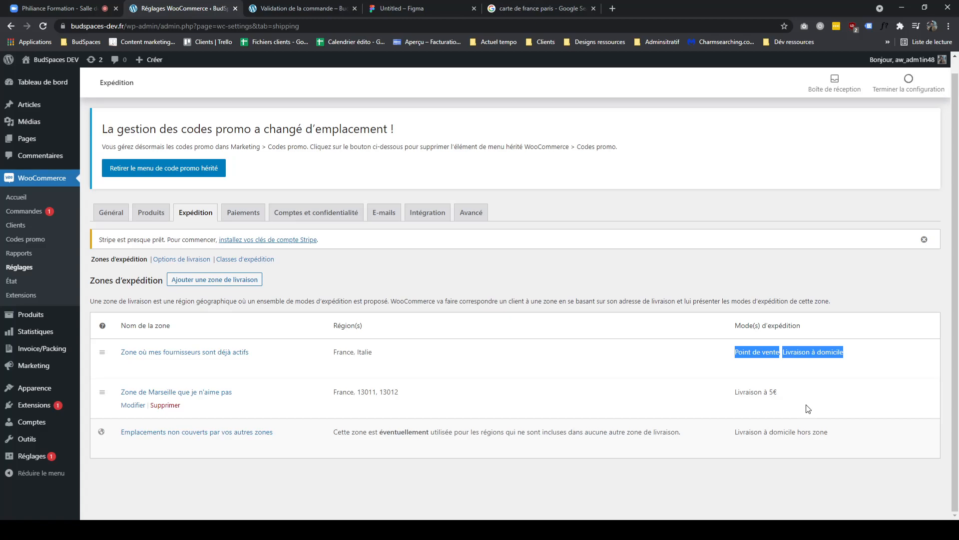
pyautogui.moveTo(800, 394); pyautogui.dragTo(712, 397)
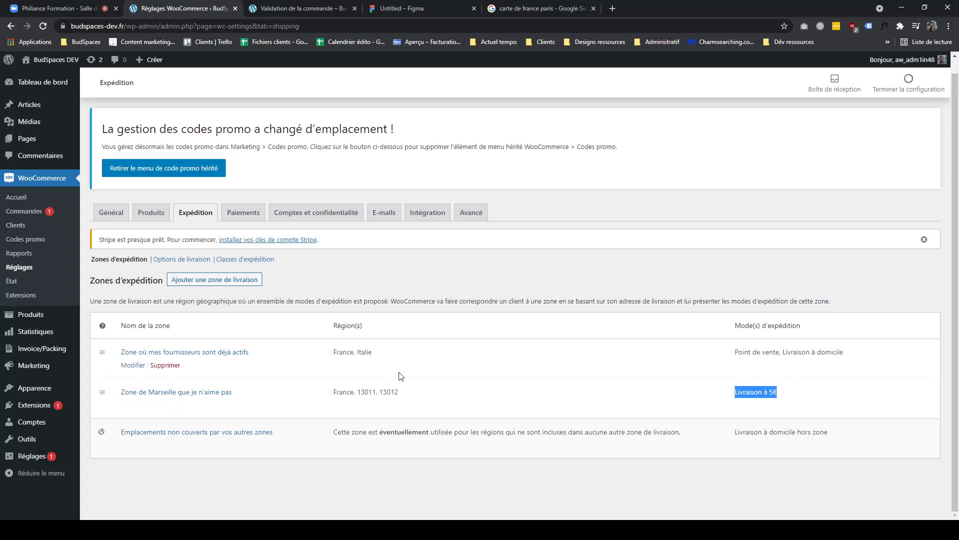
pyautogui.moveTo(398, 353); pyautogui.dragTo(332, 354)
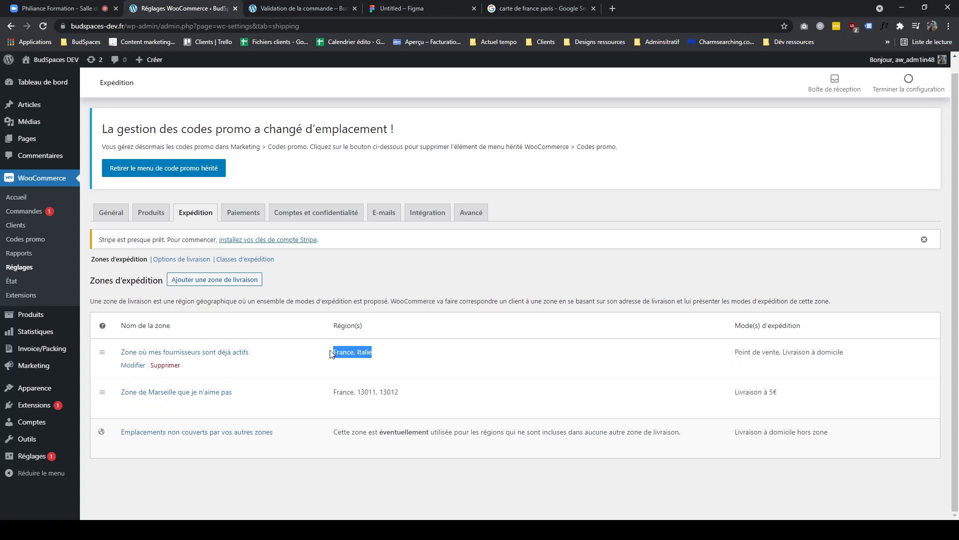
pyautogui.tripleClick(358, 355)
pyautogui.moveTo(385, 356); pyautogui.dragTo(333, 352)
pyautogui.moveTo(734, 353); pyautogui.dragTo(858, 361)
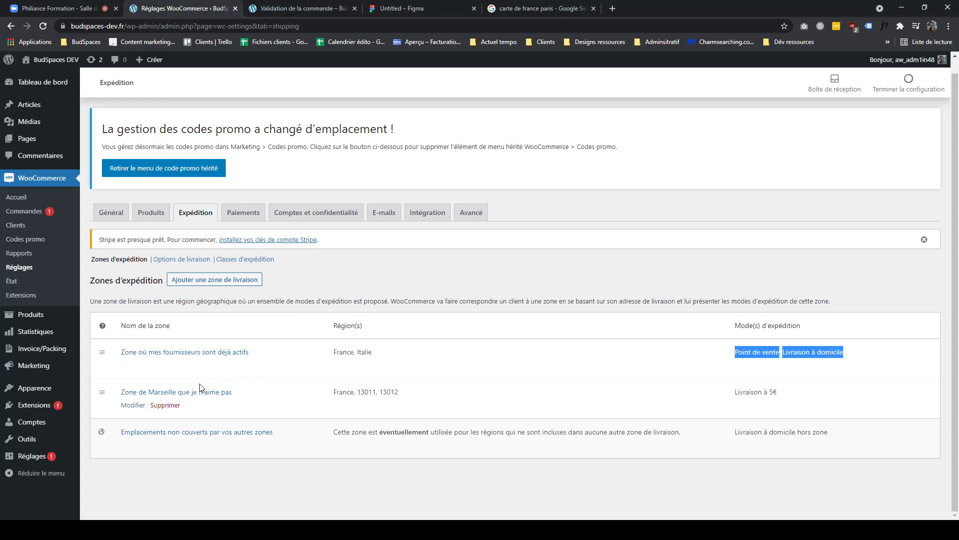
pyautogui.moveTo(181, 374)
pyautogui.click(133, 364)
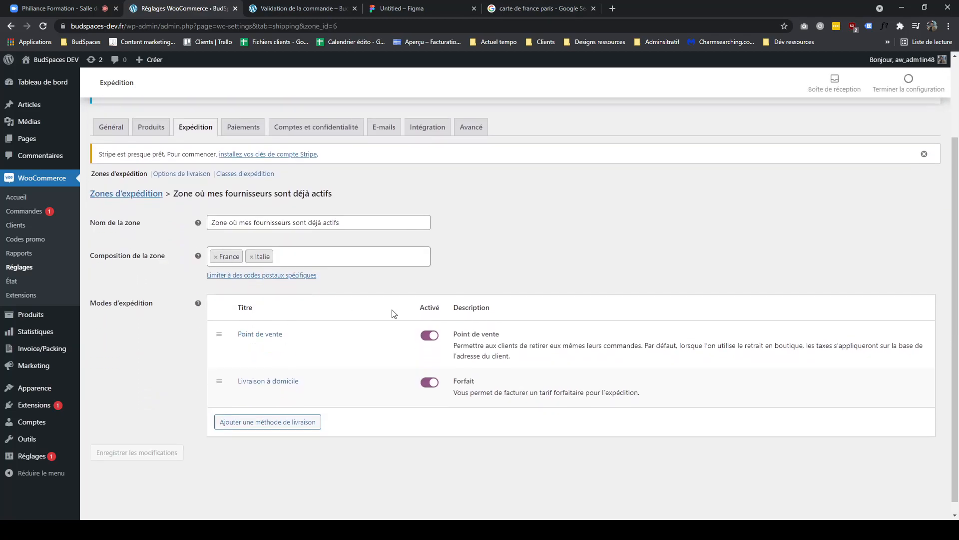
pyautogui.click(11, 26)
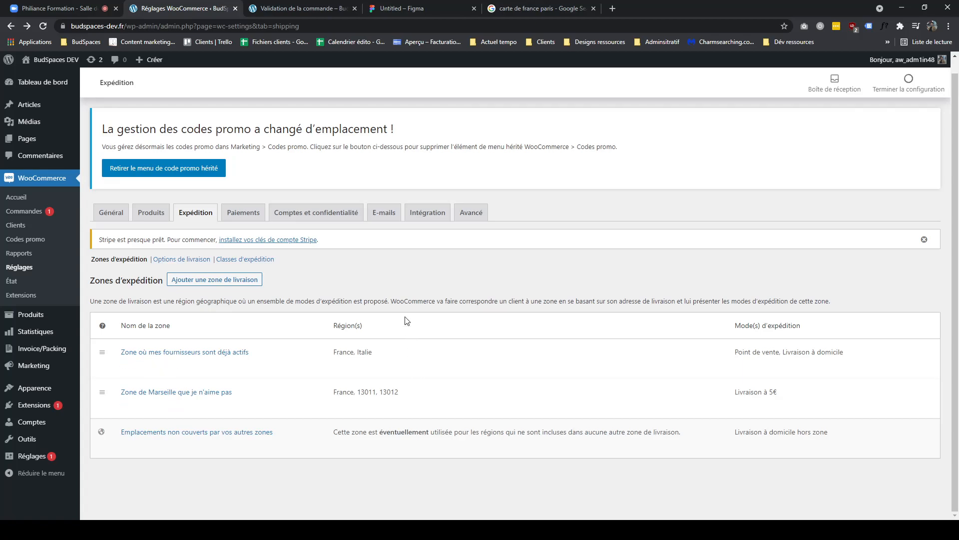
pyautogui.click(305, 8)
pyautogui.click(91, 10)
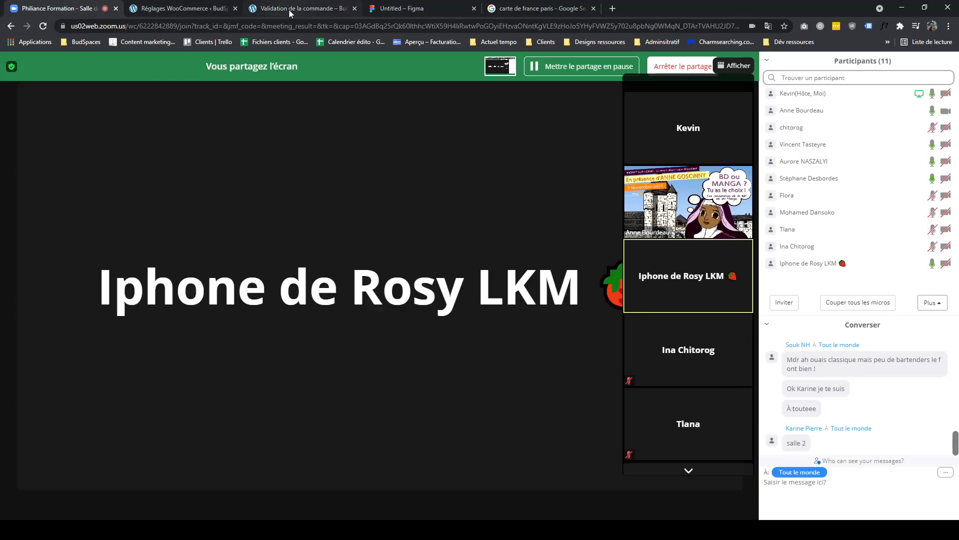
pyautogui.click(288, 10)
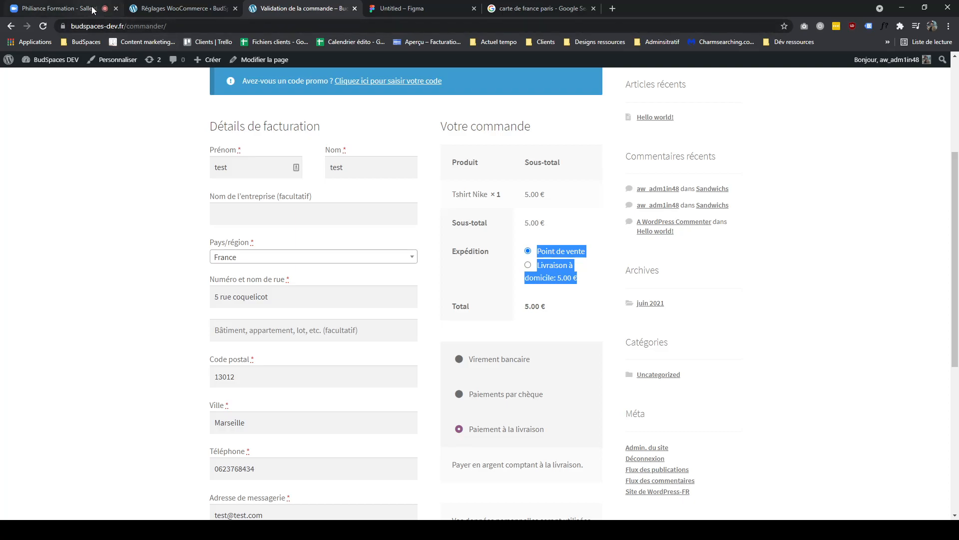
pyautogui.click(102, 9)
pyautogui.click(264, 13)
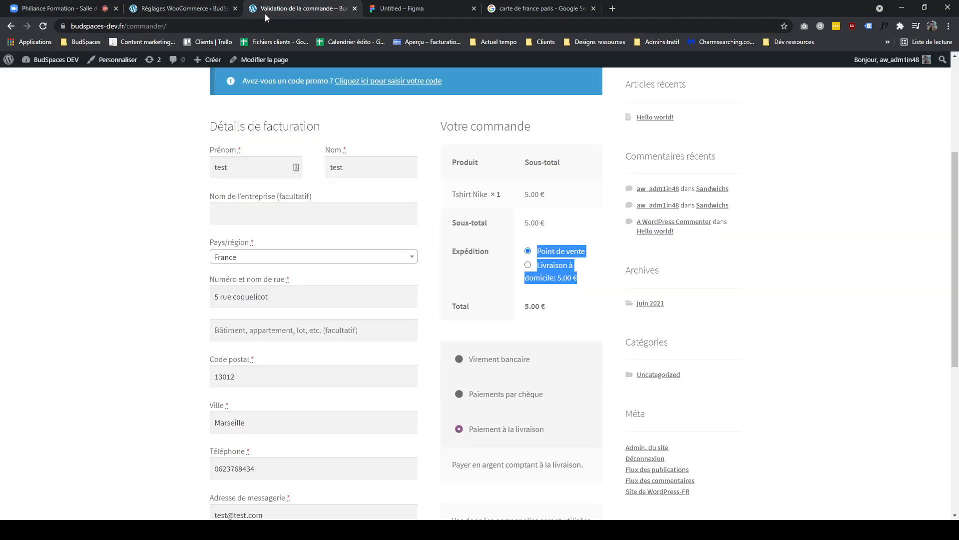
pyautogui.click(102, 11)
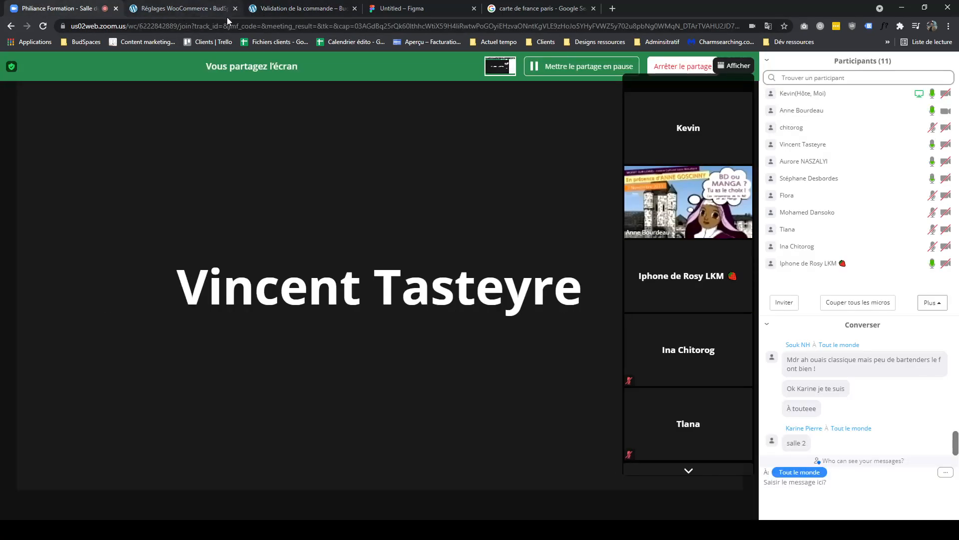
pyautogui.click(278, 16)
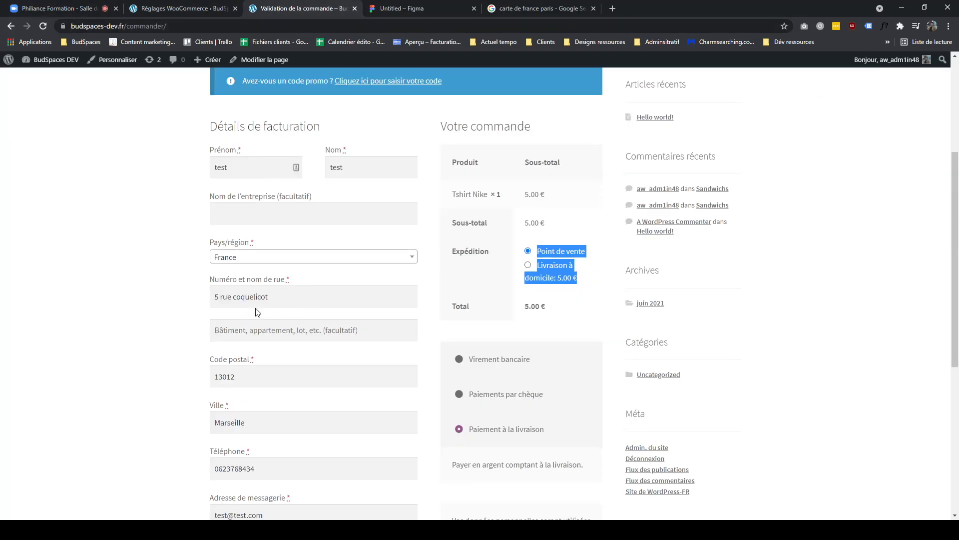
pyautogui.click(234, 257)
pyautogui.click(179, 256)
pyautogui.click(184, 7)
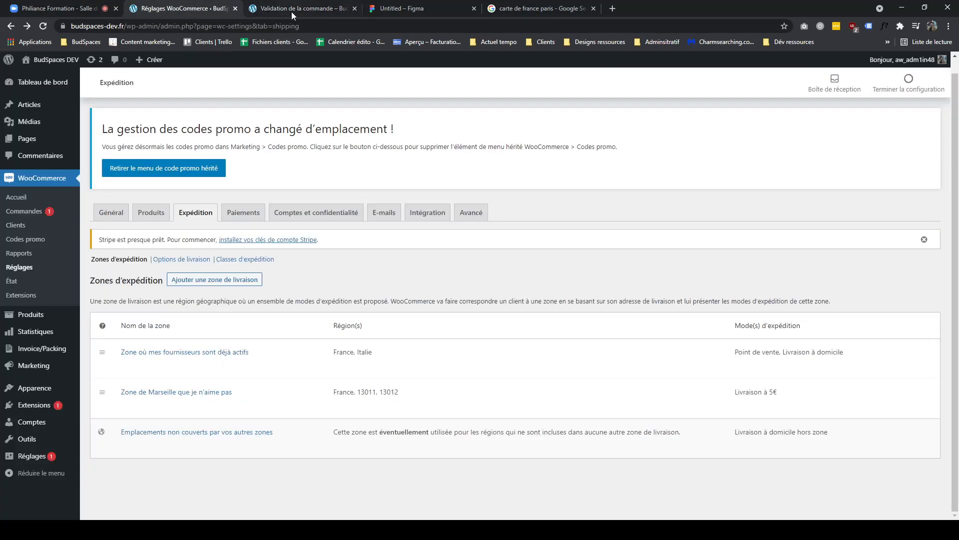
pyautogui.click(292, 11)
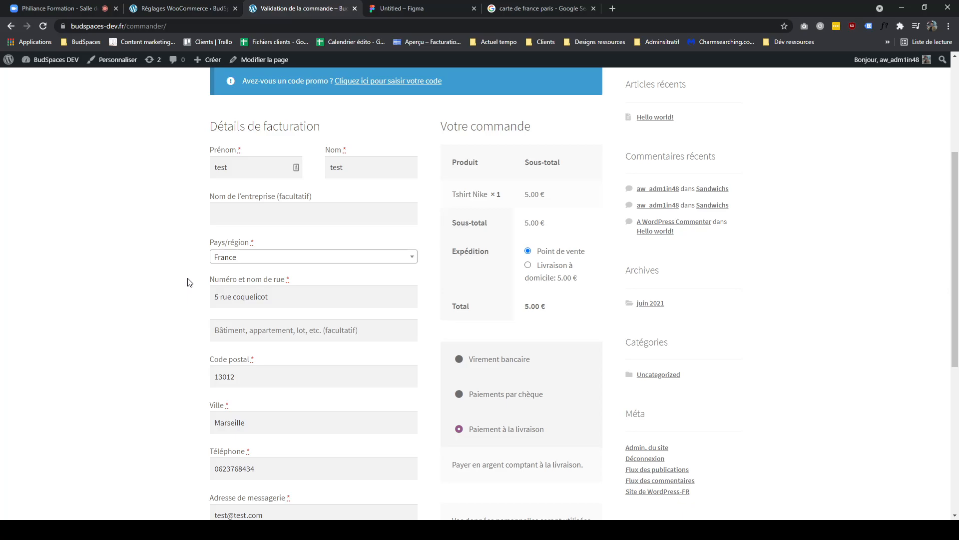
pyautogui.click(223, 263)
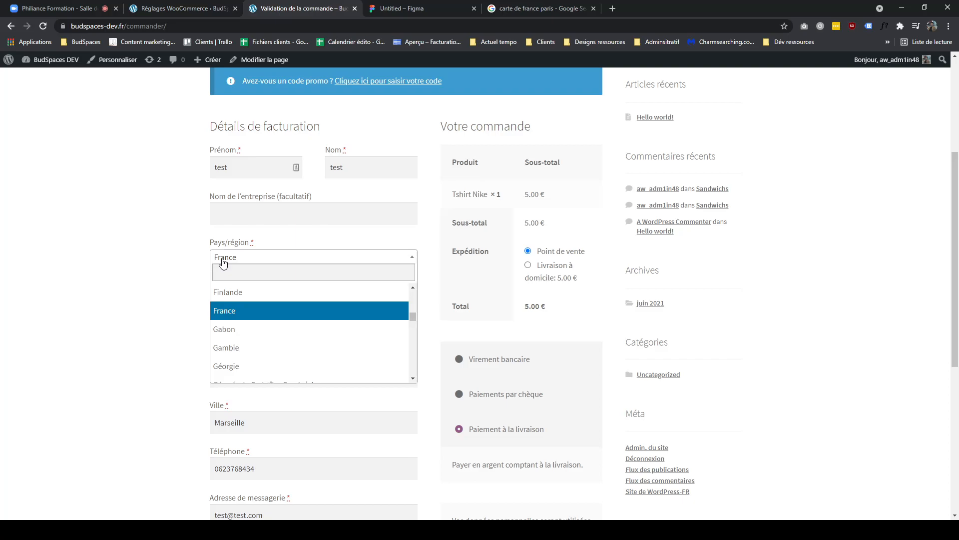
pyautogui.click(219, 310)
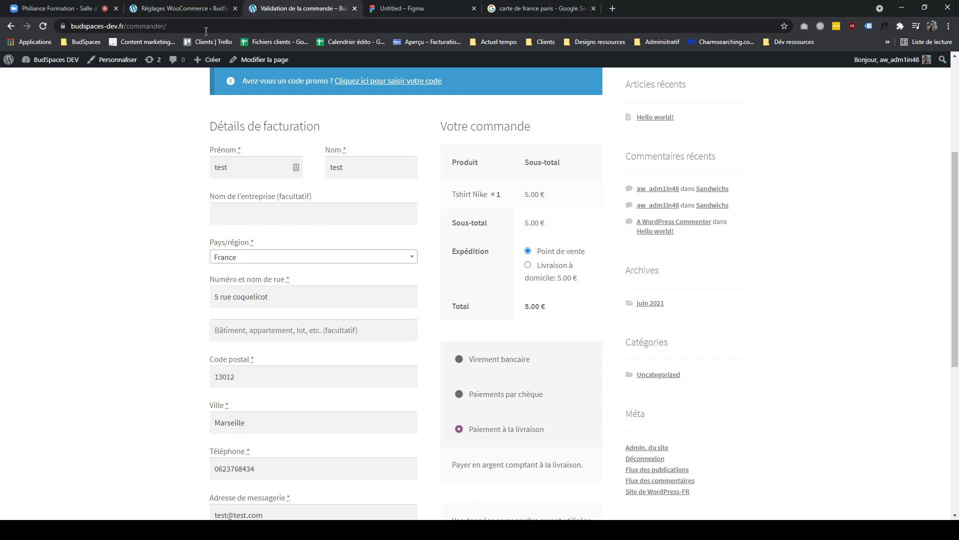
# - Move the Marseille zone above the suppliers zone in the shipping zones list
pyautogui.click(196, 13)
pyautogui.moveTo(373, 352); pyautogui.dragTo(331, 353)
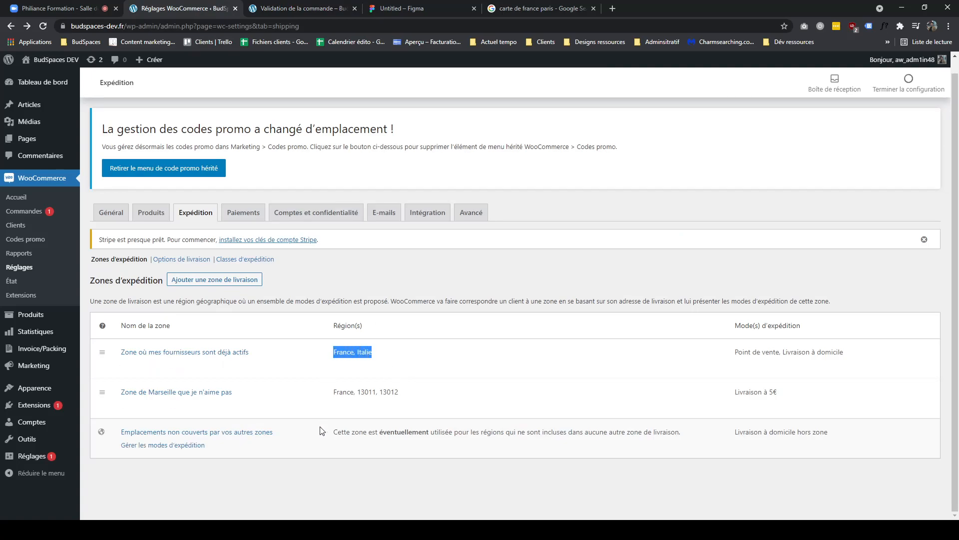
pyautogui.moveTo(734, 353); pyautogui.dragTo(858, 364)
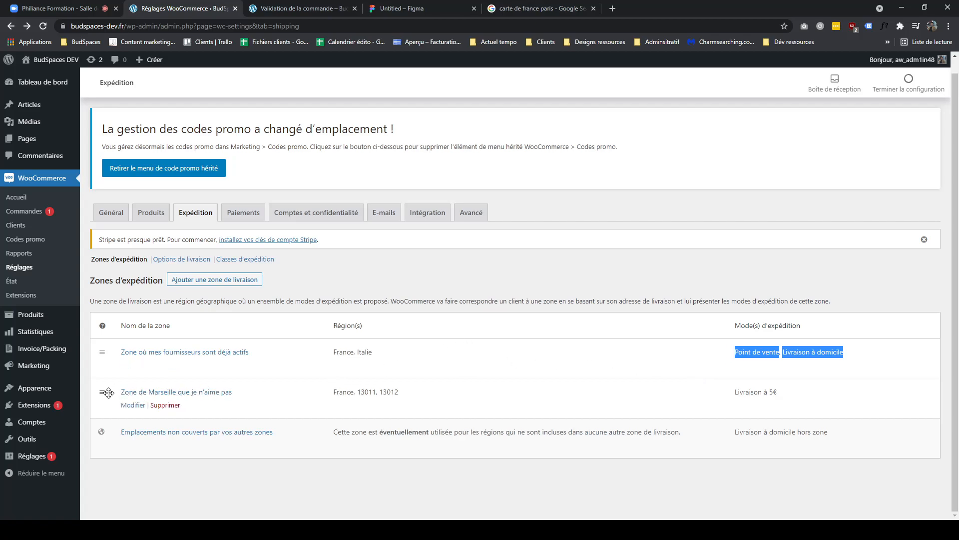
pyautogui.moveTo(108, 393); pyautogui.dragTo(114, 355)
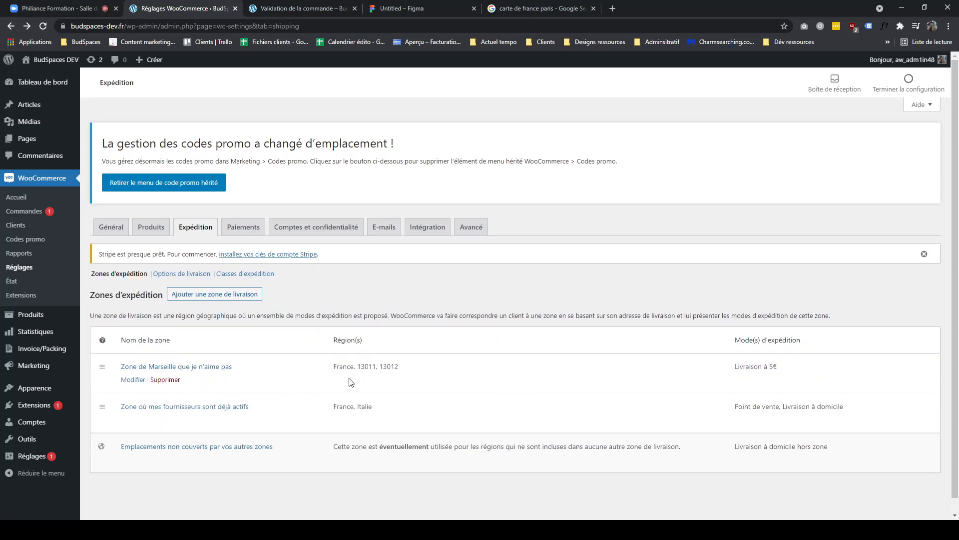
pyautogui.doubleClick(345, 368)
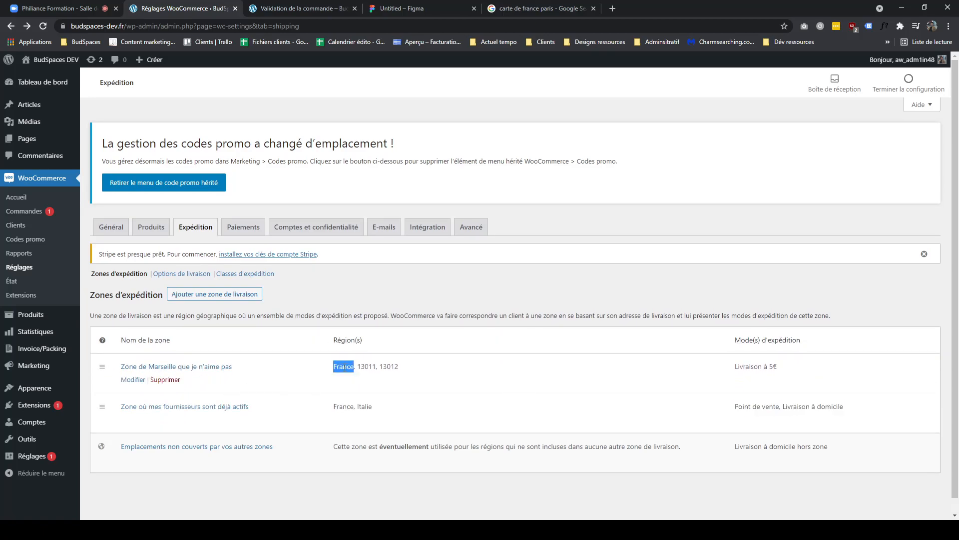
pyautogui.doubleClick(388, 367)
# - Review the shipping options offered at checkout for the 13012 Marseille address
pyautogui.click(294, 9)
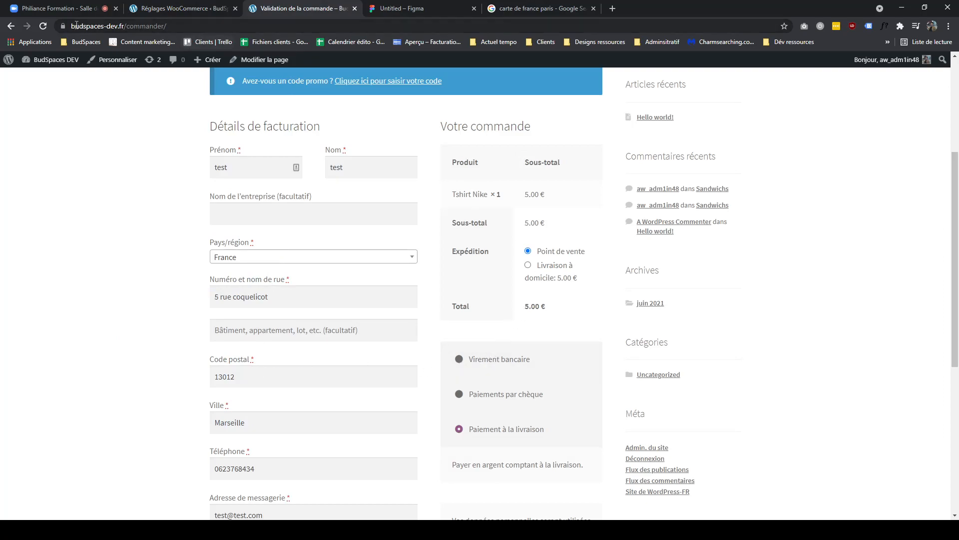
pyautogui.click(528, 265)
pyautogui.moveTo(564, 272); pyautogui.dragTo(526, 249)
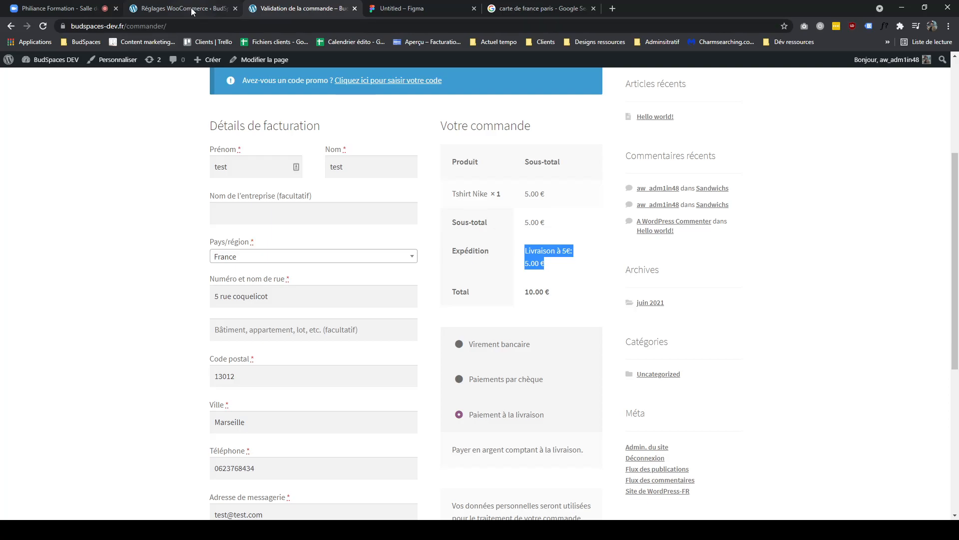
pyautogui.click(262, 257)
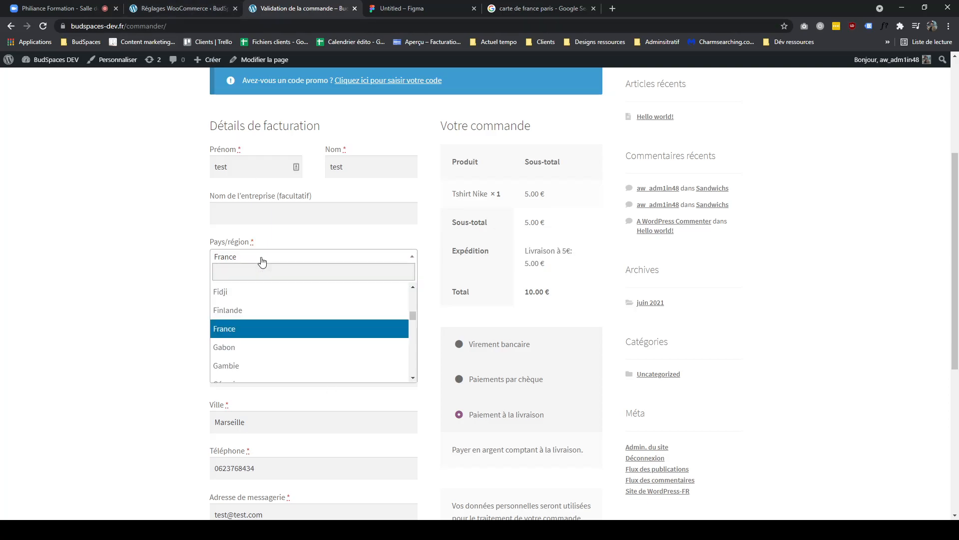
pyautogui.click(252, 273)
pyautogui.write('l')
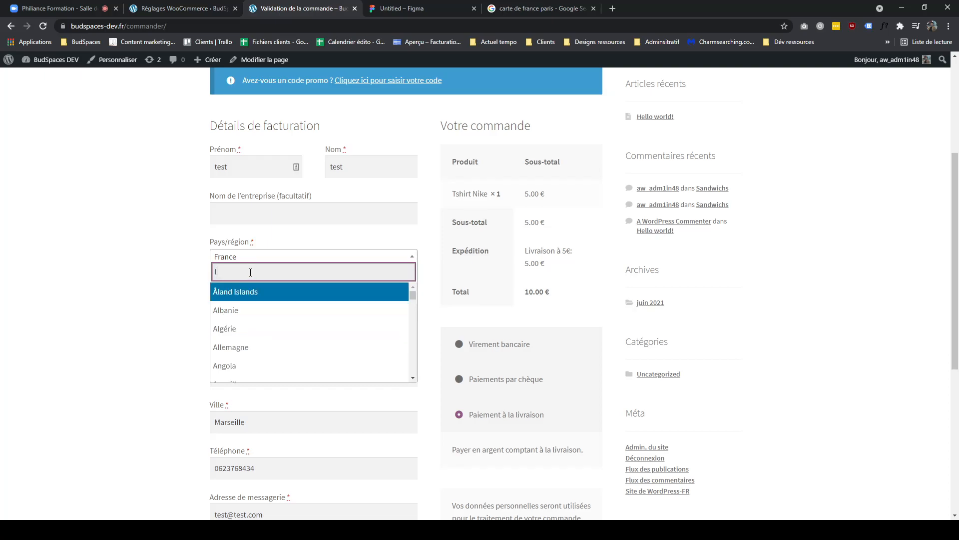
pyautogui.write('ill0')
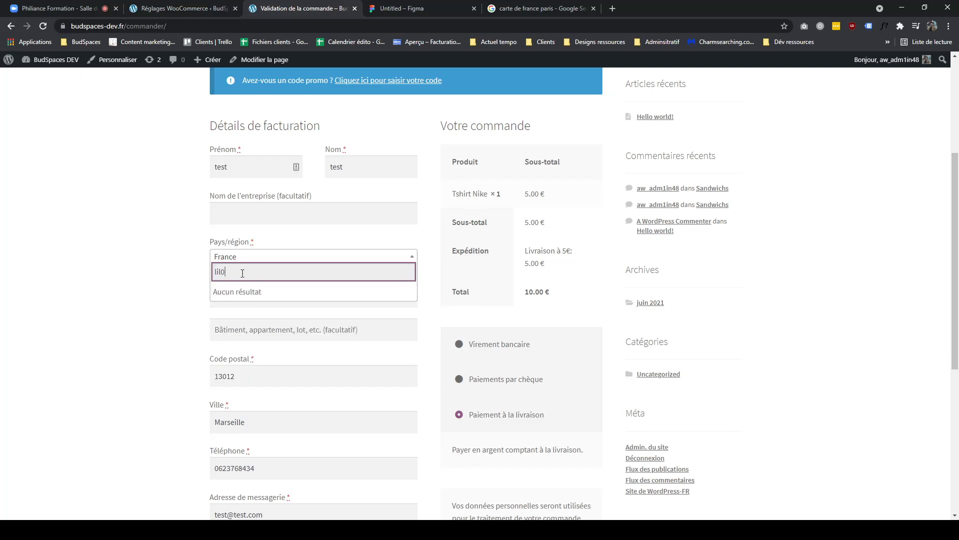
pyautogui.press('BackSpace')
pyautogui.press('BackSpace')
pyautogui.press('BackSpace')
pyautogui.press('BackSpace')
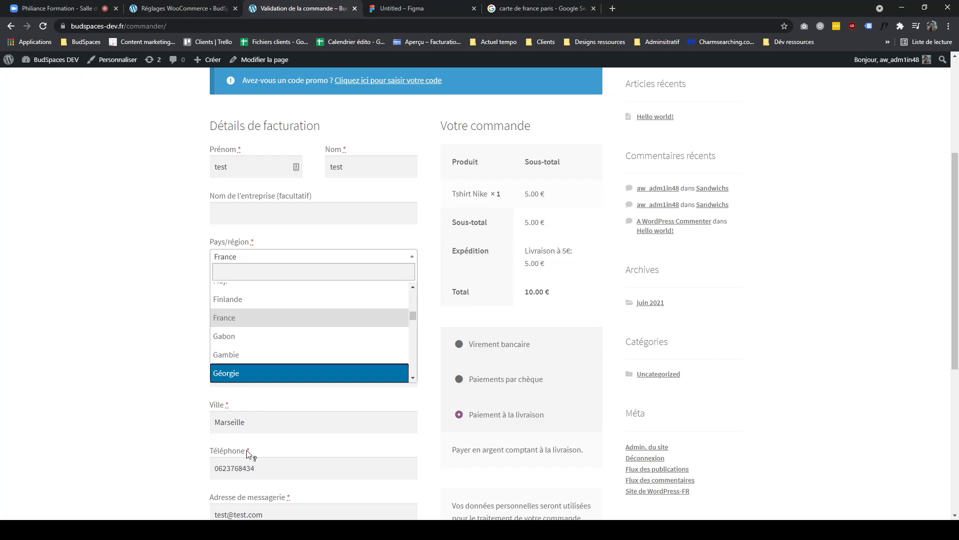
pyautogui.click(151, 424)
# - Change the checkout postcode to 85202 and review the shipping options offered for it
pyautogui.scroll(1, 152, 424)
pyautogui.scroll(-2, 152, 425)
pyautogui.doubleClick(234, 299)
pyautogui.write('85202')
pyautogui.click(147, 291)
pyautogui.tripleClick(577, 199)
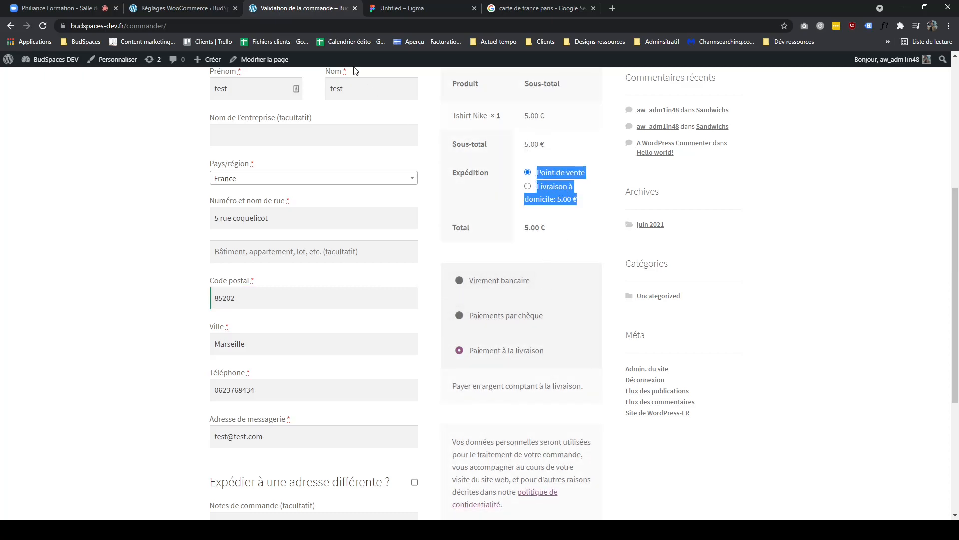
# - Examine the regions listed for the Marseille and suppliers zones in the shipping zones list
pyautogui.click(200, 9)
pyautogui.moveTo(470, 413); pyautogui.dragTo(333, 407)
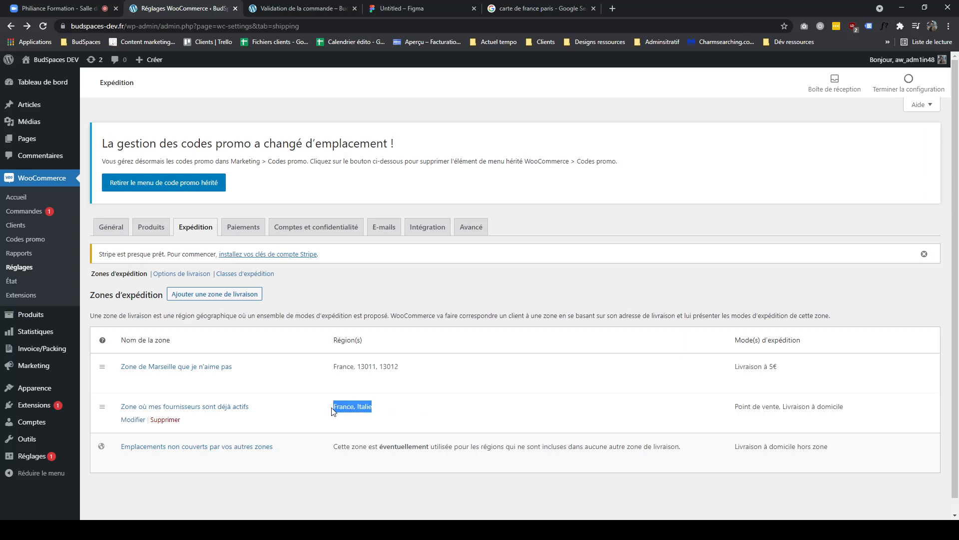
pyautogui.moveTo(409, 367); pyautogui.dragTo(324, 369)
pyautogui.moveTo(379, 407); pyautogui.dragTo(336, 407)
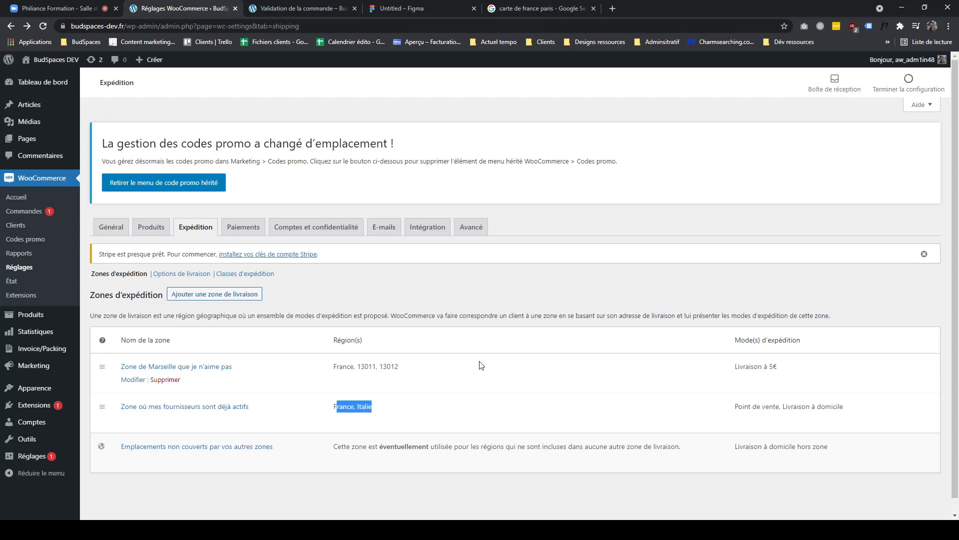
pyautogui.click(305, 11)
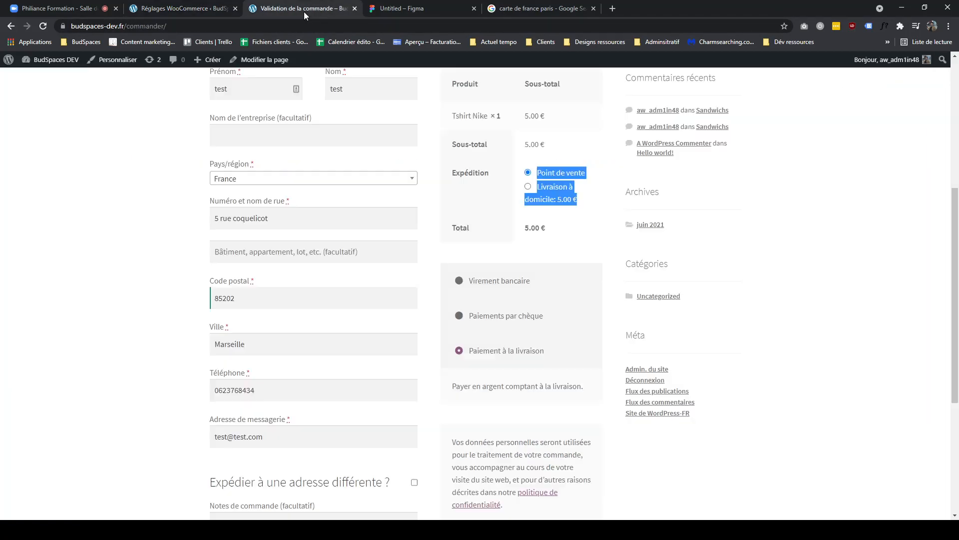
# - Navigate the FigJam board to review the zone decision diagram and its notes
pyautogui.click(372, 6)
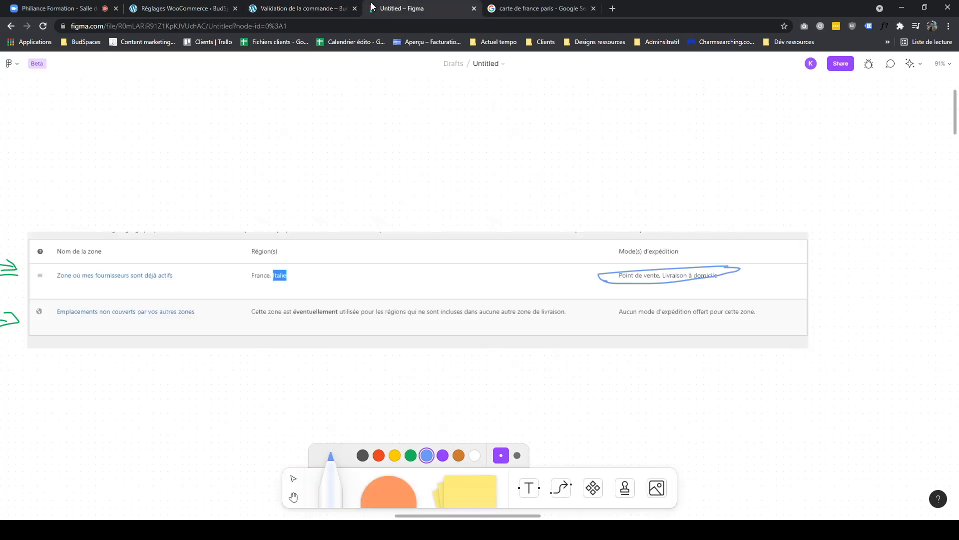
pyautogui.hscroll(-10, 696, 248)
pyautogui.moveTo(531, 270); pyautogui.dragTo(830, 200)
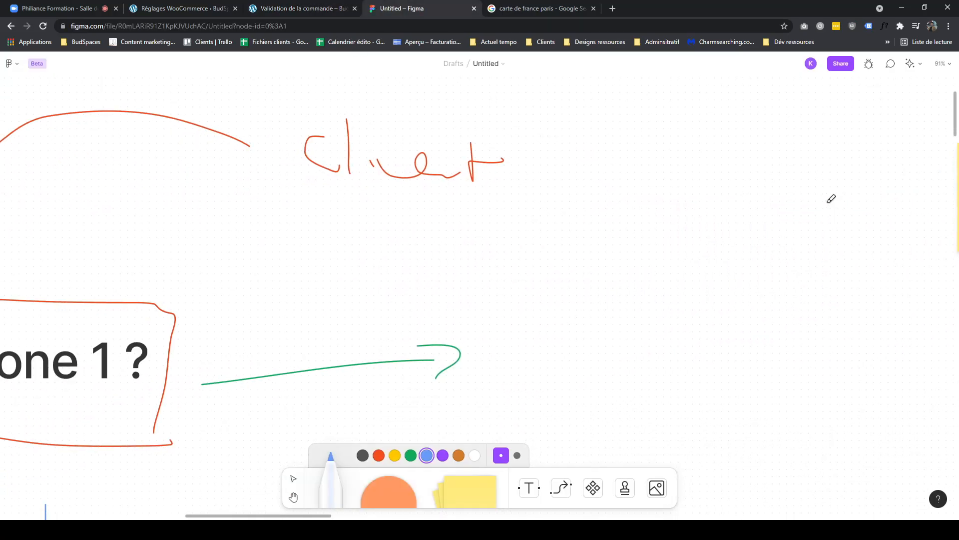
pyautogui.scroll(-3, 345, 369)
pyautogui.moveTo(344, 358); pyautogui.dragTo(647, 288)
pyautogui.scroll(-3, 539, 294)
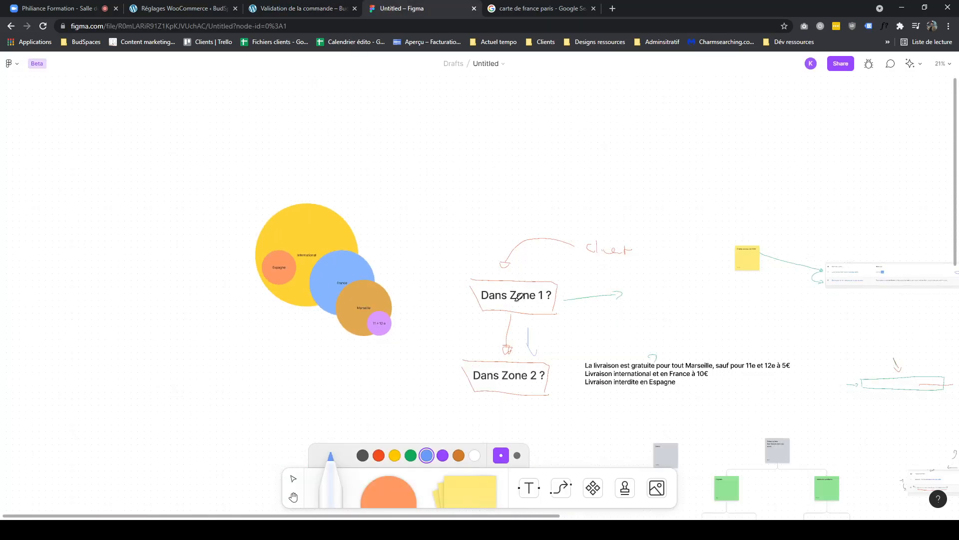
pyautogui.moveTo(539, 294); pyautogui.dragTo(589, 299)
# - Examine the Marseille zone's region entries in the shipping zones list again
pyautogui.click(274, 14)
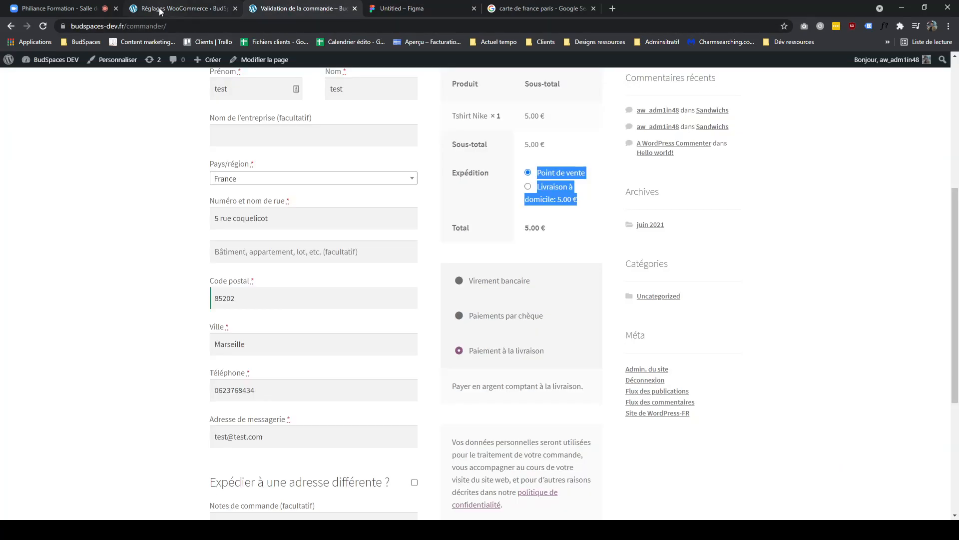
pyautogui.click(160, 11)
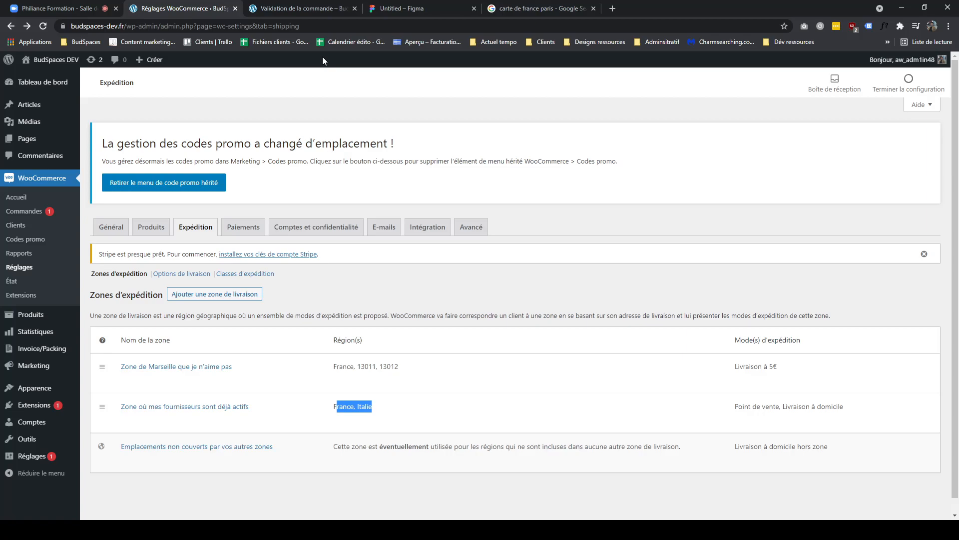
pyautogui.moveTo(407, 367); pyautogui.dragTo(349, 370)
pyautogui.click(365, 368)
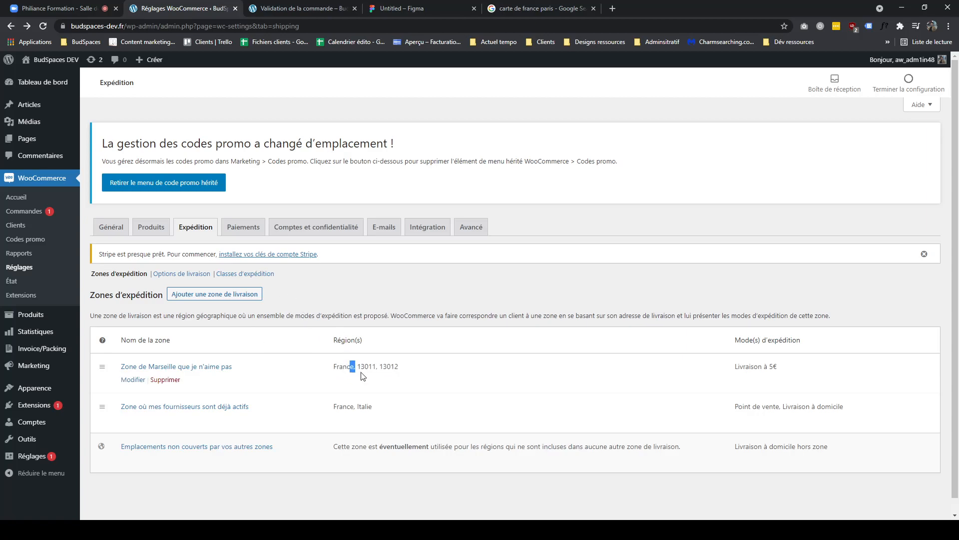
pyautogui.click(361, 368)
# - Inspect the nested International, France, Marseille and 11 + 12 e circles in the FigJam diagram
pyautogui.click(391, 8)
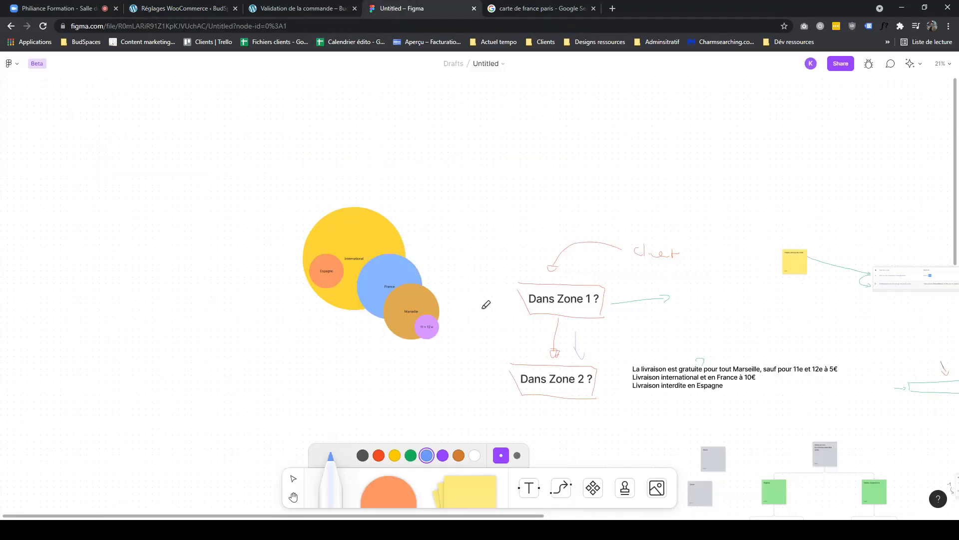
pyautogui.scroll(-2, 482, 302)
pyautogui.scroll(2, 458, 259)
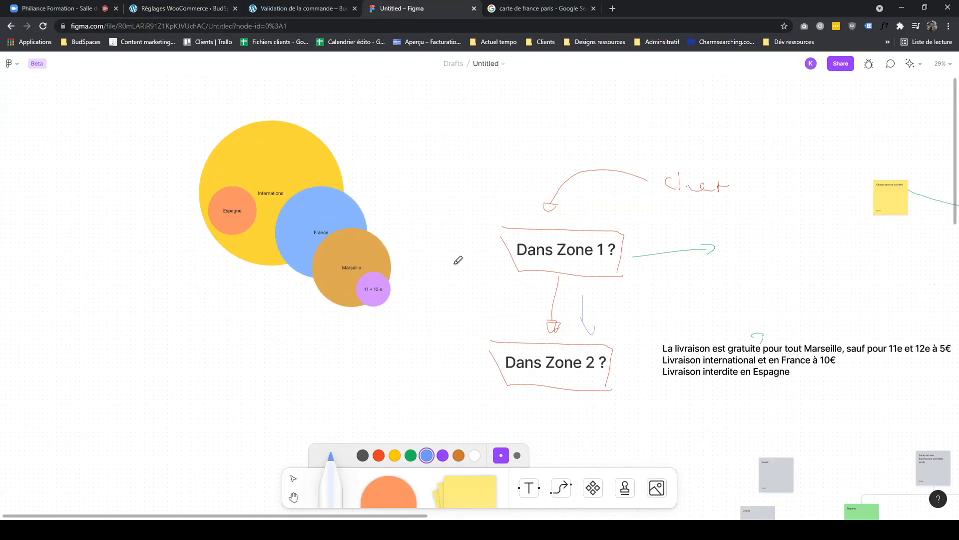
pyautogui.press('v')
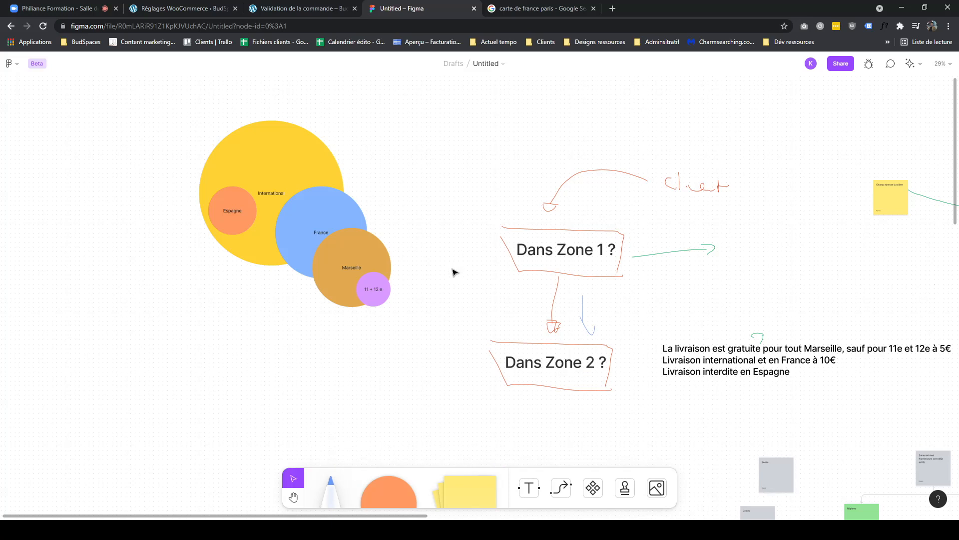
pyautogui.moveTo(354, 291); pyautogui.dragTo(345, 290)
pyautogui.click(324, 270)
pyautogui.moveTo(427, 312); pyautogui.dragTo(503, 330)
pyautogui.click(367, 269)
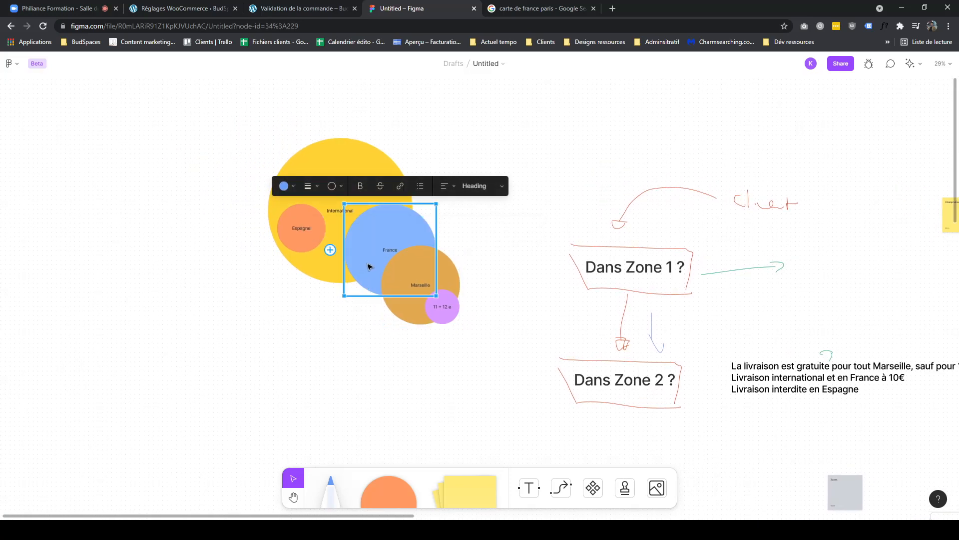
pyautogui.click(413, 305)
pyautogui.click(442, 314)
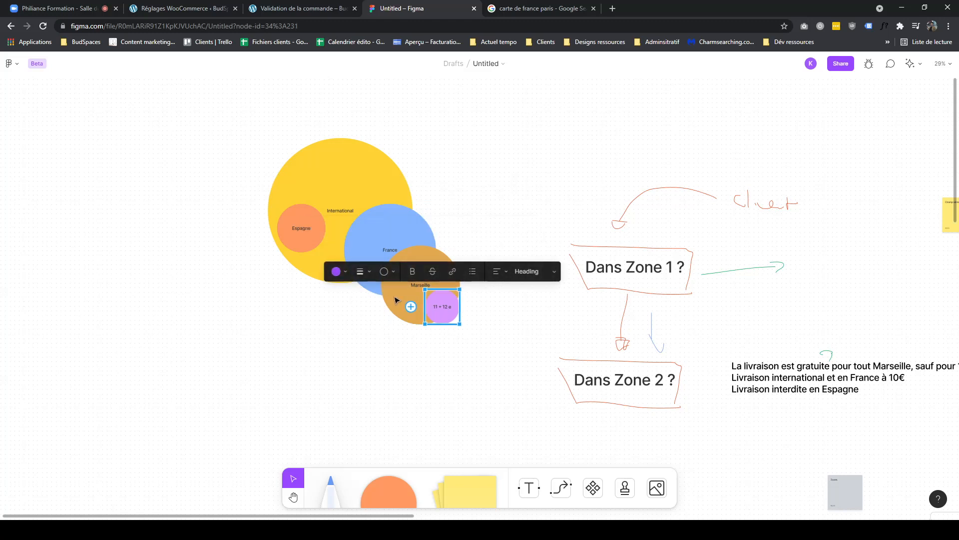
pyautogui.click(411, 306)
pyautogui.click(354, 263)
pyautogui.click(319, 264)
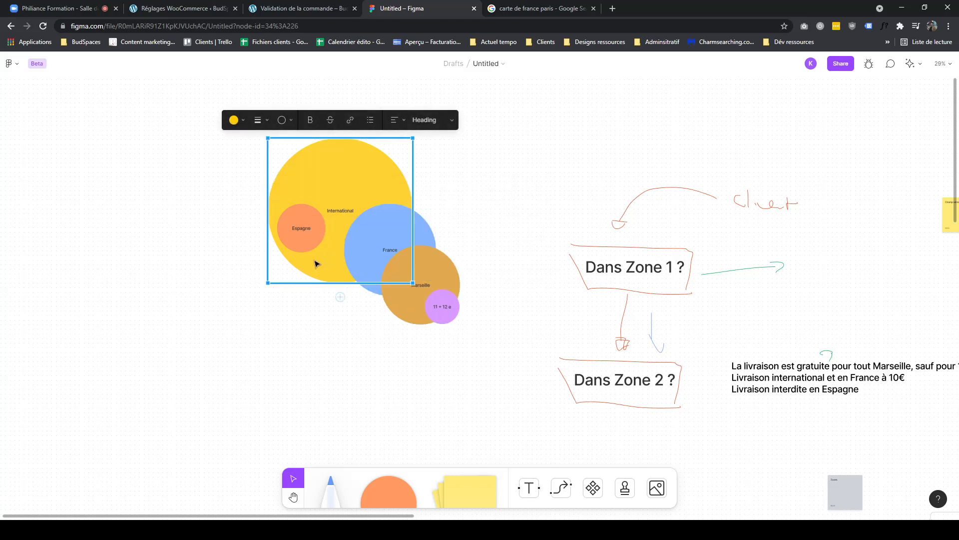
pyautogui.click(432, 363)
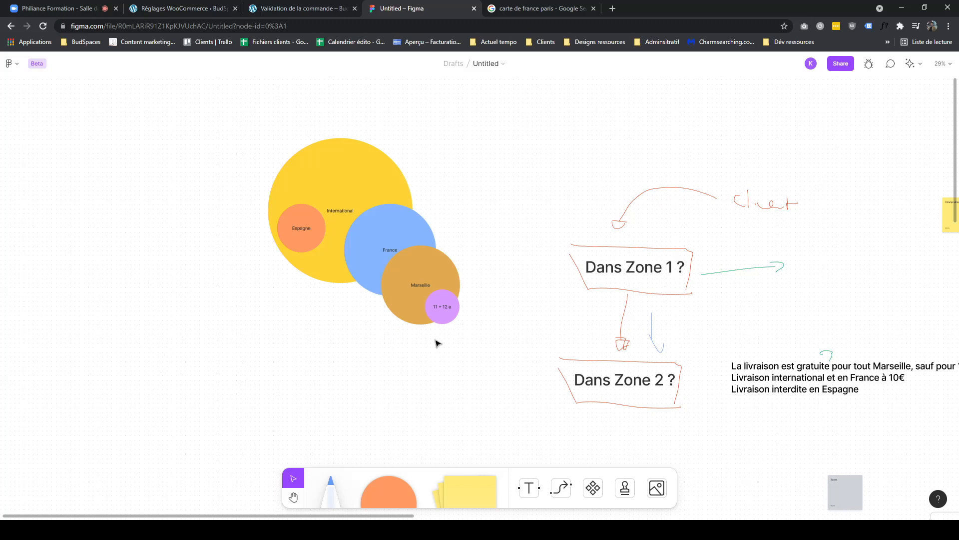
# - Compare the Marseille zone's postcodes with the circles in the FigJam diagram
pyautogui.click(183, 10)
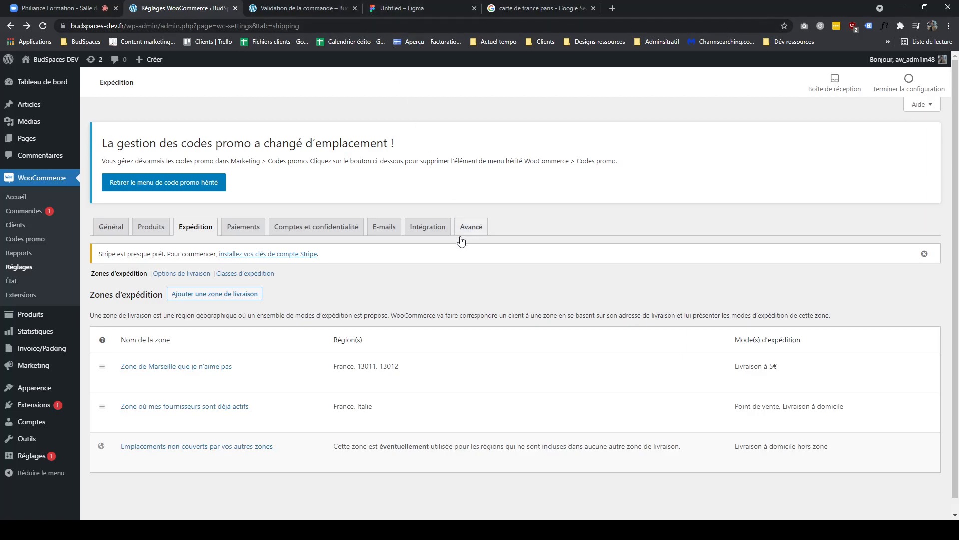
pyautogui.click(390, 10)
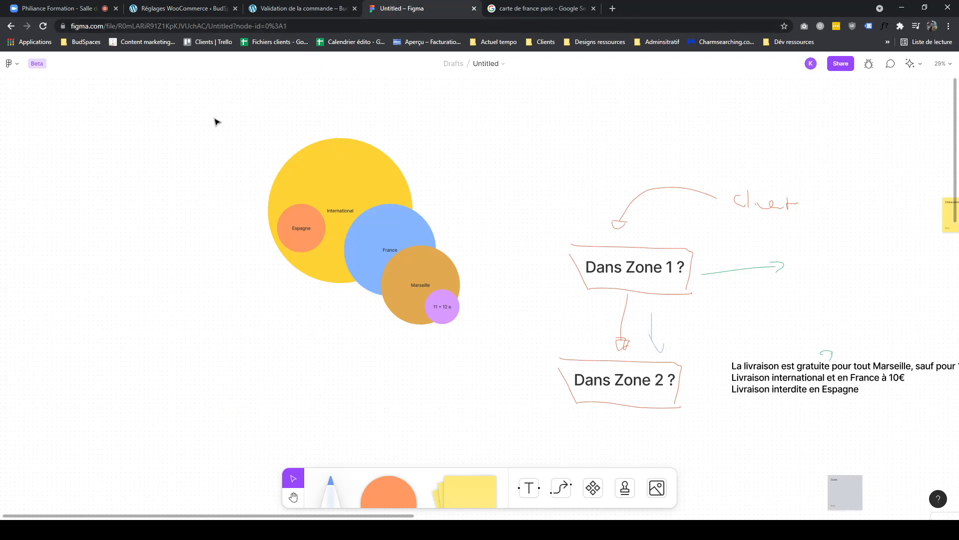
pyautogui.click(172, 8)
pyautogui.moveTo(399, 366); pyautogui.dragTo(360, 366)
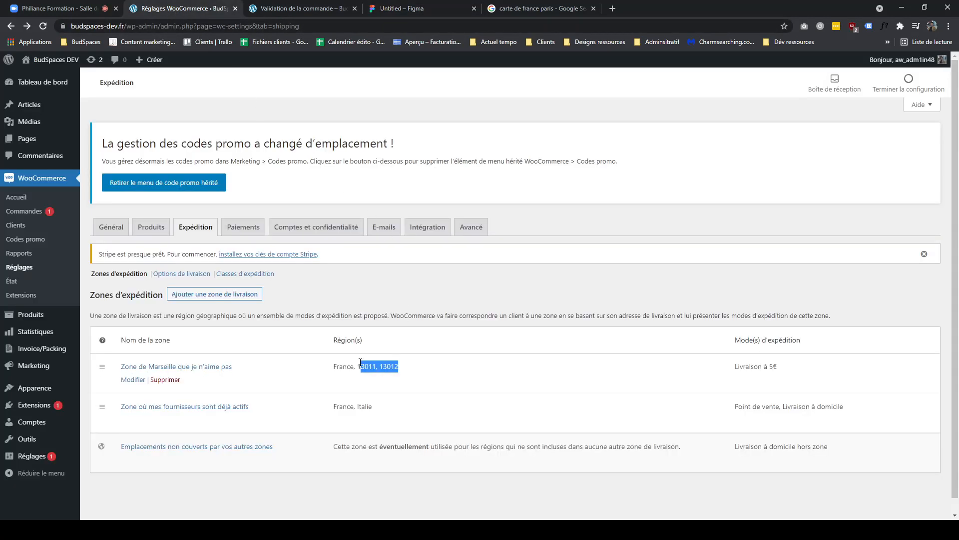
pyautogui.click(393, 9)
pyautogui.moveTo(240, 136); pyautogui.dragTo(403, 375)
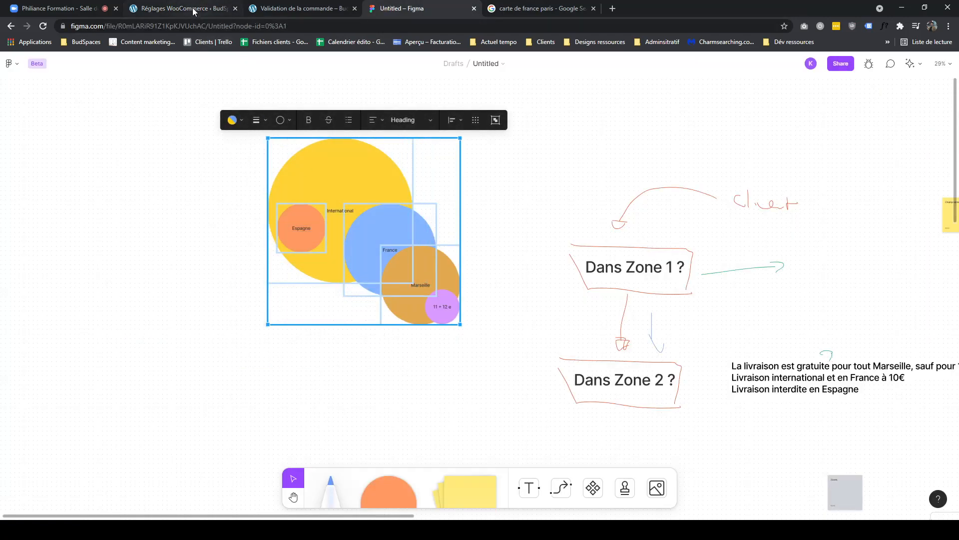
pyautogui.click(198, 316)
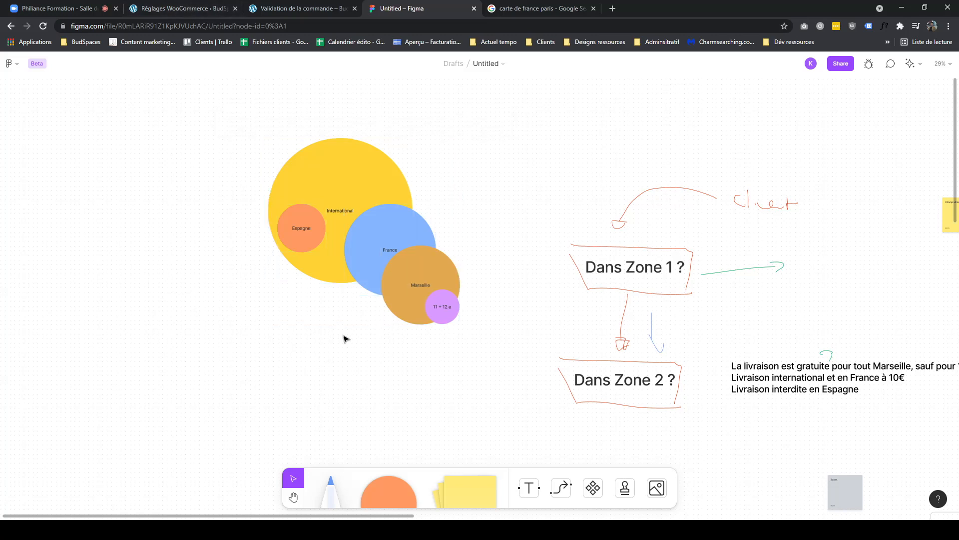
pyautogui.click(389, 248)
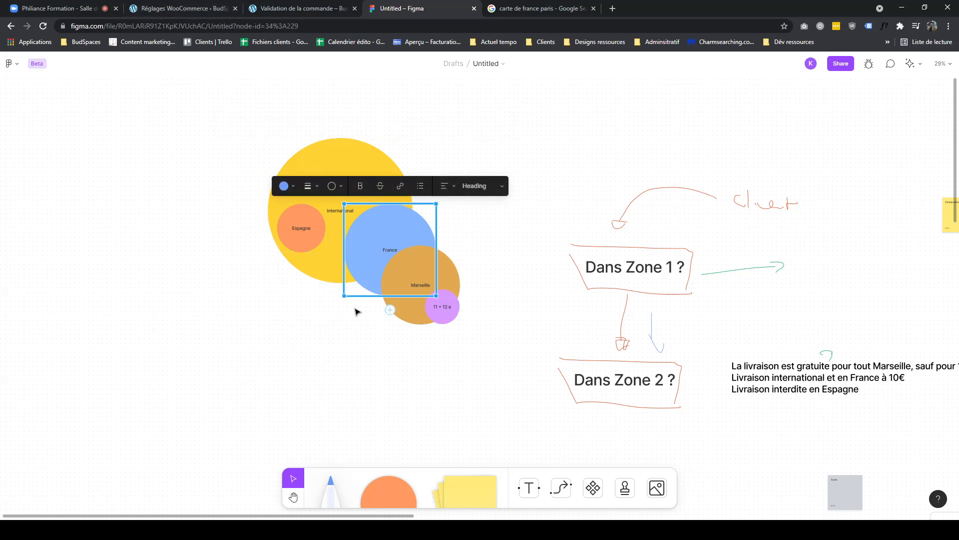
# - Remove Italie from the suppliers zone's regions, save the changes, and return to the zones list
pyautogui.click(183, 9)
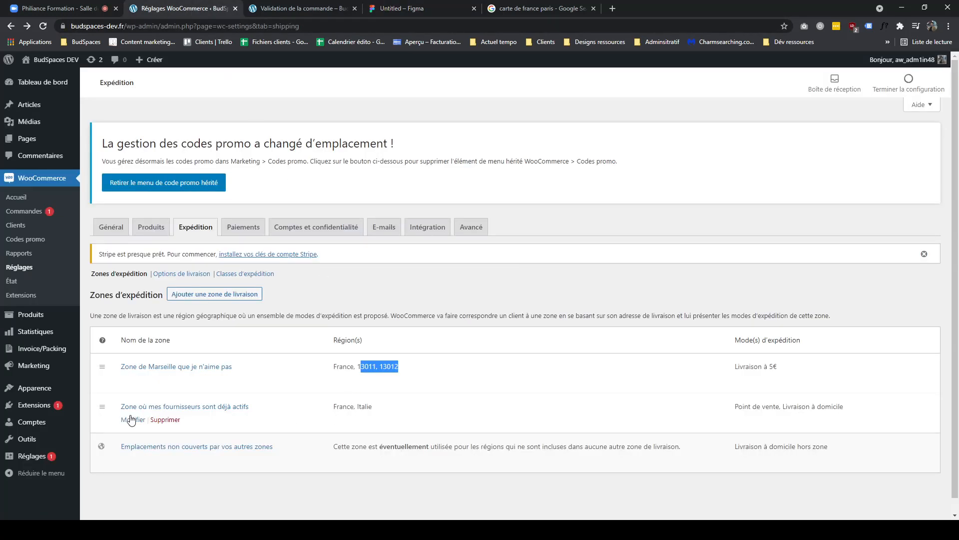
pyautogui.click(131, 419)
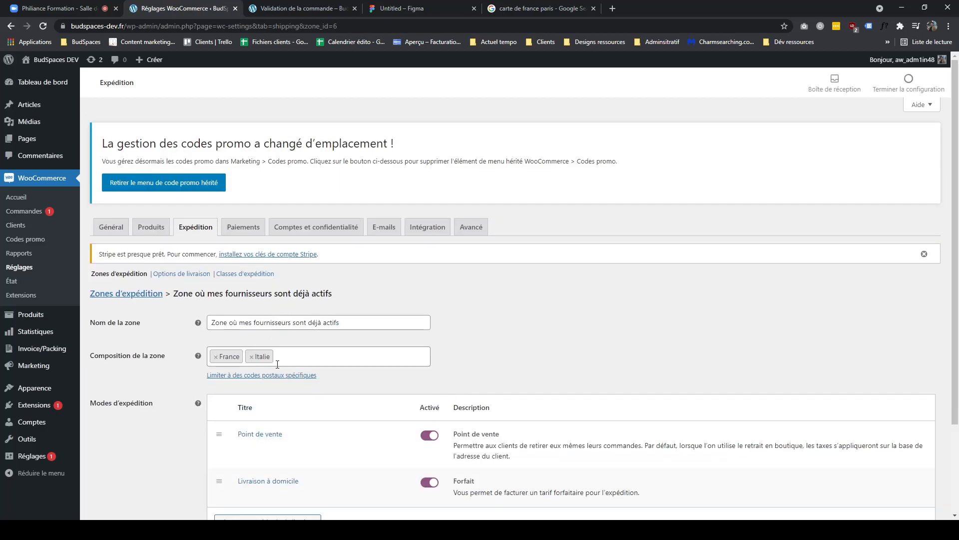
pyautogui.click(249, 357)
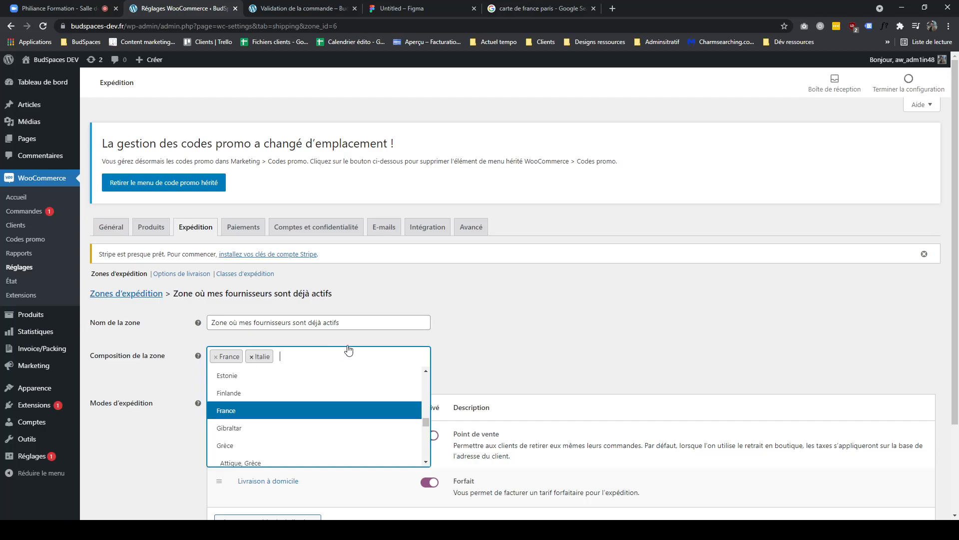
pyautogui.click(251, 356)
pyautogui.click(566, 339)
pyautogui.scroll(-3, 165, 404)
pyautogui.click(145, 441)
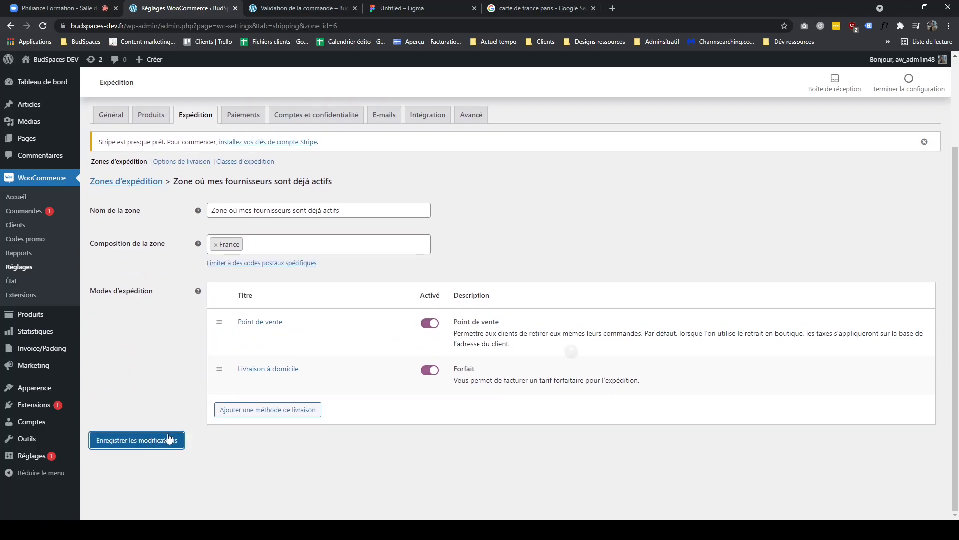
pyautogui.click(161, 181)
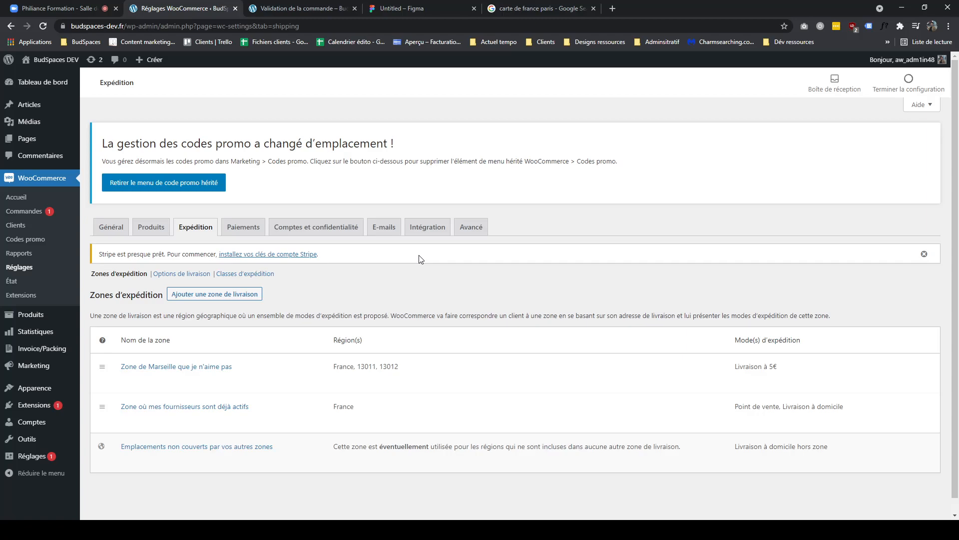
# - Return to the FigJam diagram to review the zone circles against the updated zones
pyautogui.click(389, 9)
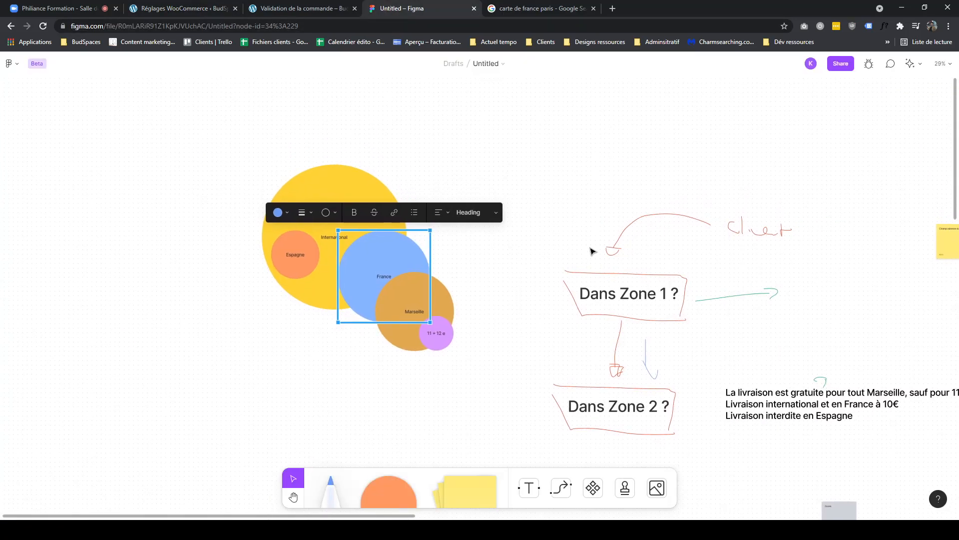
pyautogui.click(524, 270)
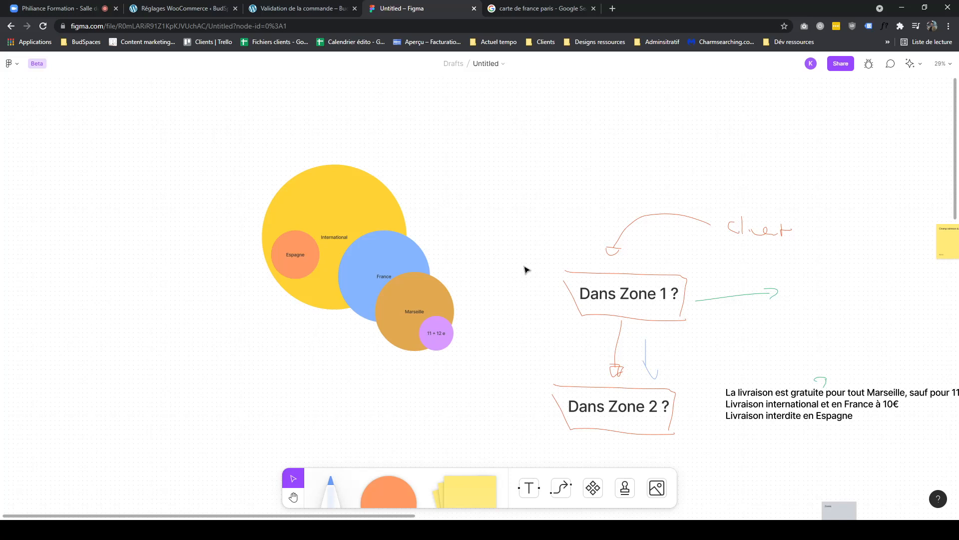
pyautogui.hscroll(3, 499, 233)
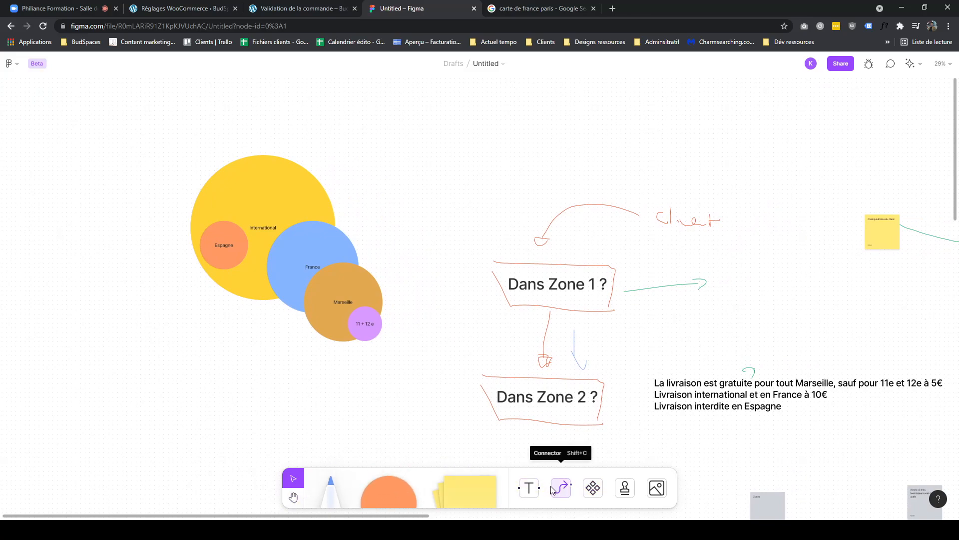
# - Add a sticky note reading "Adresse client" beside the zone circles in the FigJam diagram
pyautogui.moveTo(458, 487); pyautogui.dragTo(448, 220)
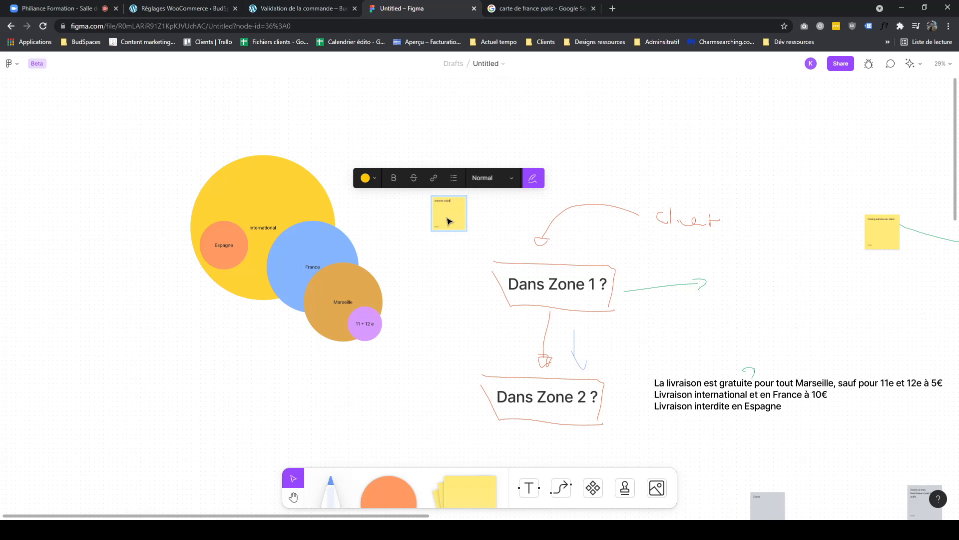
pyautogui.click(492, 178)
pyautogui.click(496, 214)
pyautogui.click(460, 248)
pyautogui.click(454, 220)
pyautogui.click(476, 214)
pyautogui.click(478, 223)
pyautogui.press('Delete')
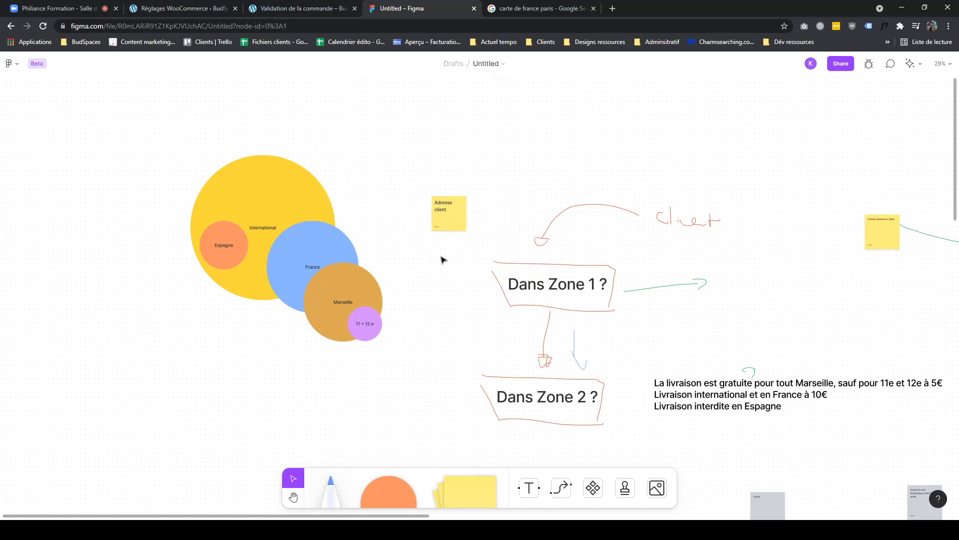
# - Draw pen arrows from the Adresse client note to the 11 + 12 e circle and to Marseille, crossing out the first arrow
pyautogui.scroll(4, 465, 229)
pyautogui.scroll(4, 419, 213)
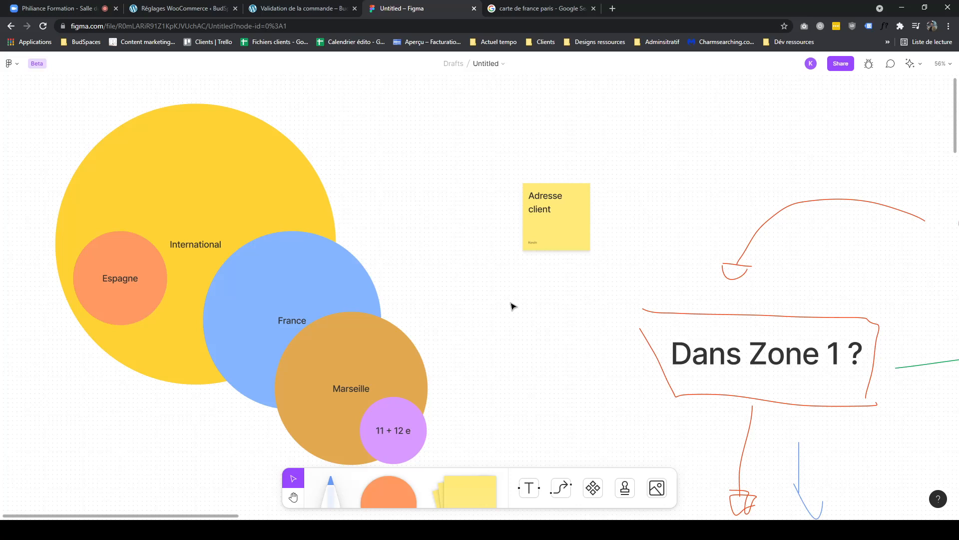
pyautogui.moveTo(488, 364); pyautogui.dragTo(479, 313)
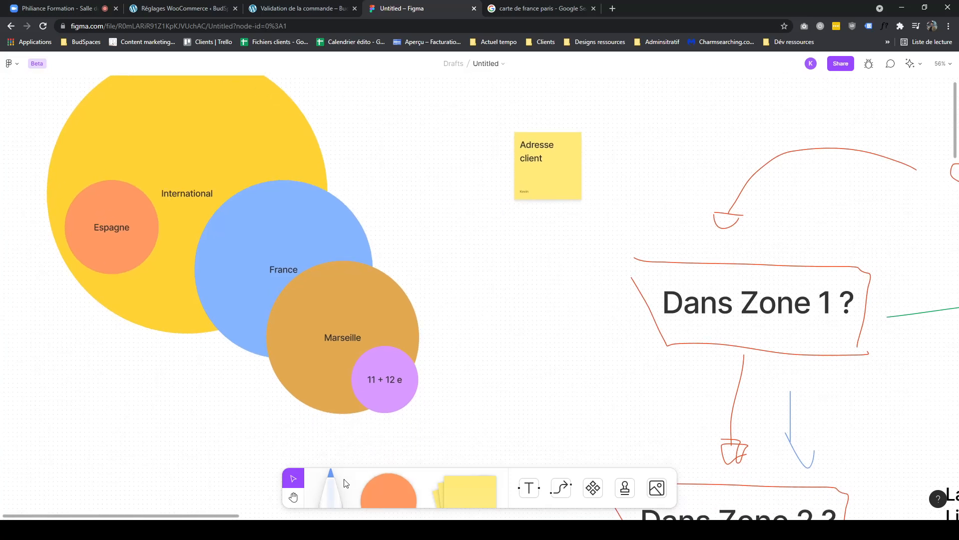
pyautogui.click(334, 486)
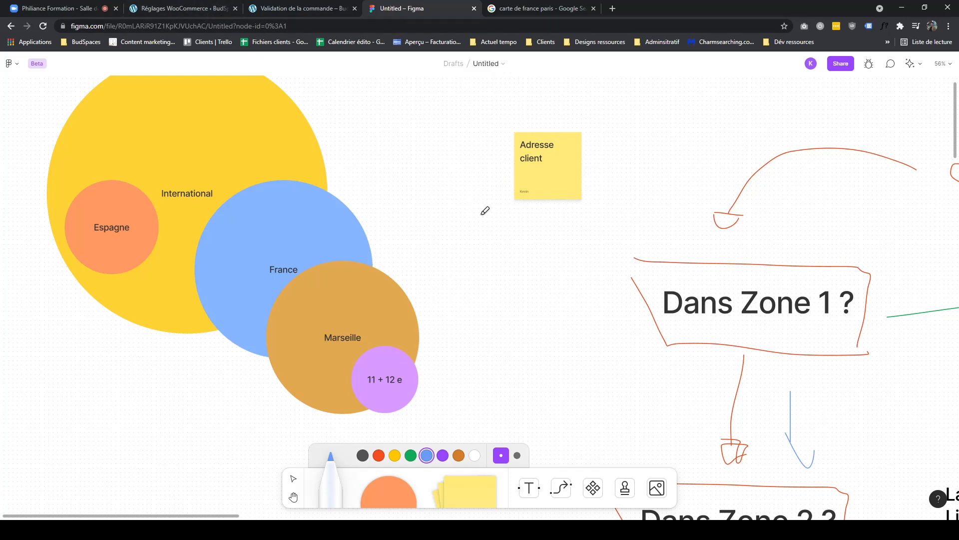
pyautogui.click(304, 9)
pyautogui.moveTo(197, 10); pyautogui.dragTo(311, 8)
pyautogui.doubleClick(344, 406)
pyautogui.moveTo(399, 366); pyautogui.dragTo(357, 367)
pyautogui.click(415, 9)
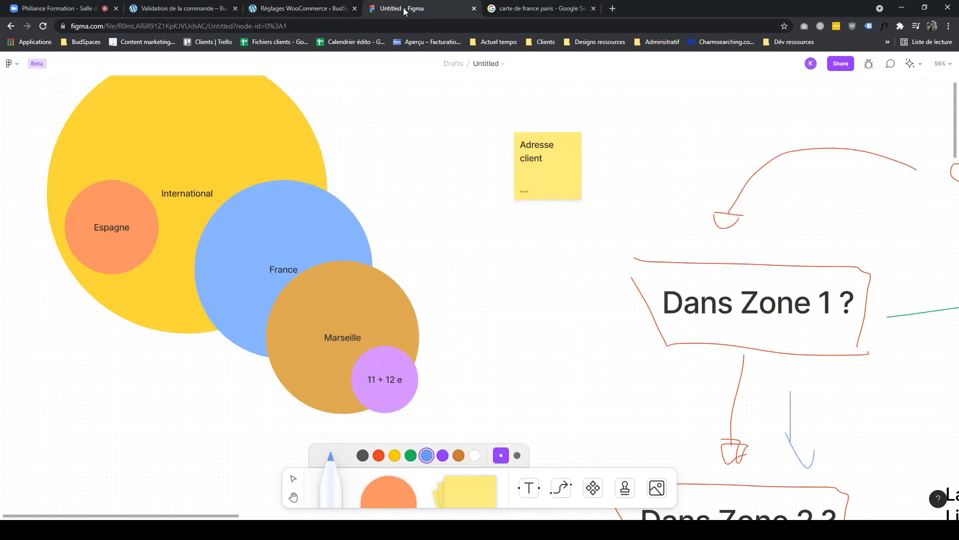
pyautogui.hscroll(-2, 467, 240)
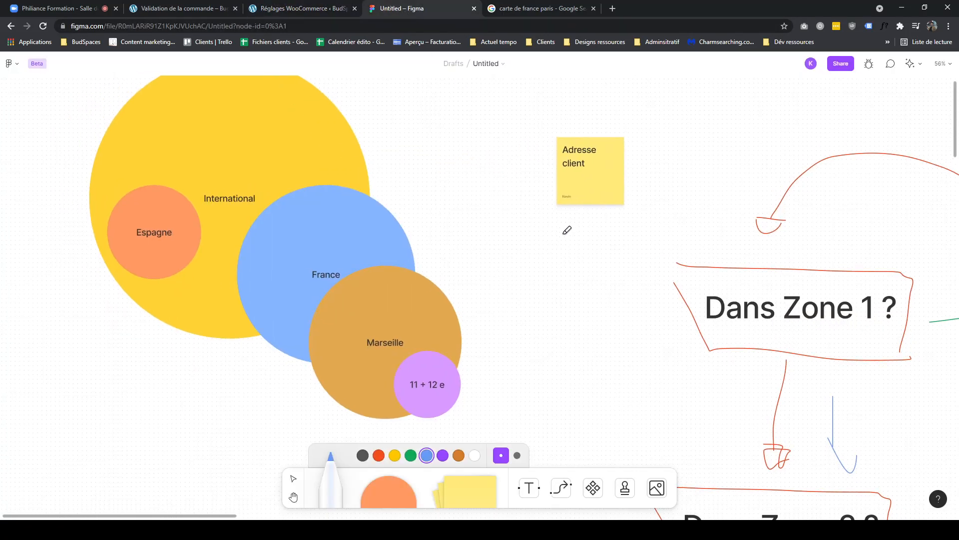
pyautogui.moveTo(576, 205)
pyautogui.mouseDown()
pyautogui.moveTo(563, 262)
pyautogui.moveTo(481, 372)
pyautogui.mouseUp()
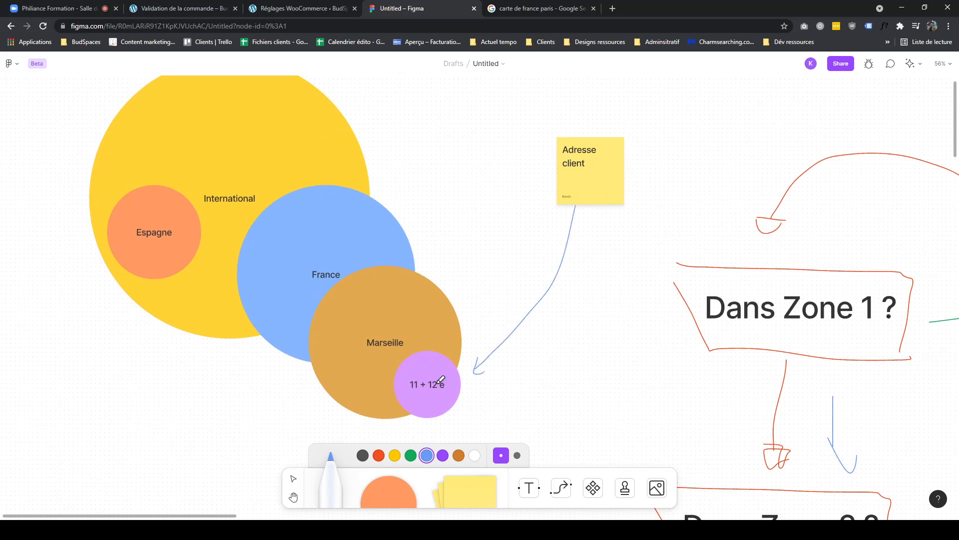
pyautogui.moveTo(504, 308)
pyautogui.mouseDown()
pyautogui.moveTo(562, 308)
pyautogui.moveTo(550, 332)
pyautogui.mouseUp()
pyautogui.moveTo(553, 189)
pyautogui.mouseDown()
pyautogui.moveTo(429, 284)
pyautogui.moveTo(444, 284)
pyautogui.mouseUp()
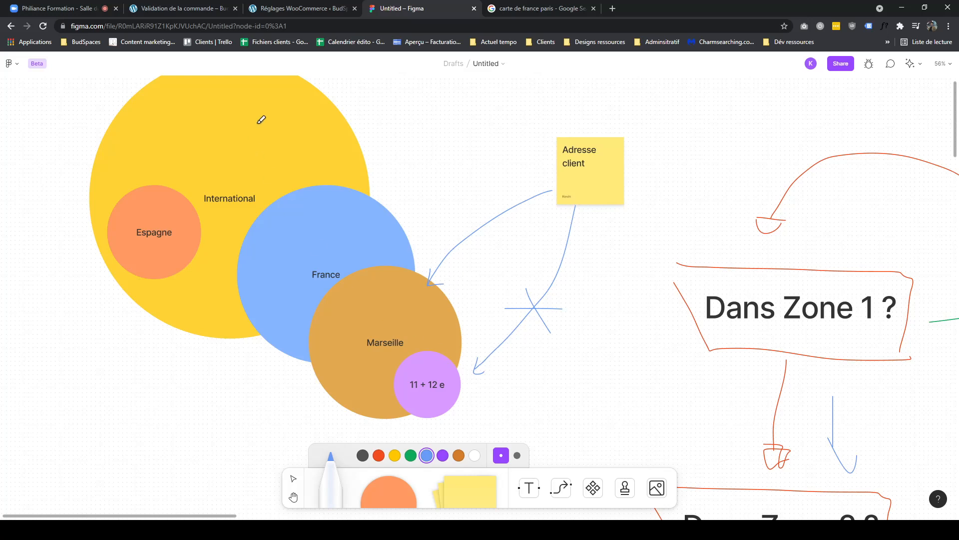
# - Change the checkout postcode to 13013 and refresh the order's shipping options
pyautogui.click(301, 9)
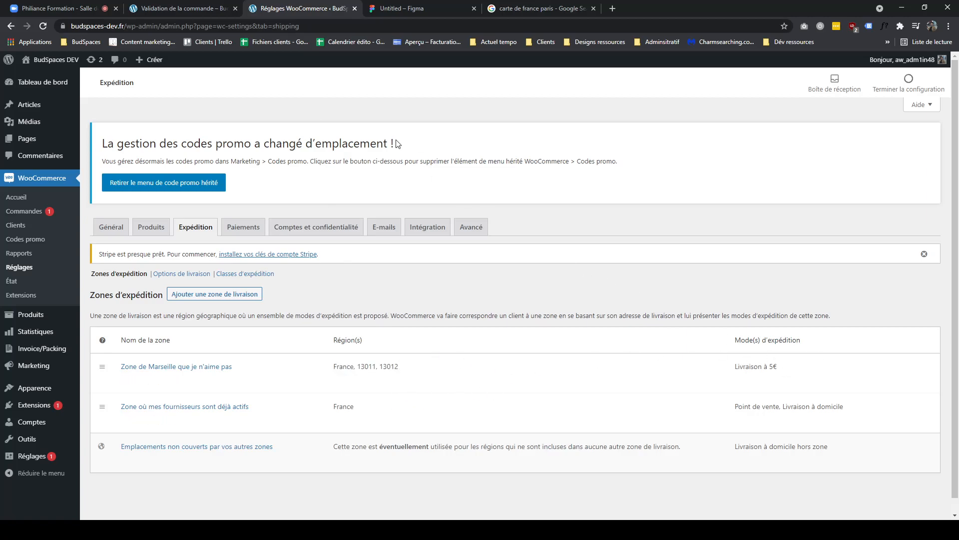
pyautogui.moveTo(189, 8); pyautogui.dragTo(308, 8)
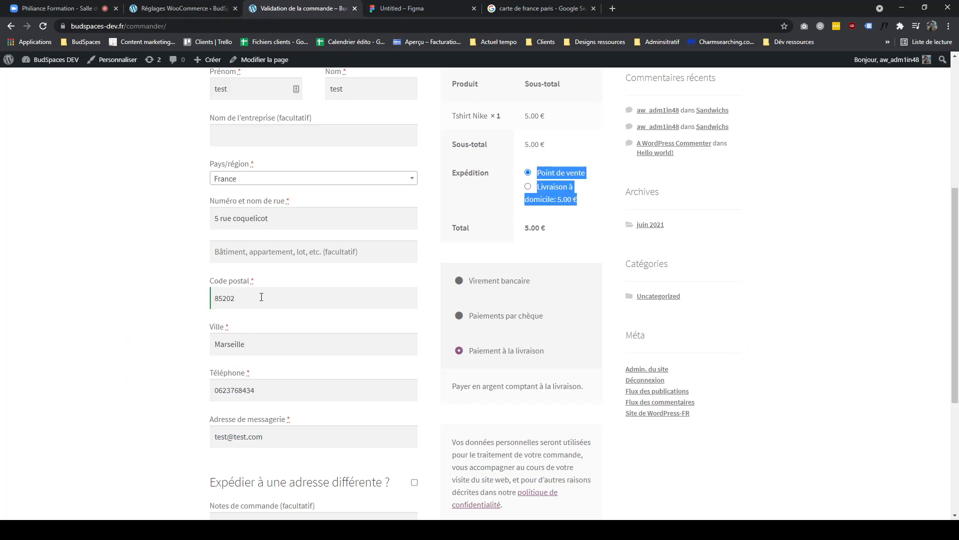
pyautogui.doubleClick(225, 298)
pyautogui.write('13013')
pyautogui.click(133, 274)
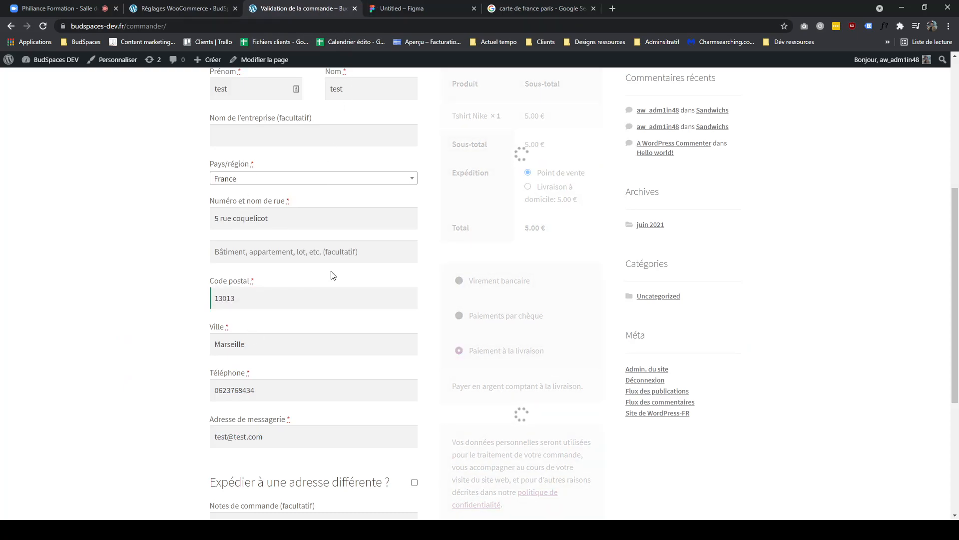
pyautogui.moveTo(586, 201); pyautogui.dragTo(535, 171)
# - Compare the zones' regions and shipping methods with the shipping options offered at checkout
pyautogui.click(207, 10)
pyautogui.moveTo(857, 413); pyautogui.dragTo(734, 412)
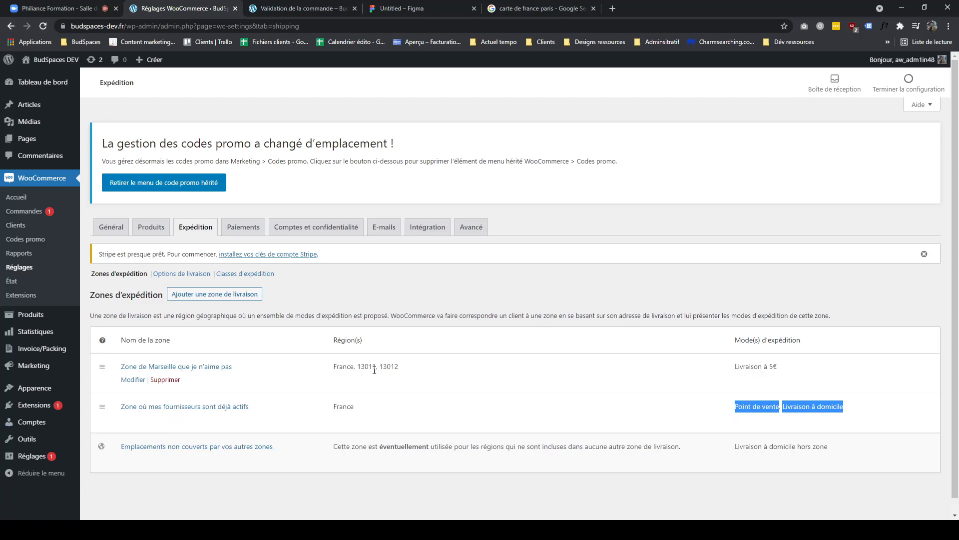
pyautogui.click(348, 408)
pyautogui.doubleClick(349, 408)
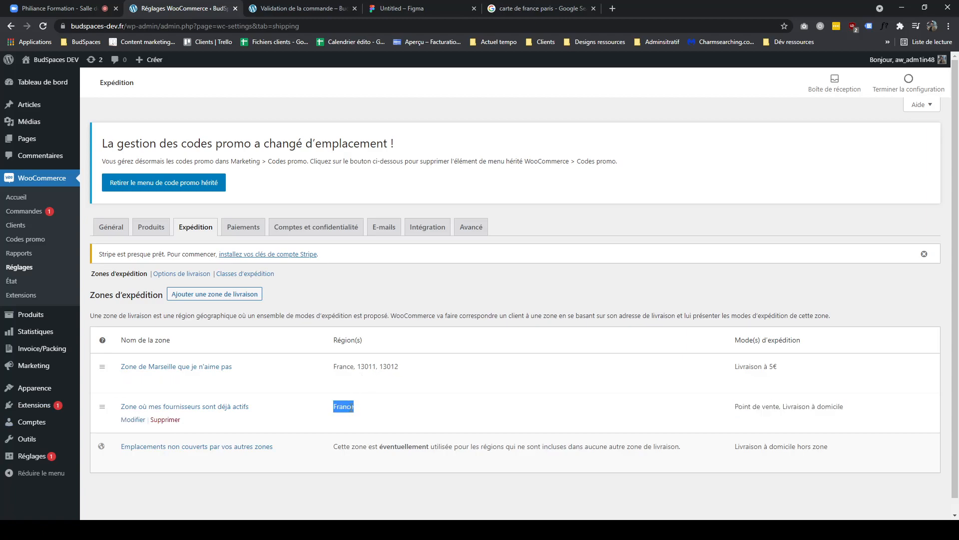
pyautogui.click(296, 9)
pyautogui.scroll(1, 568, 241)
pyautogui.moveTo(585, 252); pyautogui.dragTo(541, 236)
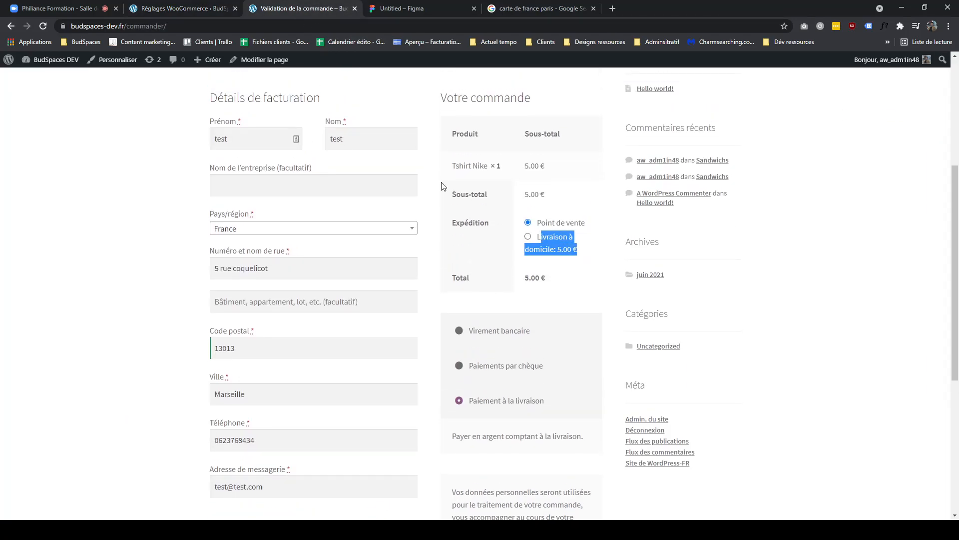
# - Open the suppliers zone's settings and return to the shipping zones list
pyautogui.click(203, 9)
pyautogui.moveTo(842, 408); pyautogui.dragTo(726, 408)
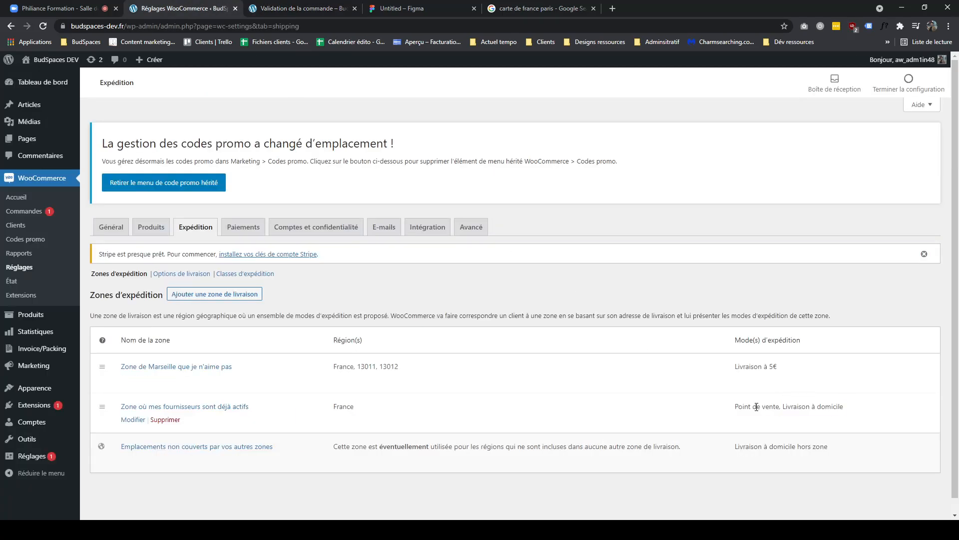
pyautogui.click(762, 368)
pyautogui.click(134, 420)
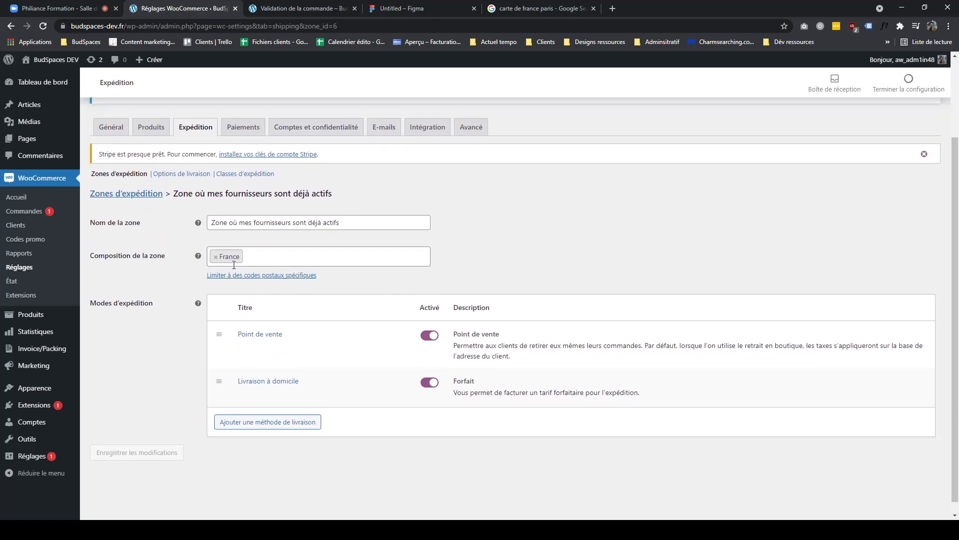
pyautogui.click(150, 195)
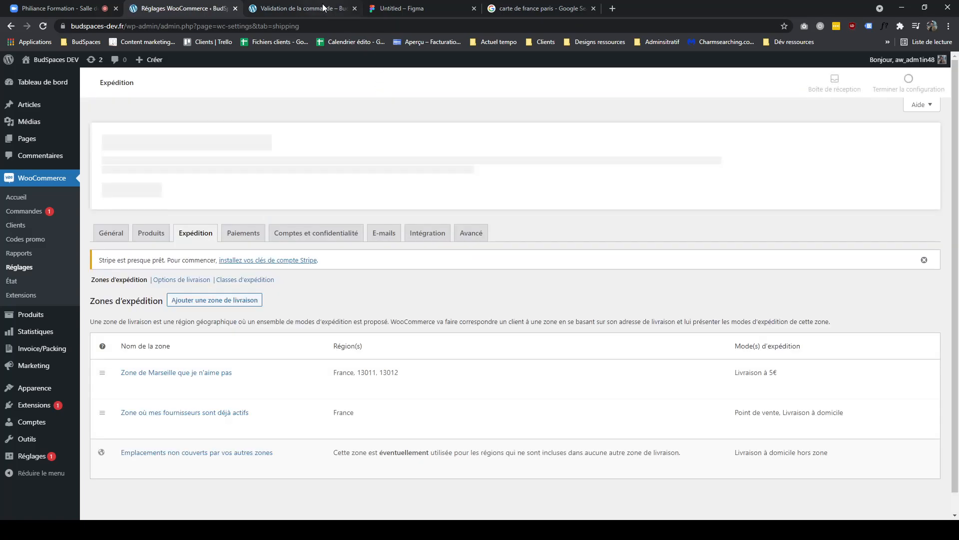
# - Switch between the checkout page and the shipping zones list to compare them
pyautogui.click(324, 8)
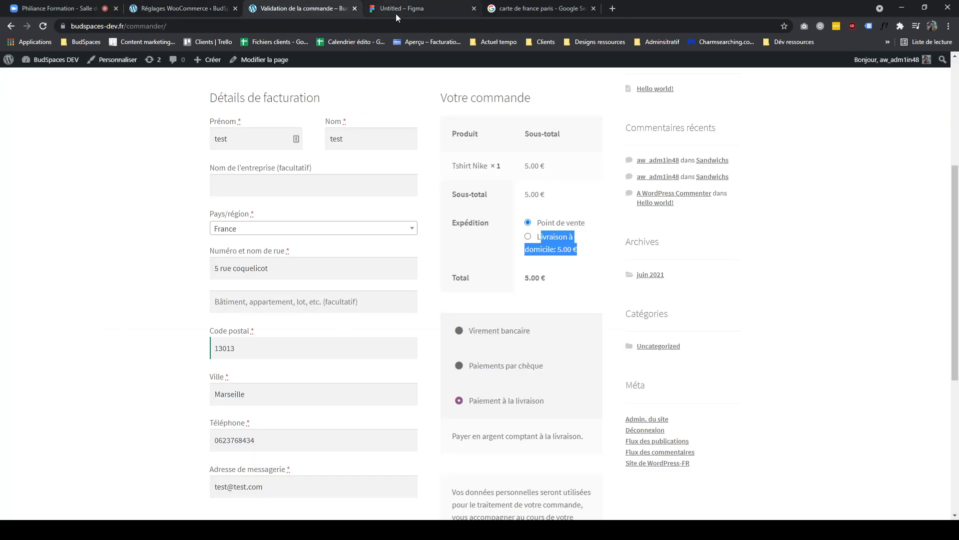
pyautogui.click(391, 14)
pyautogui.click(225, 9)
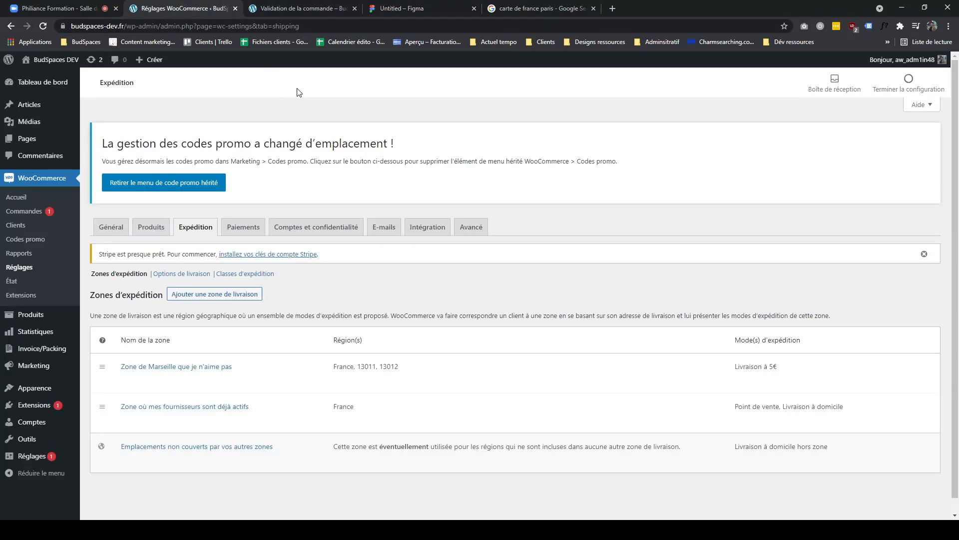
pyautogui.click(311, 9)
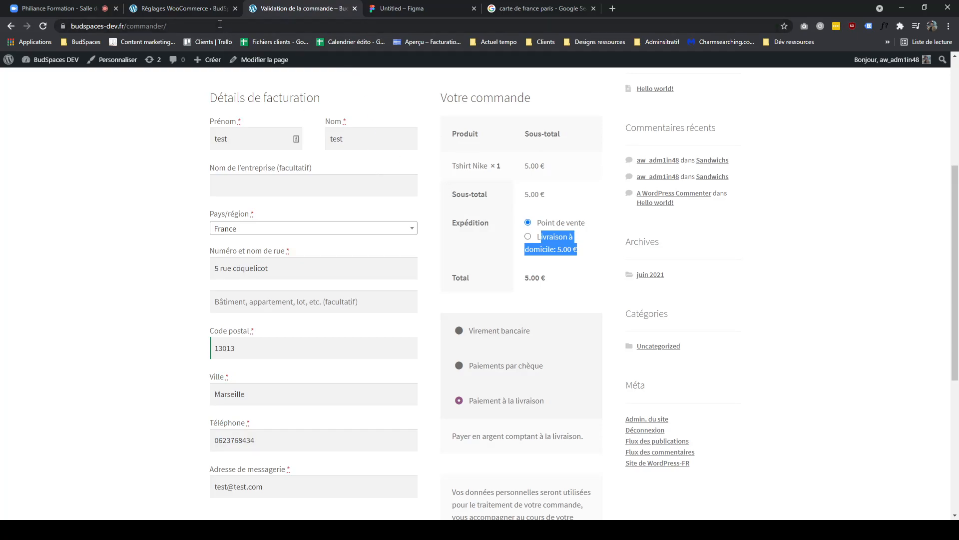
pyautogui.click(208, 10)
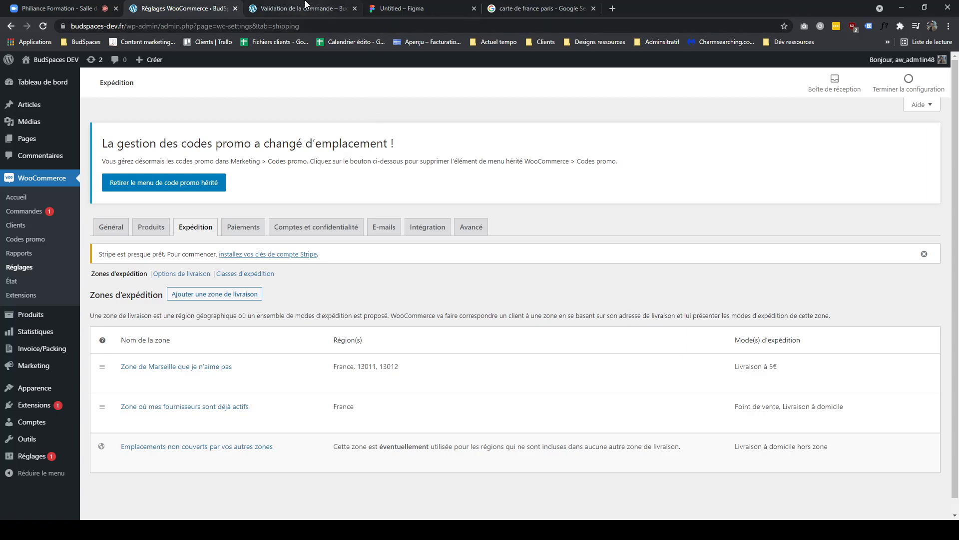
# - Pan across the FigJam diagram to review the zone circles, arrows and shipping rules
pyautogui.click(409, 11)
pyautogui.moveTo(488, 317); pyautogui.dragTo(527, 331)
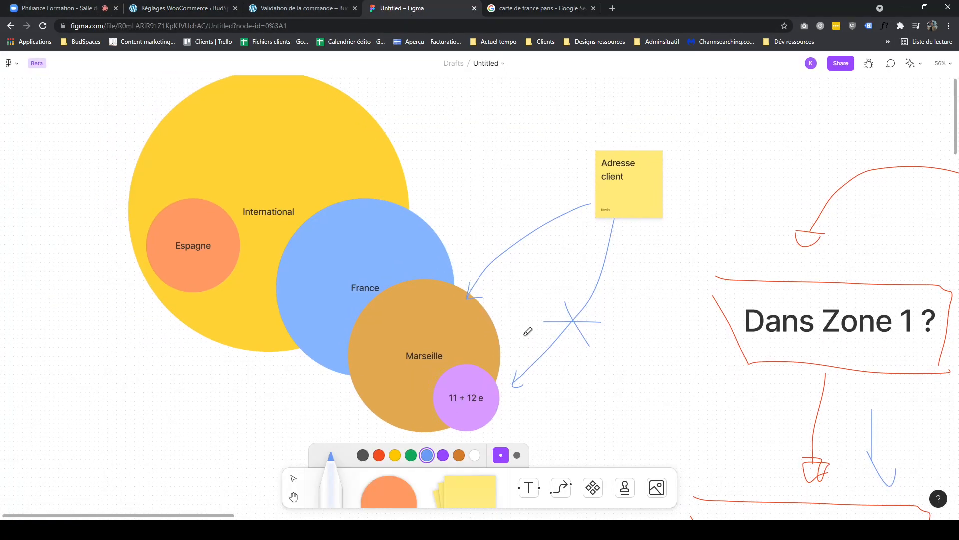
pyautogui.hscroll(3, 499, 242)
pyautogui.scroll(-1, 499, 242)
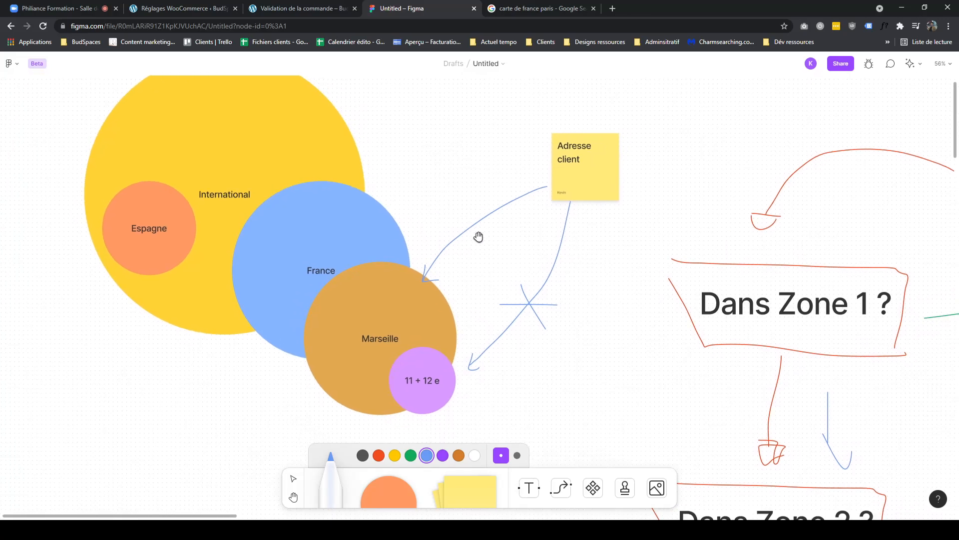
pyautogui.hscroll(2, 504, 250)
pyautogui.scroll(-1, 505, 250)
pyautogui.click(215, 9)
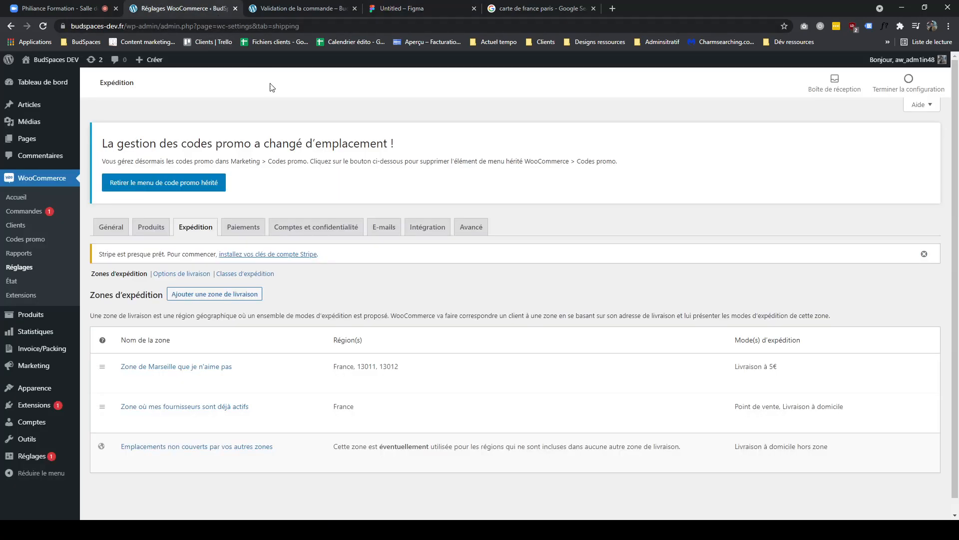
pyautogui.click(388, 10)
pyautogui.hscroll(6, 322, 165)
pyautogui.scroll(-2, 322, 165)
pyautogui.hscroll(-2, 449, 253)
pyautogui.scroll(1, 450, 252)
pyautogui.hscroll(10, 179, 160)
pyautogui.scroll(-4, 179, 160)
pyautogui.hscroll(8, 412, 250)
pyautogui.scroll(-2, 413, 250)
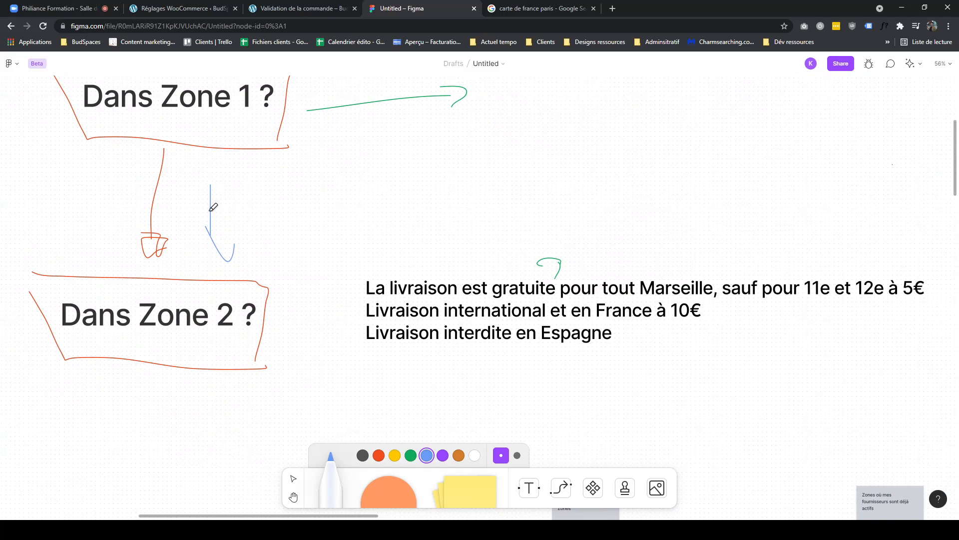
pyautogui.hscroll(-9, 213, 200)
pyautogui.scroll(3, 213, 199)
pyautogui.moveTo(564, 383); pyautogui.dragTo(642, 391)
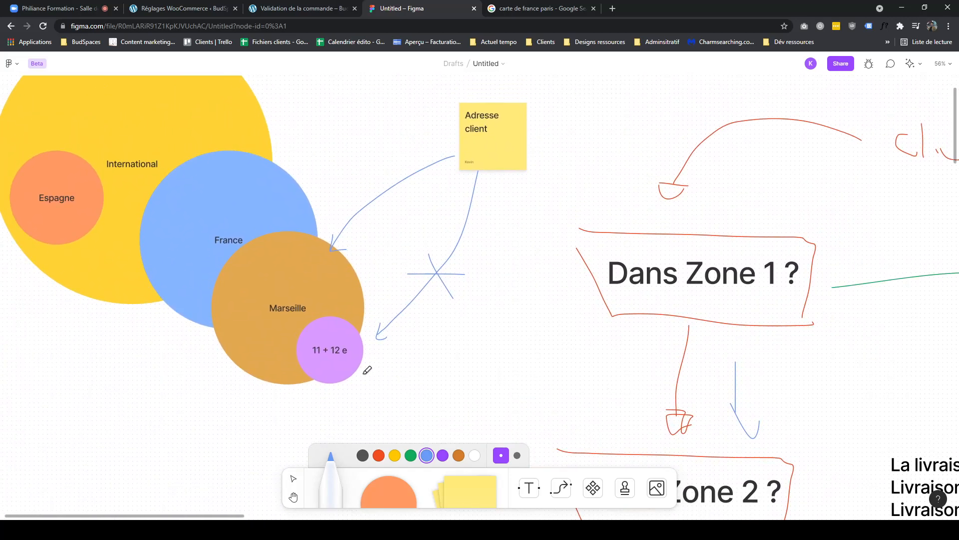
# - Add a new shipping zone named "Marseille gratos" with France as its region, and open its postcode limit
pyautogui.click(300, 9)
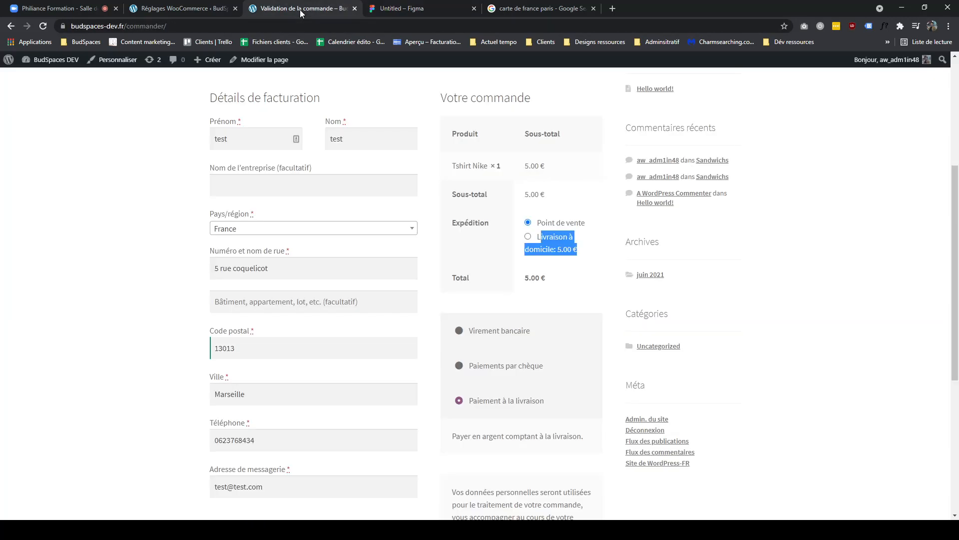
pyautogui.click(237, 9)
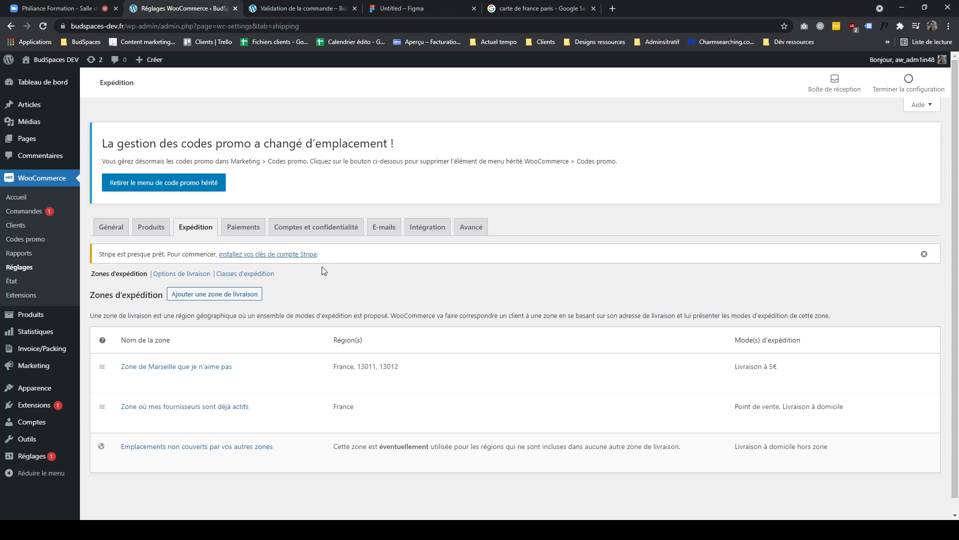
pyautogui.click(254, 297)
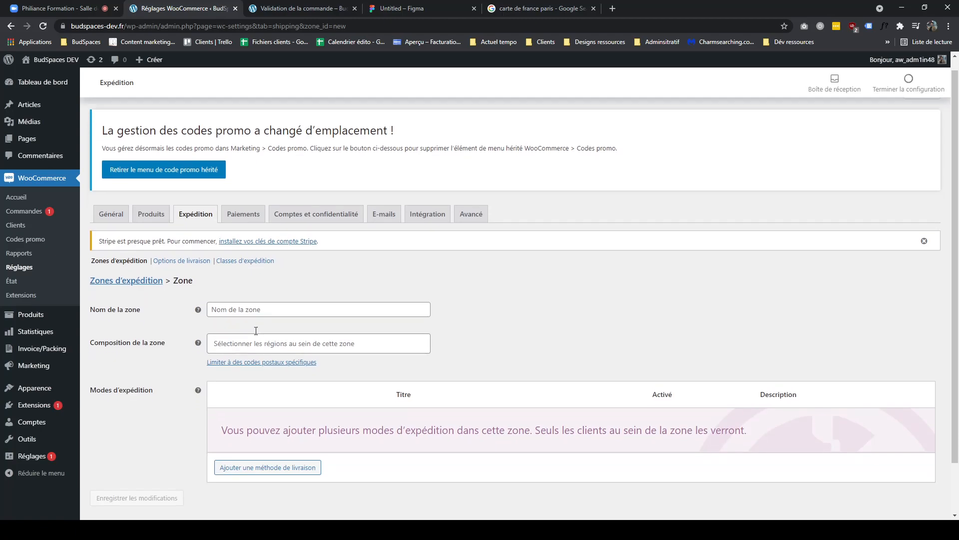
pyautogui.scroll(-2, 256, 331)
pyautogui.click(240, 252)
pyautogui.write('Mari')
pyautogui.press('BackSpace')
pyautogui.write('seille gratos')
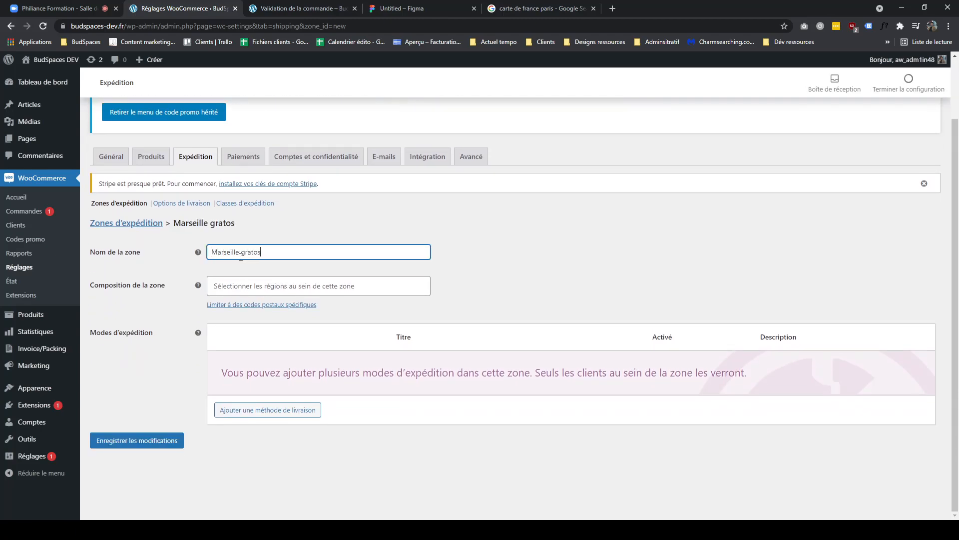
pyautogui.click(252, 285)
pyautogui.write('f')
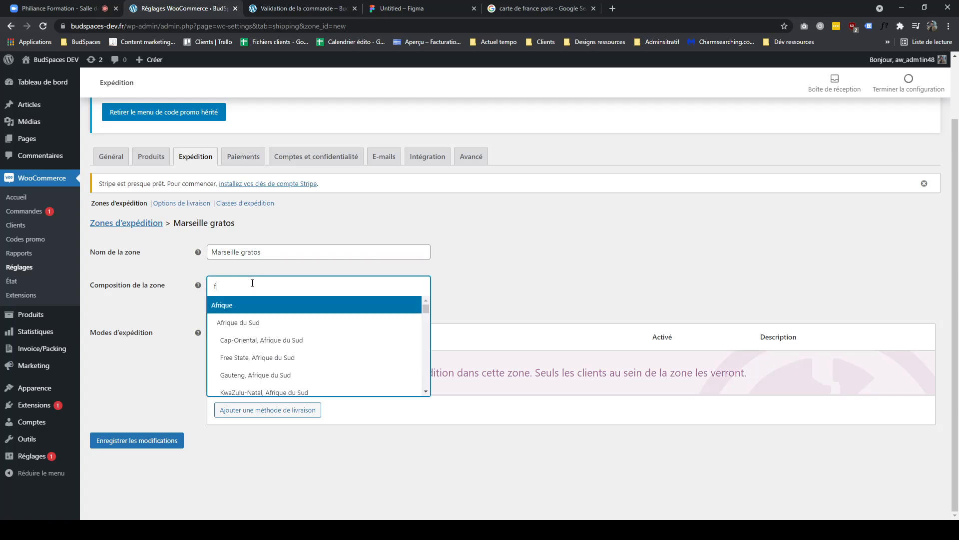
pyautogui.write('rance')
pyautogui.press('Return')
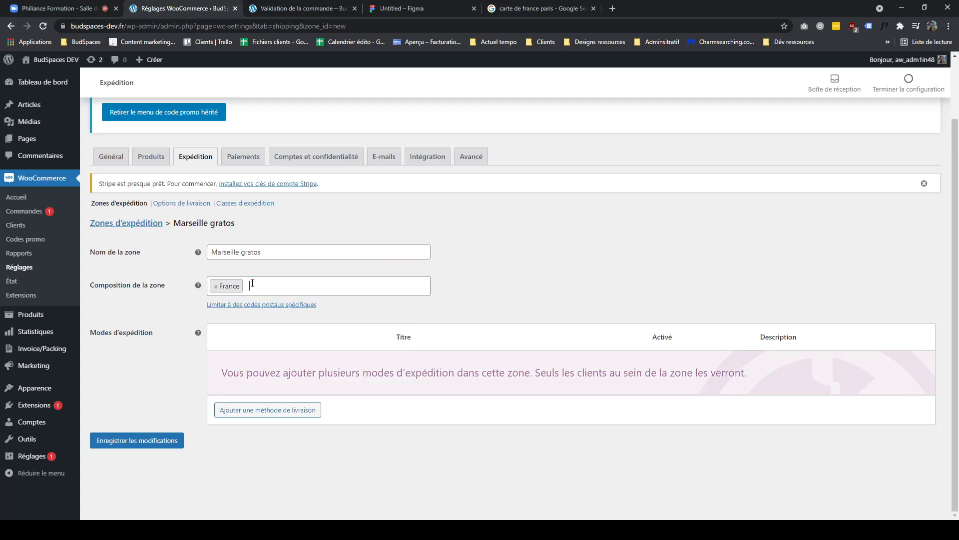
pyautogui.click(269, 306)
# - Look up Marseille's arrondissement postcodes online and paste the list into the zone's postcode limit box
pyautogui.click(613, 9)
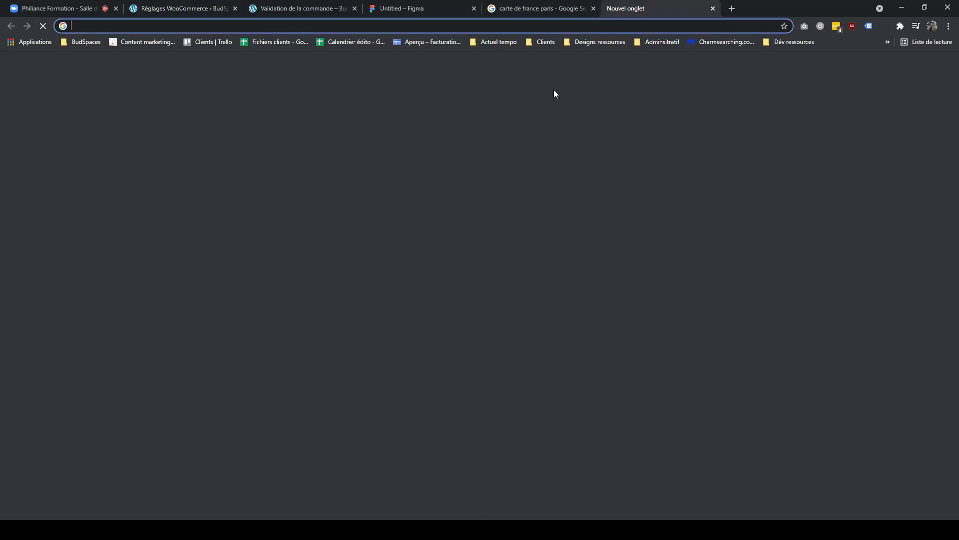
pyautogui.write('code postaux marseille')
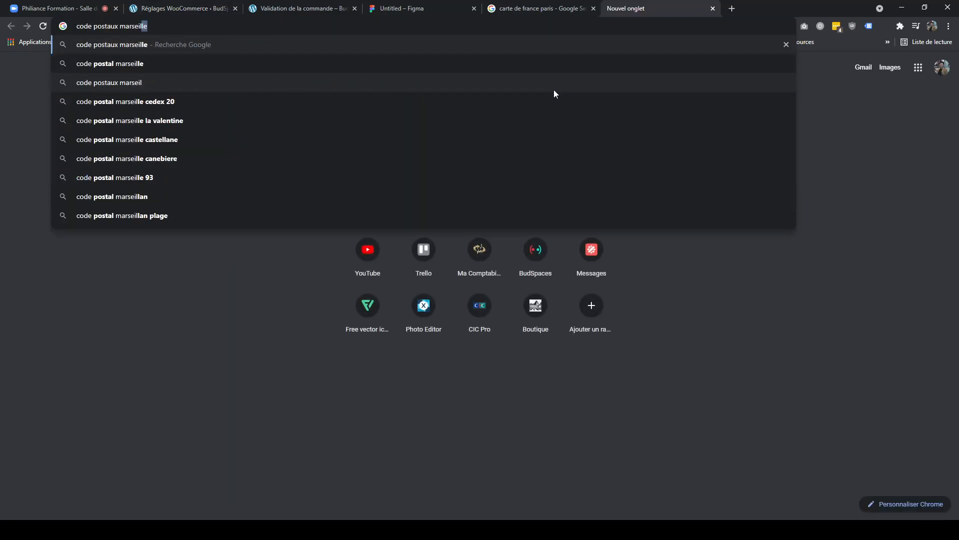
pyautogui.press('Return')
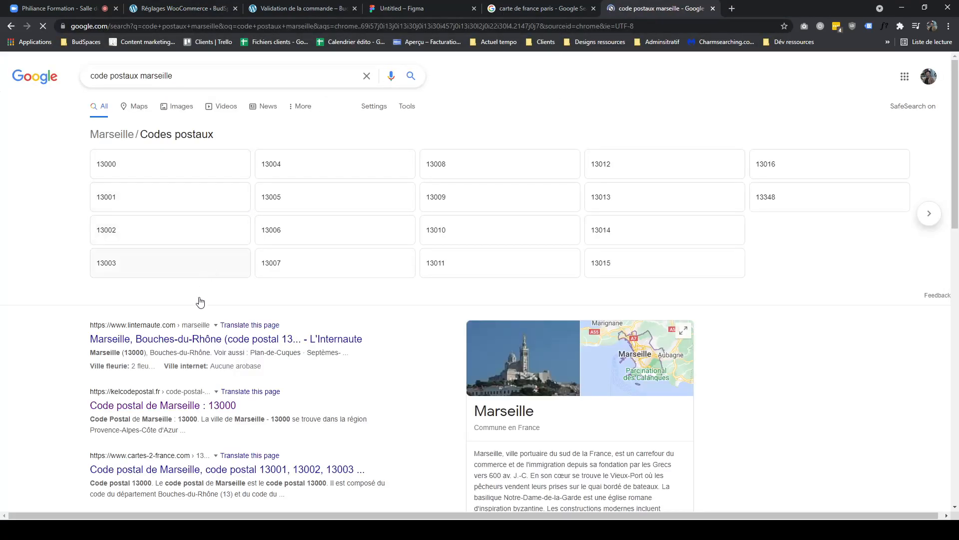
pyautogui.click(160, 411)
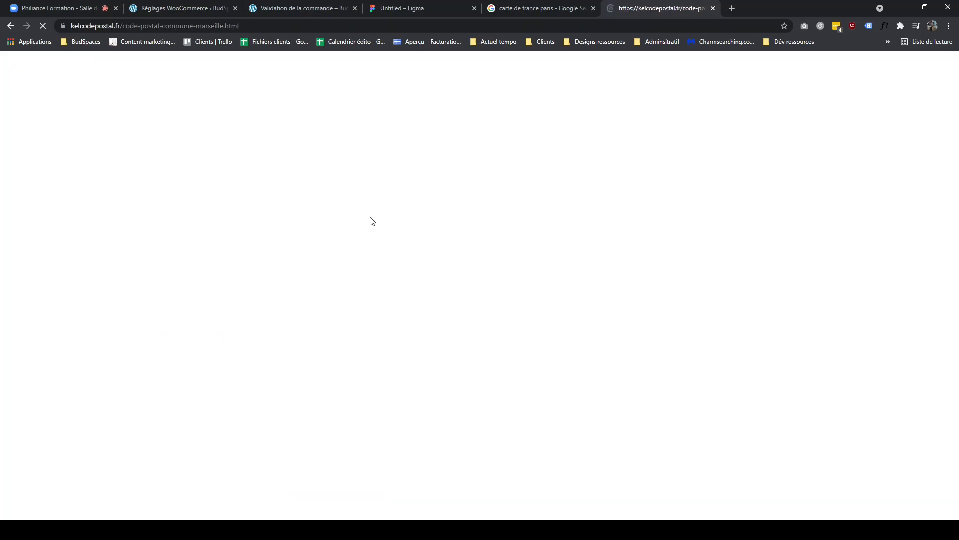
pyautogui.scroll(-3, 335, 432)
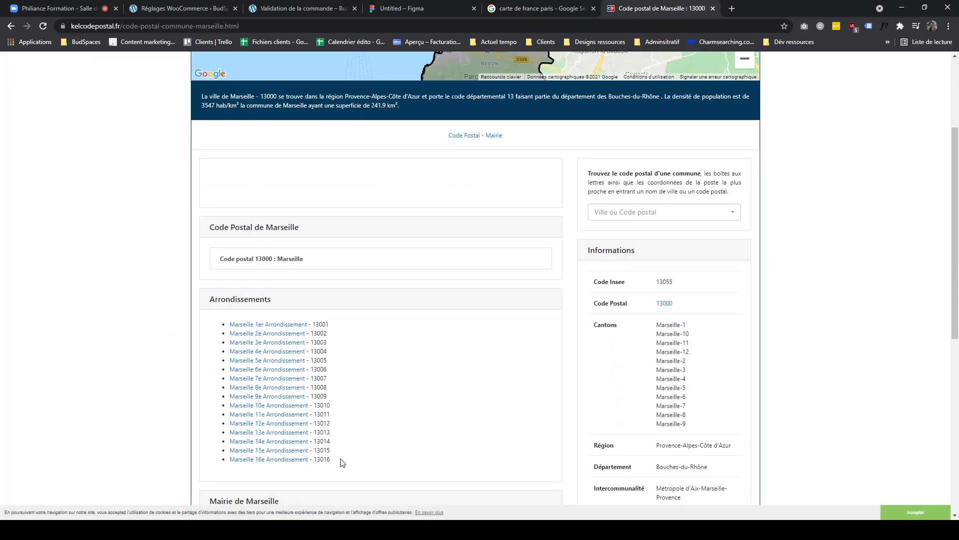
pyautogui.moveTo(340, 460); pyautogui.dragTo(320, 321)
pyautogui.hotkey('ctrl', 'c')
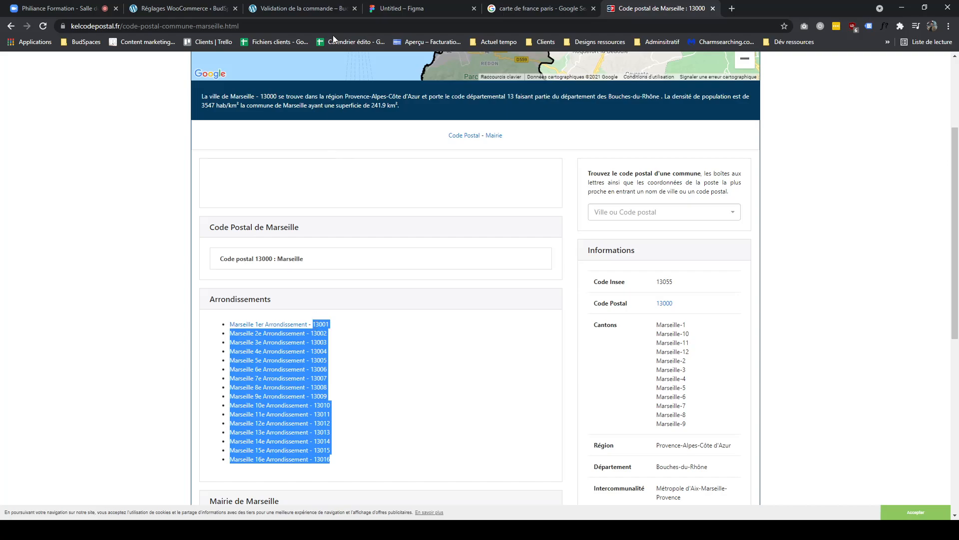
pyautogui.click(330, 8)
pyautogui.click(184, 8)
pyautogui.click(275, 313)
pyautogui.hotkey('ctrl', 'v')
# - Strip the arrondissement labels so each line holds only its postcode, 13001 to 13016, and save the zone
pyautogui.moveTo(310, 344); pyautogui.dragTo(210, 334)
pyautogui.press('BackSpace')
pyautogui.hotkey('ctrl', 'z')
pyautogui.moveTo(310, 344); pyautogui.dragTo(151, 335)
pyautogui.click(311, 334)
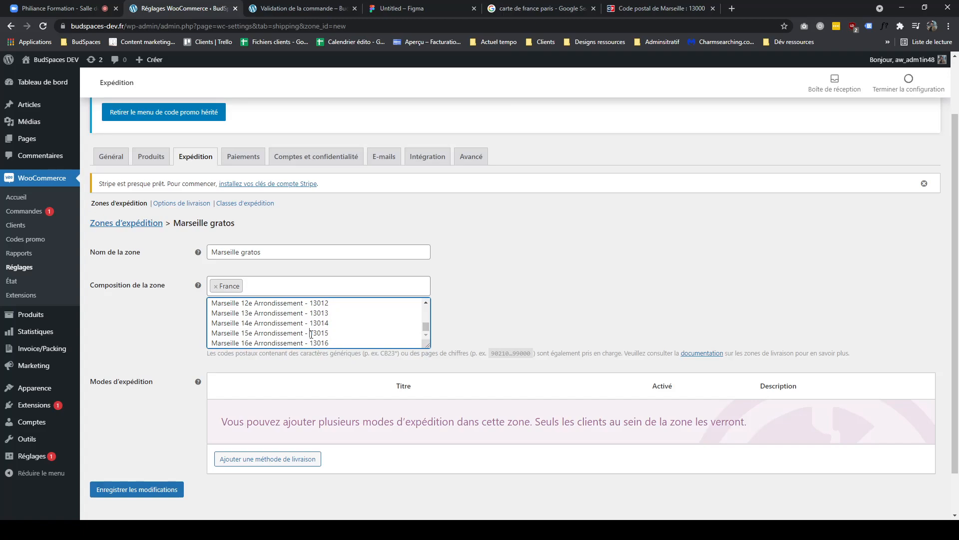
pyautogui.moveTo(311, 333); pyautogui.dragTo(186, 338)
pyautogui.press('BackSpace')
pyautogui.moveTo(310, 343); pyautogui.dragTo(175, 344)
pyautogui.press('BackSpace')
pyautogui.press('BackSpace')
pyautogui.moveTo(308, 323); pyautogui.dragTo(190, 325)
pyautogui.press('BackSpace')
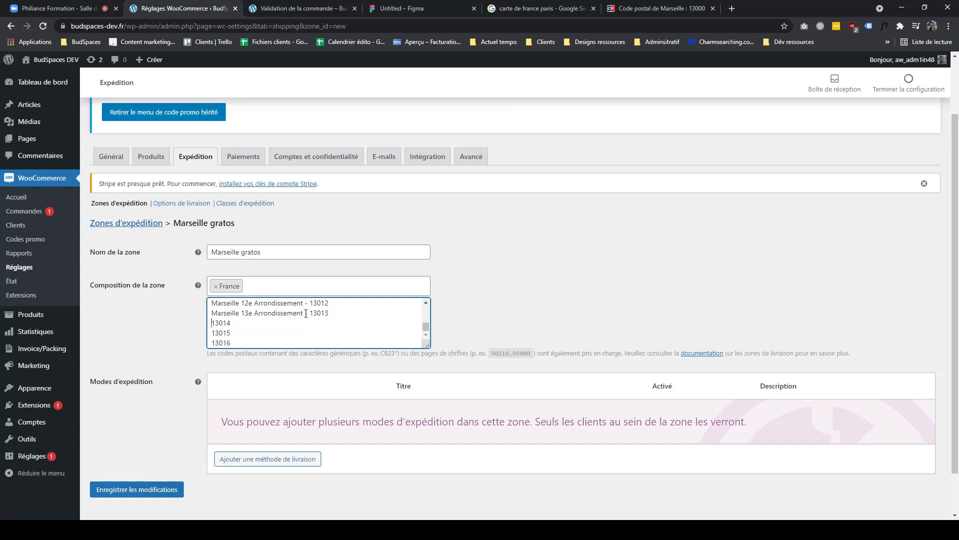
pyautogui.moveTo(310, 313); pyautogui.dragTo(209, 315)
pyautogui.press('BackSpace')
pyautogui.scroll(2, 307, 318)
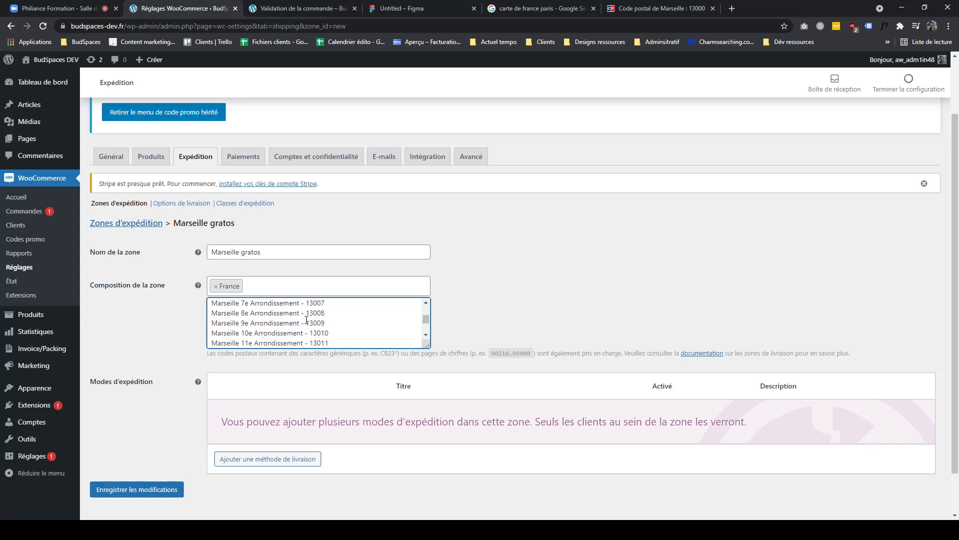
pyautogui.scroll(-2, 308, 332)
pyautogui.moveTo(309, 303); pyautogui.dragTo(211, 338)
pyautogui.press('BackSpace')
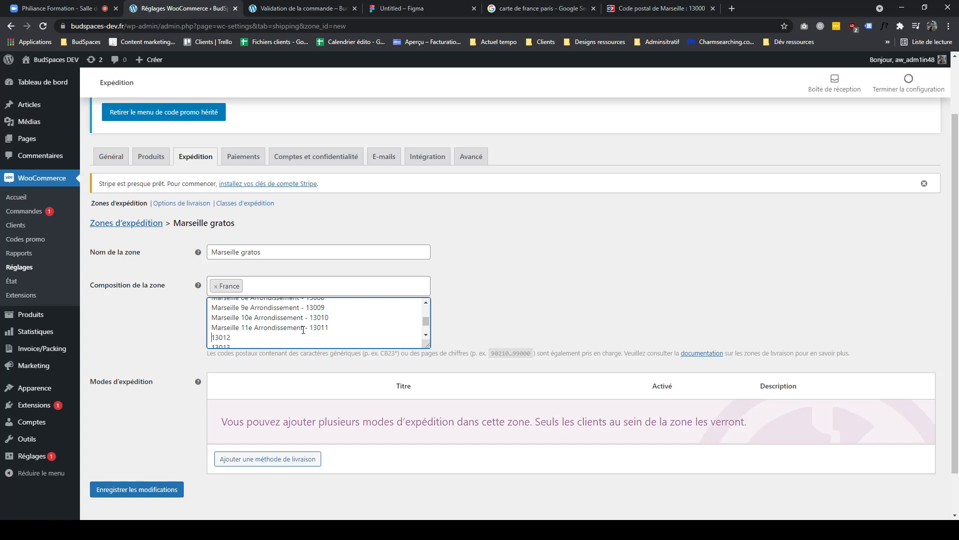
pyautogui.moveTo(305, 328); pyautogui.dragTo(209, 330)
pyautogui.press('BackSpace')
pyautogui.moveTo(275, 318); pyautogui.dragTo(211, 318)
pyautogui.press('BackSpace')
pyautogui.moveTo(307, 307); pyautogui.dragTo(211, 307)
pyautogui.press('BackSpace')
pyautogui.scroll(2, 259, 323)
pyautogui.scroll(-1, 307, 341)
pyautogui.scroll(1, 307, 341)
pyautogui.moveTo(307, 345); pyautogui.dragTo(211, 312)
pyautogui.press('BackSpace')
pyautogui.scroll(1, 320, 328)
pyautogui.scroll(-1, 311, 338)
pyautogui.scroll(1, 309, 336)
pyautogui.moveTo(306, 346); pyautogui.dragTo(212, 314)
pyautogui.press('BackSpace')
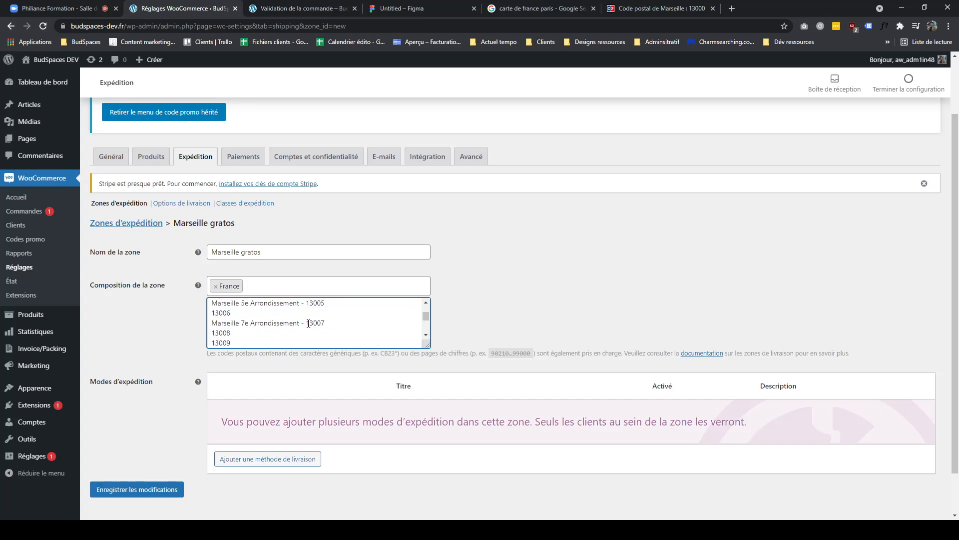
pyautogui.moveTo(309, 323); pyautogui.dragTo(224, 327)
pyautogui.press('BackSpace')
pyautogui.scroll(2, 391, 317)
pyautogui.moveTo(306, 334); pyautogui.dragTo(214, 333)
pyautogui.press('BackSpace')
pyautogui.moveTo(307, 325); pyautogui.dragTo(212, 325)
pyautogui.press('BackSpace')
pyautogui.moveTo(307, 314)
pyautogui.mouseDown()
pyautogui.moveTo(212, 314)
pyautogui.moveTo(305, 311)
pyautogui.mouseUp()
pyautogui.press('BackSpace')
pyautogui.press('BackSpace')
pyautogui.scroll(1, 297, 357)
pyautogui.scroll(-2, 167, 442)
pyautogui.click(166, 441)
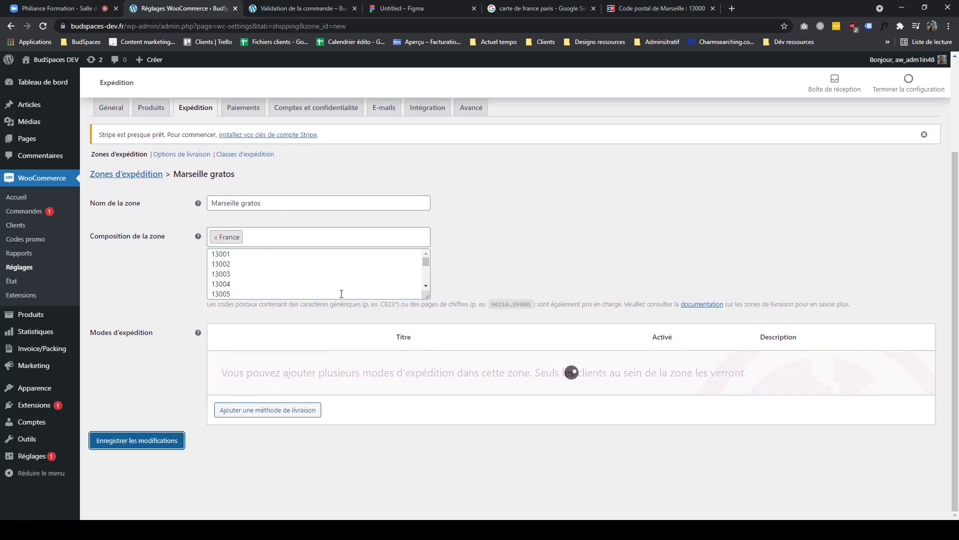
# - Add the Livraison gratuite shipping method to the Marseille gratos zone and return to the shipping zones list
pyautogui.click(285, 410)
pyautogui.press('Down')
pyautogui.click(580, 332)
pyautogui.click(250, 382)
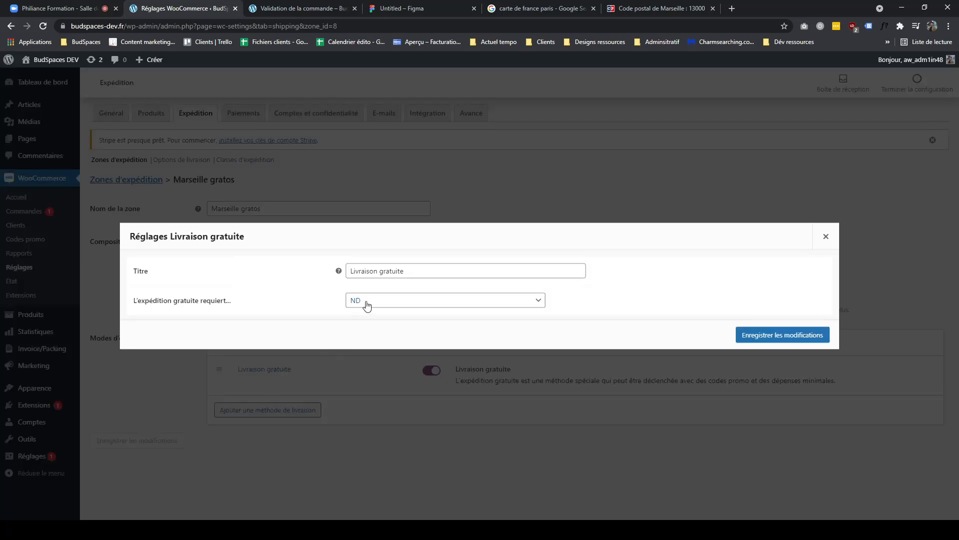
pyautogui.click(826, 237)
pyautogui.click(150, 180)
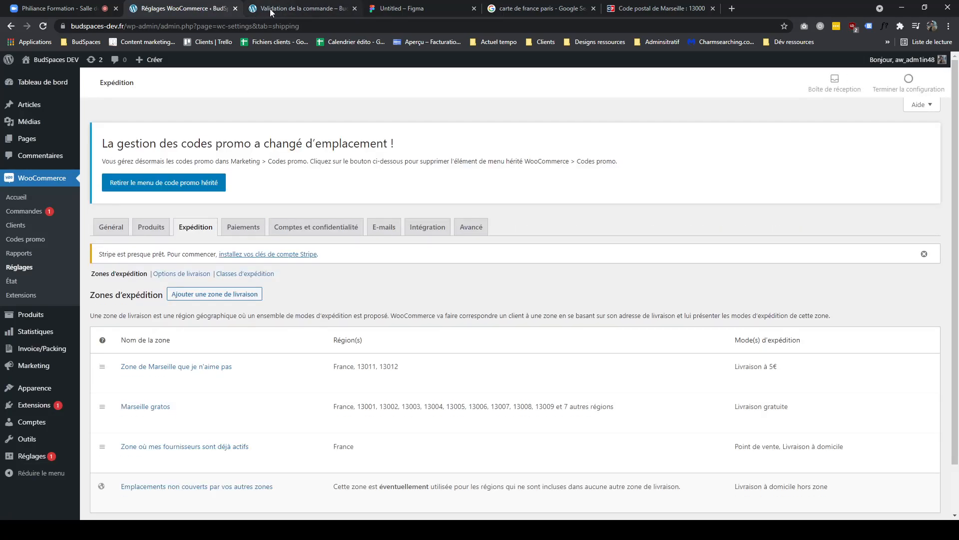
pyautogui.scroll(-1, 235, 300)
pyautogui.moveTo(129, 363)
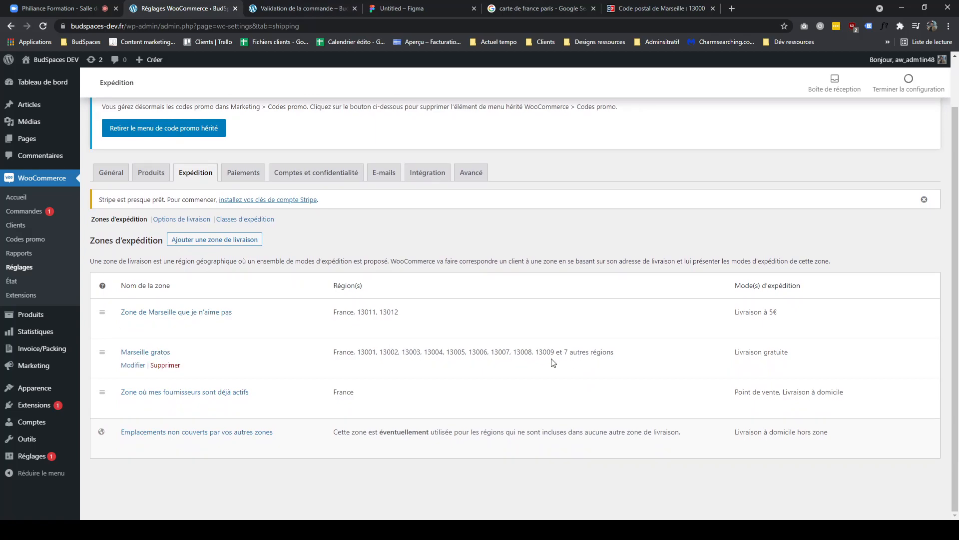
# - Reload the checkout page and change the billing postcode to 13012 to test the shipping charge
pyautogui.click(311, 8)
pyautogui.click(44, 26)
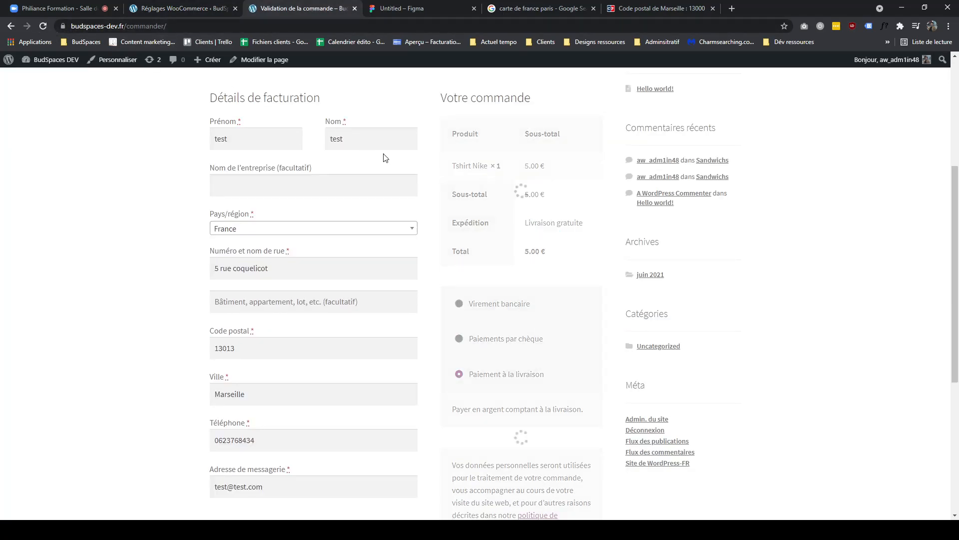
pyautogui.doubleClick(249, 354)
pyautogui.moveTo(592, 222); pyautogui.dragTo(515, 224)
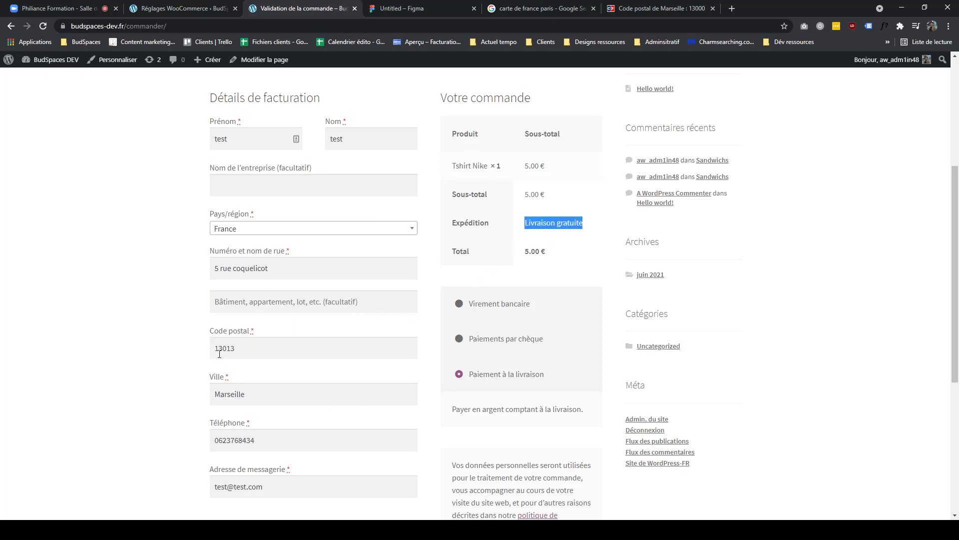
pyautogui.click(258, 346)
pyautogui.write('2')
pyautogui.click(98, 353)
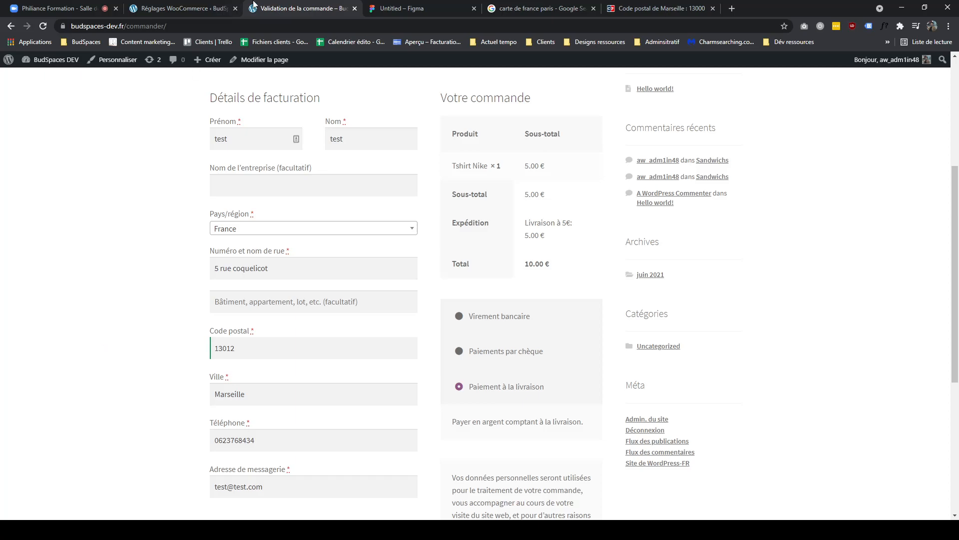
# - Move the Marseille gratos zone above the 5€ Marseille zone, then reload the checkout to retest postcode 13012
pyautogui.click(219, 8)
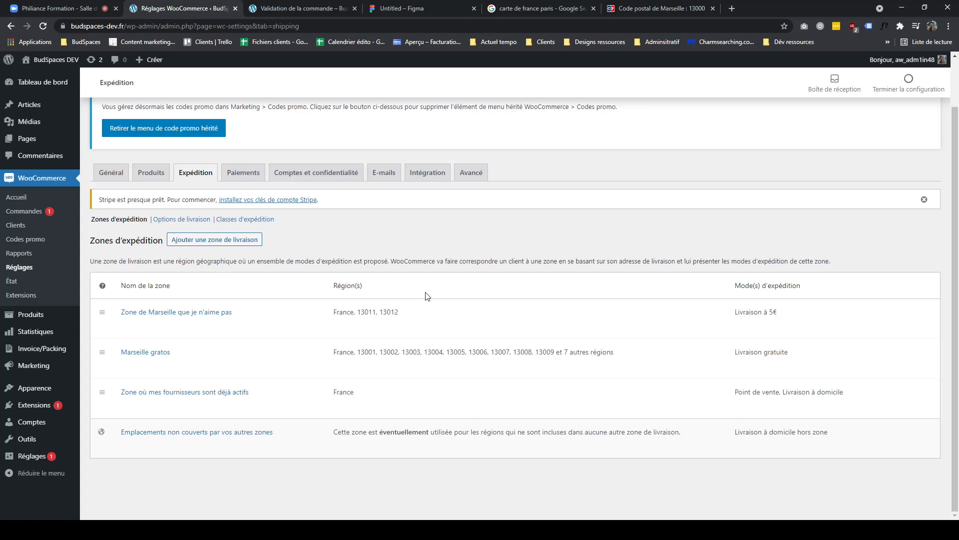
pyautogui.moveTo(105, 354); pyautogui.dragTo(110, 326)
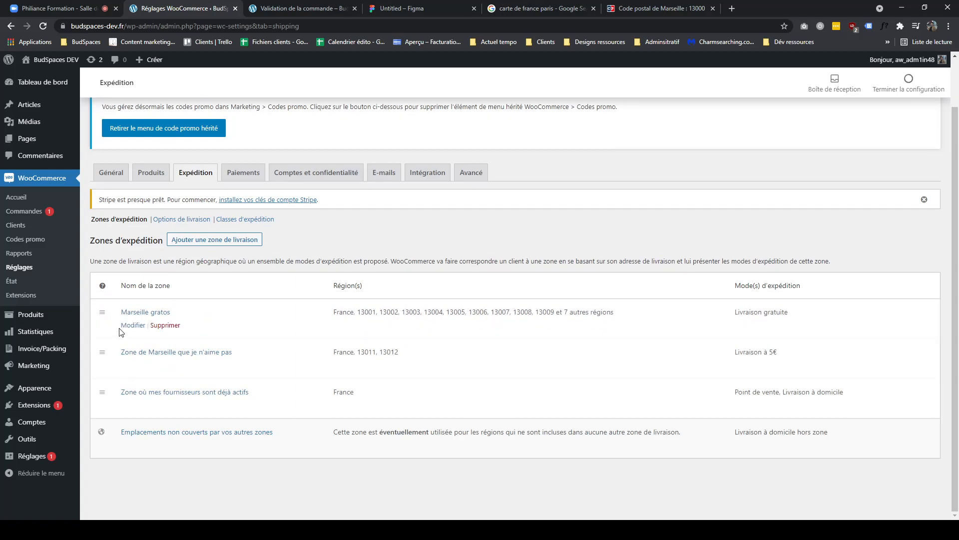
pyautogui.click(288, 9)
pyautogui.click(44, 28)
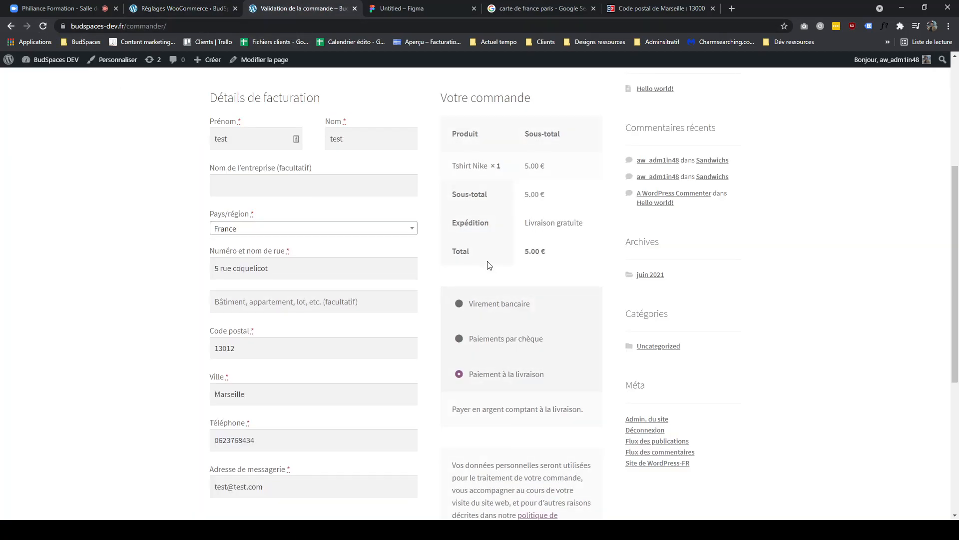
pyautogui.moveTo(277, 347); pyautogui.dragTo(132, 338)
pyautogui.click(164, 306)
pyautogui.moveTo(596, 223); pyautogui.dragTo(540, 231)
# - Compare the regions listed for the two Marseille zones in the shipping zones list
pyautogui.click(204, 7)
pyautogui.click(269, 8)
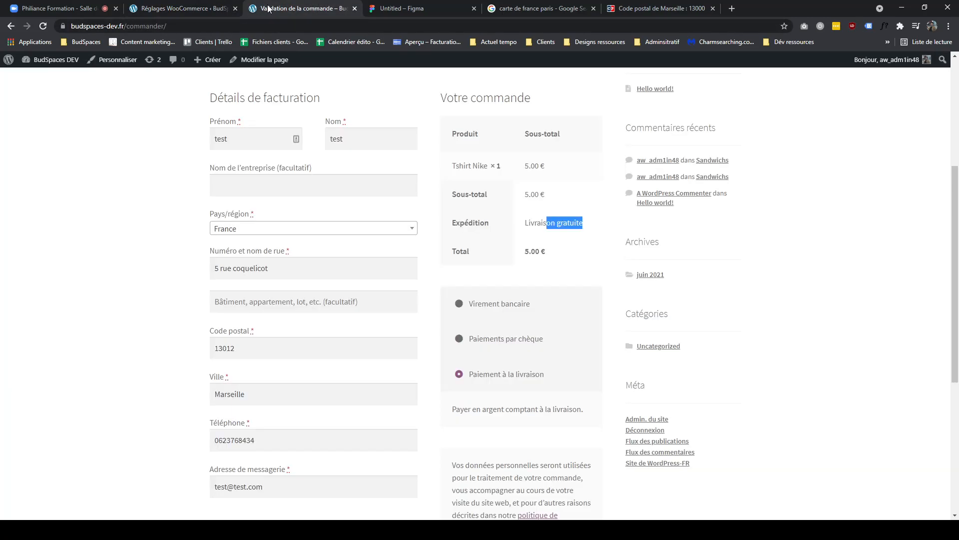
pyautogui.click(211, 9)
pyautogui.moveTo(814, 313); pyautogui.dragTo(582, 311)
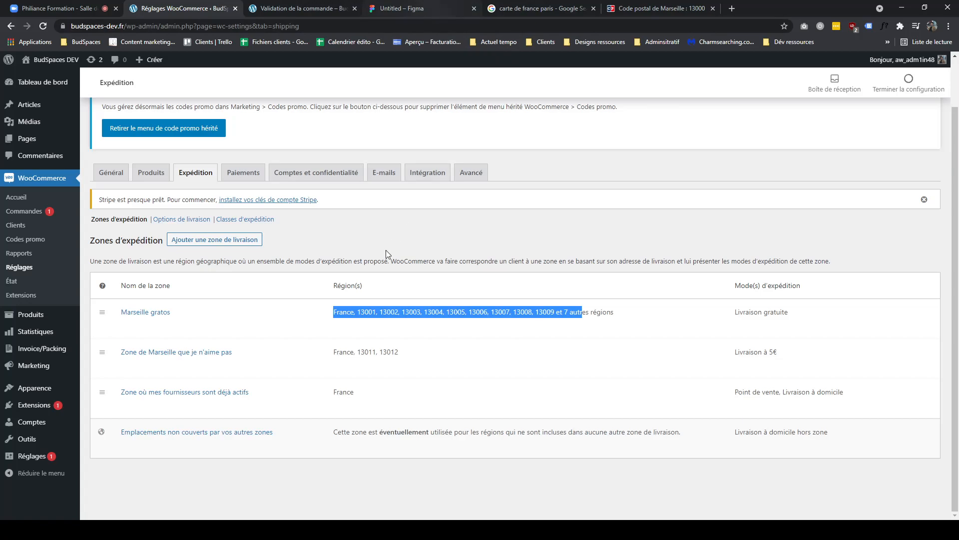
pyautogui.moveTo(414, 353); pyautogui.dragTo(326, 357)
pyautogui.click(489, 312)
pyautogui.tripleClick(490, 311)
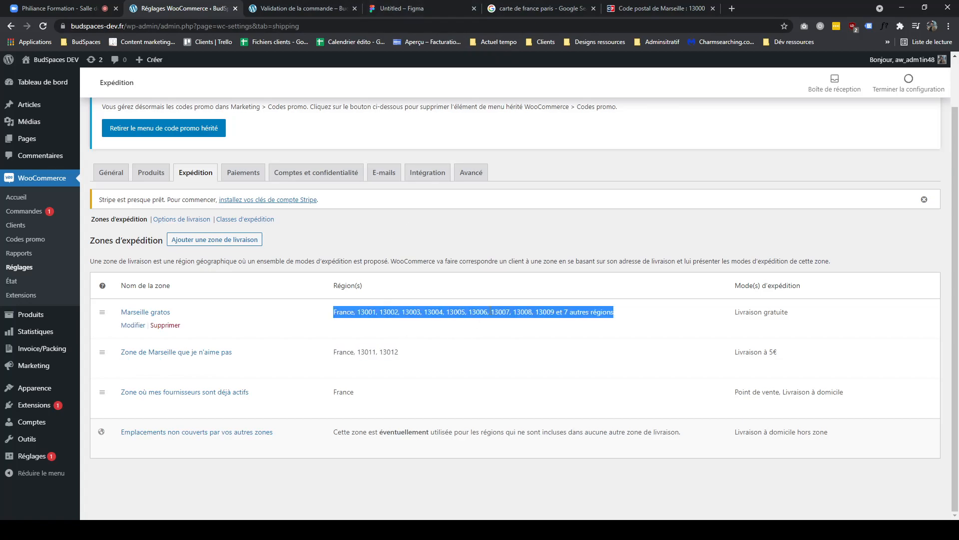
pyautogui.doubleClick(377, 351)
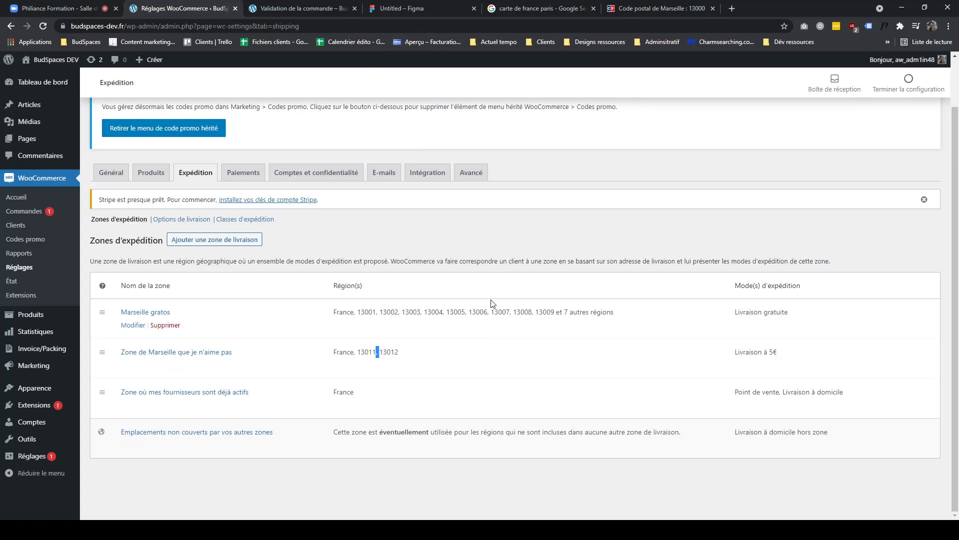
# - In the FigJam board, place a new sticky note in the empty area left of the zone circles
pyautogui.click(419, 10)
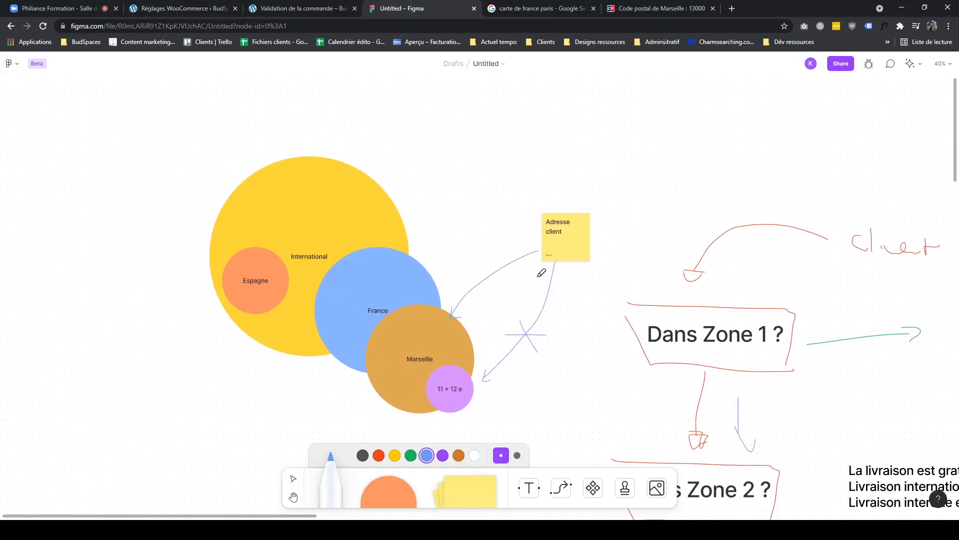
pyautogui.press('v')
pyautogui.moveTo(567, 249)
pyautogui.mouseDown()
pyautogui.moveTo(557, 242)
pyautogui.moveTo(585, 228)
pyautogui.moveTo(578, 258)
pyautogui.mouseUp()
pyautogui.scroll(3, 578, 350)
pyautogui.hscroll(-2, 578, 350)
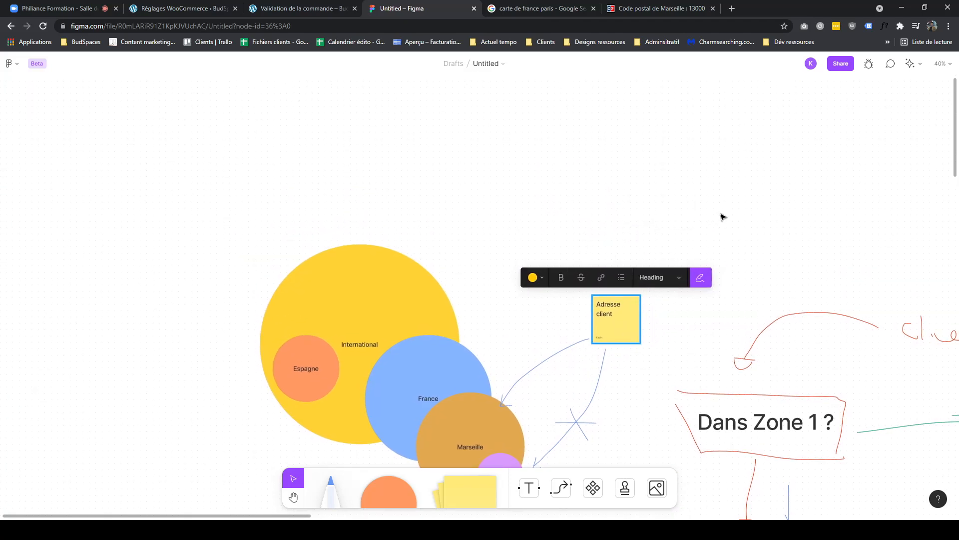
pyautogui.hscroll(-5, 578, 212)
pyautogui.scroll(1, 578, 212)
pyautogui.press('t')
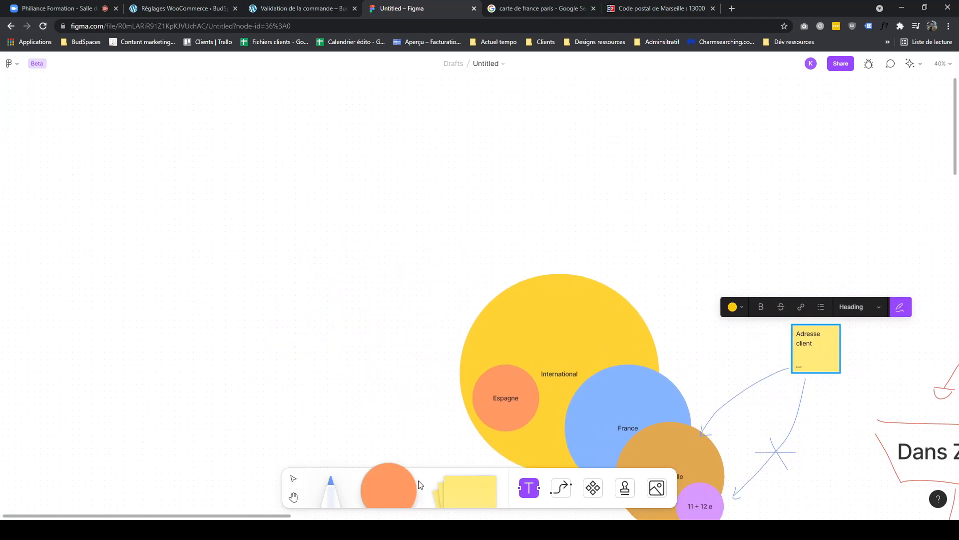
pyautogui.click(452, 484)
pyautogui.click(317, 258)
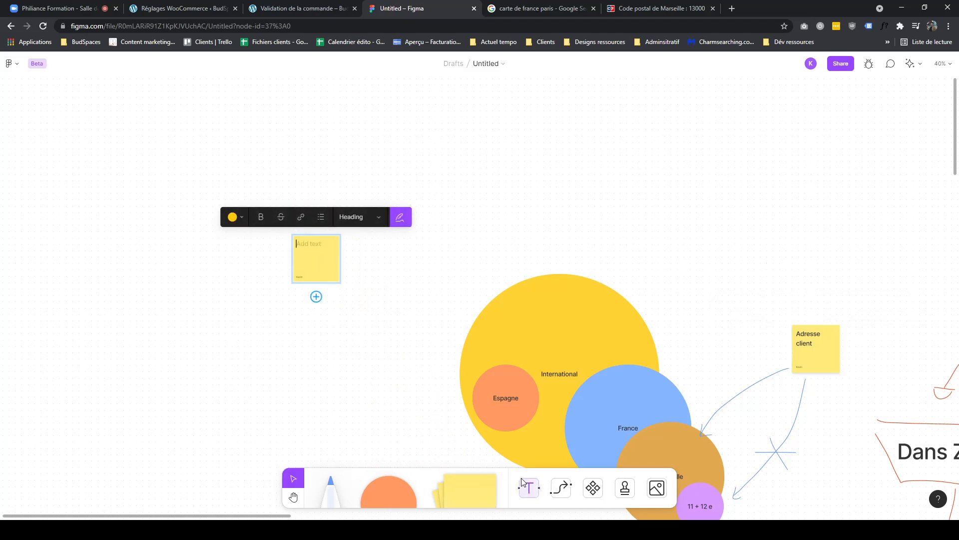
# - Add a second sticky note to the lower right and label the first sticky note "adresse"
pyautogui.click(563, 492)
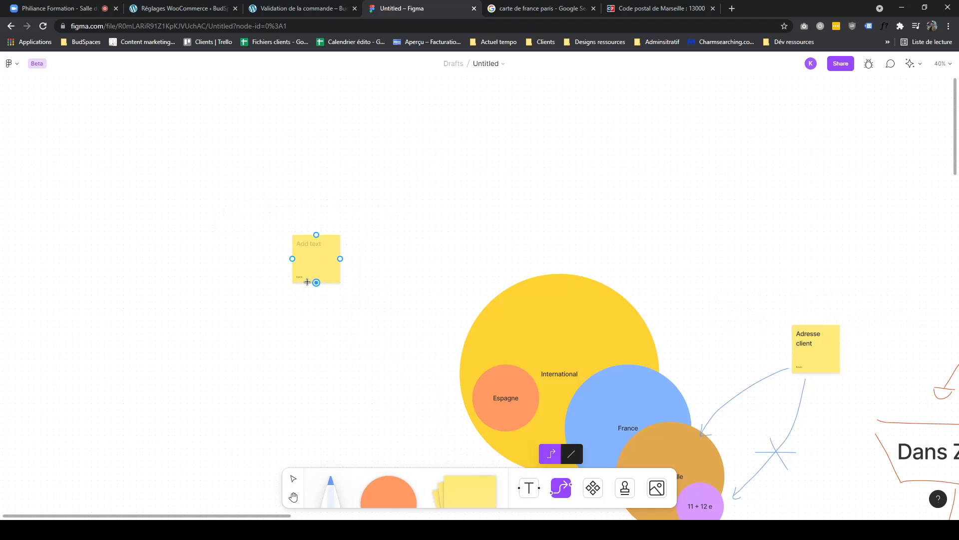
pyautogui.hscroll(-5, 413, 302)
pyautogui.press('v')
pyautogui.moveTo(411, 279); pyautogui.dragTo(330, 252)
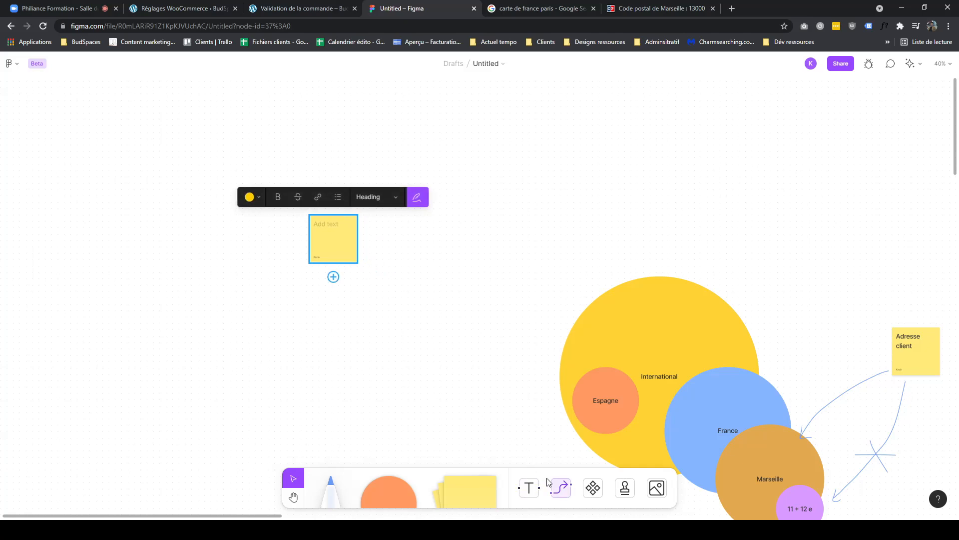
pyautogui.moveTo(461, 476); pyautogui.dragTo(436, 312)
pyautogui.doubleClick(331, 223)
pyautogui.write('adresse')
pyautogui.moveTo(451, 313); pyautogui.dragTo(429, 299)
# - Connect the "adresse" note to the second note with a connector labelled "Si = 11e ou 12e"
pyautogui.click(561, 487)
pyautogui.moveTo(333, 262)
pyautogui.mouseDown()
pyautogui.moveTo(383, 317)
pyautogui.moveTo(398, 310)
pyautogui.mouseUp()
pyautogui.doubleClick(365, 303)
pyautogui.write('si = 2')
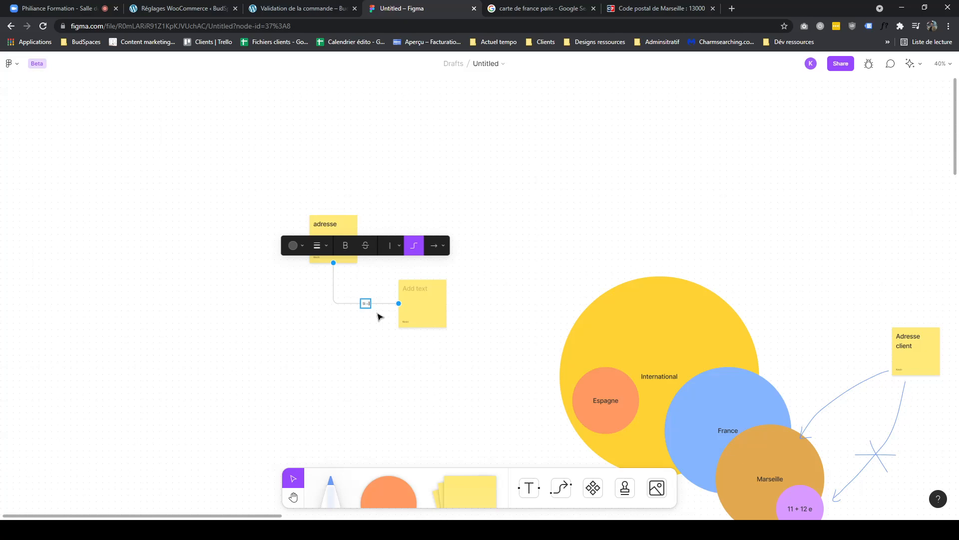
pyautogui.press('BackSpace')
pyautogui.write('11e ou 12e')
# - Label the second sticky note "Zone Marseille que je n'aime pas"
pyautogui.scroll(3, 348, 263)
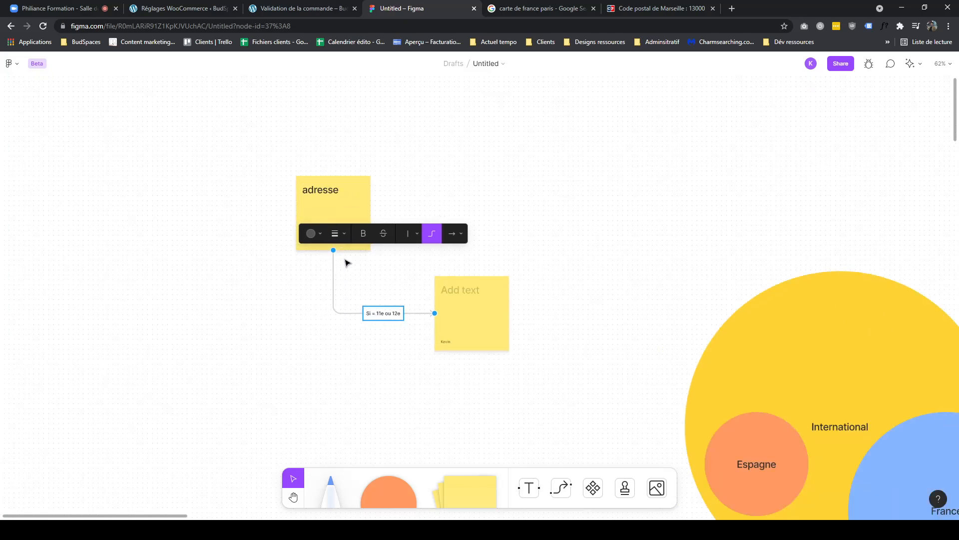
pyautogui.scroll(2, 364, 271)
pyautogui.doubleClick(488, 296)
pyautogui.write('Zone')
pyautogui.write('11')
pyautogui.press('BackSpace')
pyautogui.press('BackSpace')
pyautogui.write('Marseille')
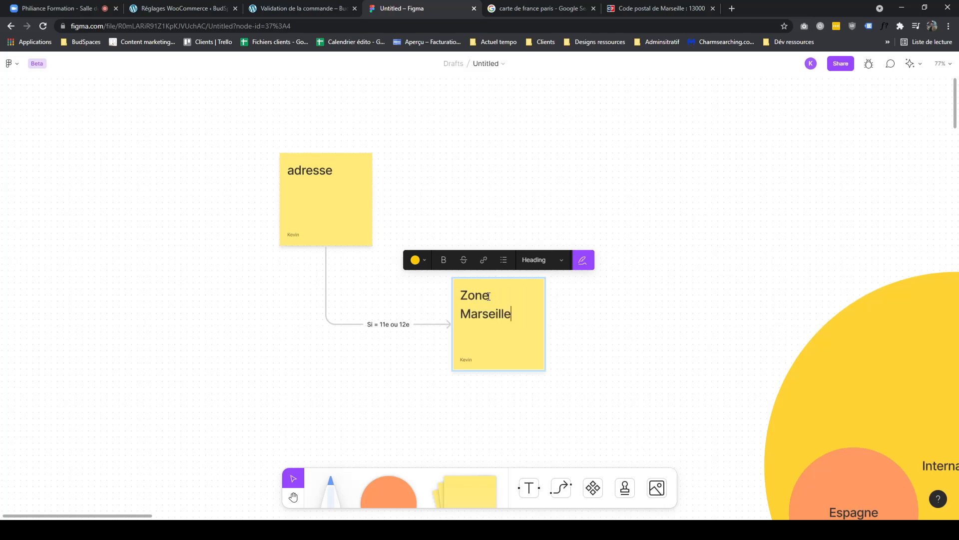
pyautogui.write(" que je n'aime pas")
pyautogui.click(365, 422)
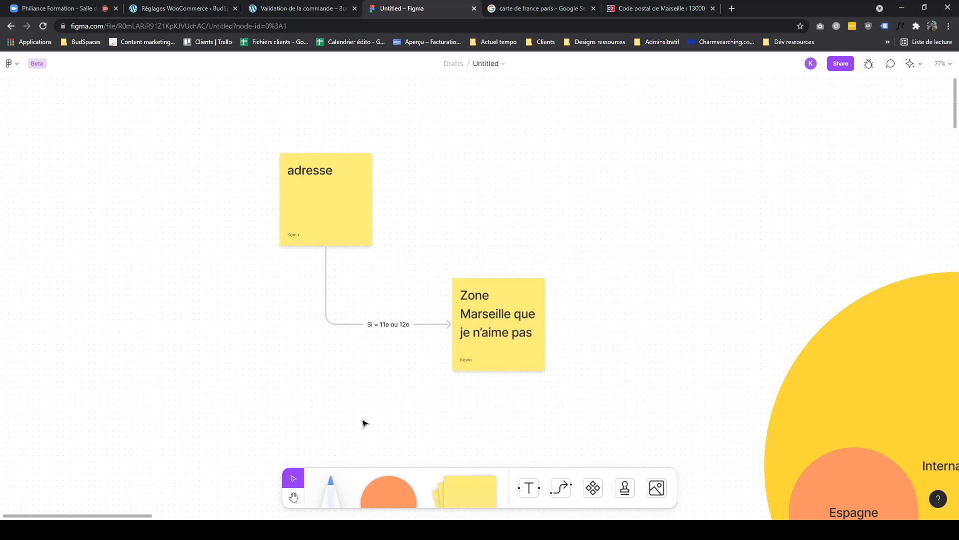
# - Draw a connector running down from the "adresse" sticky note
pyautogui.scroll(-3, 377, 297)
pyautogui.press('x')
pyautogui.moveTo(318, 160); pyautogui.dragTo(419, 410)
# - Place a sticky note below the "Zone Marseille que je n'aime pas" note and label it "Zone Marseille gratos"
pyautogui.click(462, 482)
pyautogui.click(494, 360)
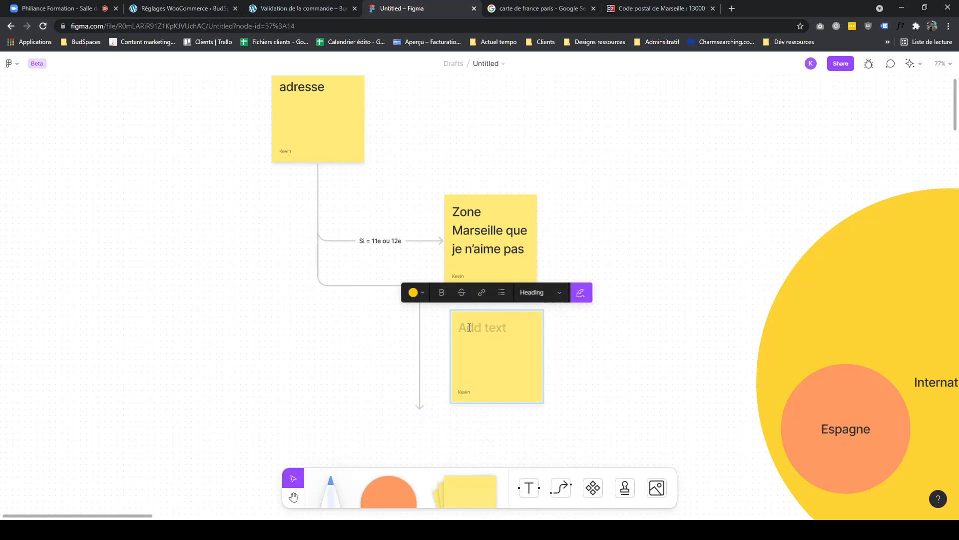
pyautogui.write('Zone Marseille gratos')
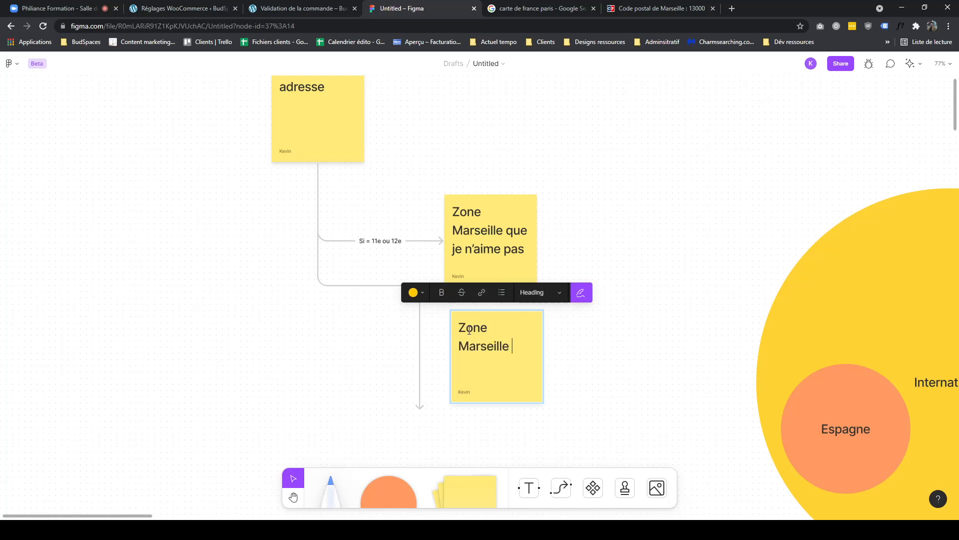
pyautogui.click(653, 347)
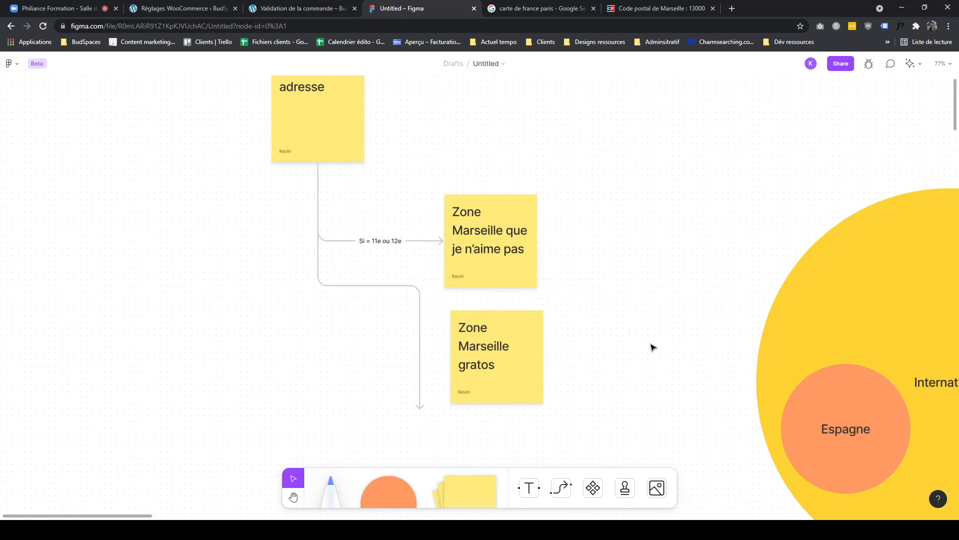
# - Attach the new connector's end to the "Zone Marseille gratos" note and label it "Si non"
pyautogui.click(420, 310)
pyautogui.moveTo(420, 409); pyautogui.dragTo(452, 368)
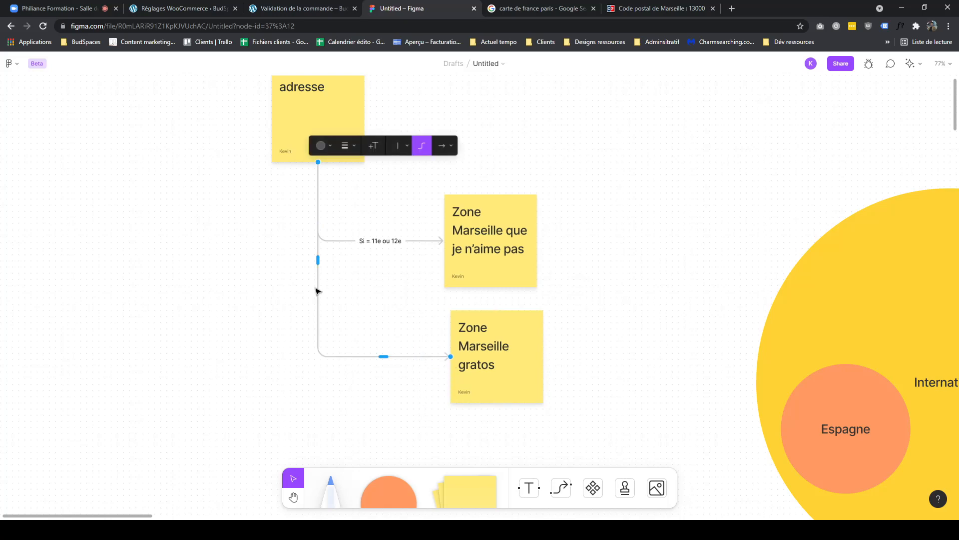
pyautogui.doubleClick(318, 259)
pyautogui.write('Si non')
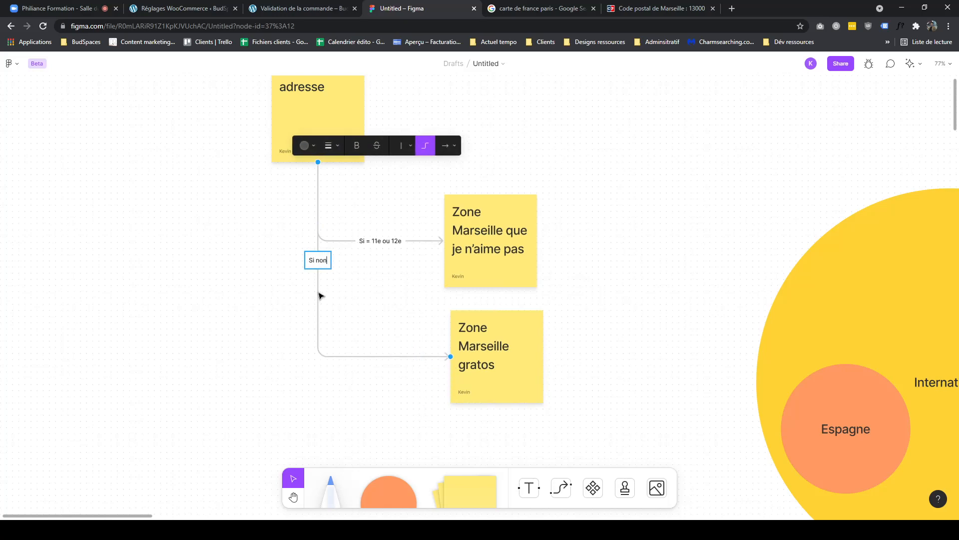
pyautogui.click(369, 318)
pyautogui.click(376, 358)
pyautogui.click(375, 358)
pyautogui.click(375, 356)
pyautogui.click(375, 356)
pyautogui.click(375, 355)
pyautogui.click(375, 381)
pyautogui.click(521, 482)
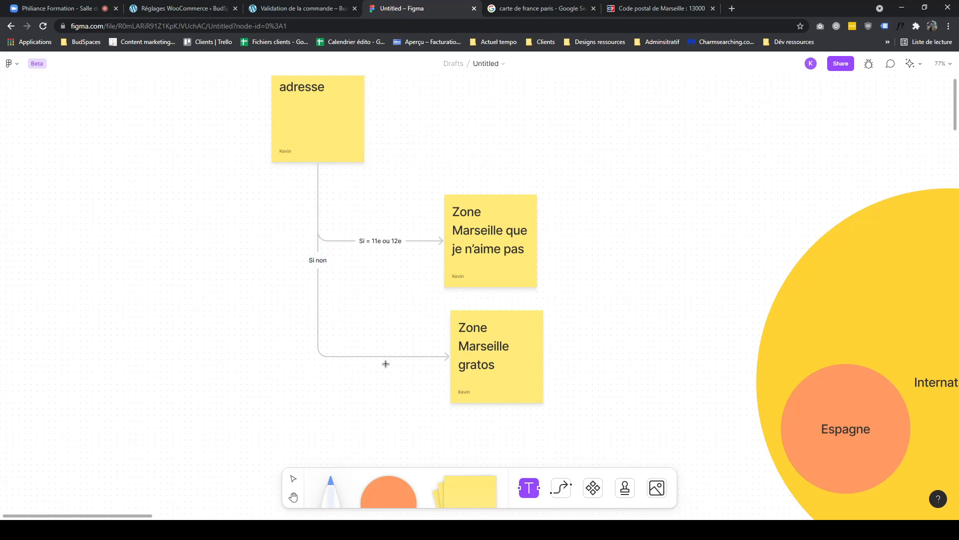
pyautogui.press('Escape')
# - Extend the "adresse" note's text to read "adresse client"
pyautogui.scroll(-4, 413, 383)
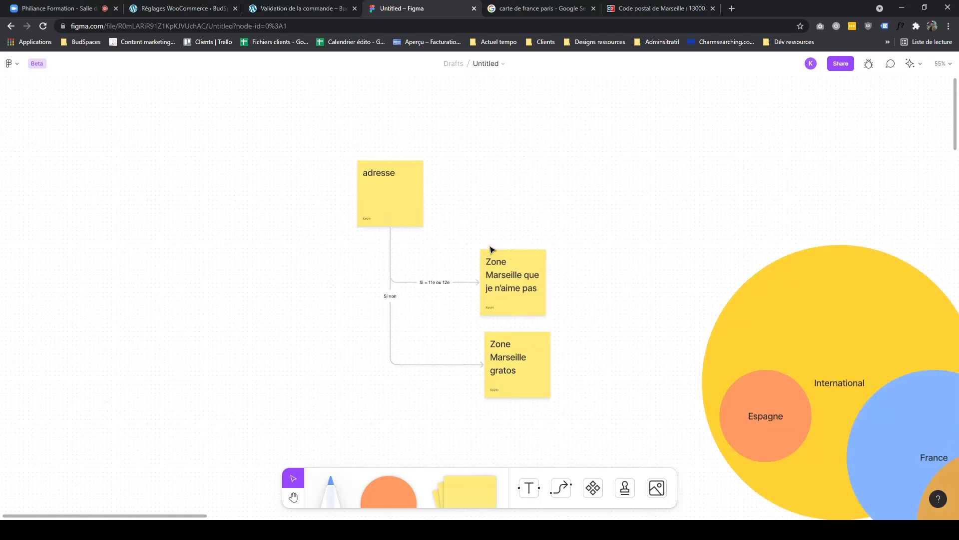
pyautogui.click(411, 200)
pyautogui.click(405, 176)
pyautogui.click(405, 176)
pyautogui.write('client')
# - Add a fourth sticky note below "Zone Marseille gratos" and connect it from the "adresse client" note
pyautogui.click(488, 199)
pyautogui.click(517, 285)
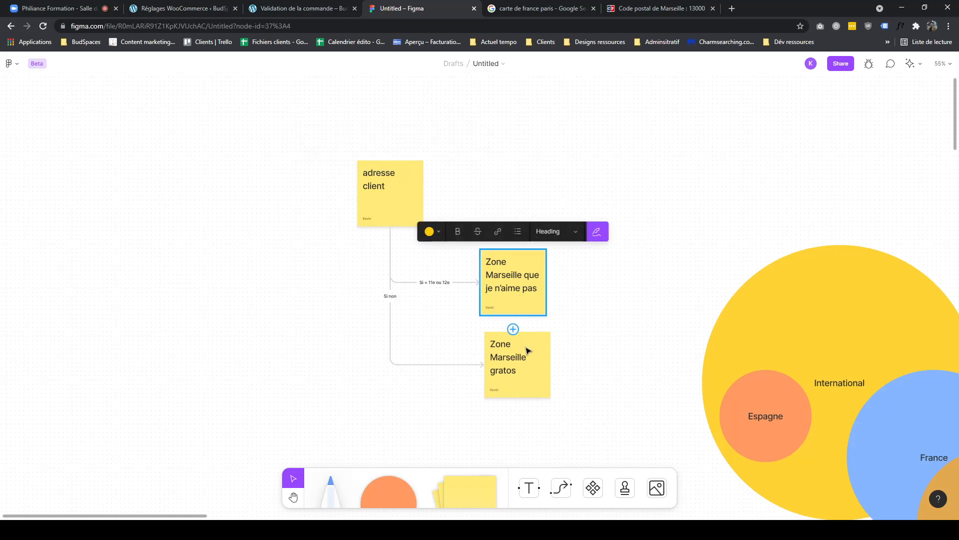
pyautogui.moveTo(525, 300); pyautogui.dragTo(532, 299)
pyautogui.moveTo(517, 372); pyautogui.dragTo(523, 373)
pyautogui.moveTo(452, 392); pyautogui.dragTo(468, 358)
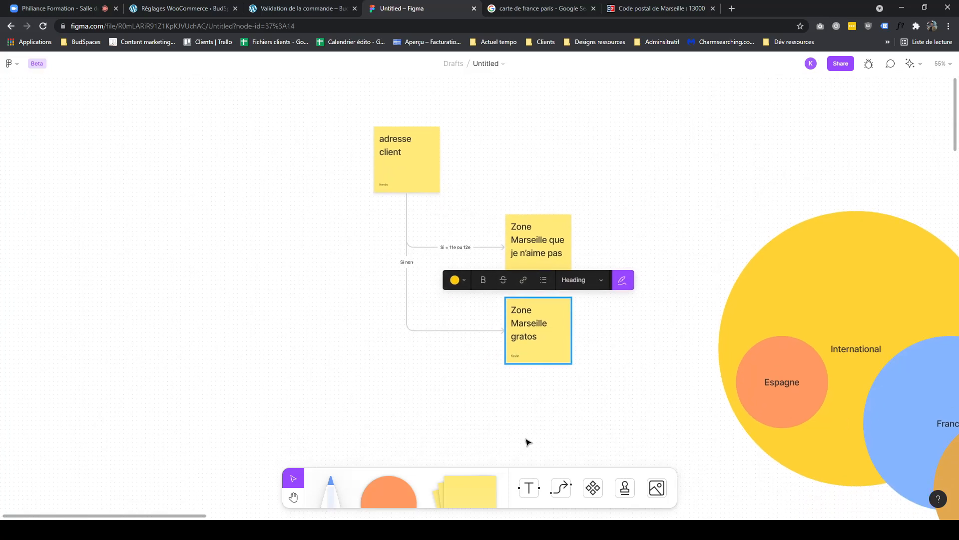
pyautogui.moveTo(475, 484); pyautogui.dragTo(534, 413)
pyautogui.click(561, 488)
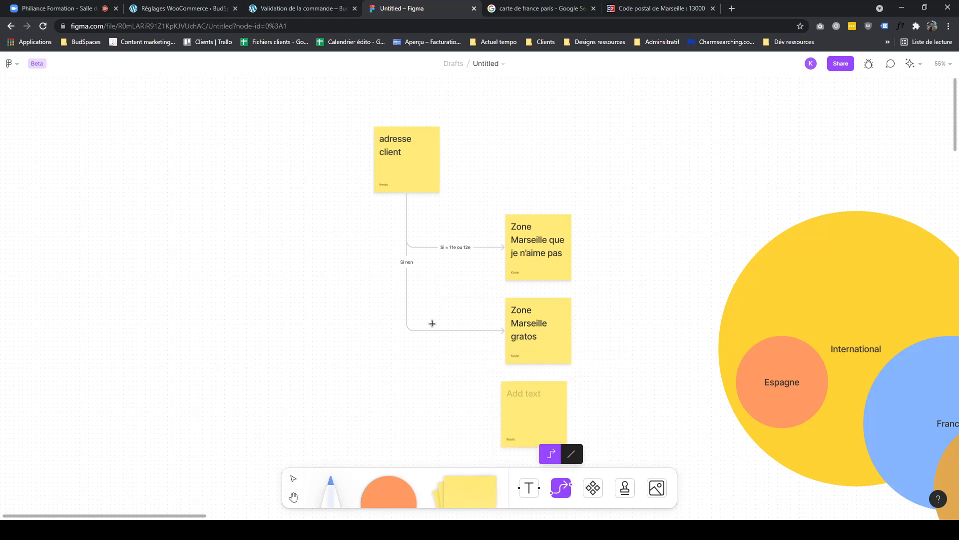
pyautogui.moveTo(407, 192)
pyautogui.mouseDown()
pyautogui.moveTo(436, 391)
pyautogui.moveTo(500, 413)
pyautogui.mouseUp()
# - Move the connector label to the "Zone Marseille gratos" connector and change it to "Si = arrondissement marseille"
pyautogui.click(451, 331)
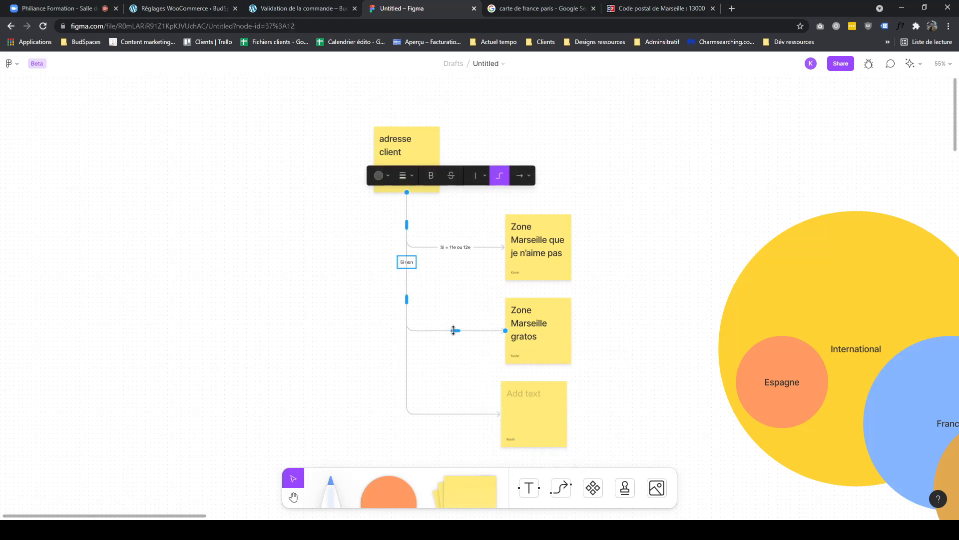
pyautogui.doubleClick(405, 264)
pyautogui.moveTo(404, 265); pyautogui.dragTo(456, 339)
pyautogui.doubleClick(460, 331)
pyautogui.write('Si =')
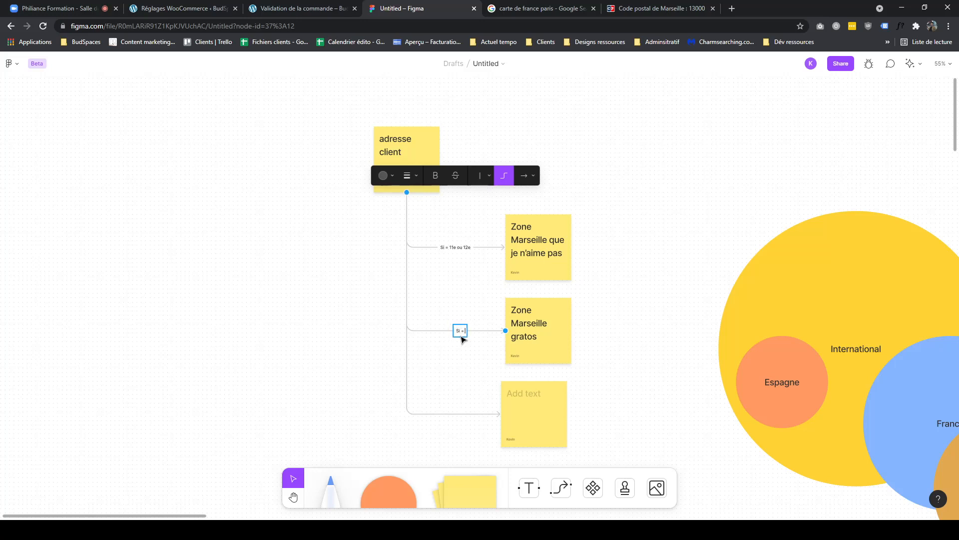
pyautogui.write('i appara')
pyautogui.press('BackSpace')
pyautogui.press('BackSpace')
pyautogui.press('BackSpace')
pyautogui.press('BackSpace')
pyautogui.write('marsel')
pyautogui.press('BackSpace')
pyautogui.press('BackSpace')
pyautogui.press('BackSpace')
pyautogui.press('BackSpace')
pyautogui.press('BackSpace')
pyautogui.press('BackSpace')
pyautogui.press('BackSpace')
pyautogui.press('BackSpace')
pyautogui.press('BackSpace')
pyautogui.press('BackSpace')
pyautogui.press('BackSpace')
pyautogui.write('arrondissement mareilse')
pyautogui.press('BackSpace')
pyautogui.press('BackSpace')
pyautogui.press('BackSpace')
pyautogui.press('BackSpace')
pyautogui.press('BackSpace')
pyautogui.write('seille')
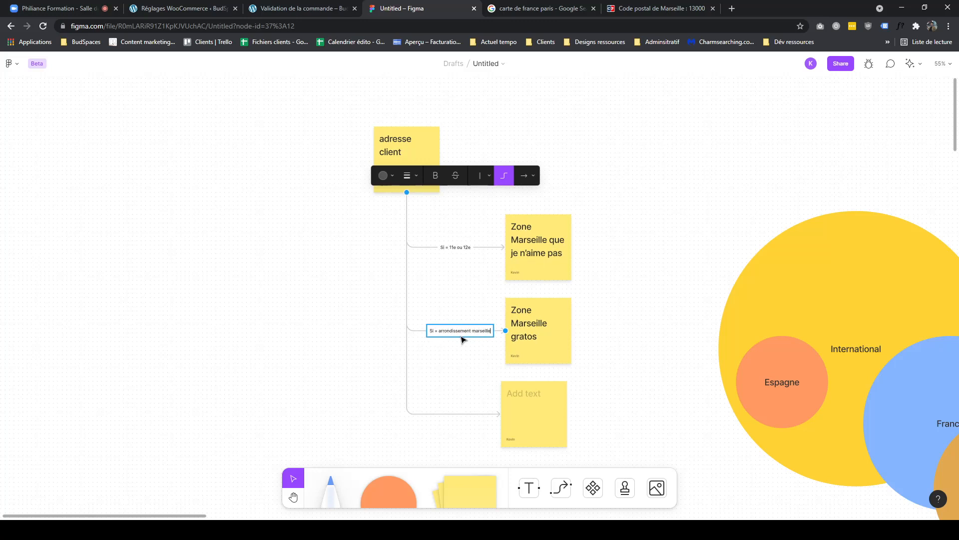
# - Label the connector leading to the fourth sticky note "Sinon"
pyautogui.click(467, 370)
pyautogui.click(460, 414)
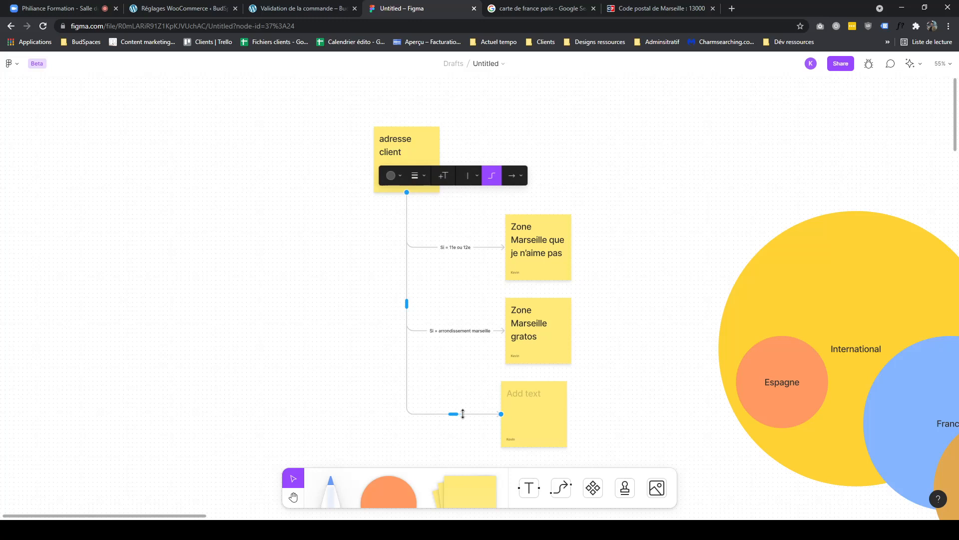
pyautogui.press('Return')
pyautogui.write('Si non')
pyautogui.moveTo(402, 344); pyautogui.dragTo(403, 385)
pyautogui.doubleClick(407, 386)
pyautogui.write('Sinon')
pyautogui.click(466, 477)
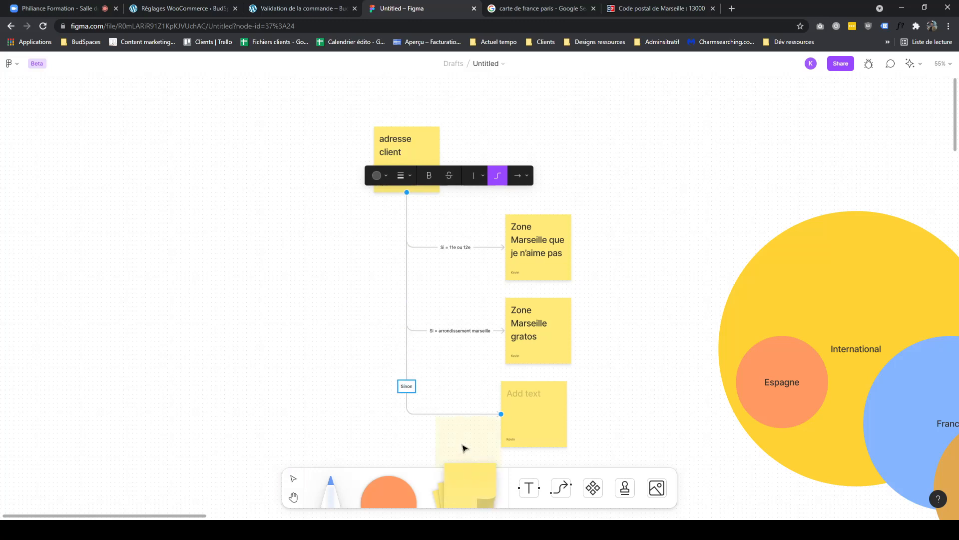
pyautogui.press('Escape')
pyautogui.press('Escape')
# - Label the fourth sticky note "zone france"
pyautogui.doubleClick(538, 394)
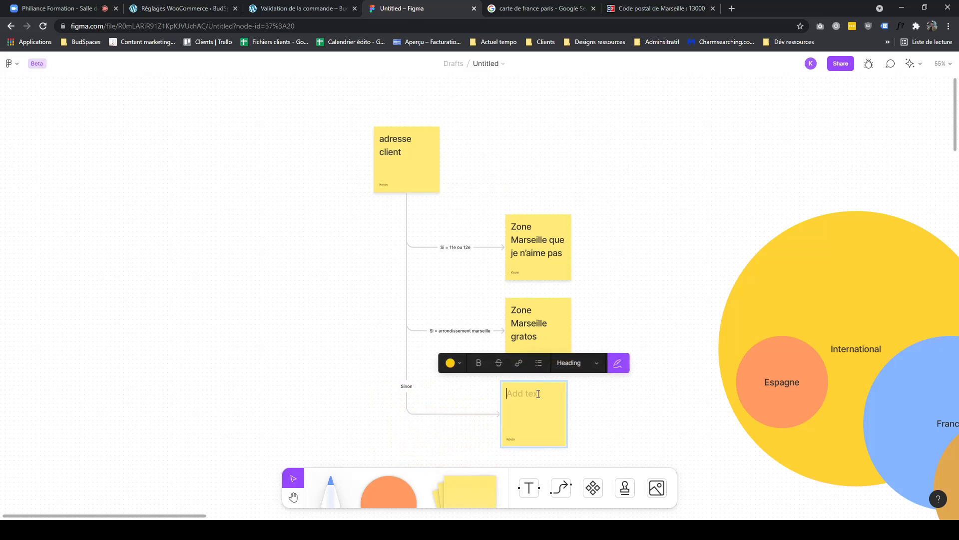
pyautogui.write('zone france')
pyautogui.click(592, 392)
pyautogui.moveTo(546, 406); pyautogui.dragTo(555, 406)
pyautogui.click(602, 419)
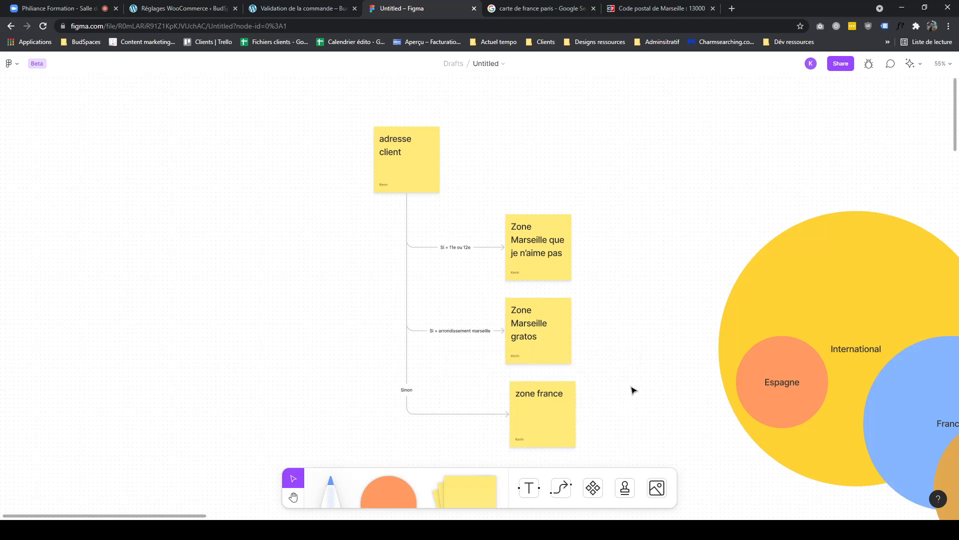
# - Check the shipping method on the checkout page, then return to the board's written delivery rules
pyautogui.click(303, 10)
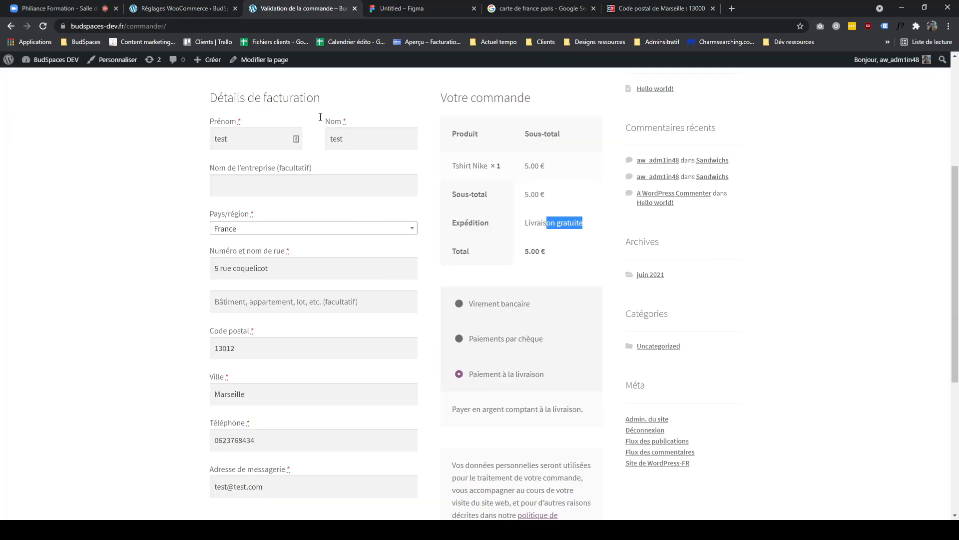
pyautogui.click(400, 9)
pyautogui.hscroll(10, 293, 221)
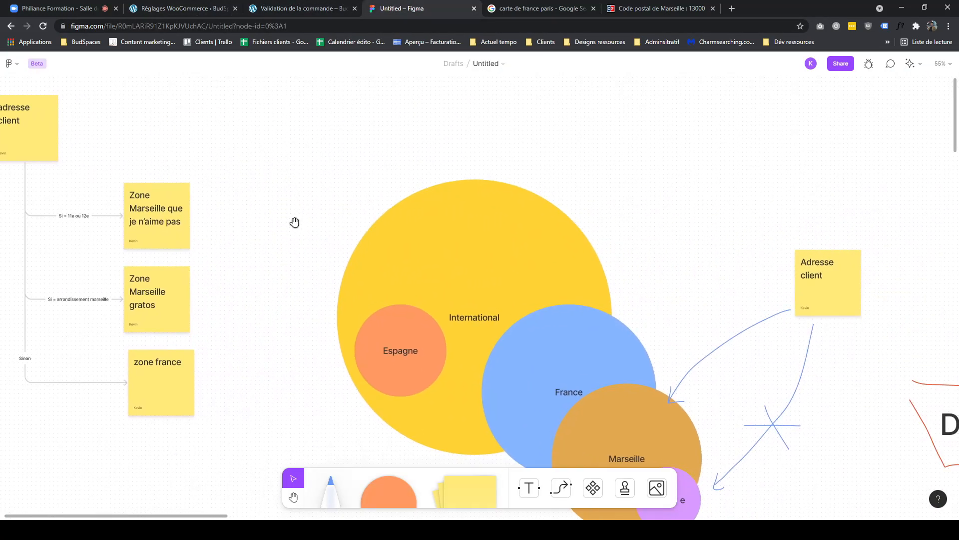
pyautogui.hscroll(15, 433, 223)
pyautogui.scroll(-5, 433, 223)
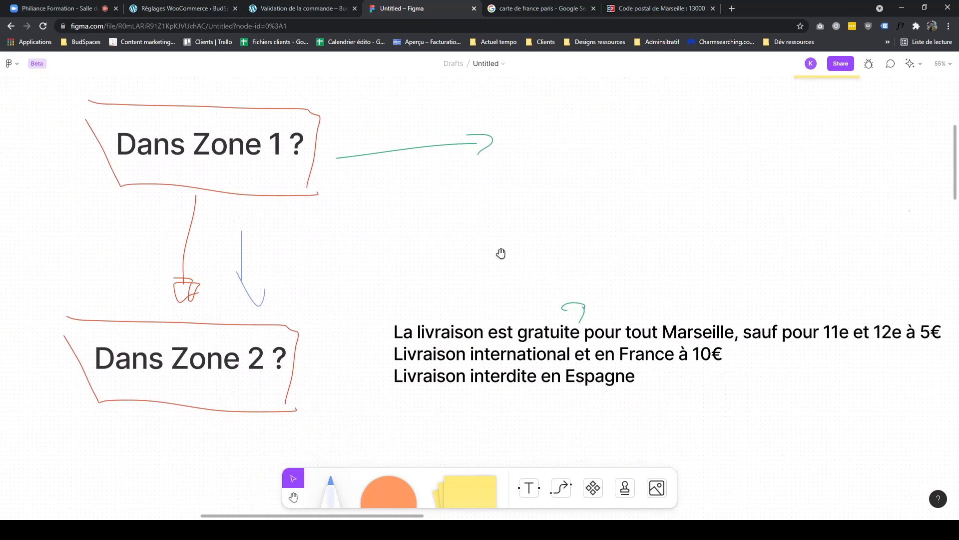
# - Try removing "et en France" from the international delivery line of the rules text
pyautogui.moveTo(661, 350); pyautogui.dragTo(271, 289)
pyautogui.doubleClick(474, 299)
pyautogui.click(473, 298)
pyautogui.doubleClick(473, 298)
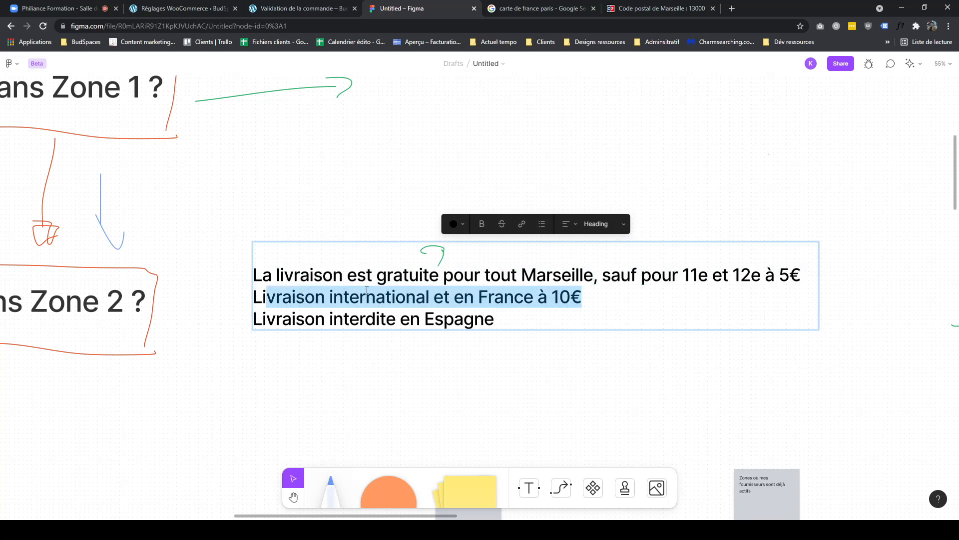
pyautogui.moveTo(524, 299); pyautogui.dragTo(329, 298)
pyautogui.click(290, 297)
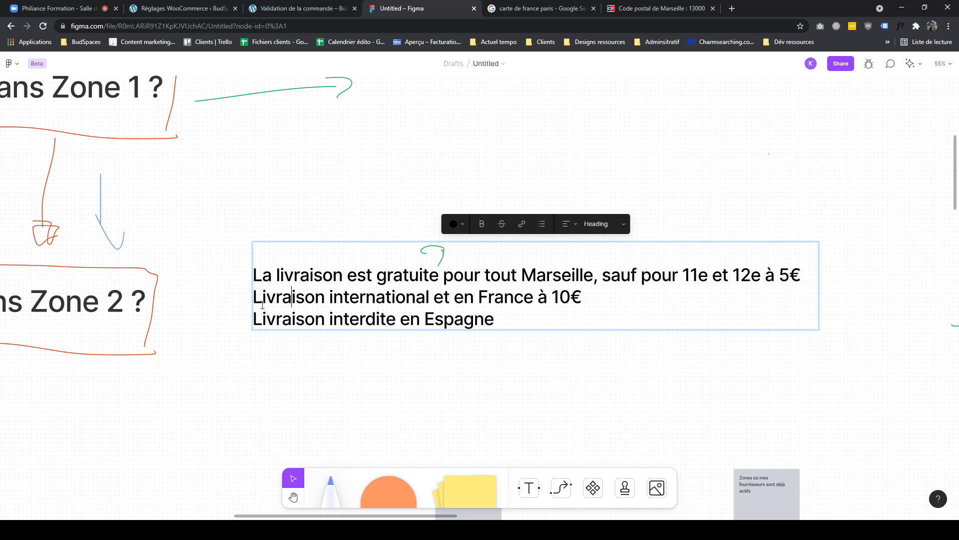
pyautogui.moveTo(266, 299); pyautogui.dragTo(465, 299)
pyautogui.click(359, 298)
pyautogui.click(524, 299)
pyautogui.moveTo(532, 299); pyautogui.dragTo(510, 302)
pyautogui.click(521, 300)
pyautogui.moveTo(534, 298); pyautogui.dragTo(433, 297)
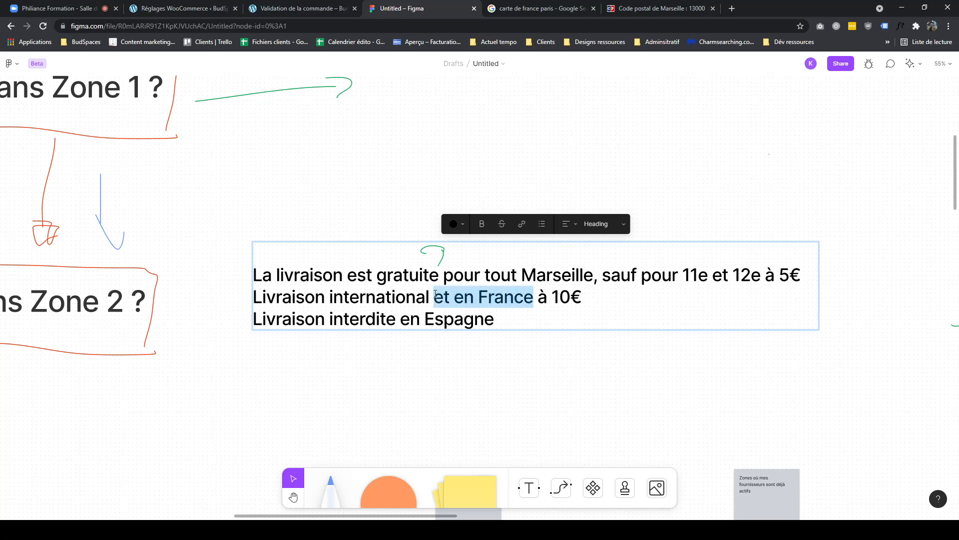
pyautogui.press('BackSpace')
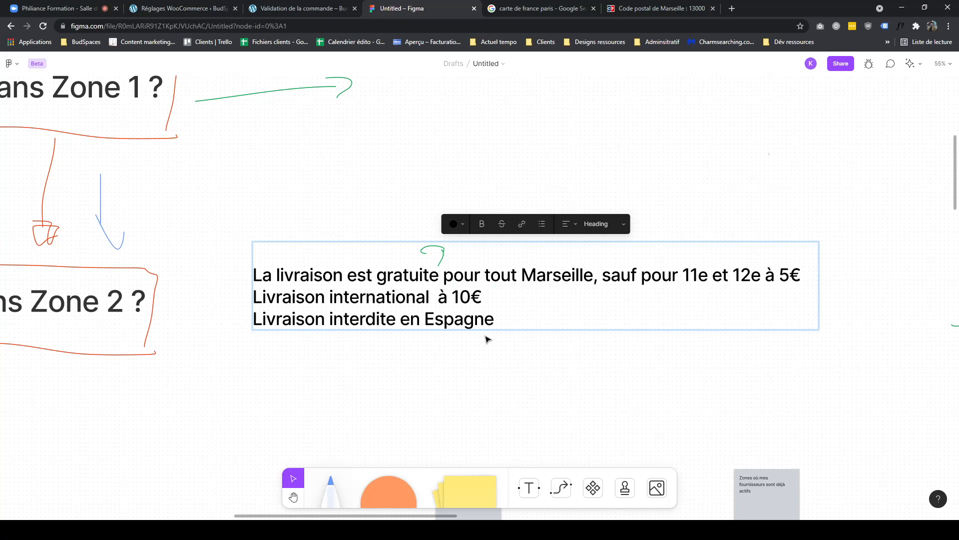
pyautogui.hotkey('ctrl', 'z')
# - Compare the WooCommerce shipping zones list with the international delivery rule on the board
pyautogui.click(200, 8)
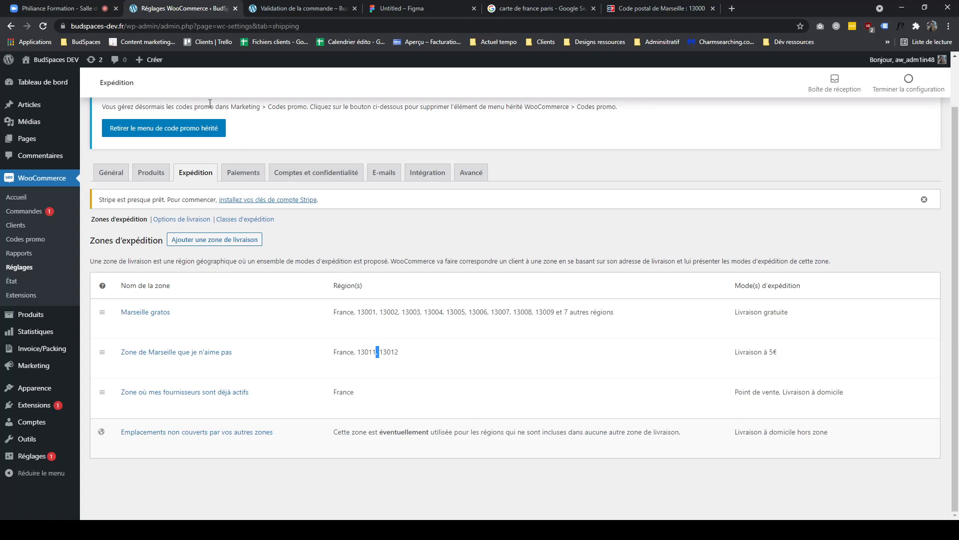
pyautogui.click(382, 9)
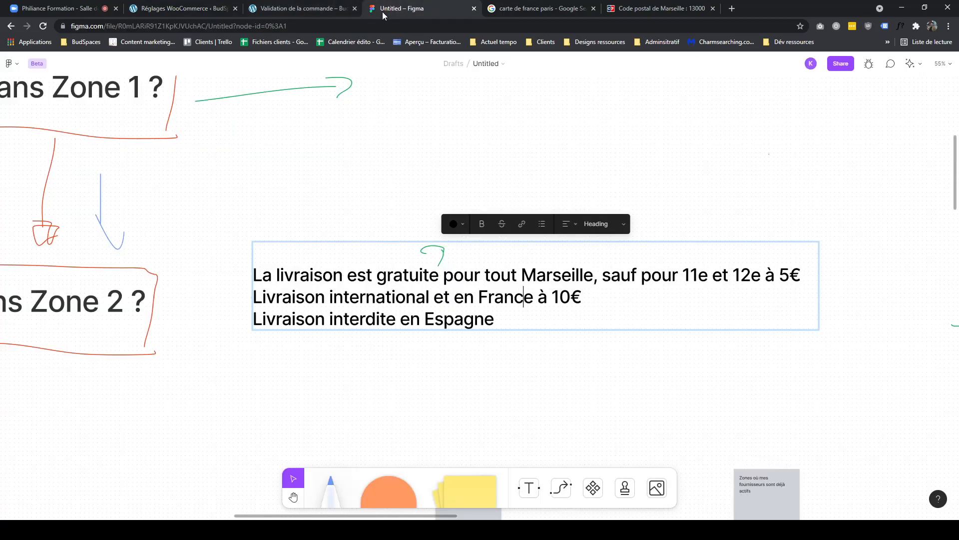
pyautogui.tripleClick(418, 301)
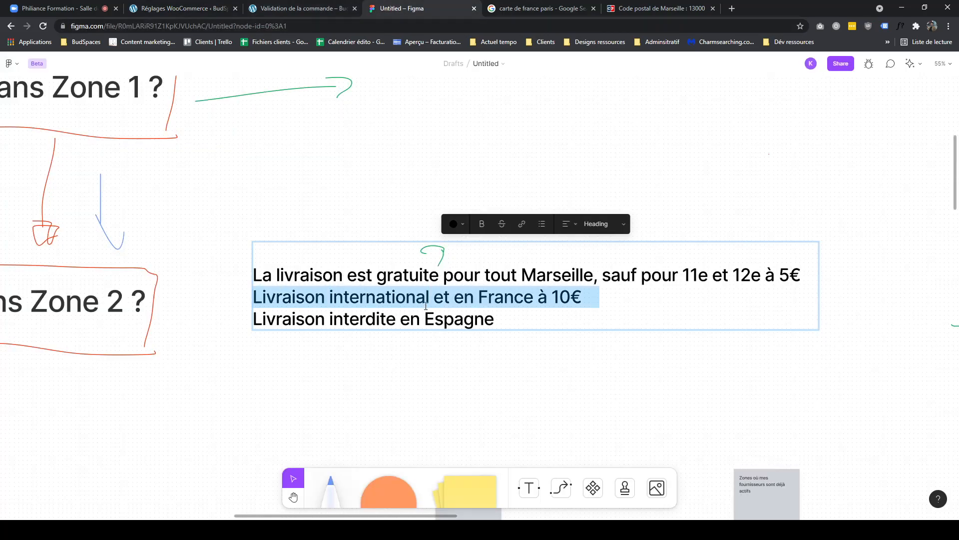
pyautogui.click(218, 14)
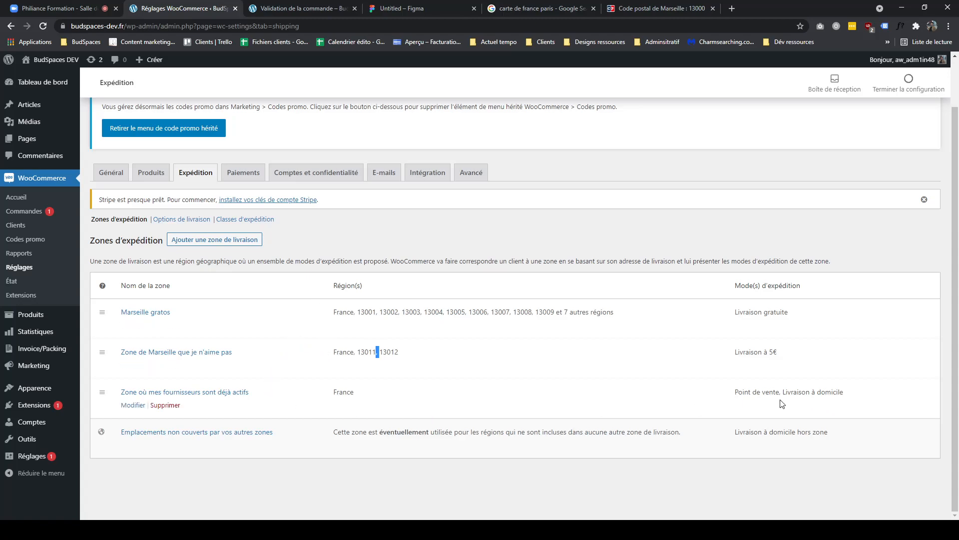
# - Start a new shipping zone and add a flat rate (Forfait) shipping method to it
pyautogui.moveTo(452, 402); pyautogui.dragTo(248, 391)
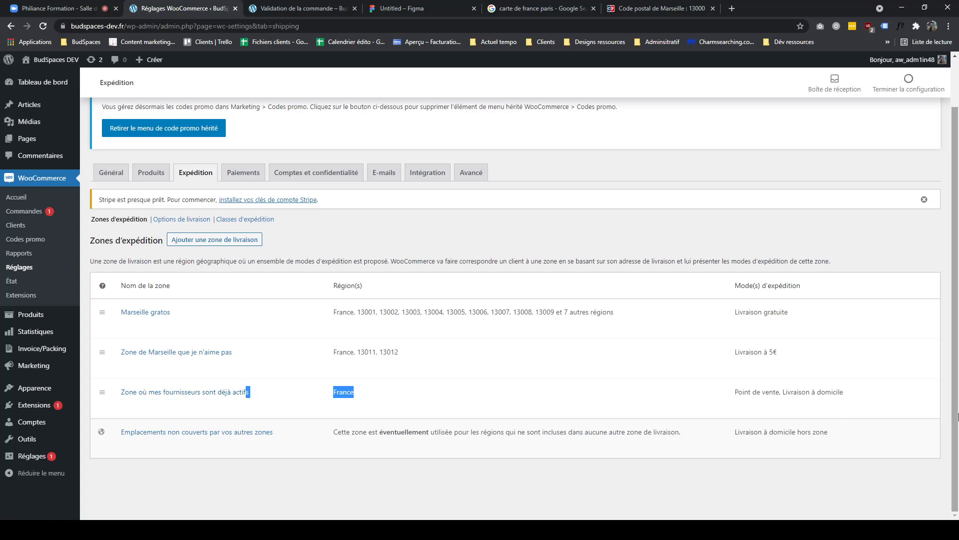
pyautogui.moveTo(846, 394); pyautogui.dragTo(729, 397)
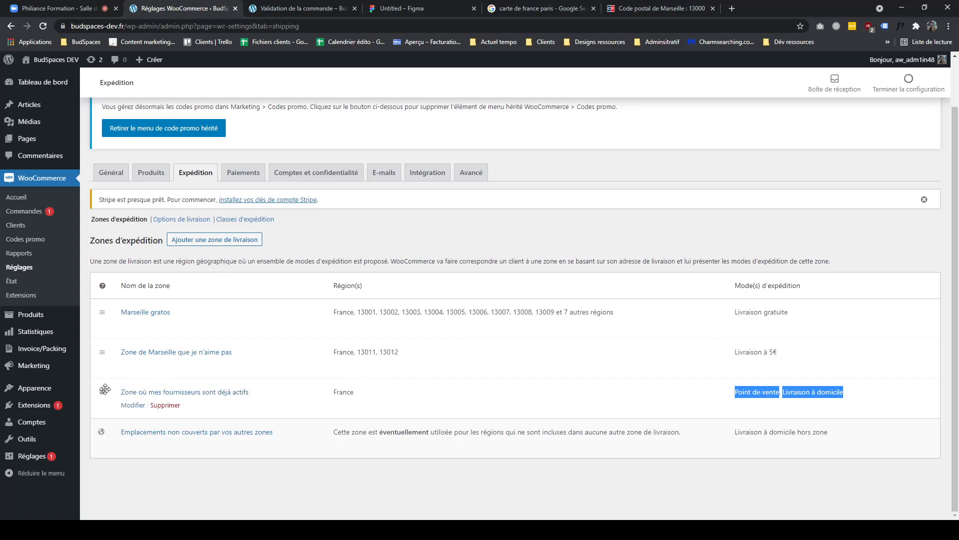
pyautogui.click(215, 239)
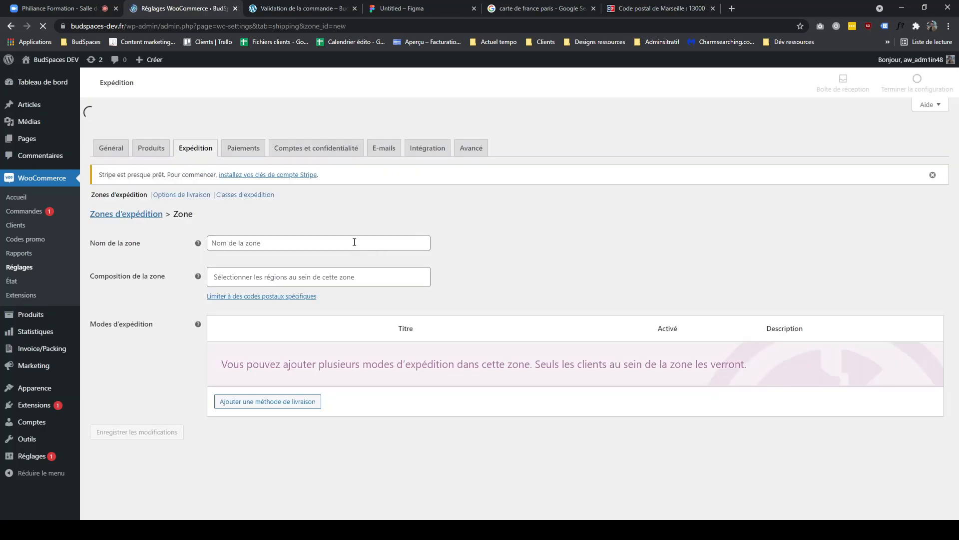
pyautogui.scroll(-2, 511, 340)
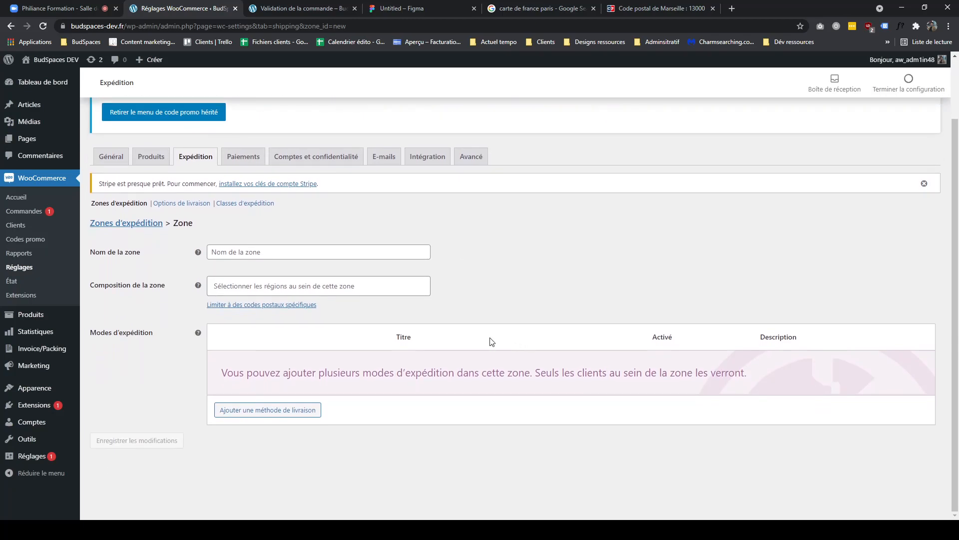
pyautogui.click(284, 410)
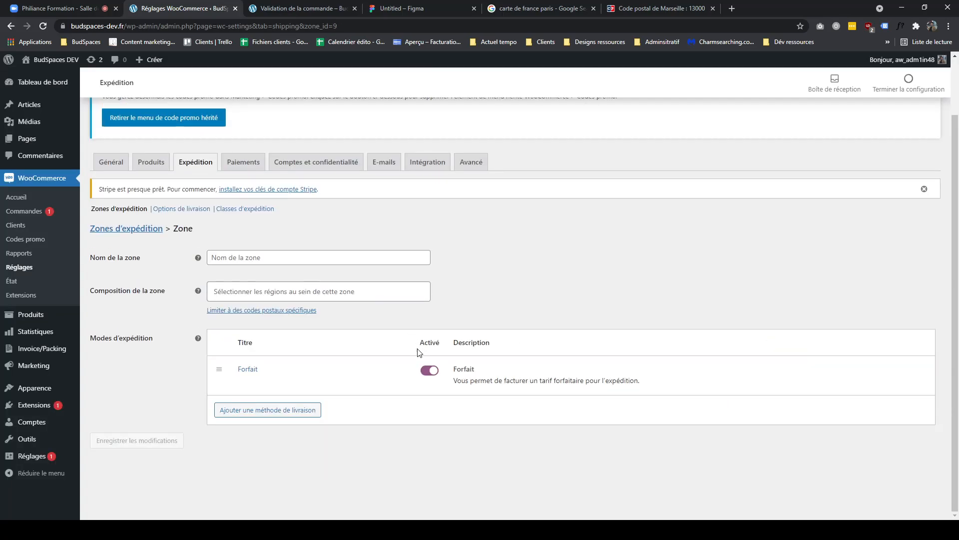
# - Set the flat rate method's title to "Livraison 10" and its cost to 10, and save the method
pyautogui.click(258, 381)
pyautogui.moveTo(375, 256); pyautogui.dragTo(317, 268)
pyautogui.write('Livraison 10')
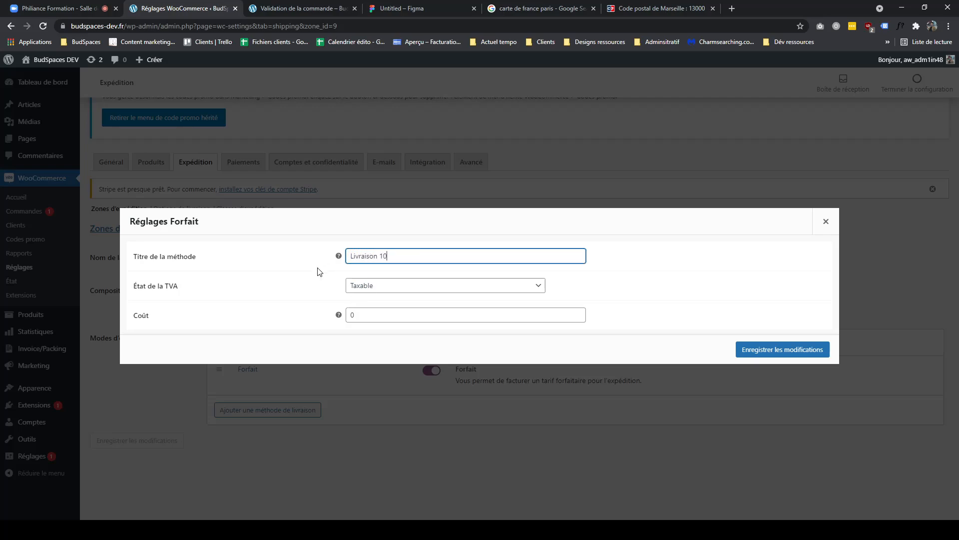
pyautogui.press('Tab')
pyautogui.write('10')
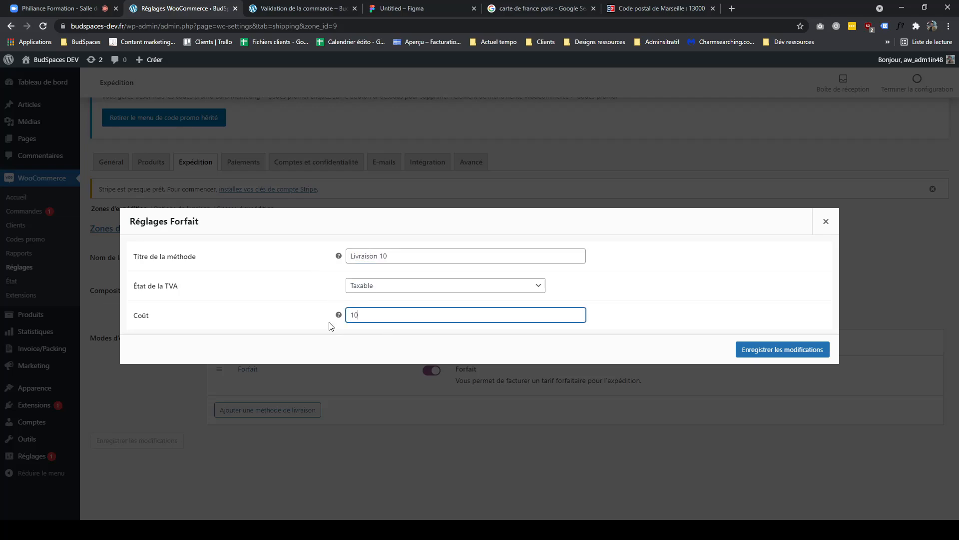
pyautogui.click(752, 349)
pyautogui.moveTo(233, 384)
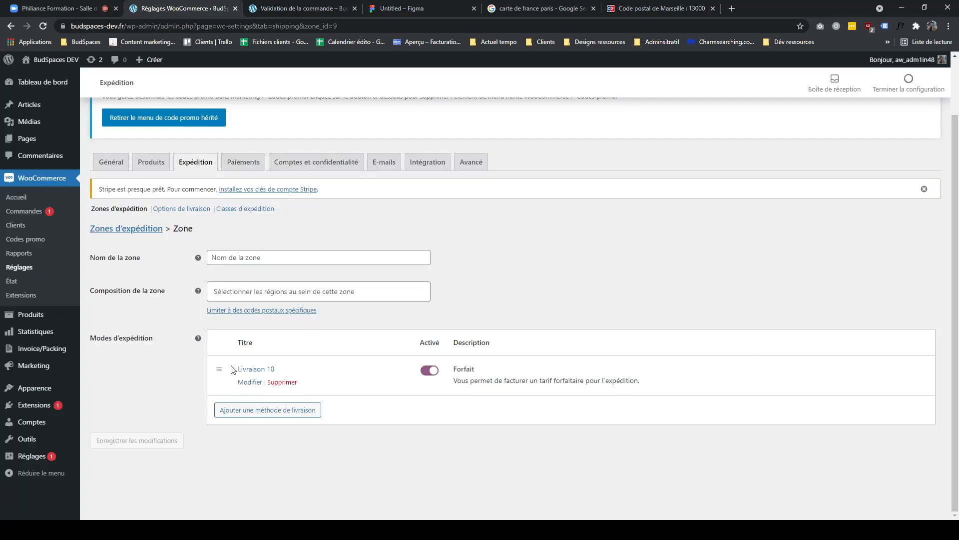
# - Name the new zone "Internationa" and save the zone
pyautogui.click(277, 259)
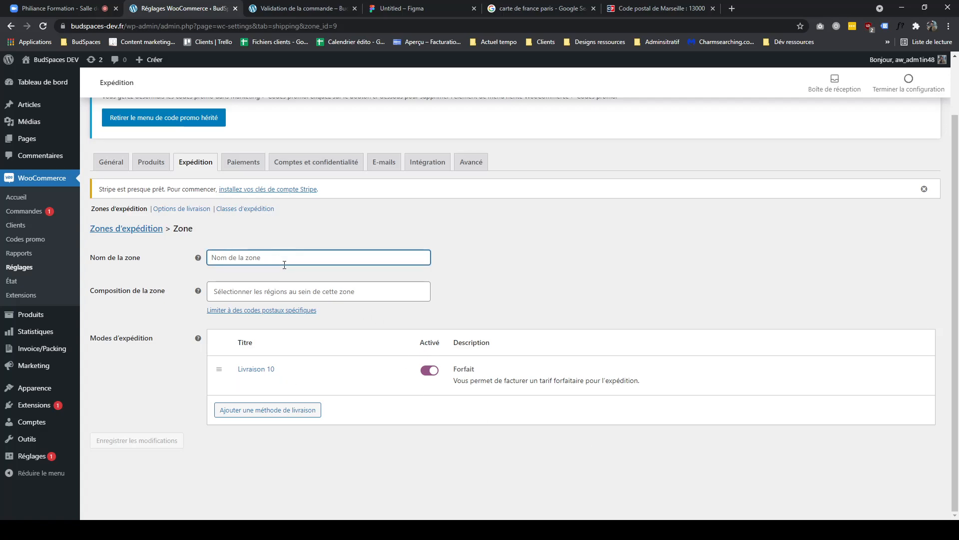
pyautogui.write('International')
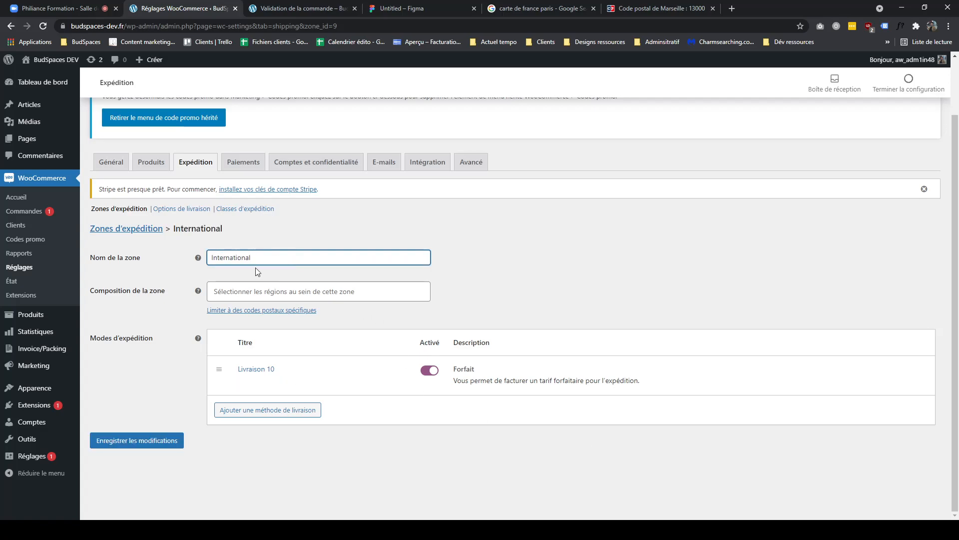
pyautogui.click(300, 310)
pyautogui.click(371, 334)
pyautogui.hotkey('ctrl', 'z')
pyautogui.hotkey('ctrl', 'z')
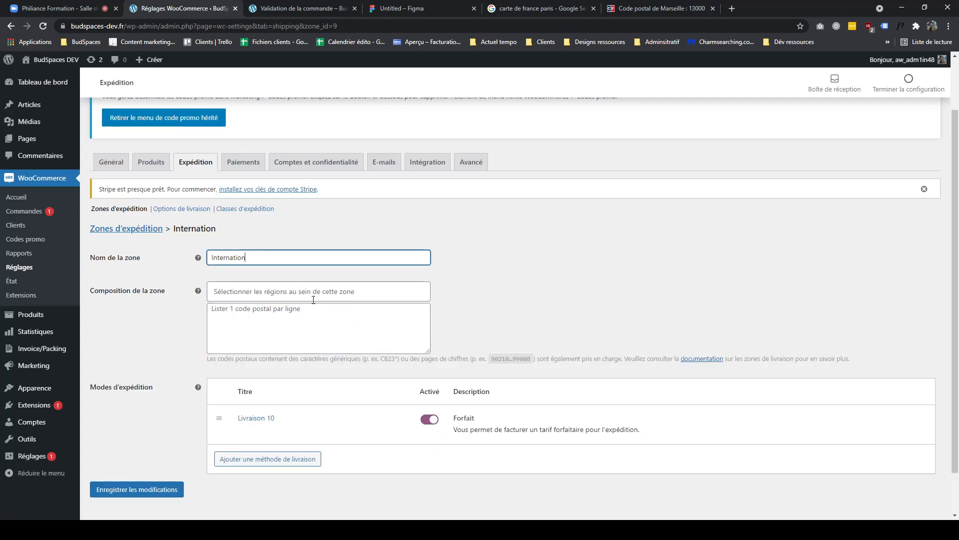
pyautogui.write('a')
pyautogui.click(126, 488)
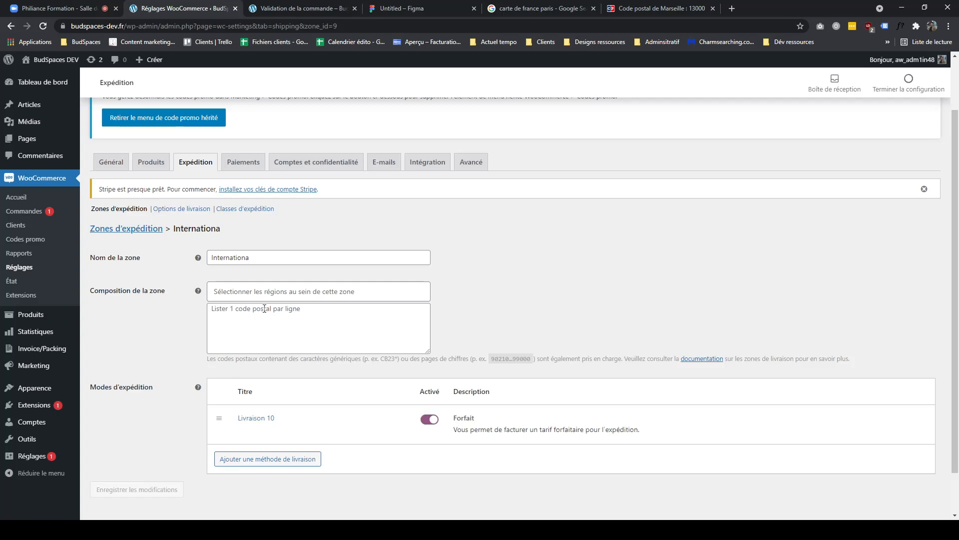
# - Back in the shipping zones list, move the Internationa zone below the 5€ Marseille zone
pyautogui.click(133, 230)
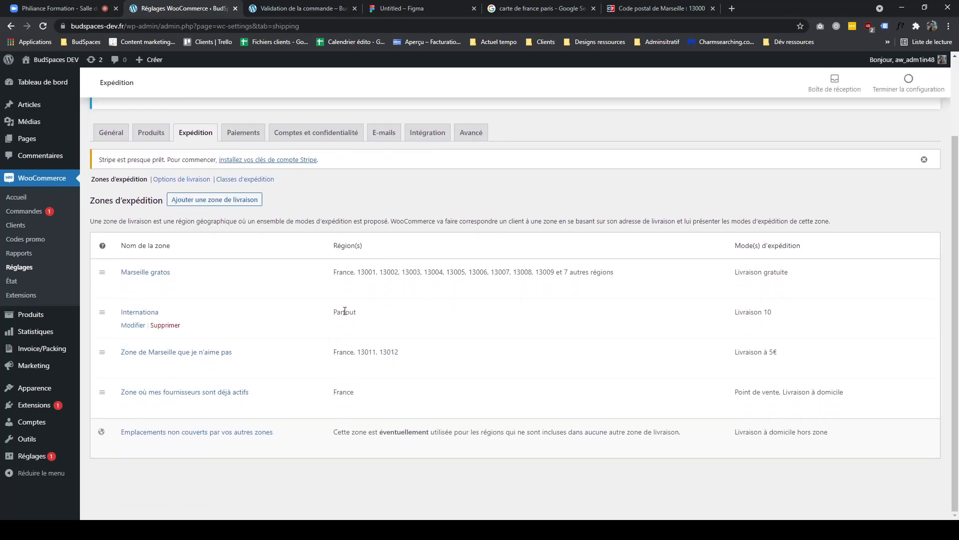
pyautogui.doubleClick(345, 311)
pyautogui.click(381, 329)
pyautogui.moveTo(98, 308); pyautogui.dragTo(100, 317)
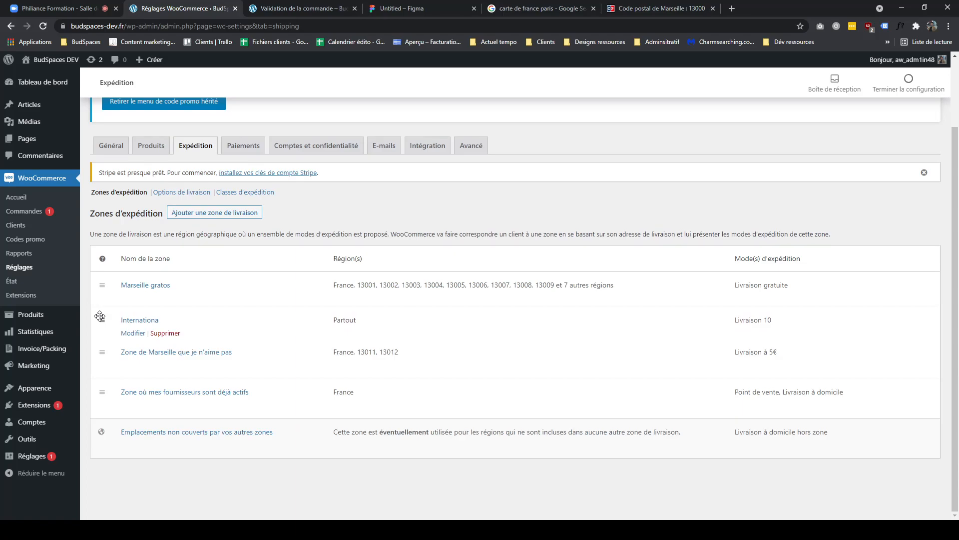
pyautogui.moveTo(100, 317); pyautogui.dragTo(111, 349)
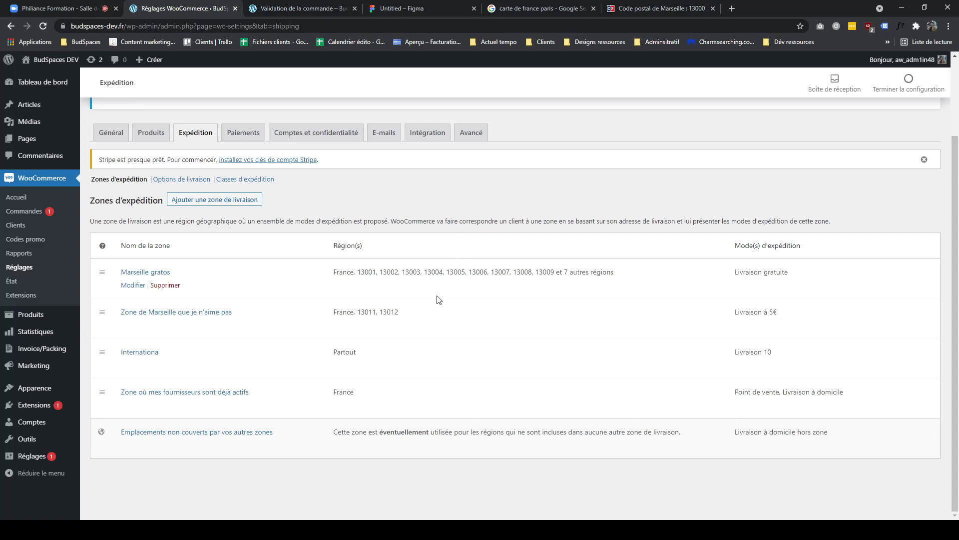
# - Move the Marseille gratos zone below the 5€ Marseille zone in the zone order
pyautogui.moveTo(399, 313); pyautogui.dragTo(350, 315)
pyautogui.moveTo(399, 272); pyautogui.dragTo(533, 281)
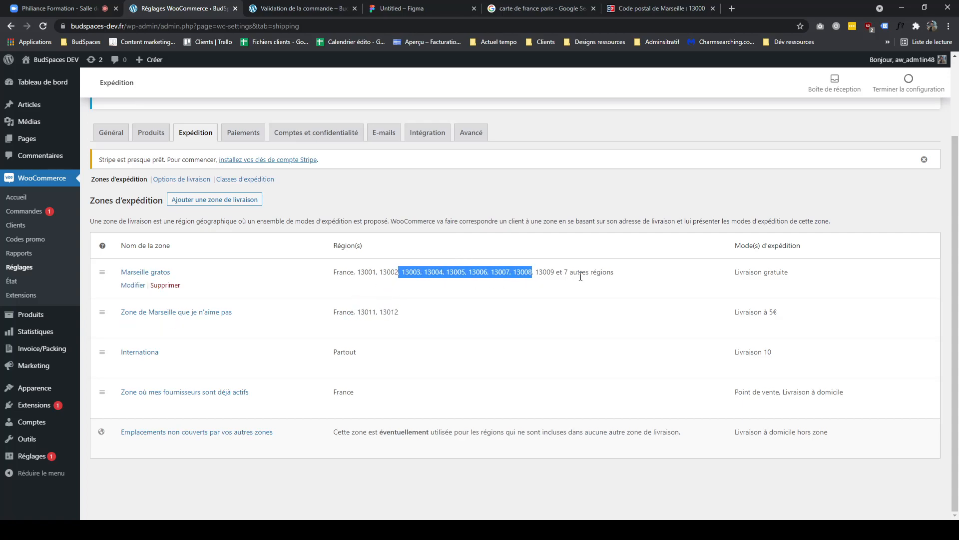
pyautogui.click(580, 275)
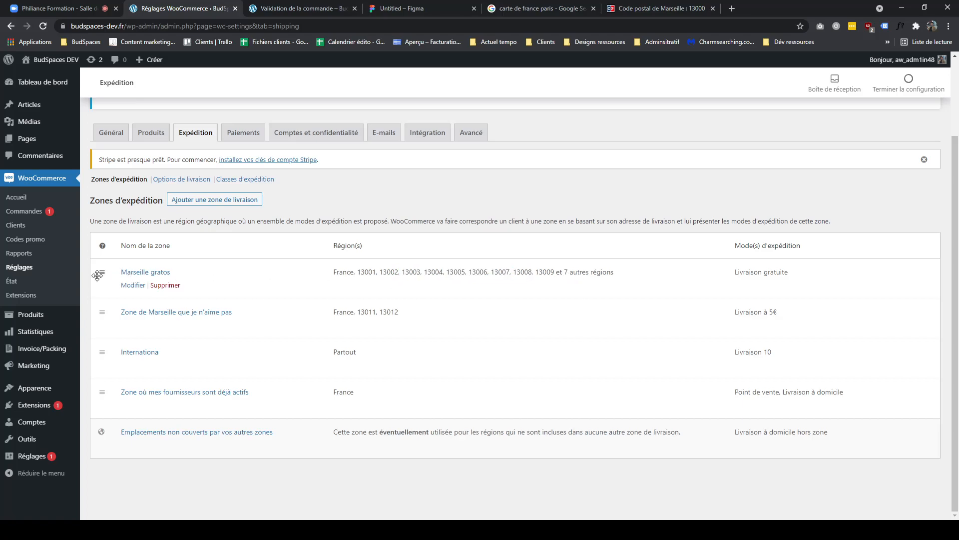
pyautogui.moveTo(100, 273); pyautogui.dragTo(93, 337)
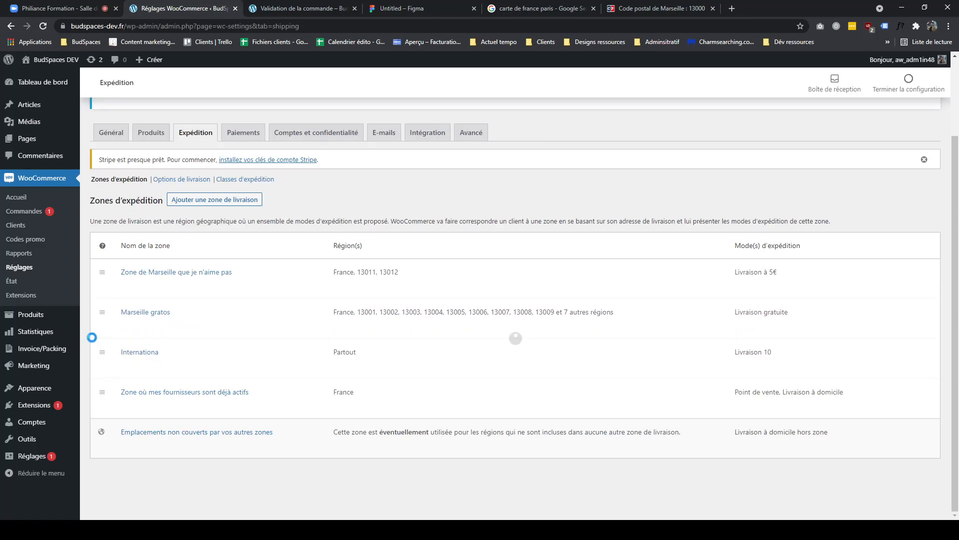
# - Compare the zones' regions with the shipping shown on the checkout page
pyautogui.tripleClick(528, 313)
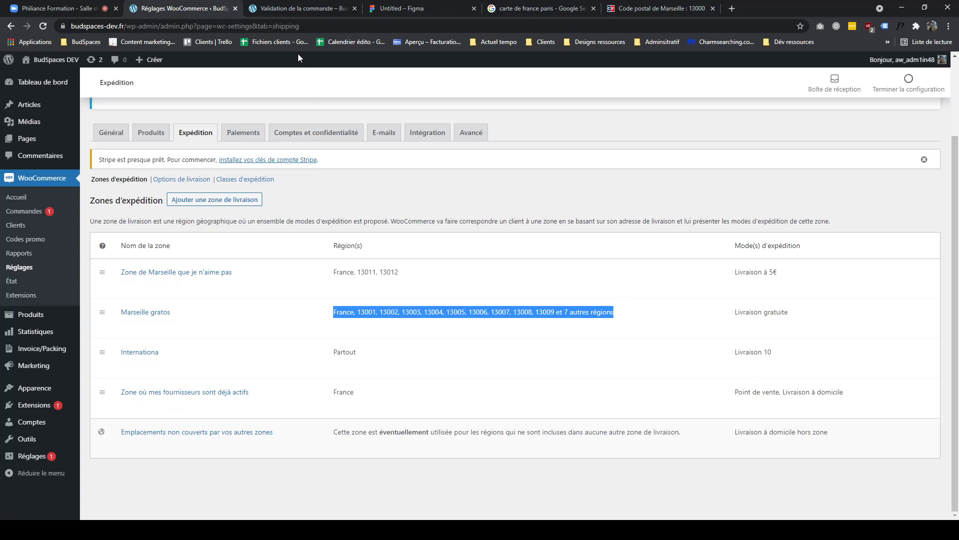
pyautogui.click(467, 309)
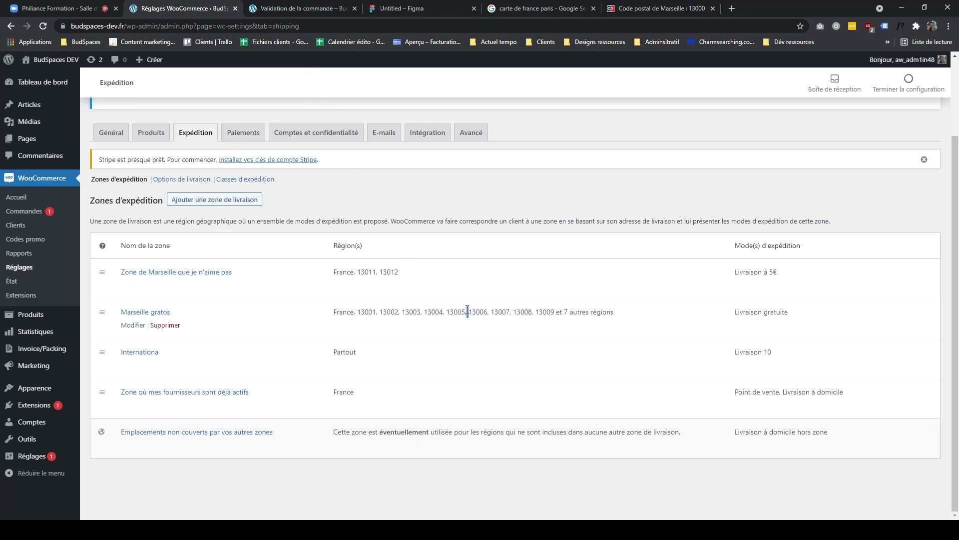
pyautogui.tripleClick(467, 312)
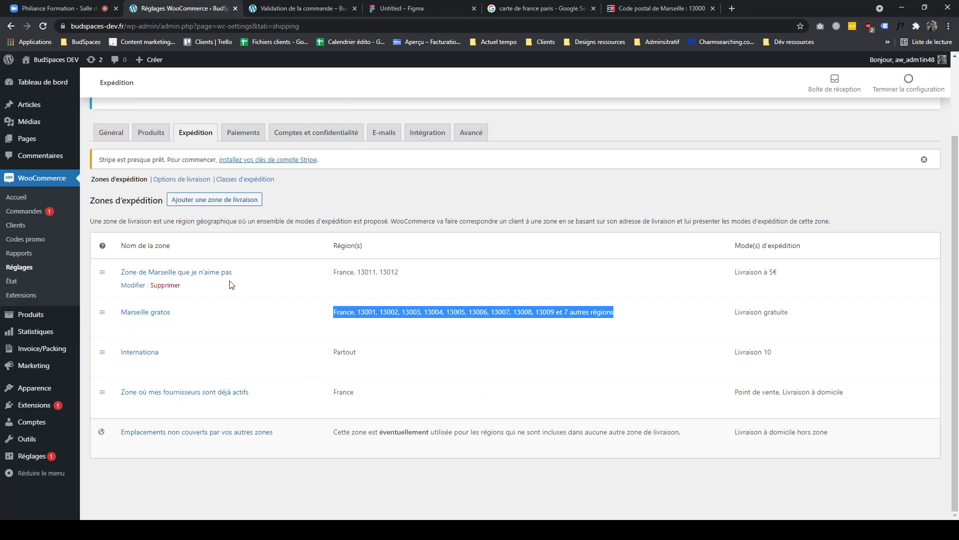
pyautogui.doubleClick(522, 311)
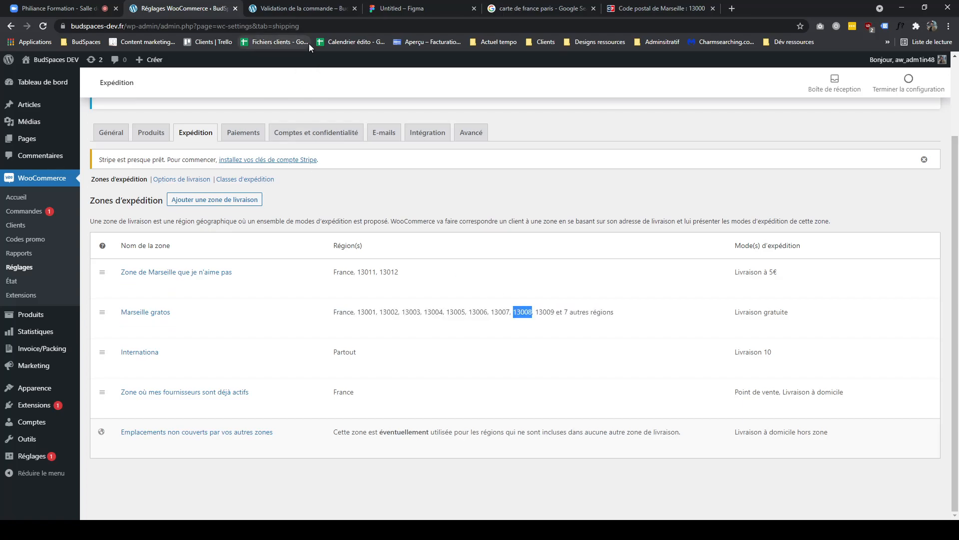
pyautogui.click(292, 13)
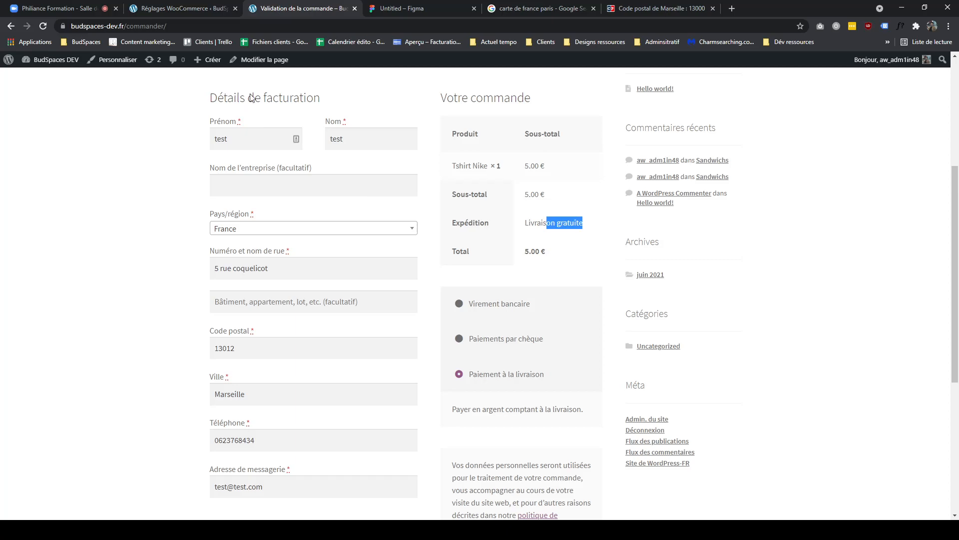
pyautogui.click(202, 10)
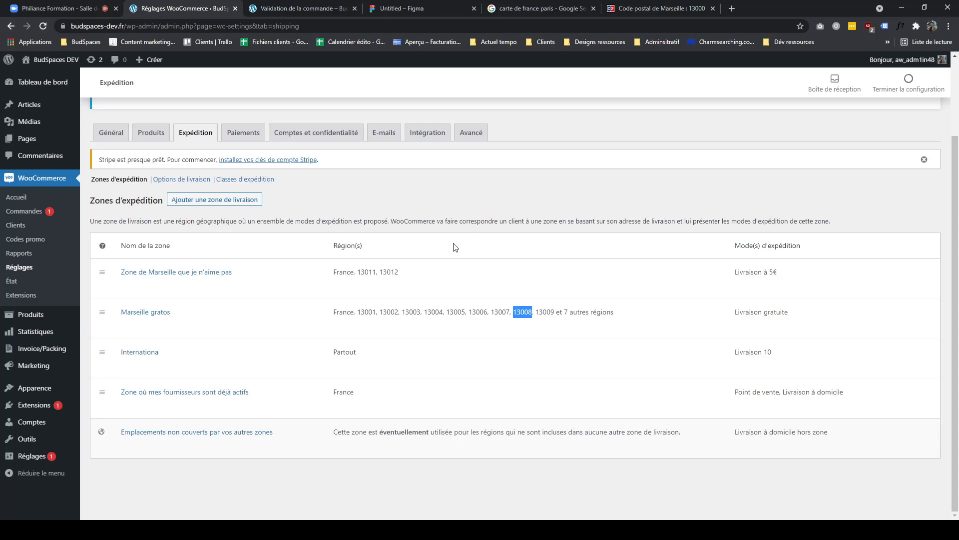
# - Delete the zone "Zone où mes fournisseurs sont déjà actifs"
pyautogui.moveTo(778, 275); pyautogui.dragTo(729, 276)
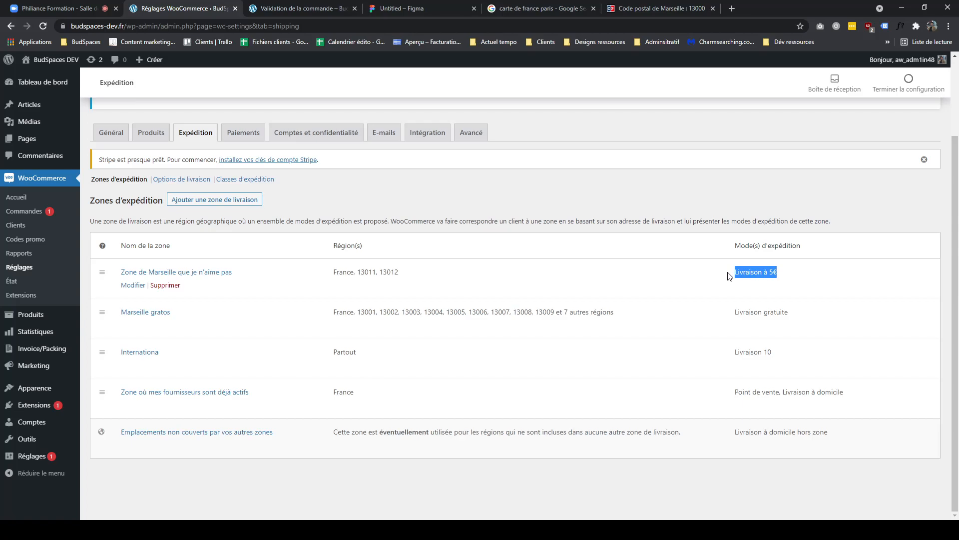
pyautogui.doubleClick(752, 312)
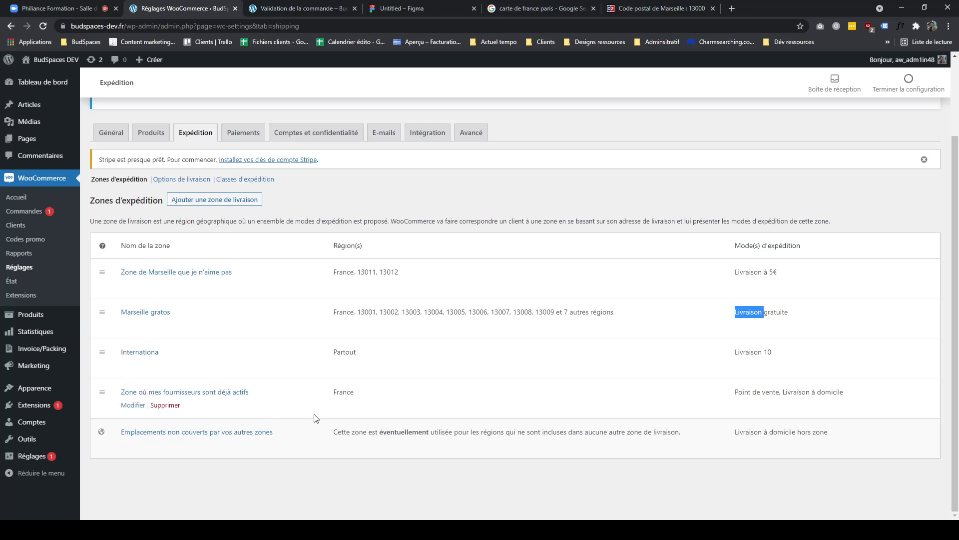
pyautogui.click(165, 405)
pyautogui.press('Return')
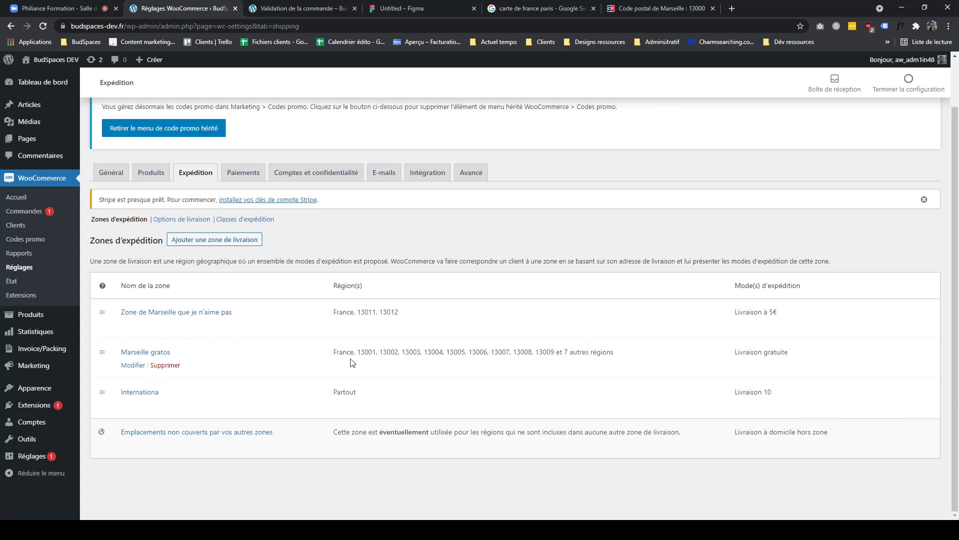
# - Try different zone orders, ending with the 5€ Marseille zone first, Marseille gratos second and Internationa last
pyautogui.moveTo(102, 352); pyautogui.dragTo(102, 311)
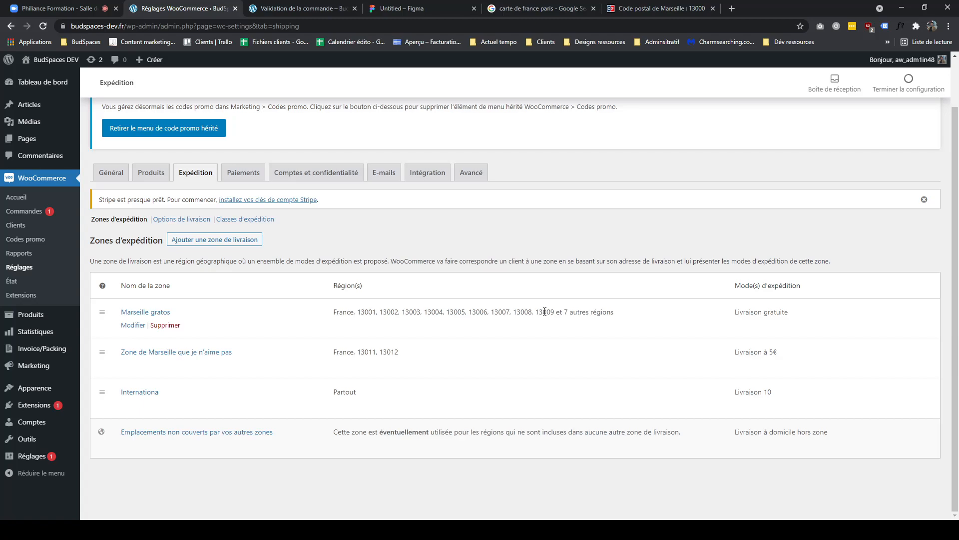
pyautogui.tripleClick(544, 311)
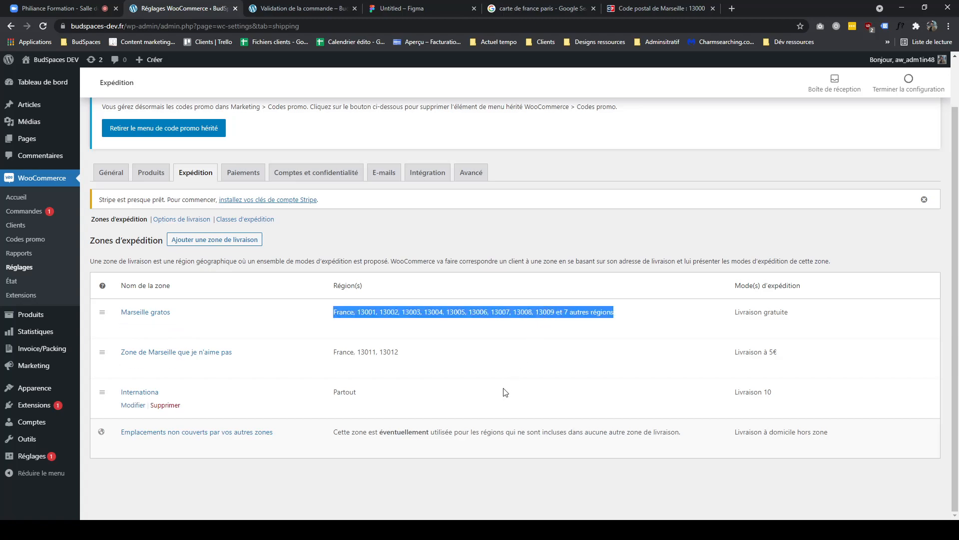
pyautogui.moveTo(102, 391); pyautogui.dragTo(114, 317)
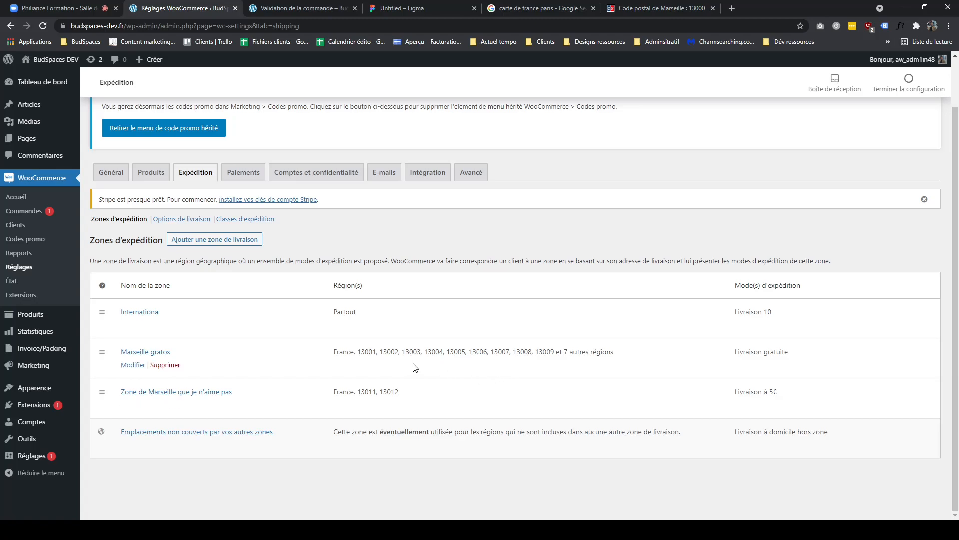
pyautogui.moveTo(102, 313)
pyautogui.mouseDown()
pyautogui.moveTo(106, 384)
pyautogui.moveTo(107, 321)
pyautogui.moveTo(118, 319)
pyautogui.mouseUp()
pyautogui.moveTo(109, 316); pyautogui.dragTo(114, 365)
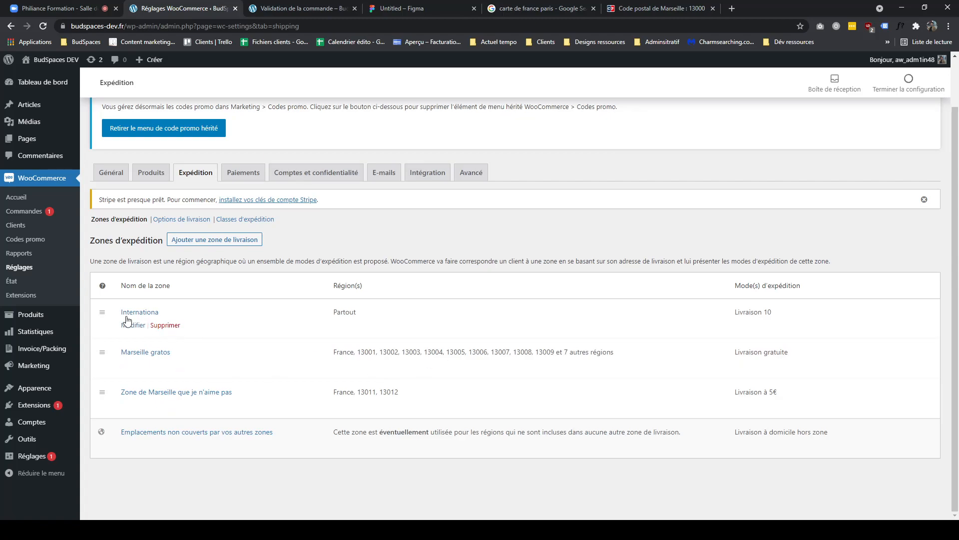
pyautogui.moveTo(106, 311); pyautogui.dragTo(111, 386)
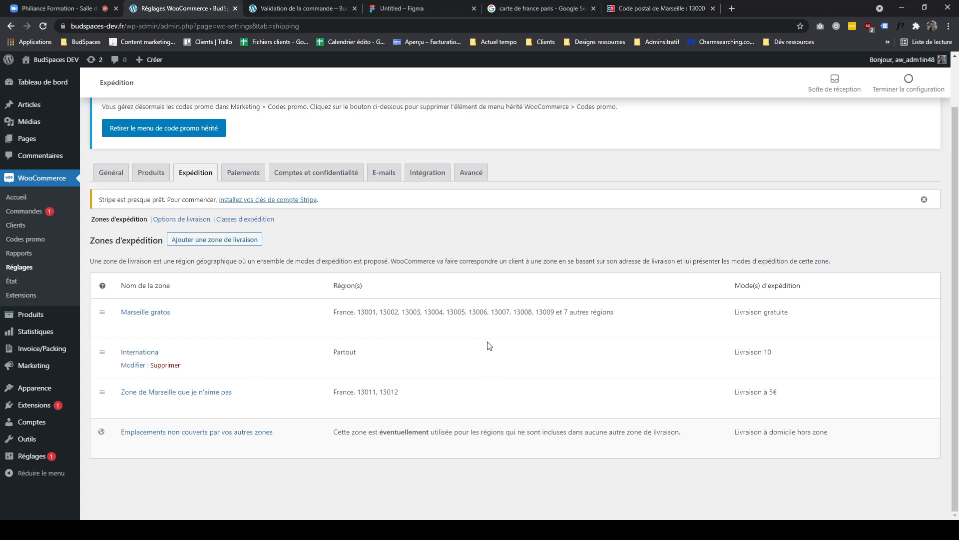
pyautogui.moveTo(102, 352); pyautogui.dragTo(106, 403)
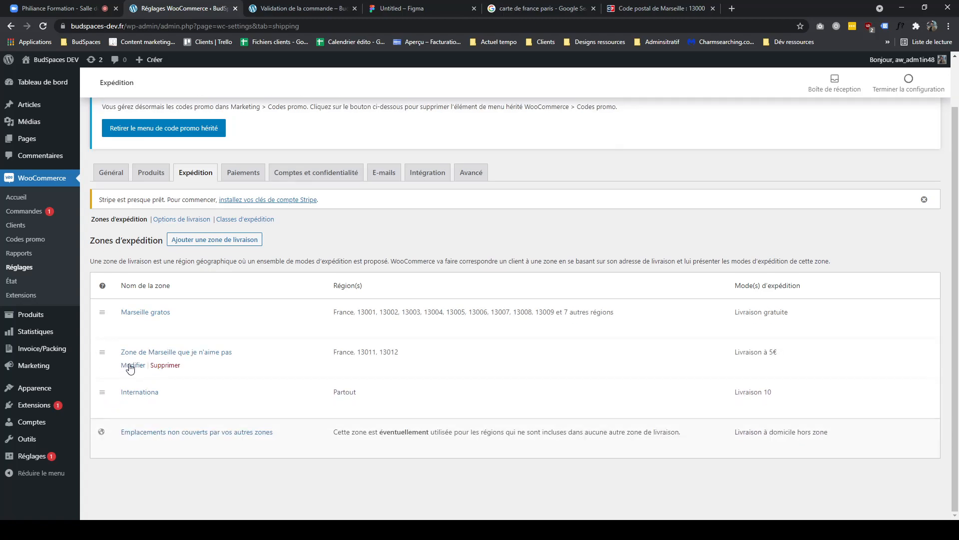
pyautogui.moveTo(105, 350); pyautogui.dragTo(106, 299)
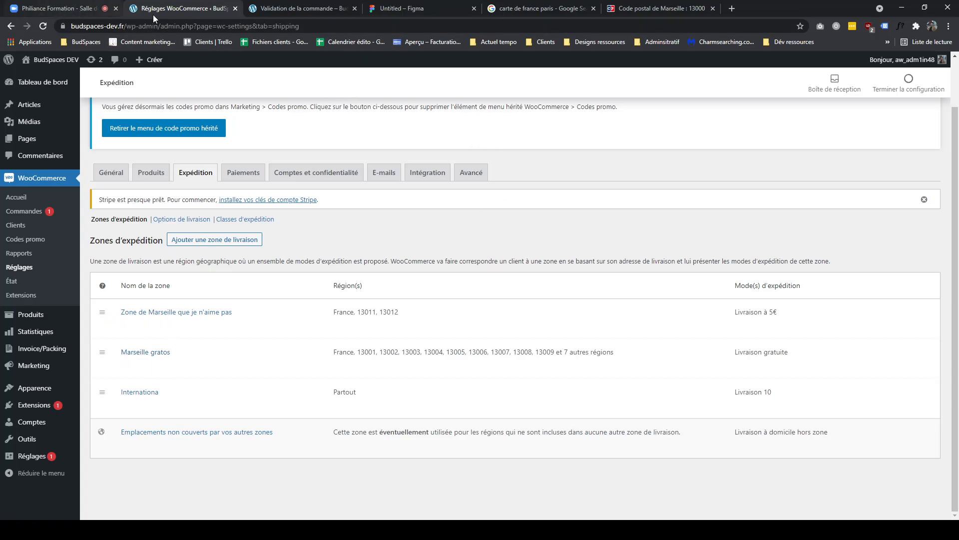
# - Paste a screenshot of the shipping zones table onto the FigJam board and position it below the diagram
pyautogui.click(83, 11)
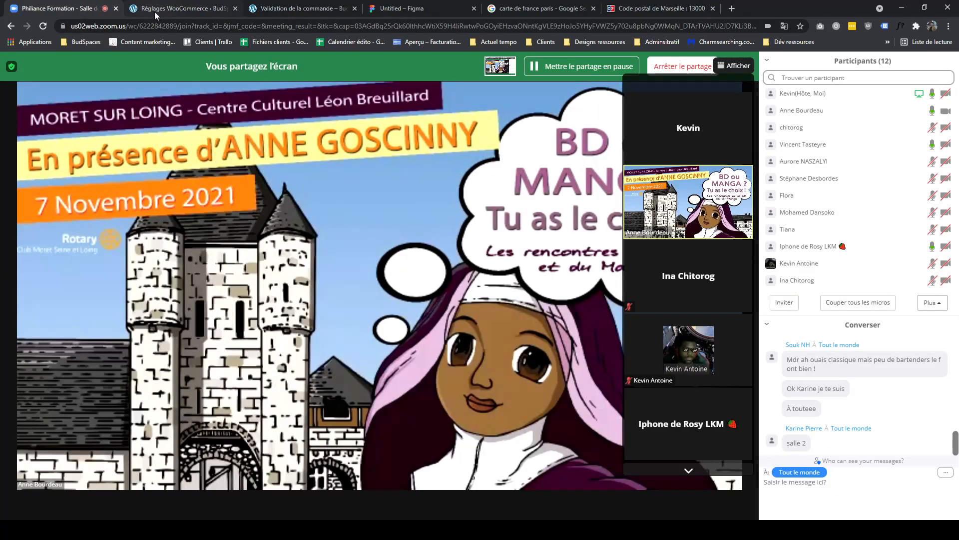
pyautogui.click(154, 11)
pyautogui.moveTo(199, 336)
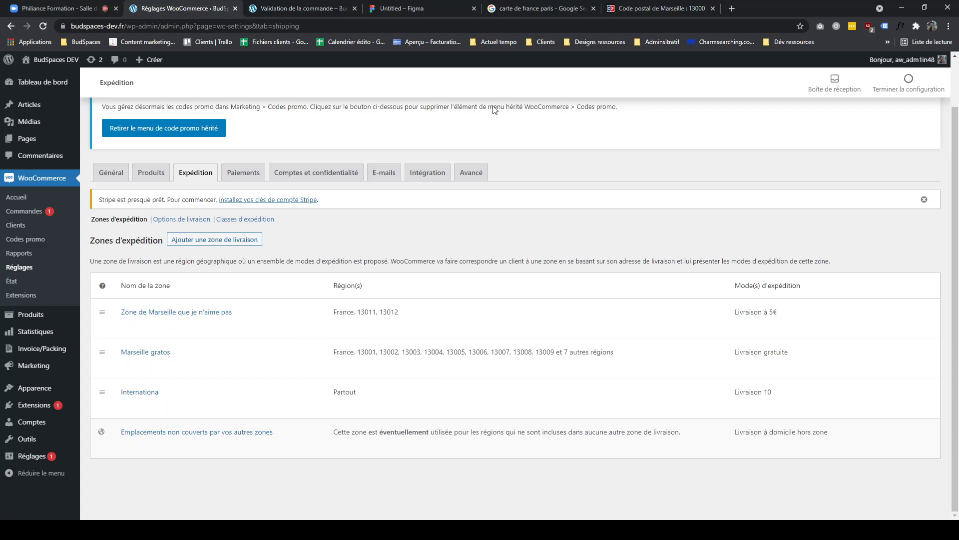
pyautogui.click(323, 10)
pyautogui.click(218, 9)
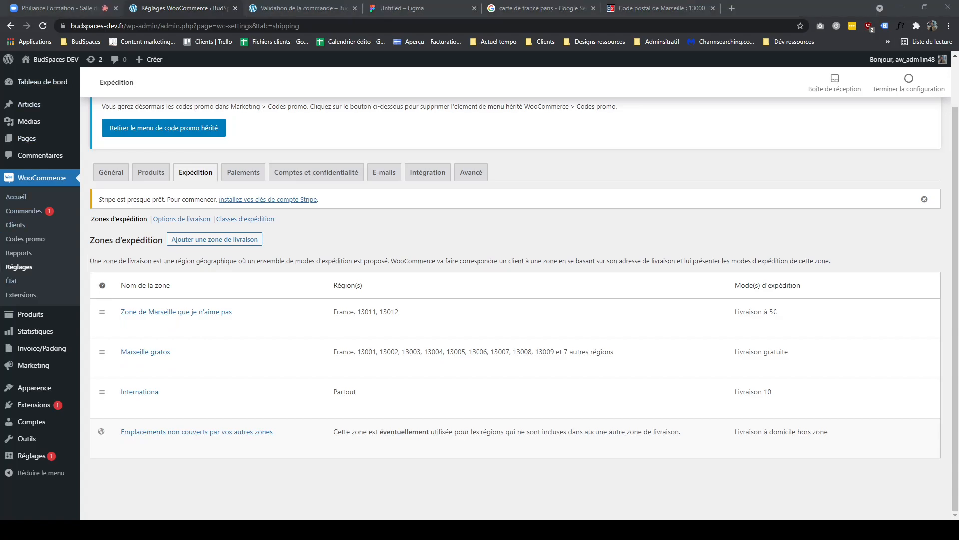
pyautogui.click(400, 9)
pyautogui.hotkey('ctrl', 'v')
pyautogui.scroll(-3, 454, 274)
pyautogui.scroll(-2, 452, 274)
pyautogui.moveTo(365, 303); pyautogui.dragTo(232, 402)
pyautogui.moveTo(245, 349); pyautogui.dragTo(345, 343)
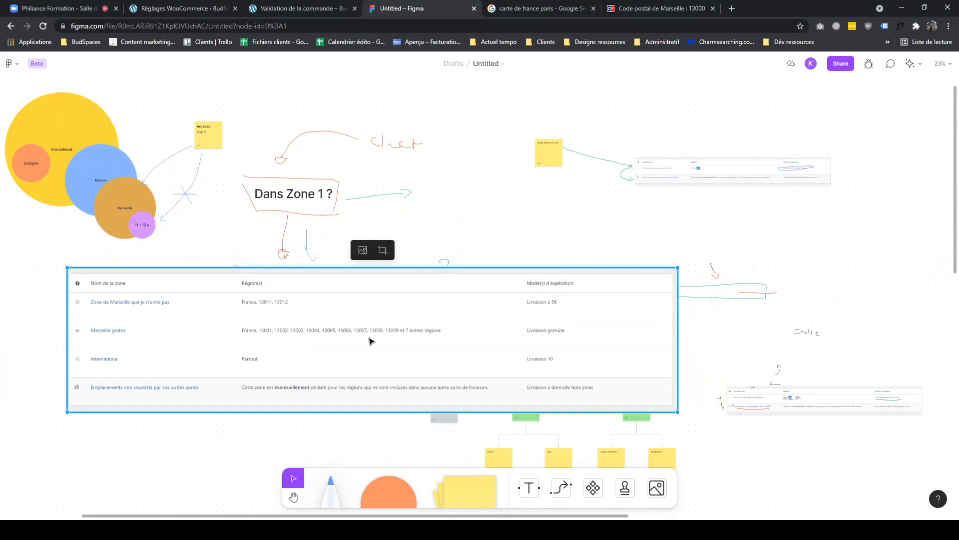
# - Draw pen lines linking the Marseille, France and International circles to the matching zone rows in the pasted table
pyautogui.hscroll(-6, 345, 342)
pyautogui.scroll(2, 424, 325)
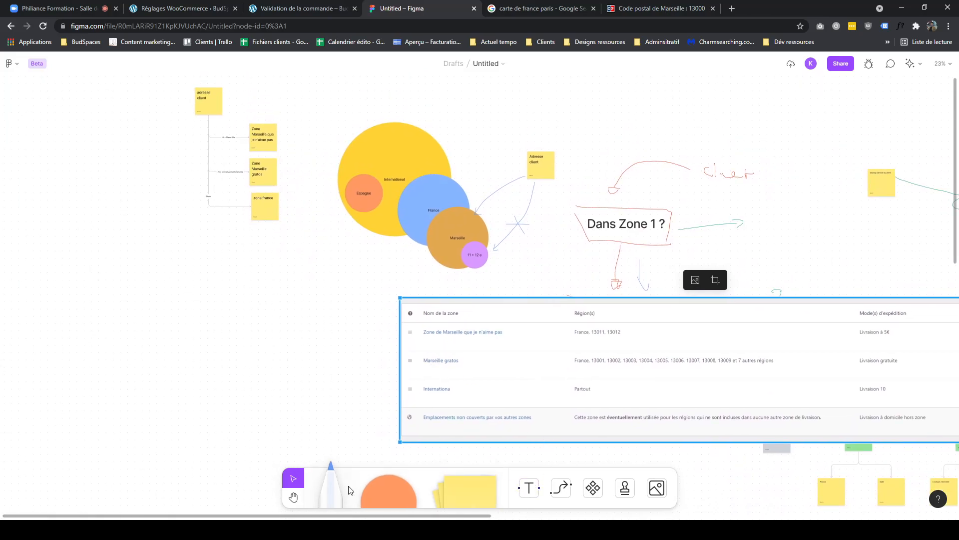
pyautogui.click(330, 487)
pyautogui.press('Escape')
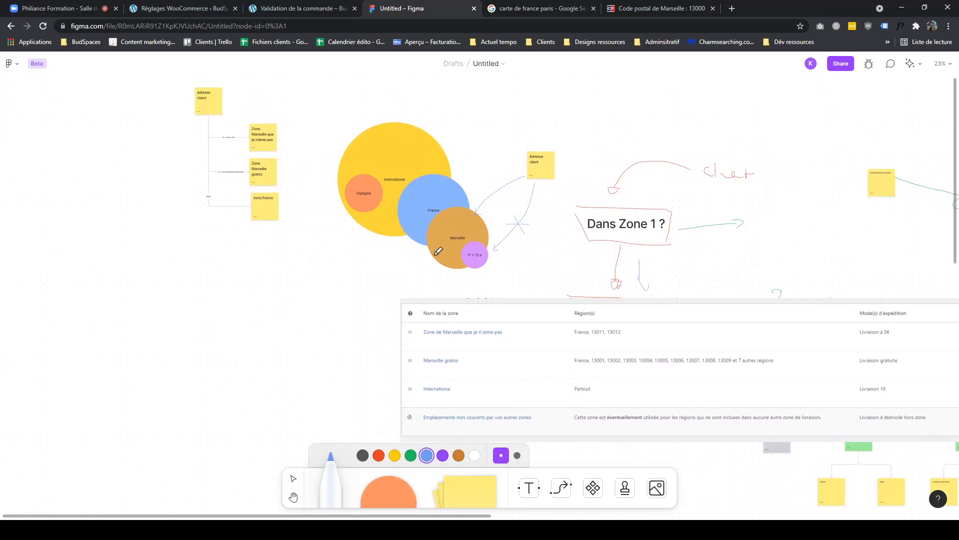
pyautogui.moveTo(429, 255)
pyautogui.mouseDown()
pyautogui.moveTo(391, 335)
pyautogui.moveTo(396, 358)
pyautogui.mouseUp()
pyautogui.moveTo(471, 264)
pyautogui.mouseDown()
pyautogui.moveTo(527, 326)
pyautogui.moveTo(467, 401)
pyautogui.mouseUp()
pyautogui.hotkey('ctrl', 'z')
pyautogui.moveTo(481, 267); pyautogui.dragTo(524, 331)
pyautogui.moveTo(376, 222); pyautogui.dragTo(351, 239)
pyautogui.moveTo(407, 229)
pyautogui.mouseDown()
pyautogui.moveTo(348, 242)
pyautogui.moveTo(344, 347)
pyautogui.moveTo(406, 413)
pyautogui.moveTo(435, 394)
pyautogui.moveTo(438, 404)
pyautogui.mouseUp()
# - Rearrange the table screenshot and the shipping rules text block on the board
pyautogui.click(287, 9)
pyautogui.click(397, 9)
pyautogui.moveTo(702, 224); pyautogui.dragTo(394, 123)
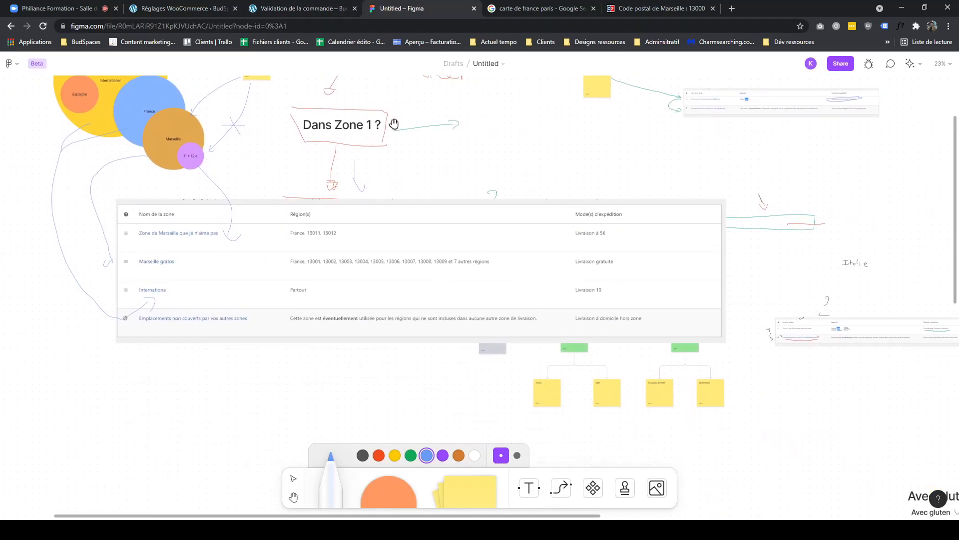
pyautogui.press('v')
pyautogui.moveTo(422, 263); pyautogui.dragTo(368, 352)
pyautogui.moveTo(449, 212); pyautogui.dragTo(513, 144)
pyautogui.moveTo(392, 336); pyautogui.dragTo(400, 289)
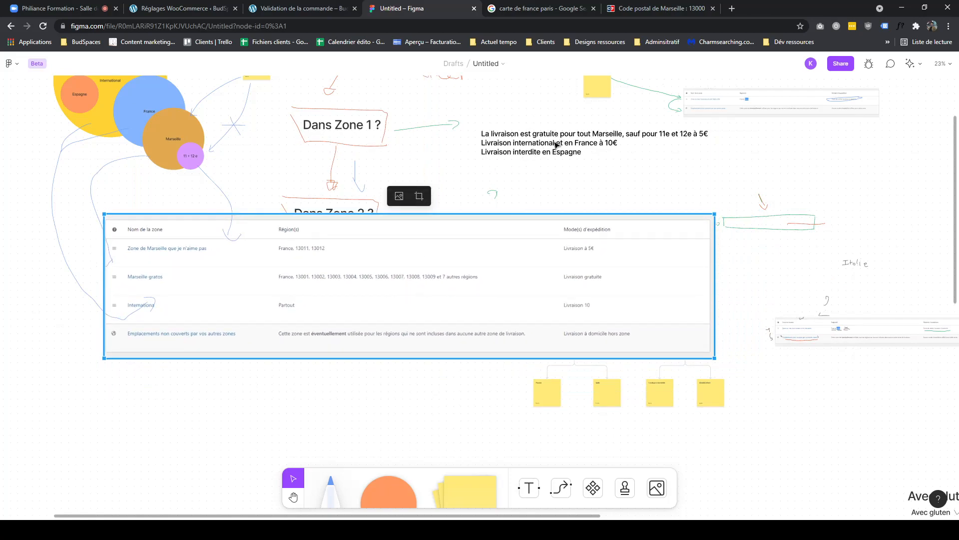
# - Compare the checkout shipping for postcode 13012 with the zone list and the shipping rules text
pyautogui.click(280, 10)
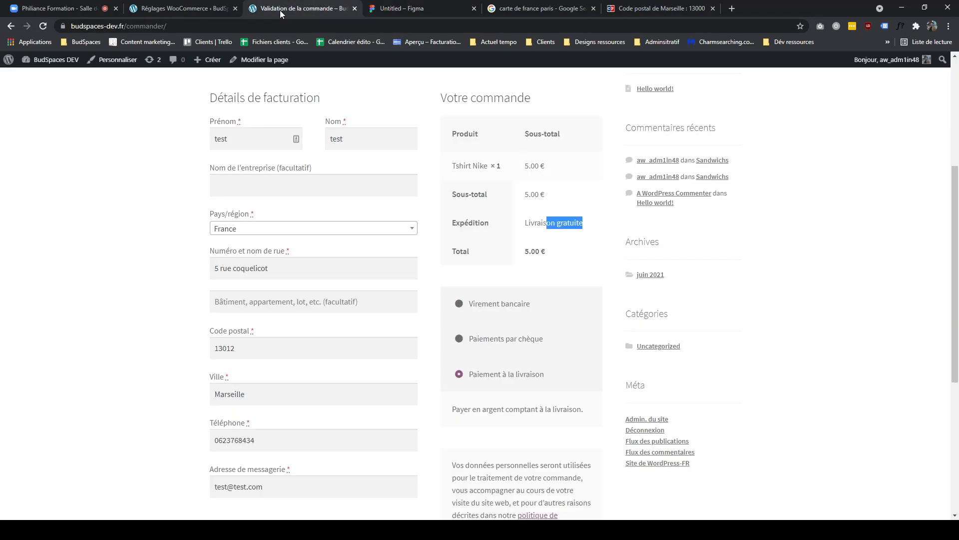
pyautogui.click(169, 8)
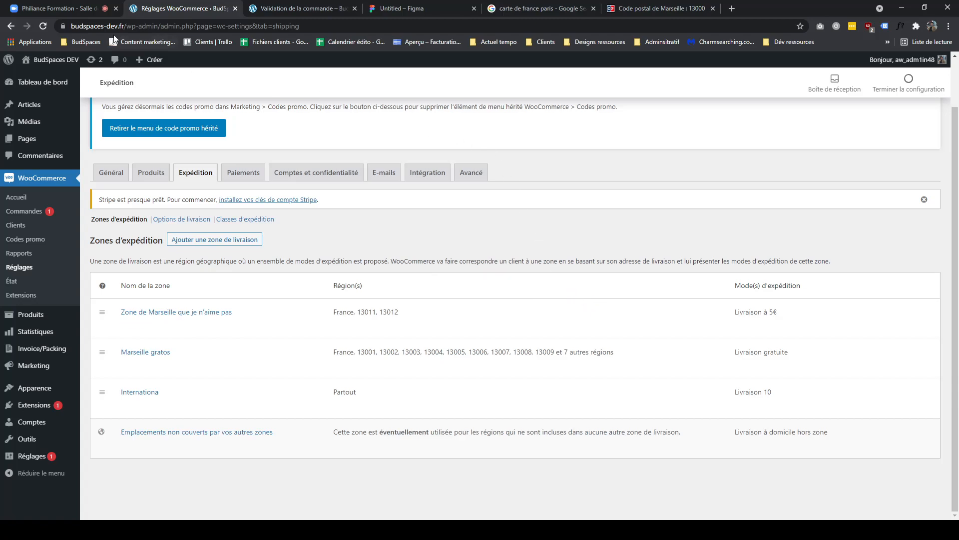
pyautogui.click(302, 9)
pyautogui.click(399, 10)
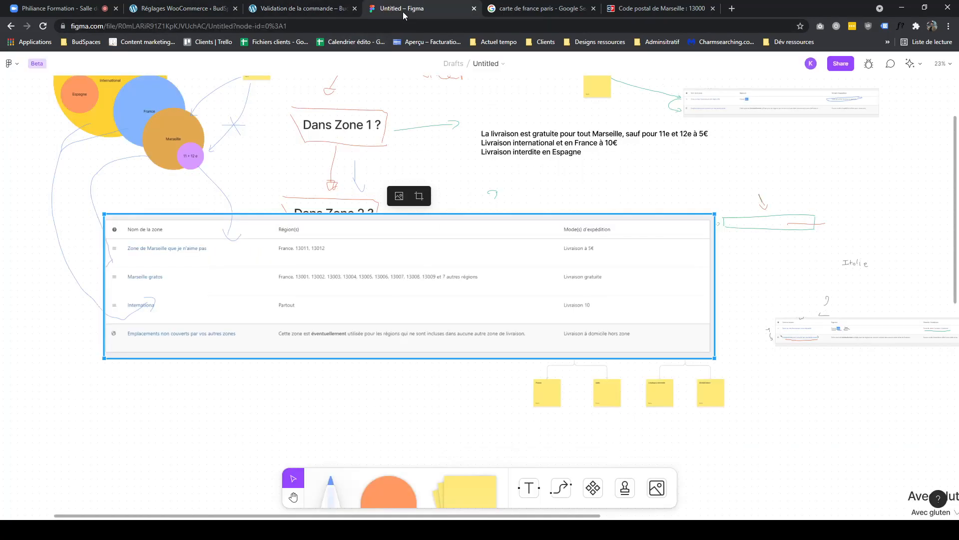
pyautogui.doubleClick(536, 153)
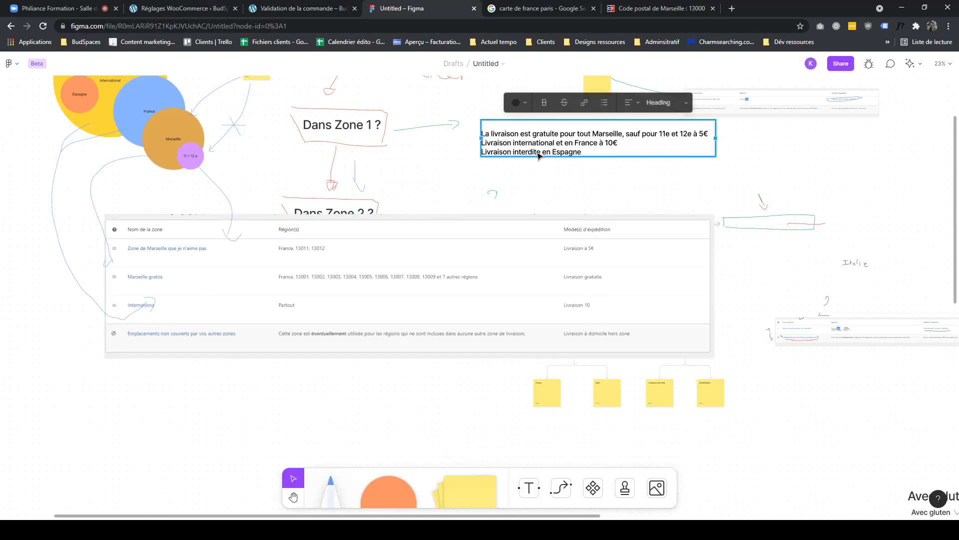
pyautogui.click(183, 8)
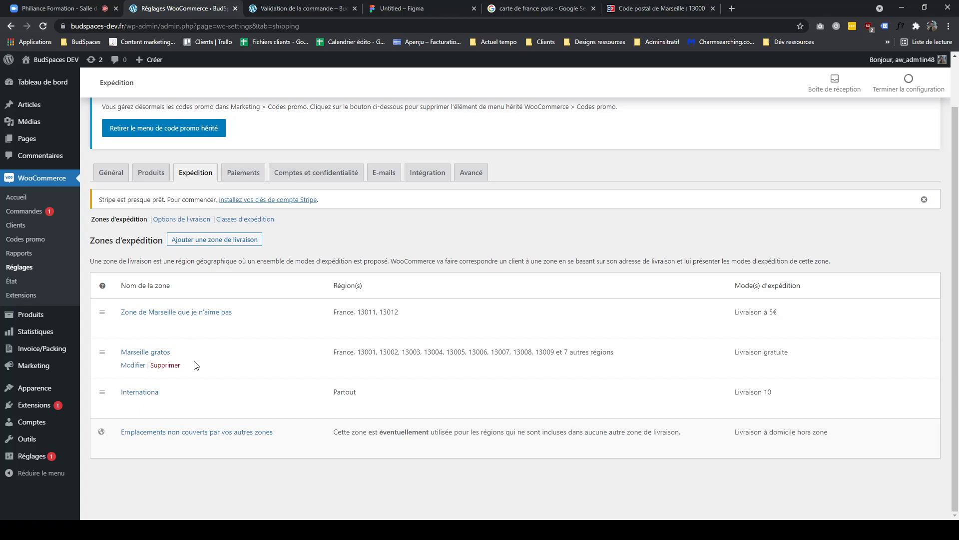
# - Add a new shipping zone named Zone Espagnol limited to Espagne and save it without any shipping method
pyautogui.click(212, 240)
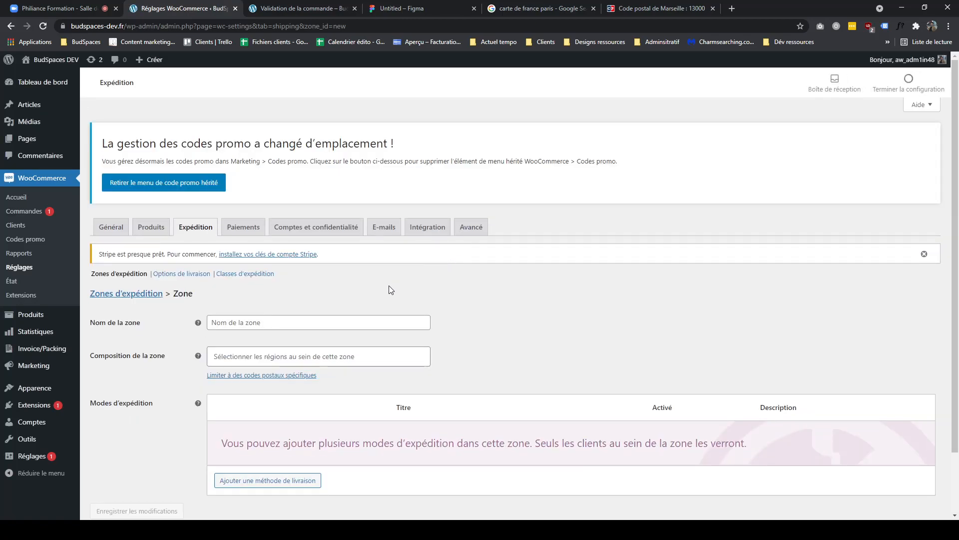
pyautogui.scroll(-1, 378, 290)
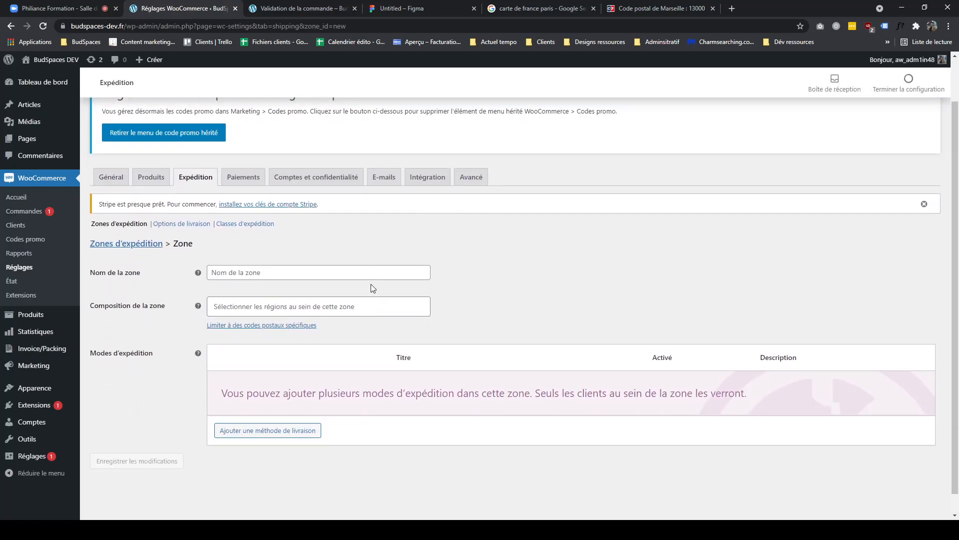
pyautogui.click(364, 274)
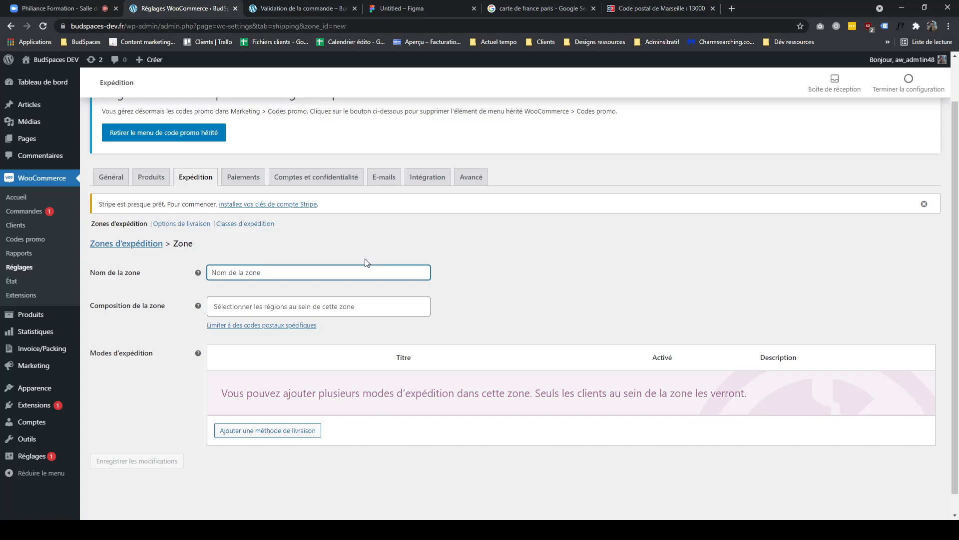
pyautogui.write('Zone Espagenol')
pyautogui.press('Tab')
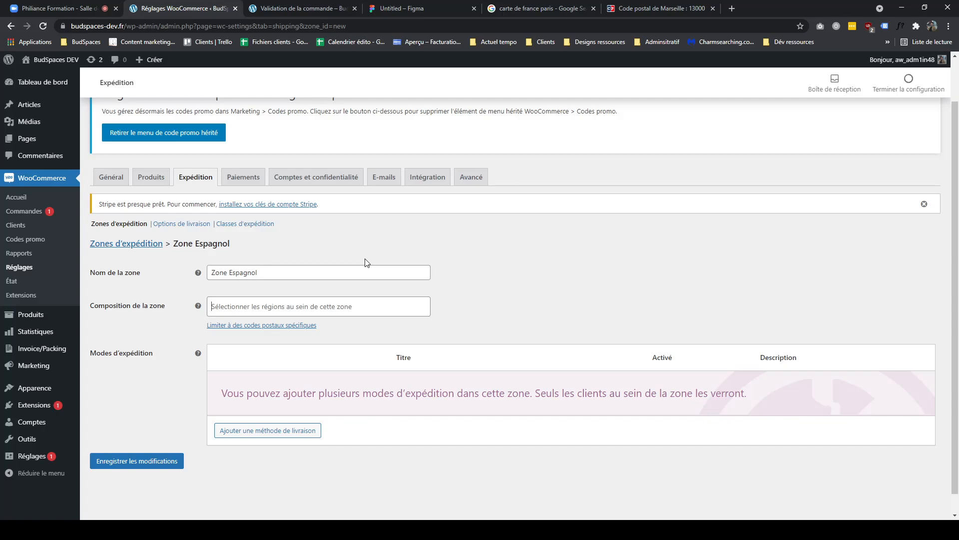
pyautogui.write('espa')
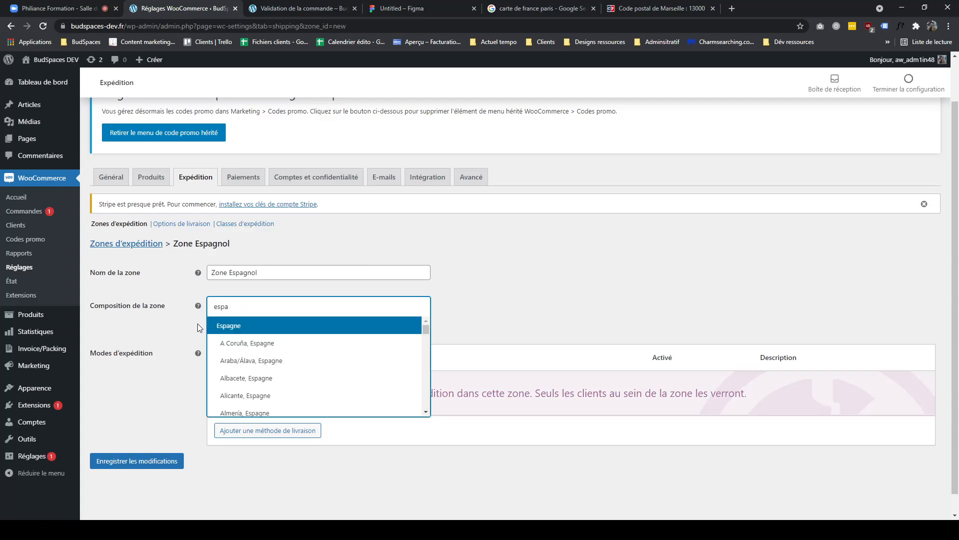
pyautogui.click(231, 325)
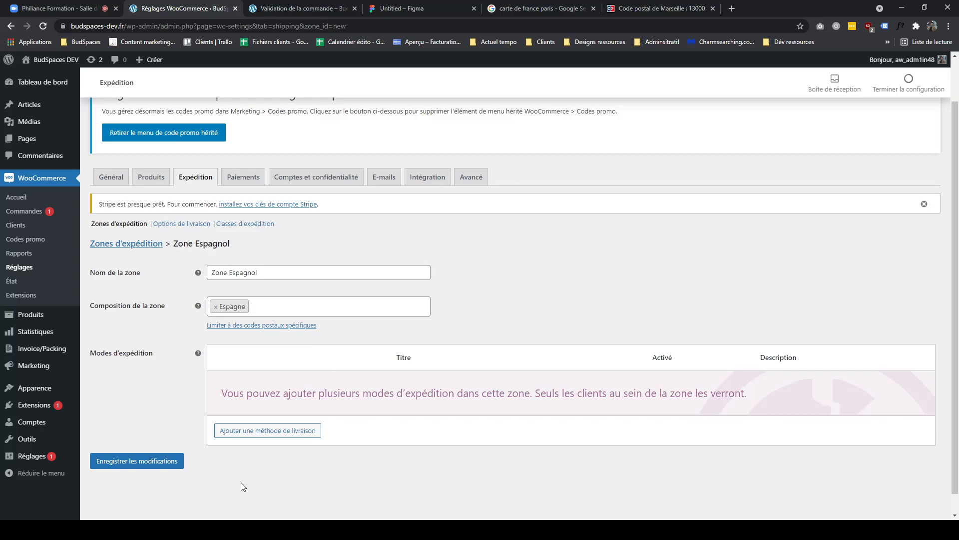
pyautogui.click(230, 437)
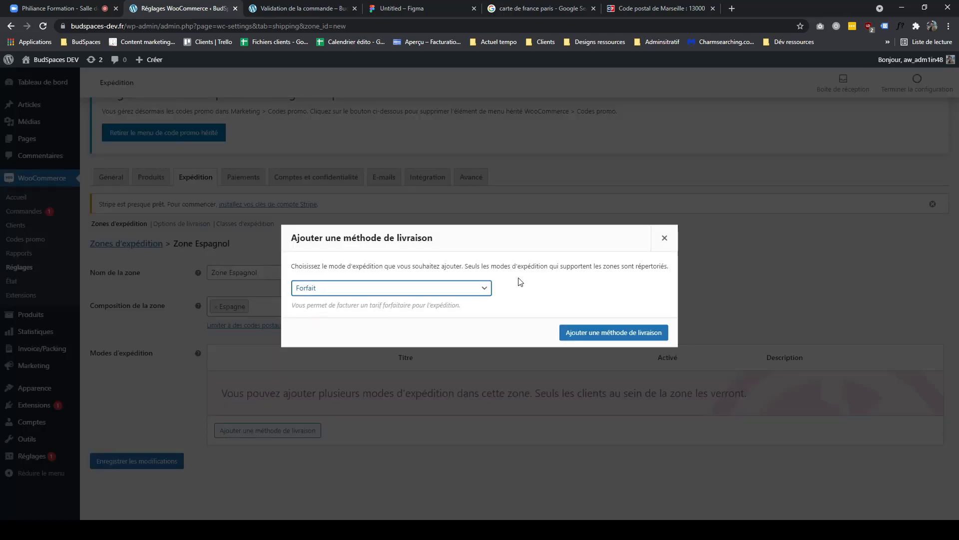
pyautogui.click(663, 238)
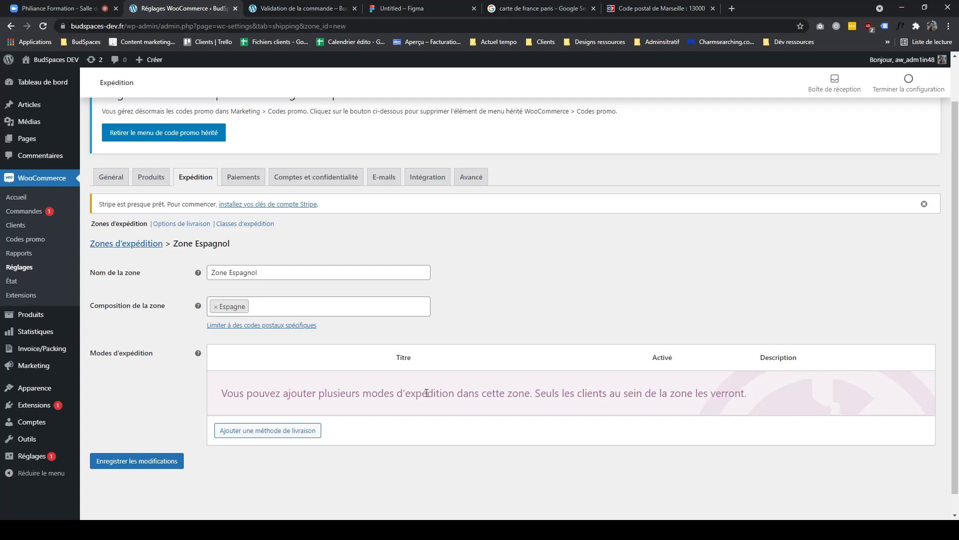
pyautogui.click(172, 472)
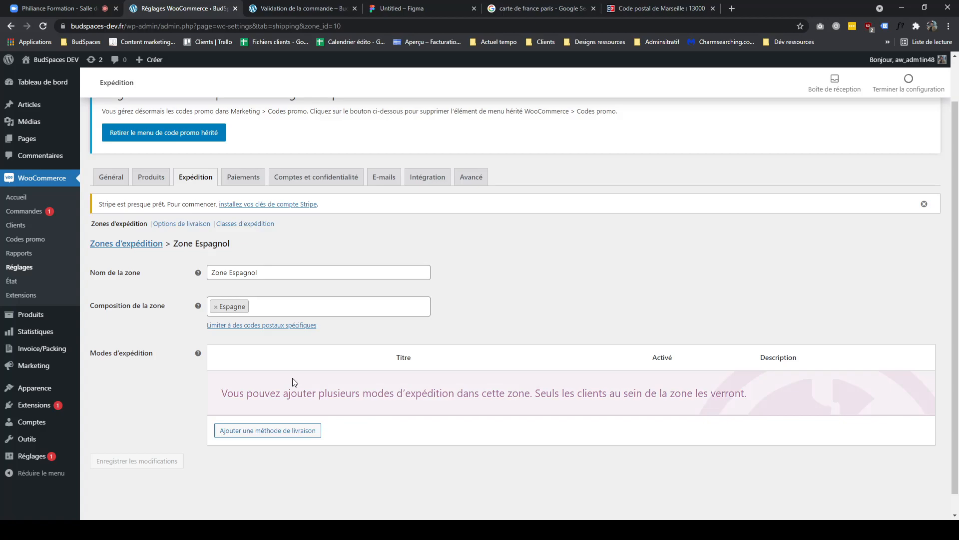
# - Move Zone Espagnol below Marseille gratos in the zone list and reload the checkout page
pyautogui.click(150, 244)
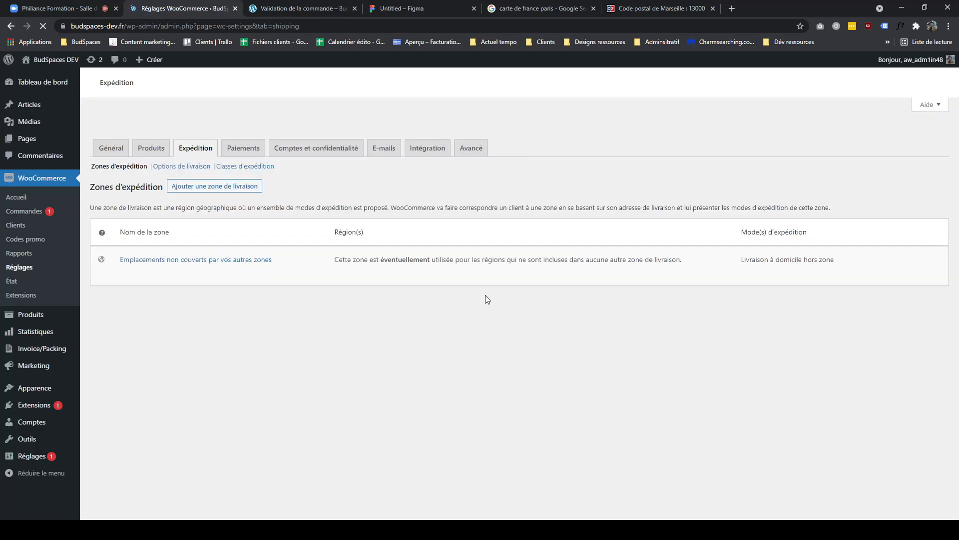
pyautogui.scroll(-1, 435, 368)
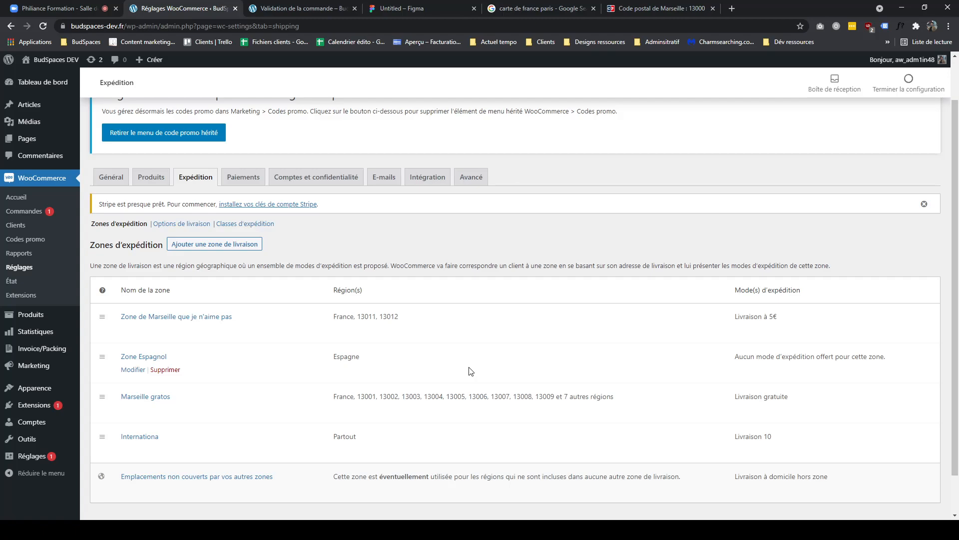
pyautogui.moveTo(106, 361); pyautogui.dragTo(107, 397)
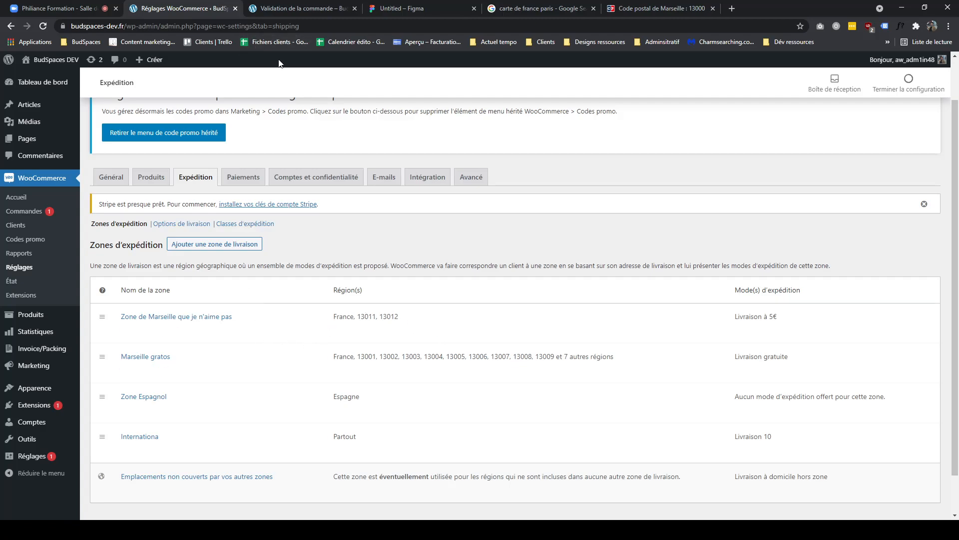
pyautogui.click(281, 11)
pyautogui.click(44, 27)
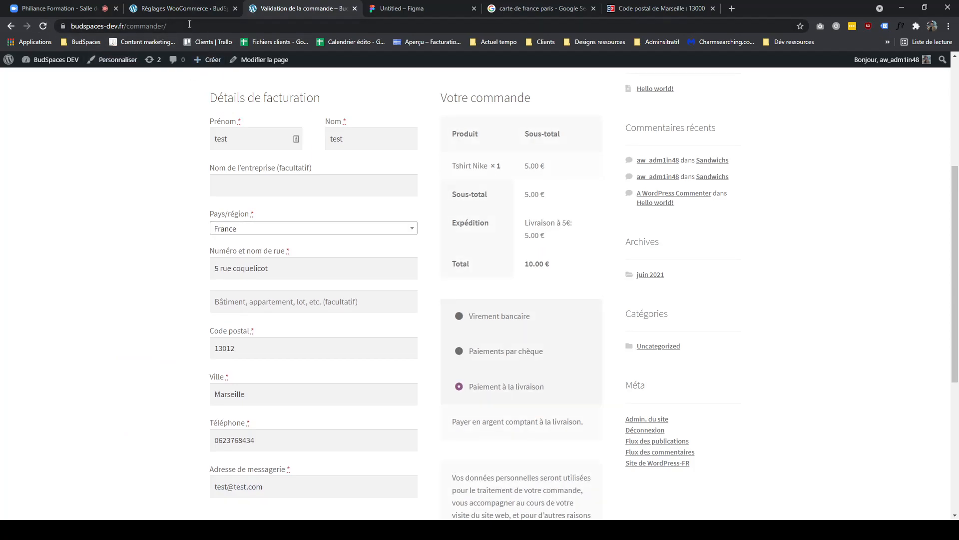
# - Move the shipping rules text block next to the zone circles on the FigJam board
pyautogui.click(449, 12)
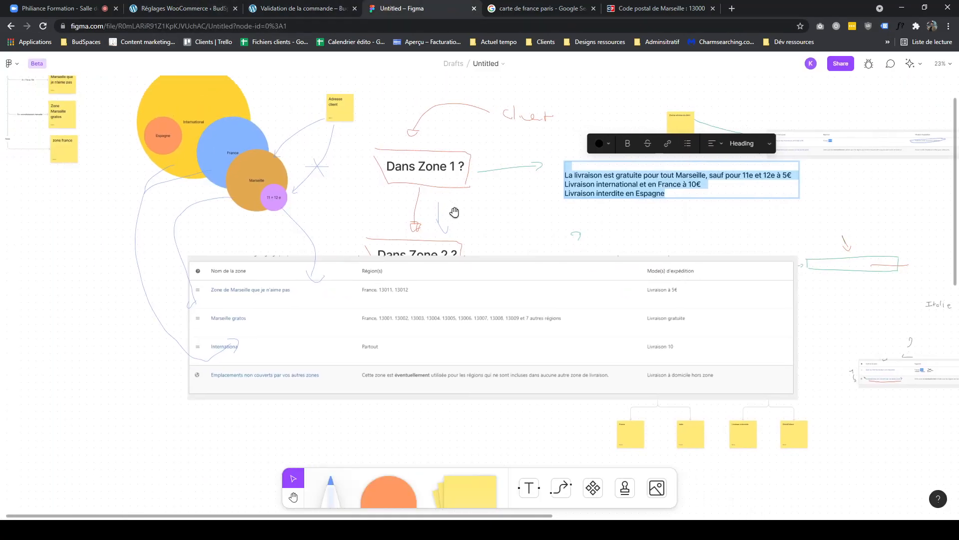
pyautogui.press('Escape')
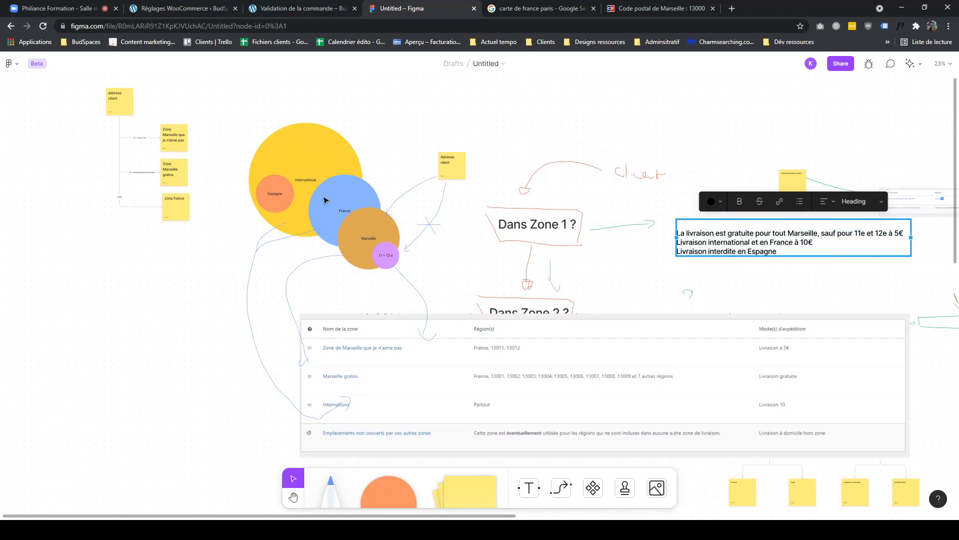
pyautogui.click(325, 200)
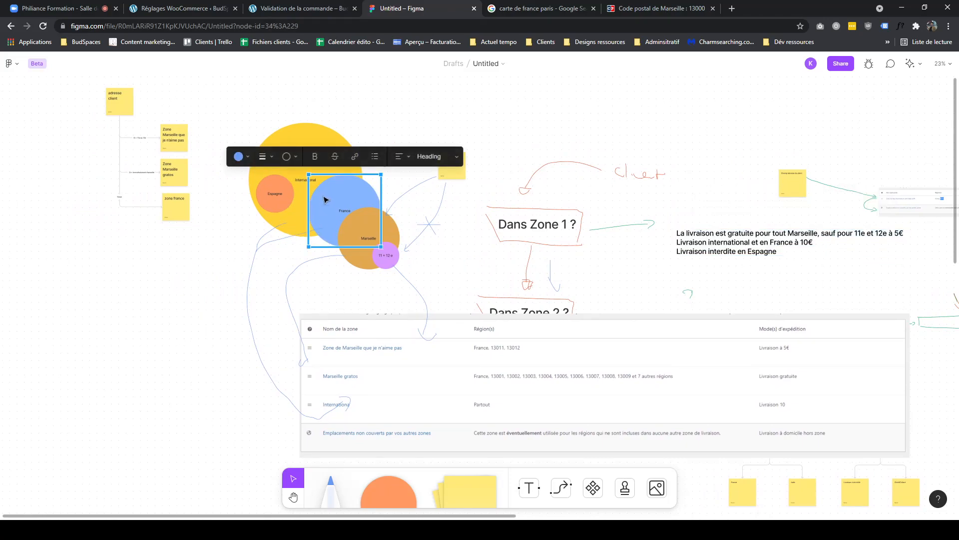
pyautogui.click(288, 7)
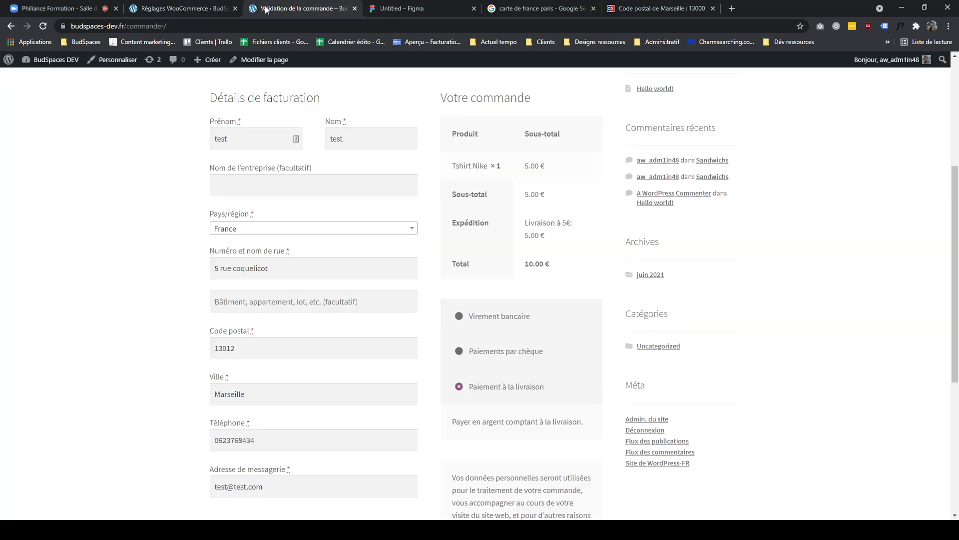
pyautogui.click(218, 7)
pyautogui.click(434, 7)
pyautogui.click(310, 7)
pyautogui.click(423, 8)
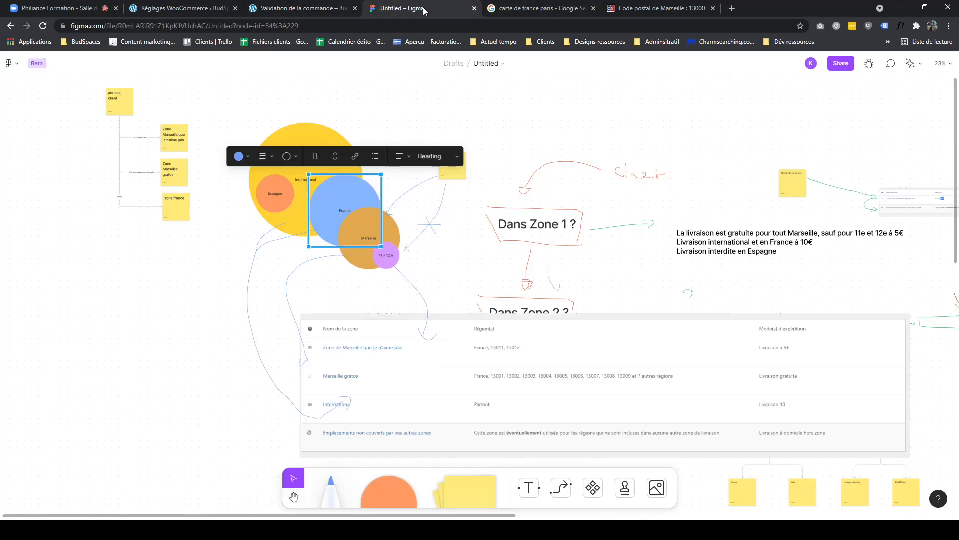
pyautogui.click(713, 237)
pyautogui.moveTo(713, 238); pyautogui.dragTo(88, 286)
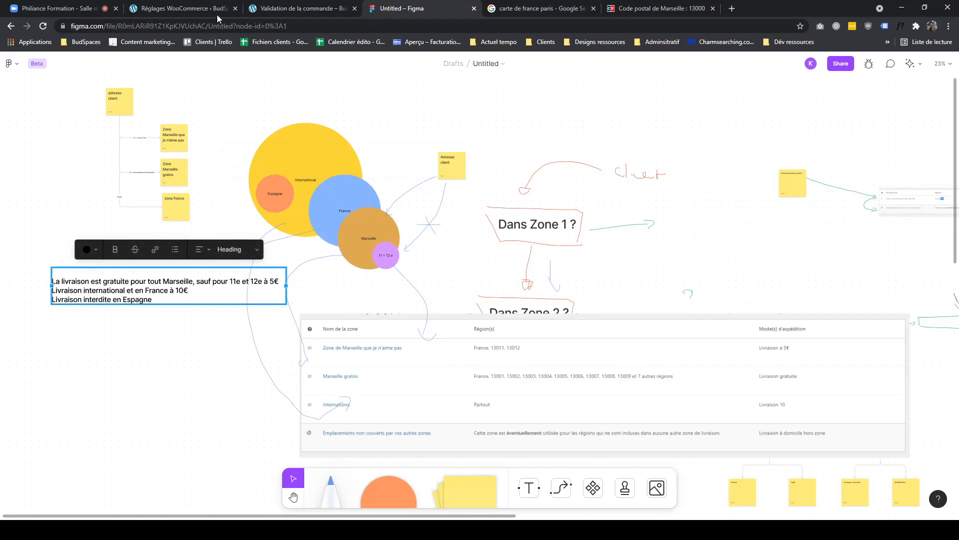
# - Change the checkout postcode to 13011 and reload the checkout page
pyautogui.click(277, 10)
pyautogui.moveTo(250, 355); pyautogui.dragTo(228, 349)
pyautogui.write('11')
pyautogui.click(165, 350)
pyautogui.press('Tab')
pyautogui.click(47, 29)
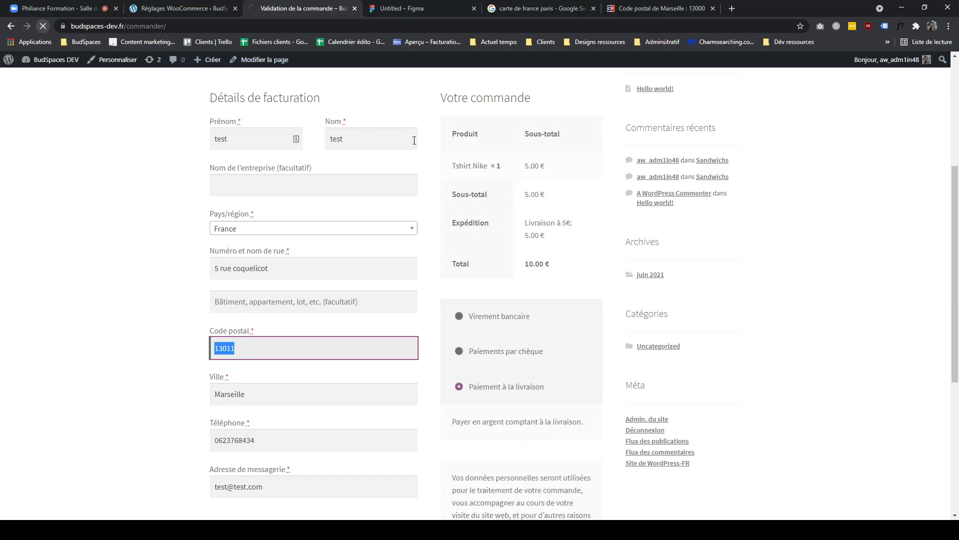
pyautogui.doubleClick(248, 353)
pyautogui.click(215, 8)
pyautogui.click(282, 8)
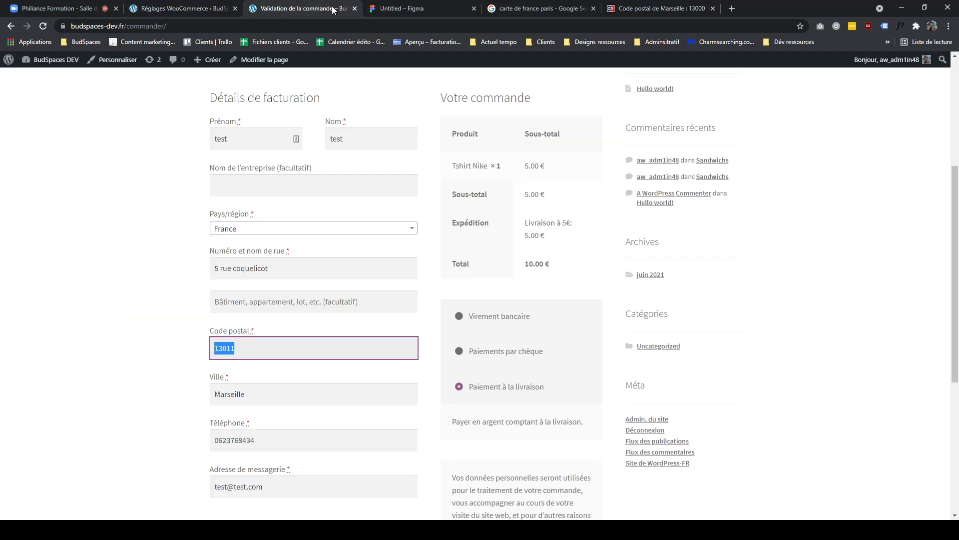
# - Change the checkout postcode to 13001 and refresh the shipping estimate
pyautogui.hotkey('ctrl', 'Tab')
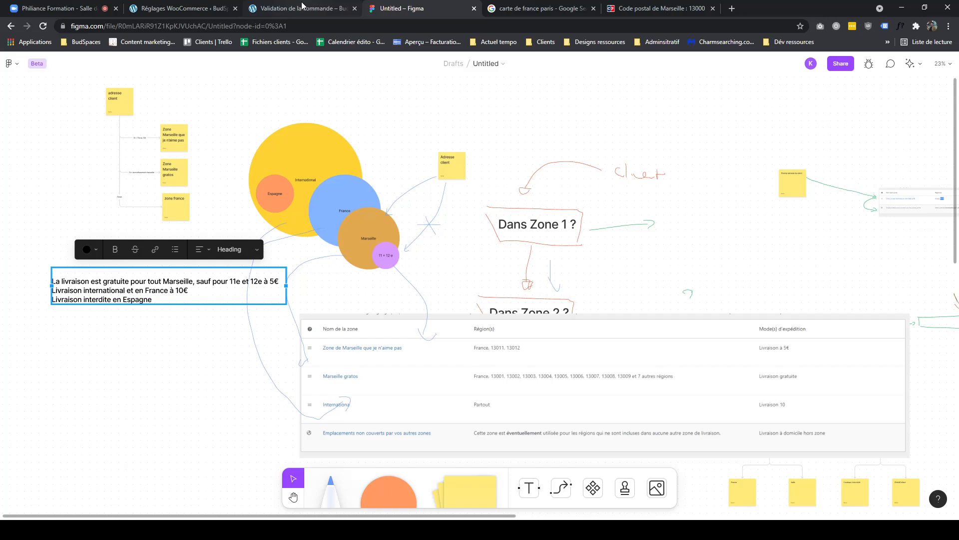
pyautogui.click(302, 7)
pyautogui.click(231, 348)
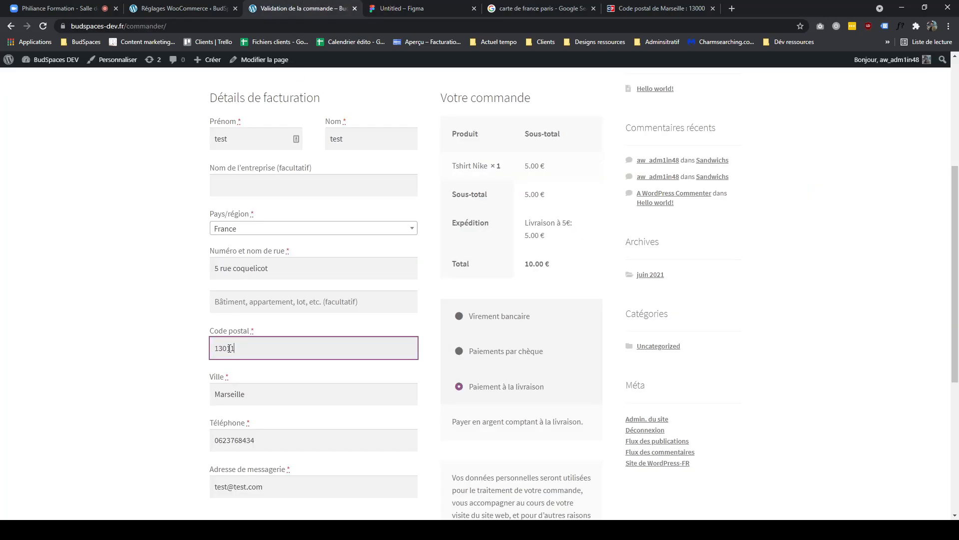
pyautogui.write('1')
pyautogui.click(197, 329)
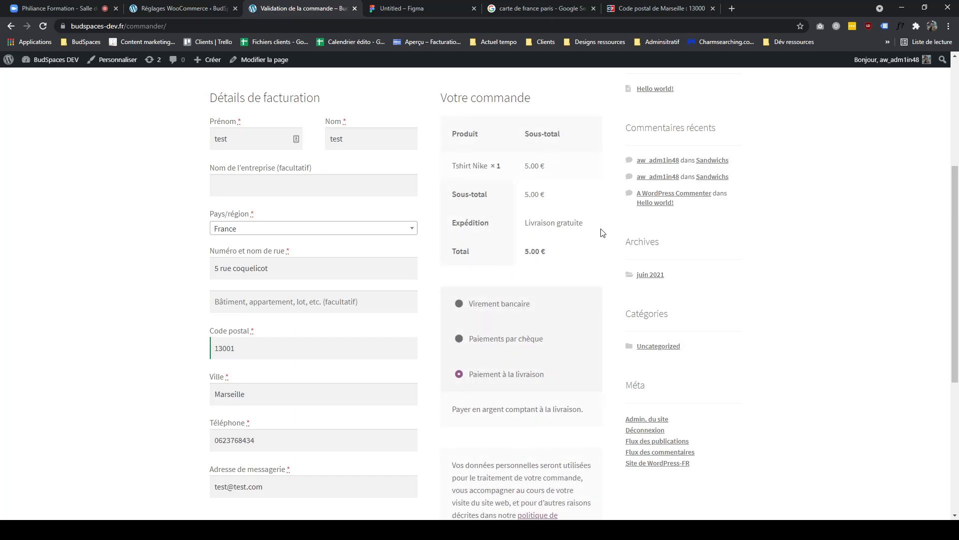
# - Replace the checkout postcode with 15000 and refresh the shipping estimate
pyautogui.moveTo(259, 347); pyautogui.dragTo(148, 333)
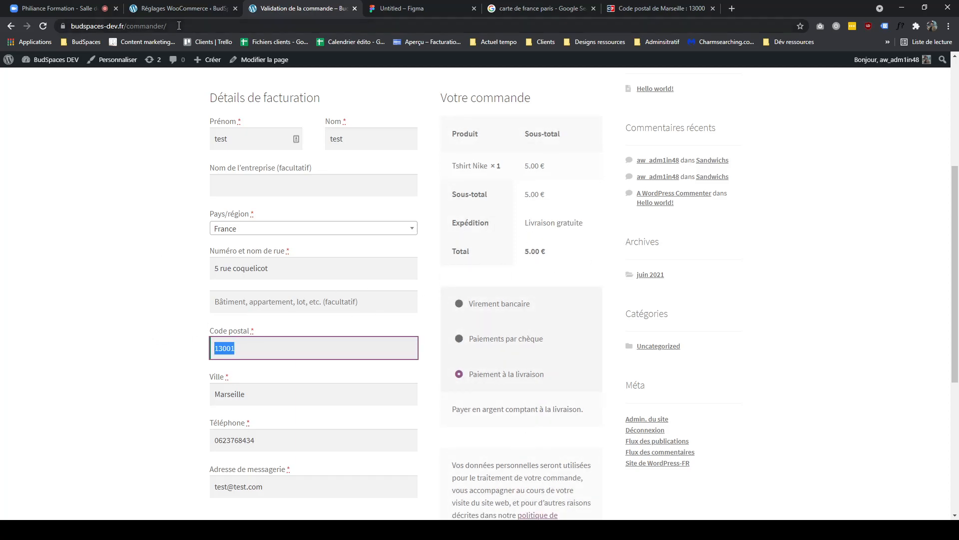
pyautogui.hotkey('ctrl', 'Tab')
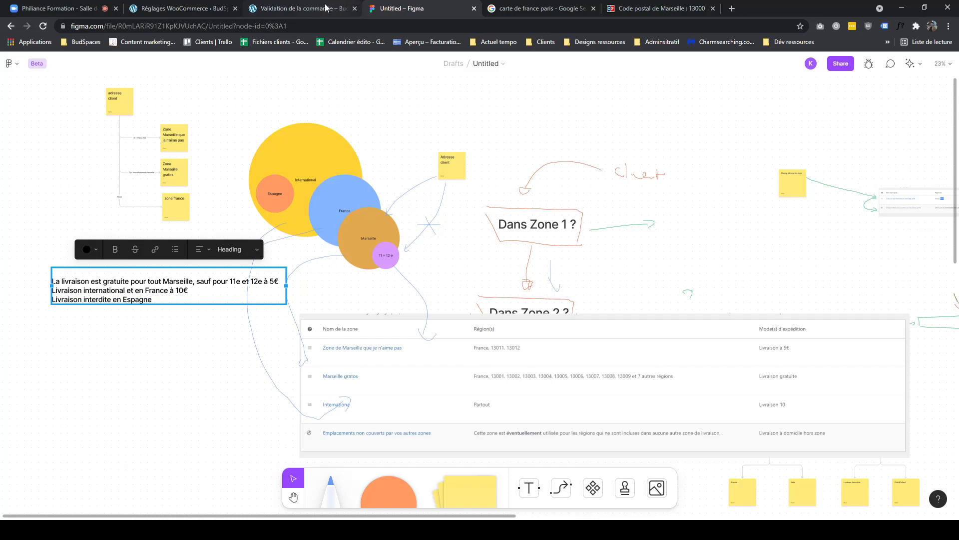
pyautogui.click(326, 7)
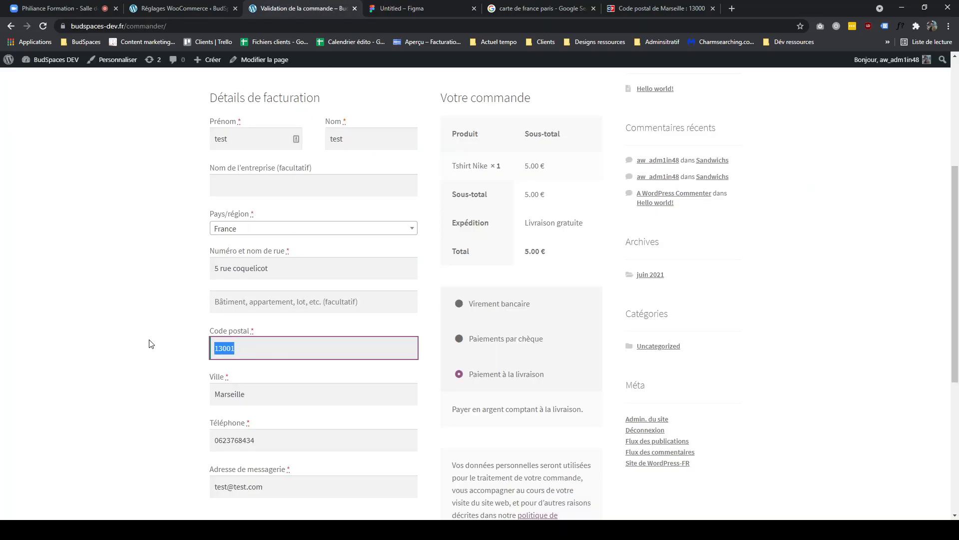
pyautogui.write('15000')
pyautogui.click(165, 331)
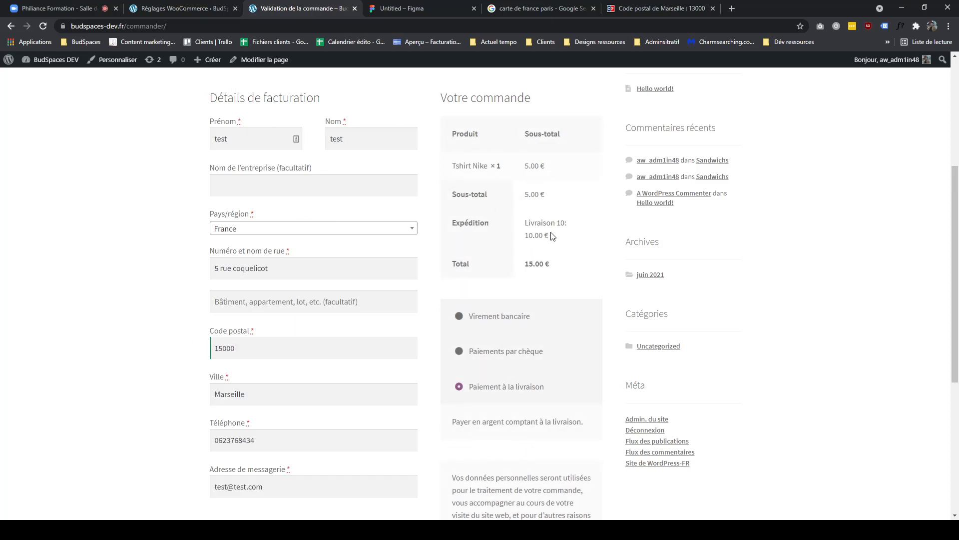
# - Set the checkout country to Finlande
pyautogui.click(386, 13)
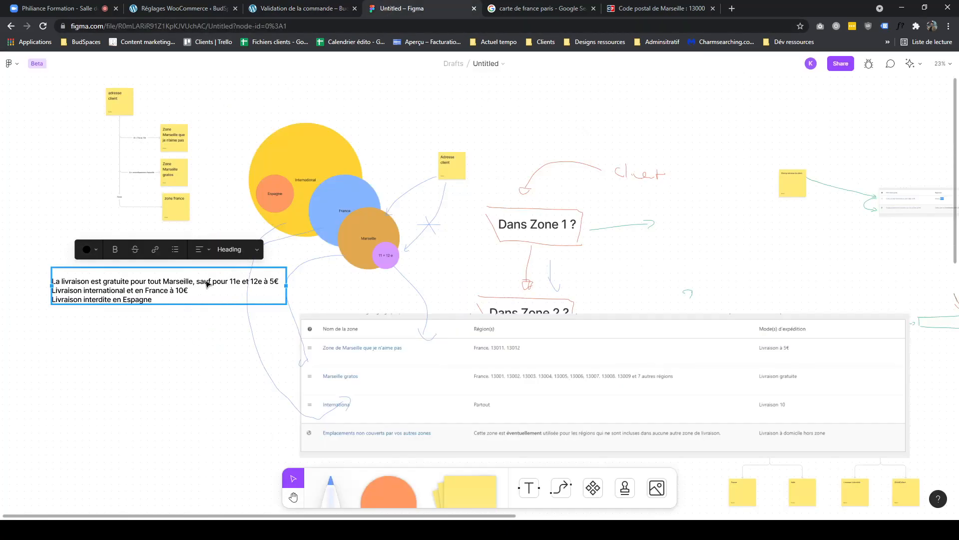
pyautogui.click(284, 9)
pyautogui.click(258, 230)
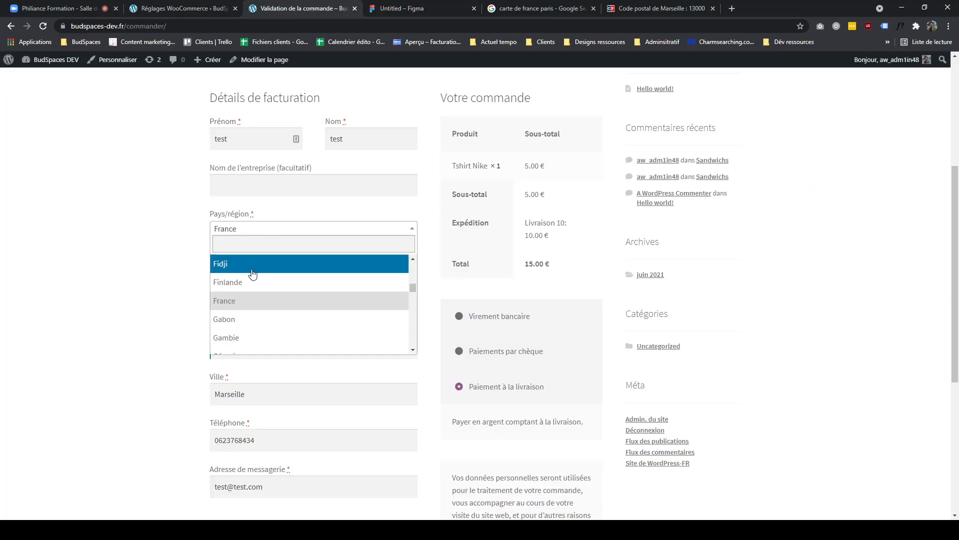
pyautogui.click(246, 283)
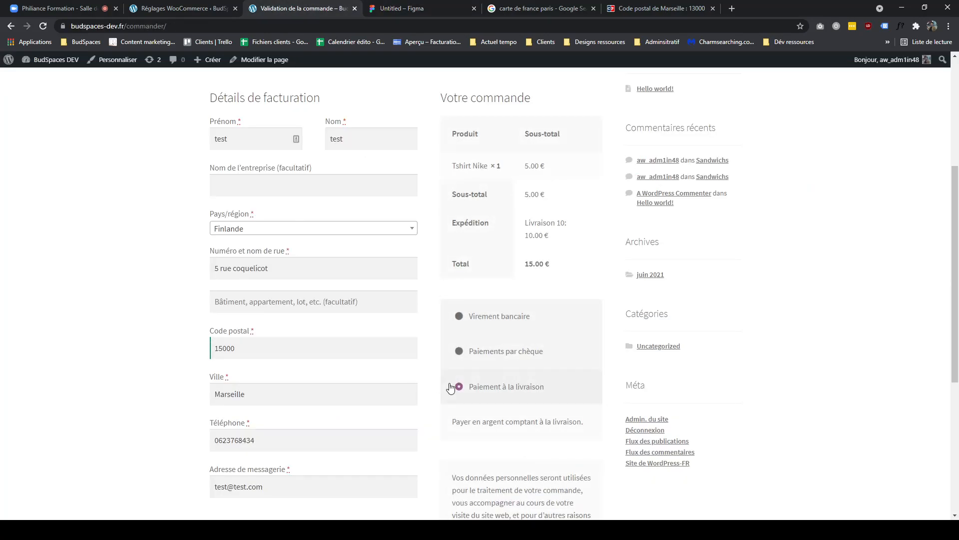
# - Set the checkout country to Espagne and the province to Albacete, then highlight the shipping message
pyautogui.click(253, 228)
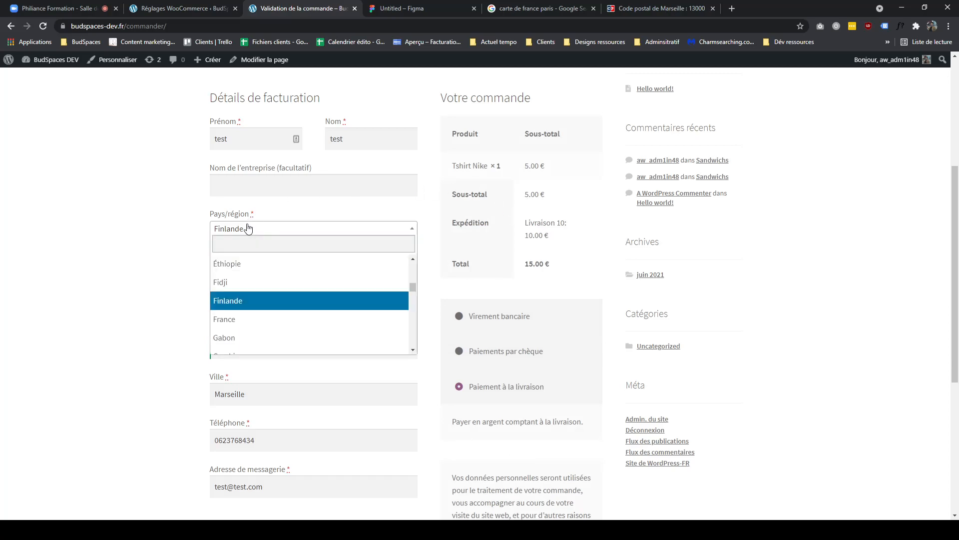
pyautogui.write('es')
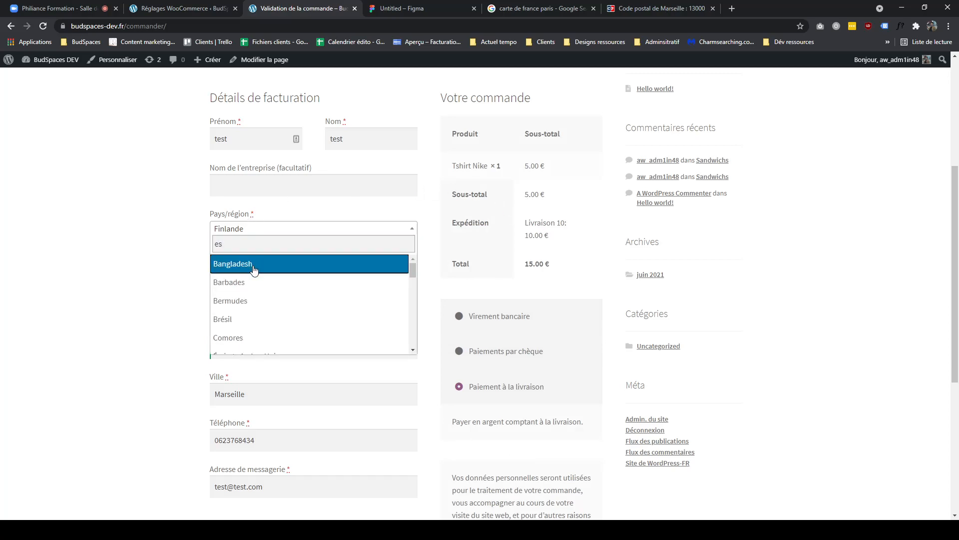
pyautogui.write('p')
pyautogui.click(275, 262)
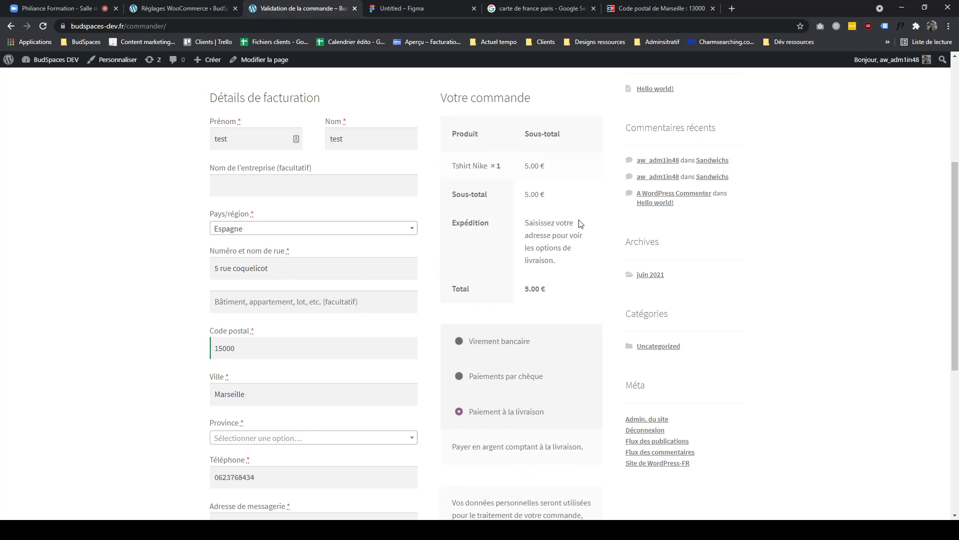
pyautogui.scroll(-2, 279, 322)
pyautogui.click(275, 338)
pyautogui.click(227, 409)
pyautogui.scroll(1, 212, 337)
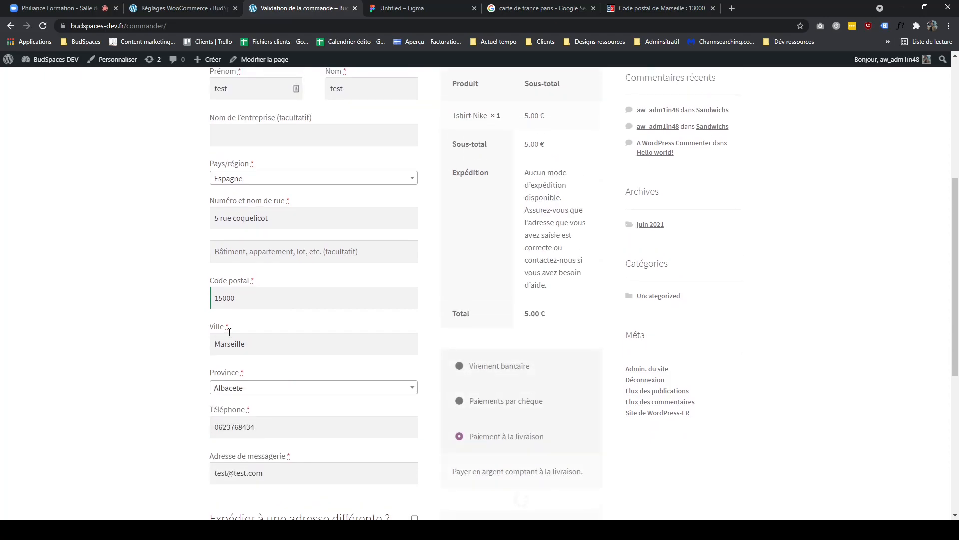
pyautogui.moveTo(529, 173); pyautogui.dragTo(562, 199)
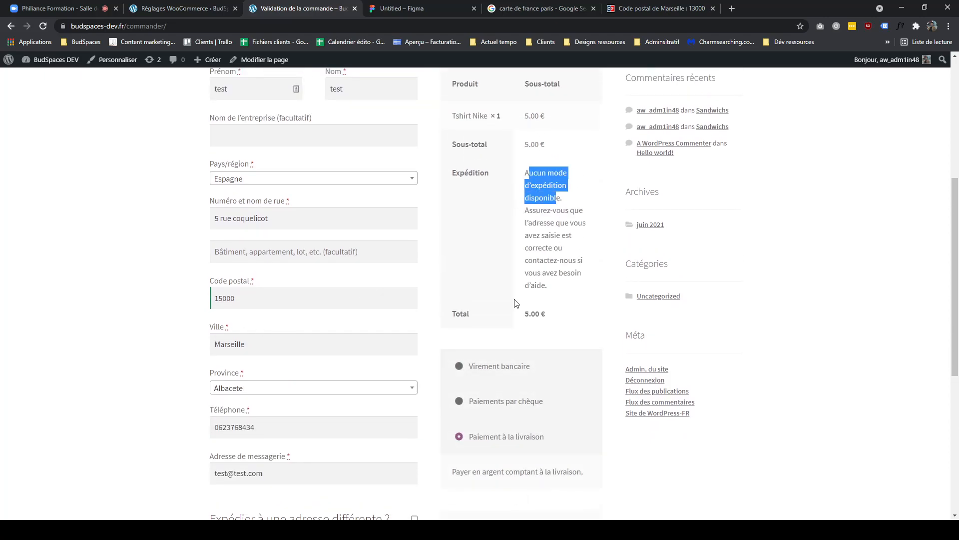
pyautogui.click(201, 13)
pyautogui.moveTo(889, 398); pyautogui.dragTo(723, 402)
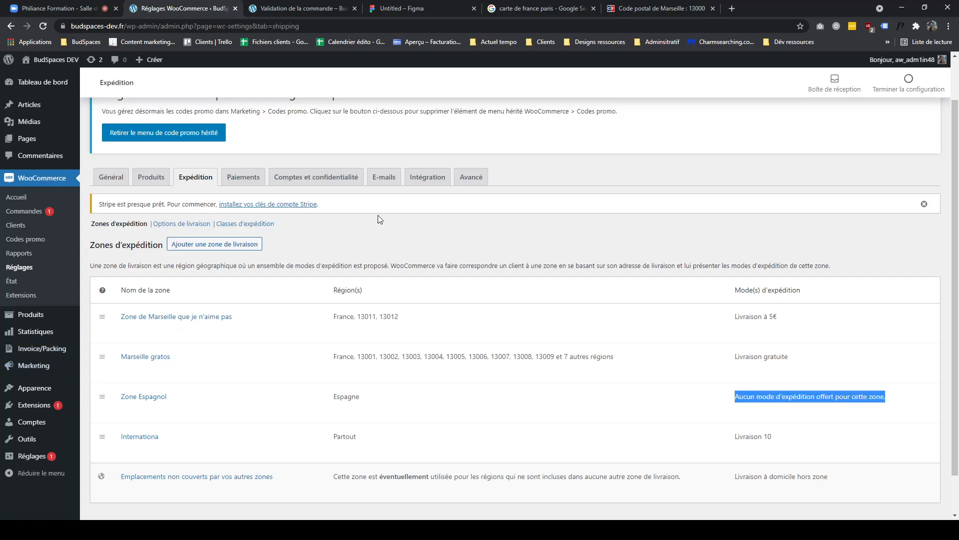
pyautogui.moveTo(253, 397)
pyautogui.click(166, 450)
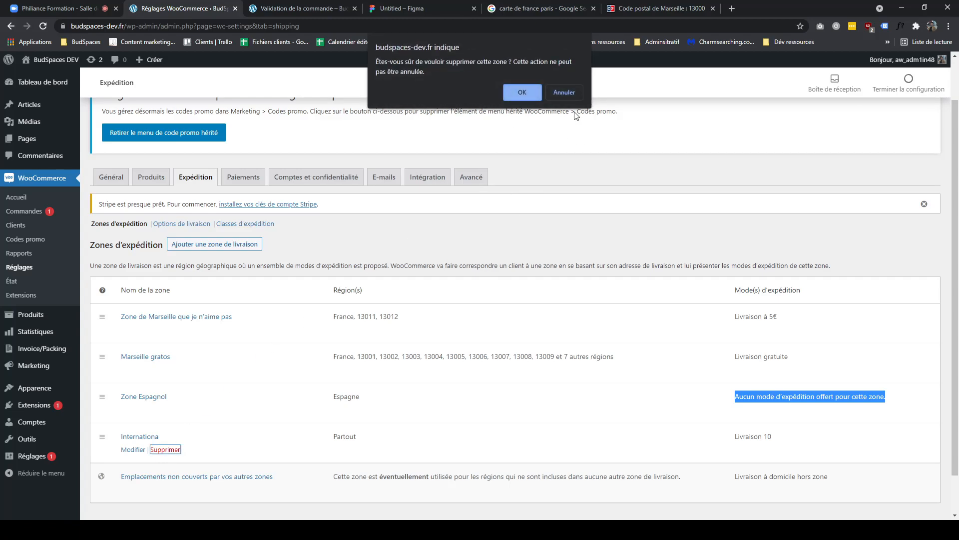
pyautogui.click(531, 93)
# - Review the shipping zone list with its regions and shipping methods
pyautogui.moveTo(355, 441); pyautogui.dragTo(333, 438)
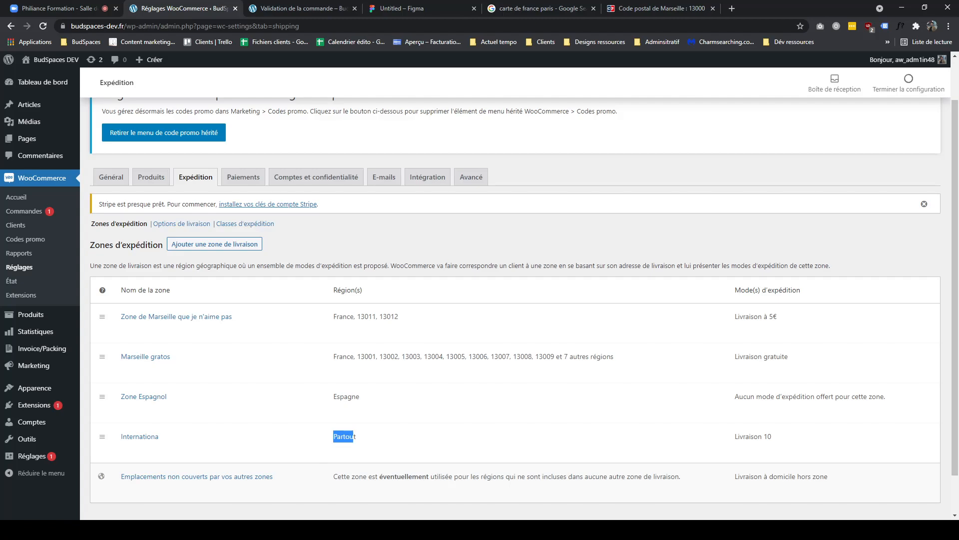
pyautogui.scroll(-1, 325, 492)
pyautogui.moveTo(346, 413)
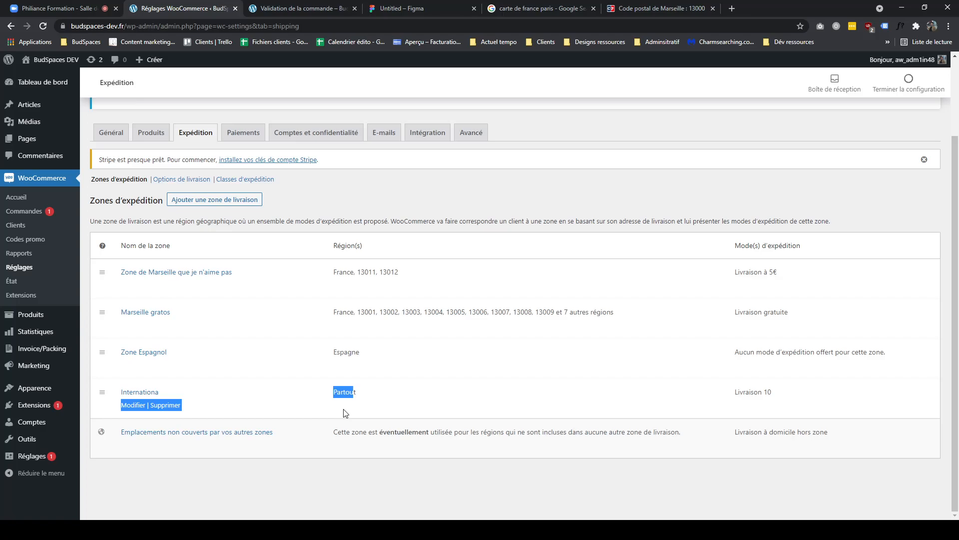
pyautogui.click(349, 400)
pyautogui.doubleClick(354, 390)
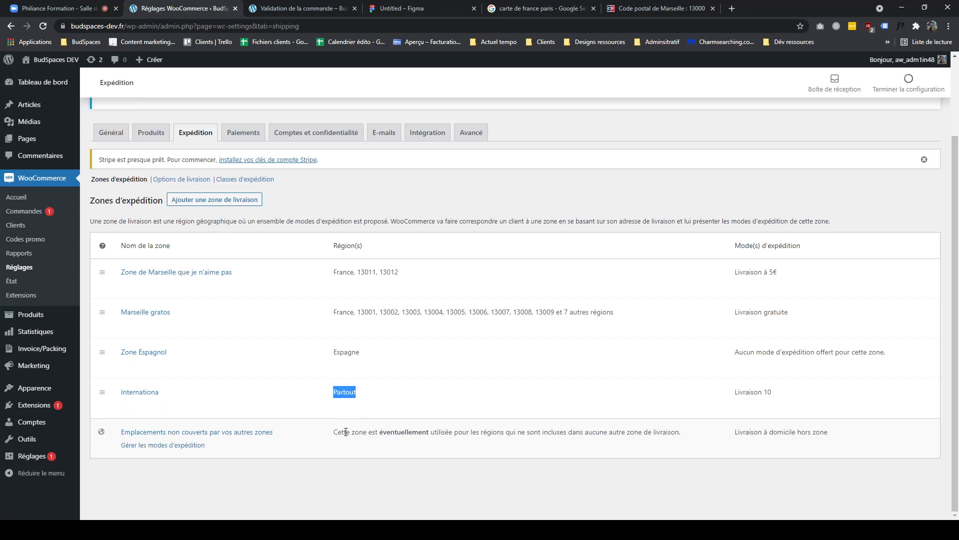
pyautogui.moveTo(274, 454); pyautogui.dragTo(125, 436)
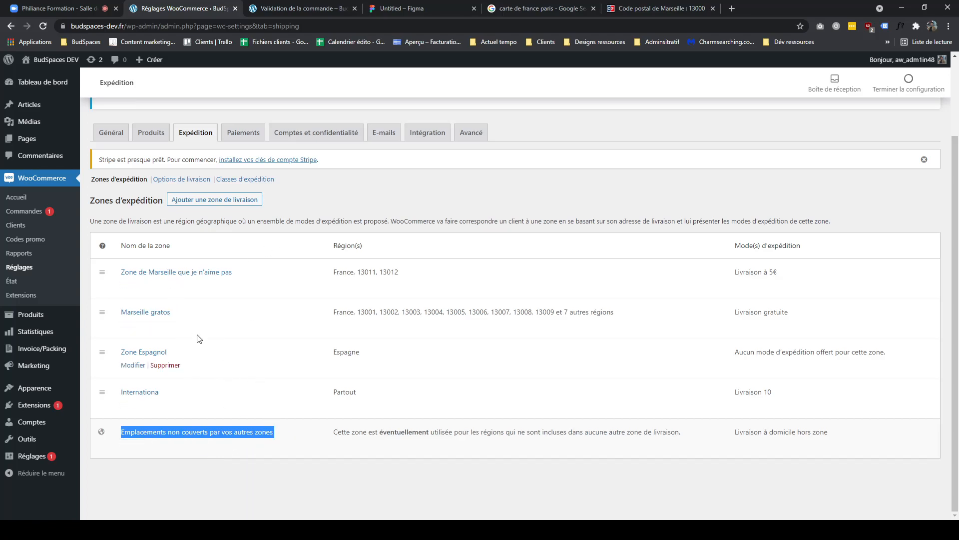
pyautogui.moveTo(407, 432); pyautogui.dragTo(718, 446)
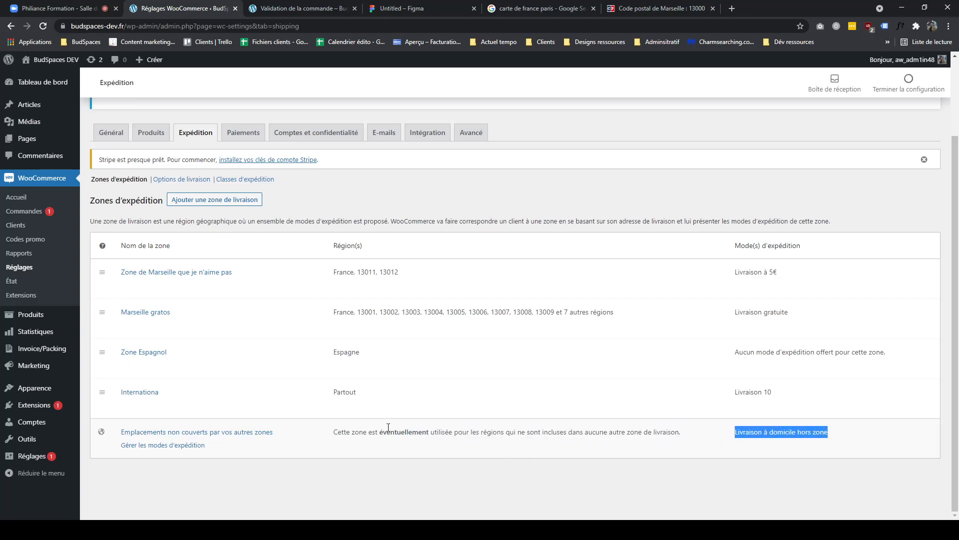
pyautogui.moveTo(278, 433); pyautogui.dragTo(123, 436)
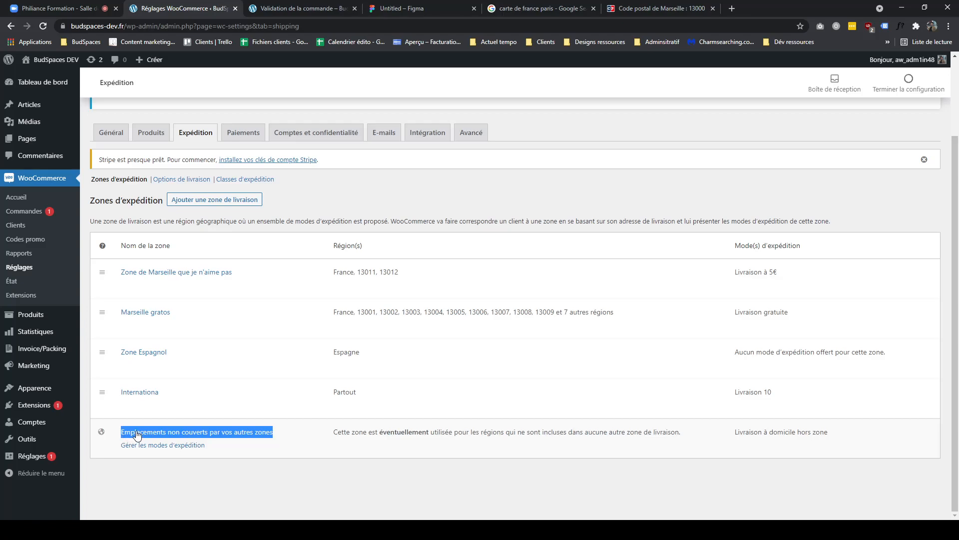
pyautogui.moveTo(163, 410)
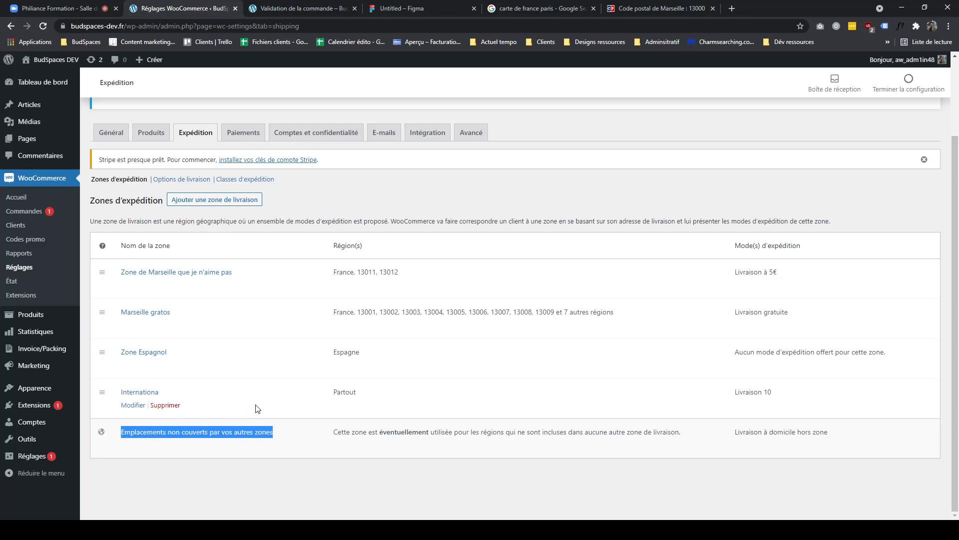
pyautogui.click(77, 14)
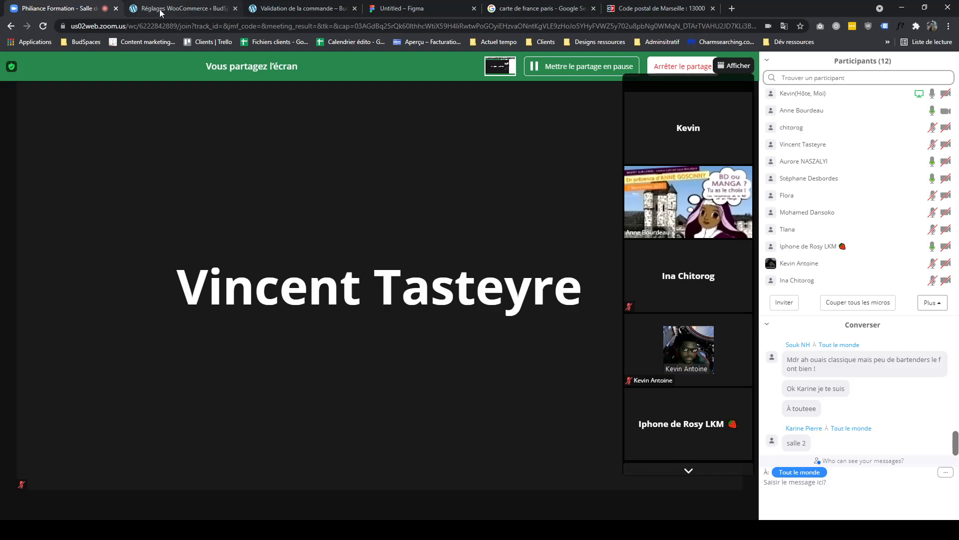
pyautogui.click(161, 11)
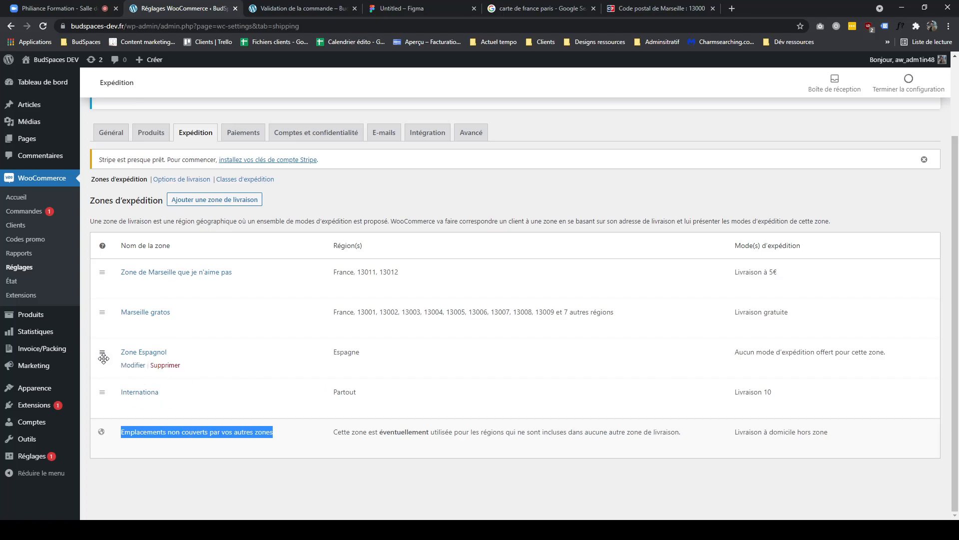
# - Move Zone Espagnol to the top of the shipping zone list
pyautogui.moveTo(102, 360); pyautogui.dragTo(103, 276)
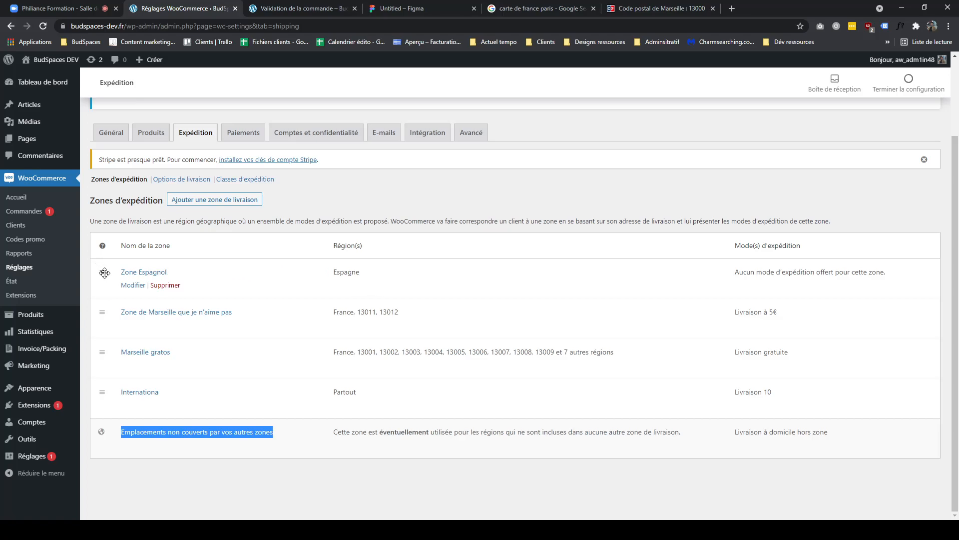
pyautogui.click(346, 271)
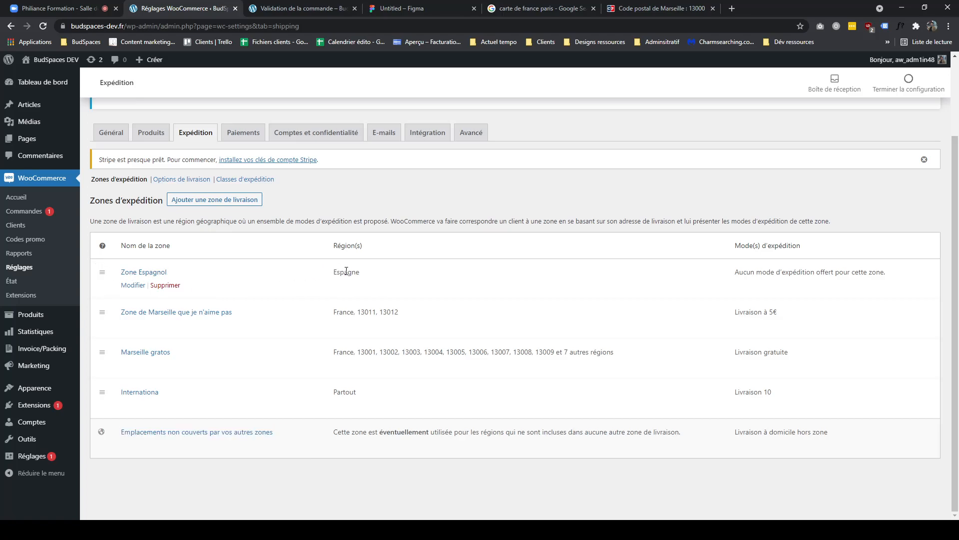
pyautogui.doubleClick(346, 271)
# - Move Marseille gratos and then Internationa to the top of the zone list
pyautogui.moveTo(102, 351); pyautogui.dragTo(99, 274)
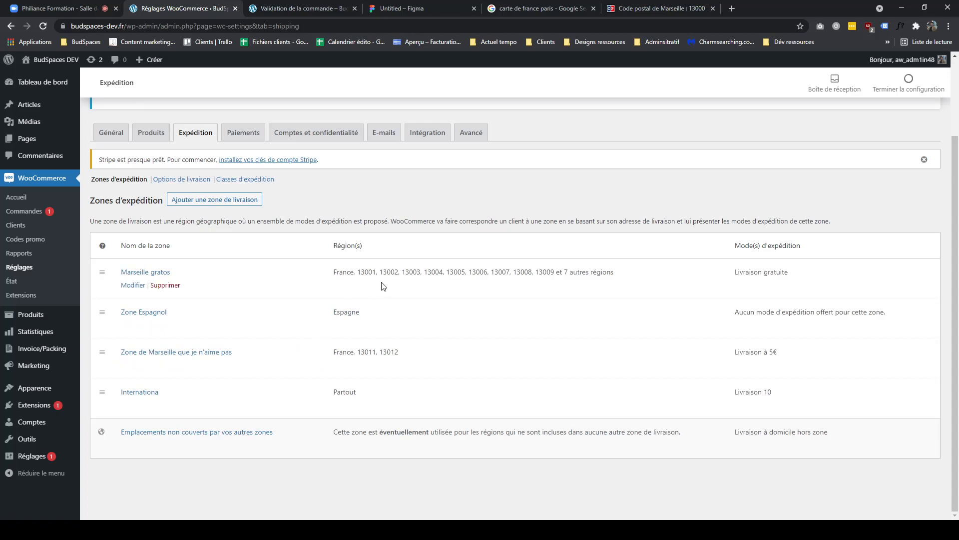
pyautogui.tripleClick(398, 272)
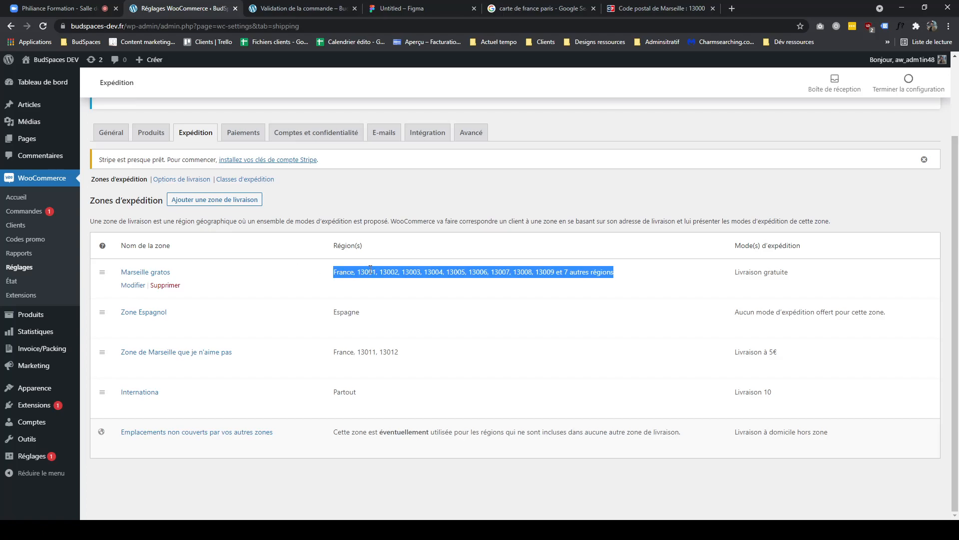
pyautogui.doubleClick(388, 272)
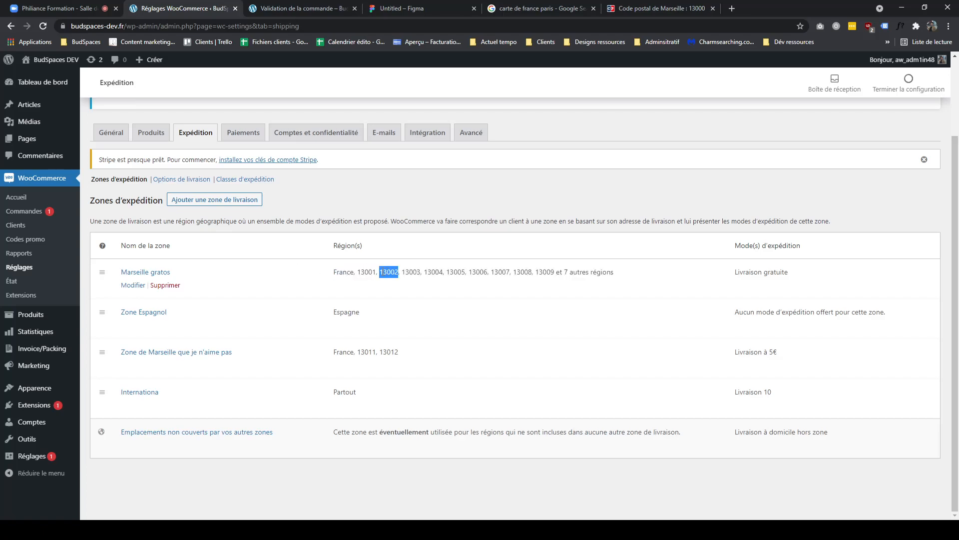
pyautogui.doubleClick(369, 272)
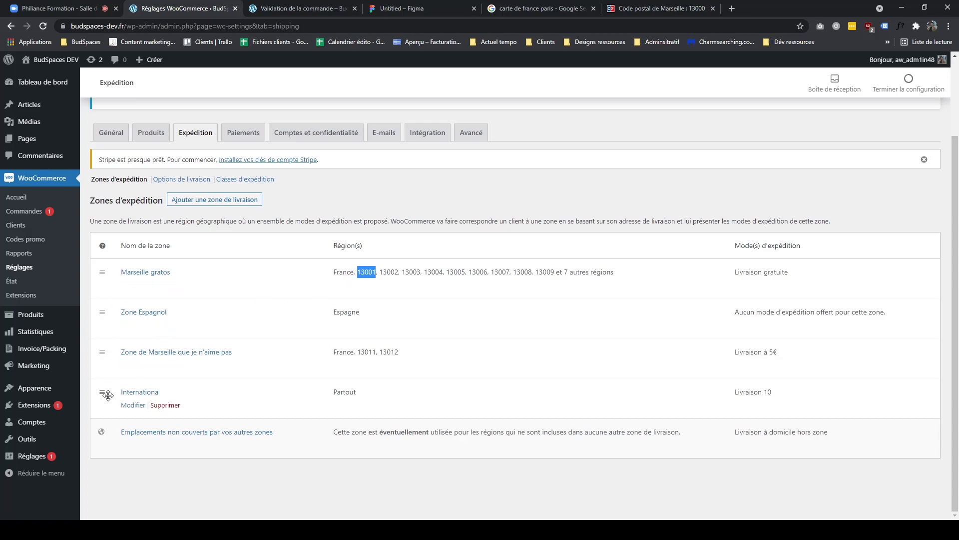
pyautogui.moveTo(108, 395); pyautogui.dragTo(103, 274)
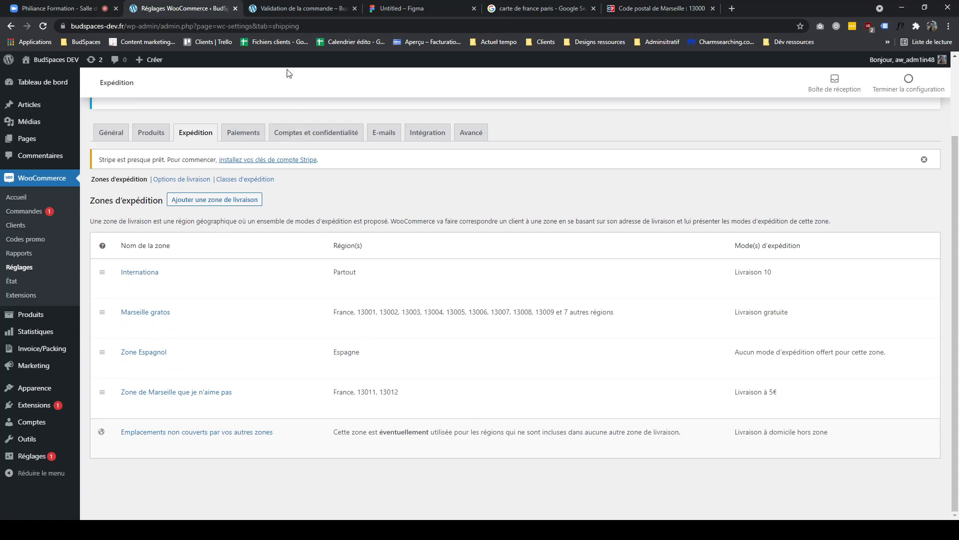
# - Set the checkout postal code to 13012 and the country to France, then highlight the shipping cost
pyautogui.click(295, 8)
pyautogui.doubleClick(245, 297)
pyautogui.write('13012')
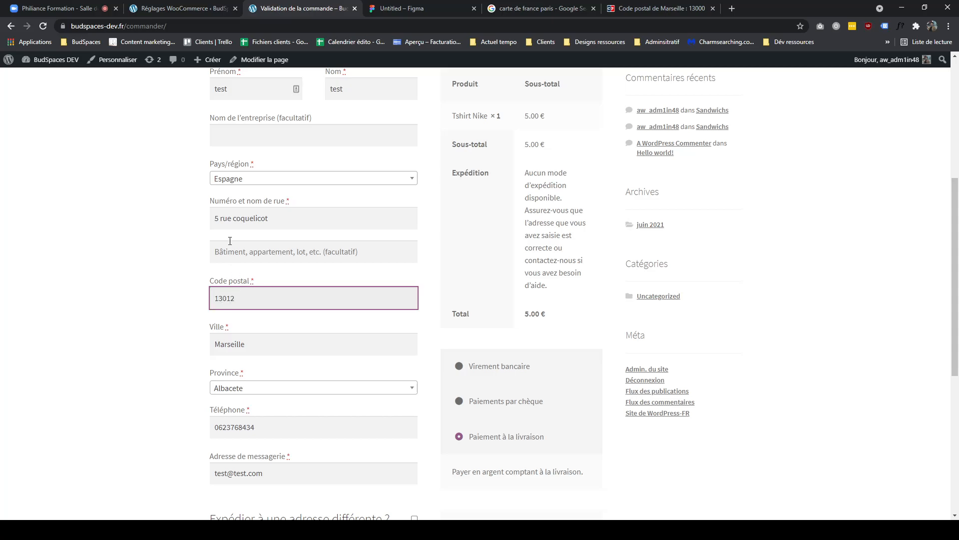
pyautogui.click(242, 178)
pyautogui.click(245, 195)
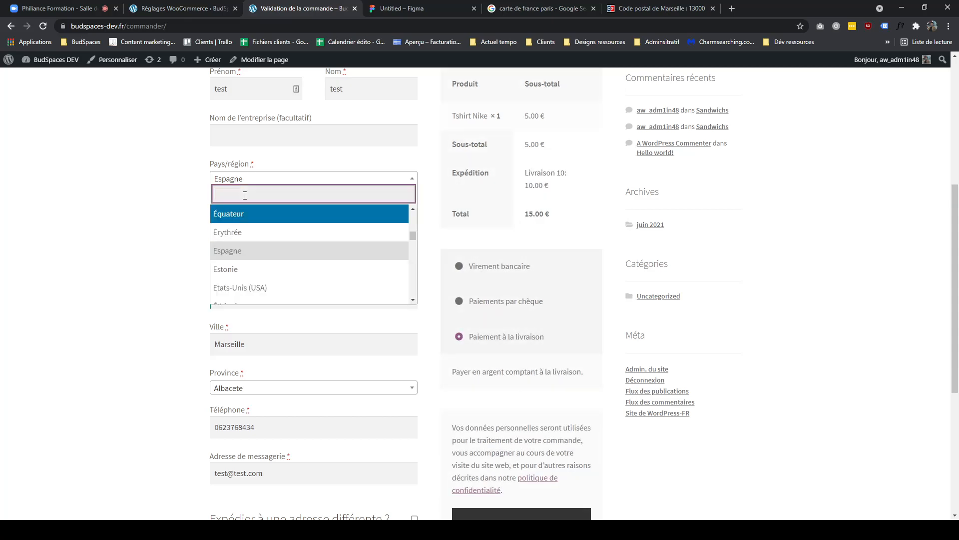
pyautogui.write('Fra')
pyautogui.click(286, 215)
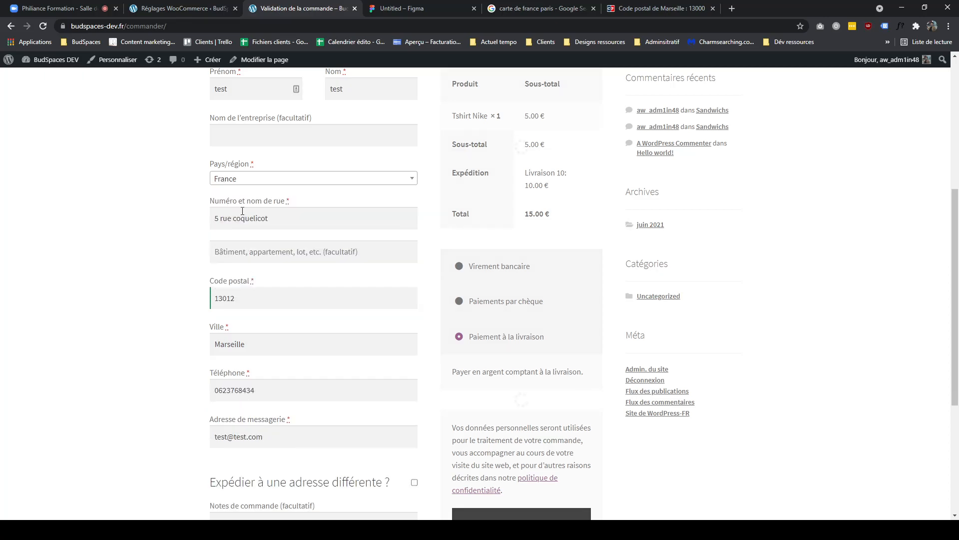
pyautogui.doubleClick(535, 186)
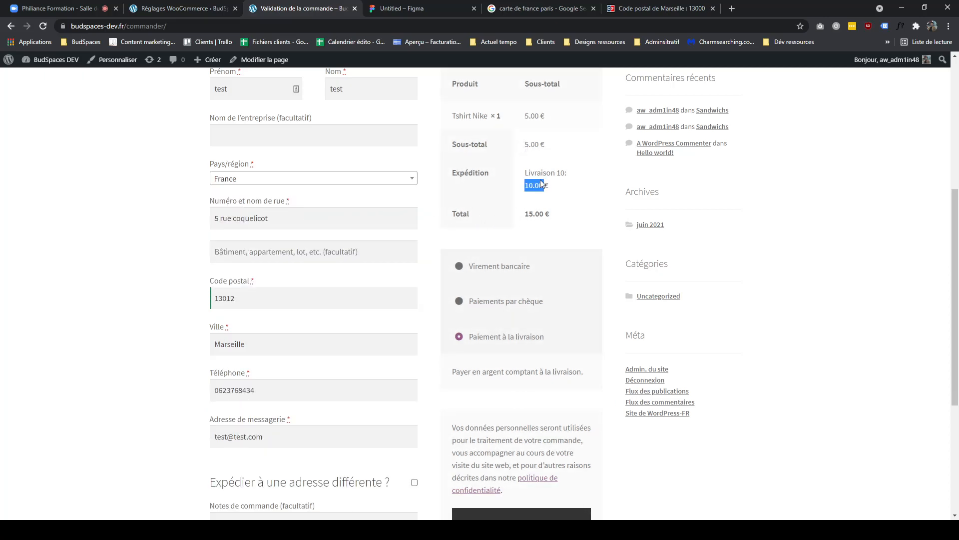
# - Reorder the shipping zones as Zone Espagnol, Marseille gratos, Zone de Marseille que je n'aime pas, then Internationa last
pyautogui.click(205, 4)
pyautogui.moveTo(790, 278); pyautogui.dragTo(669, 293)
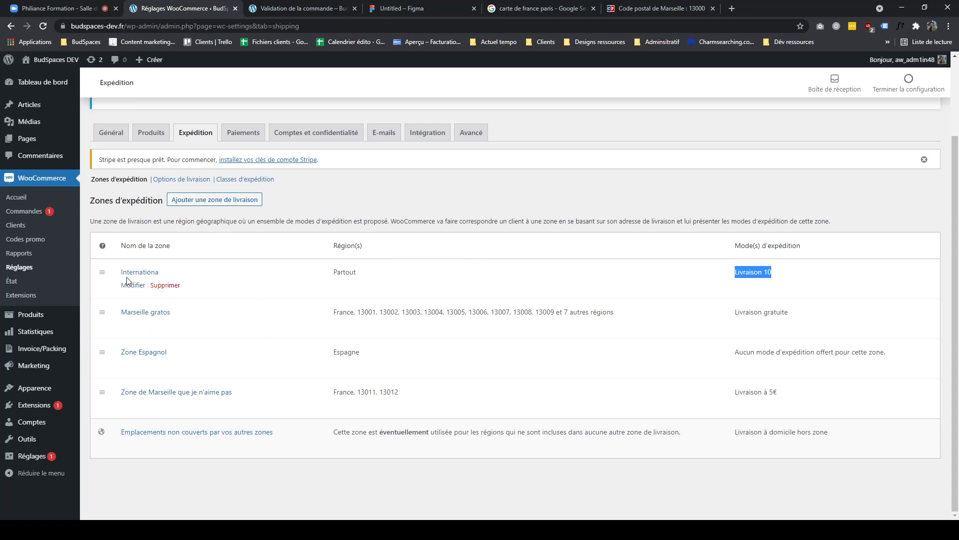
pyautogui.moveTo(102, 274); pyautogui.dragTo(92, 391)
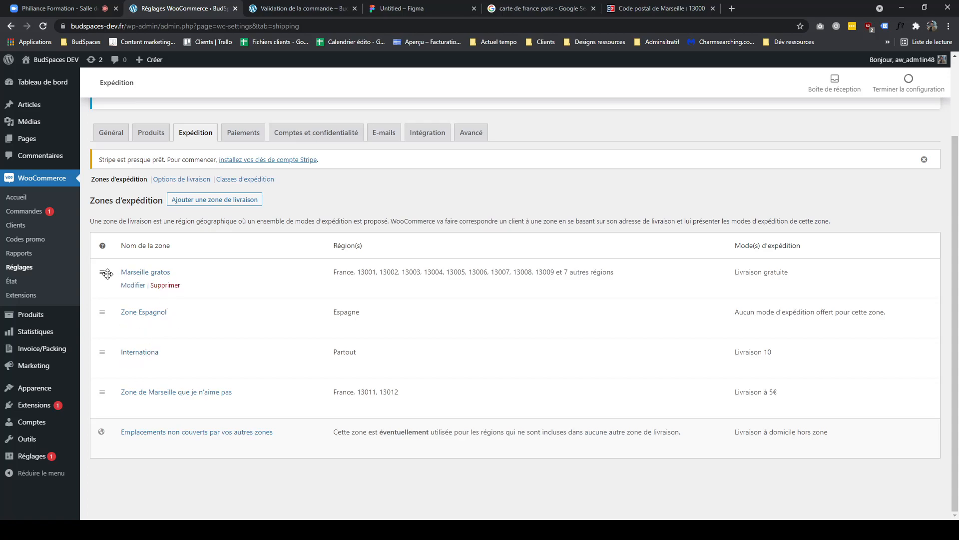
pyautogui.click(391, 9)
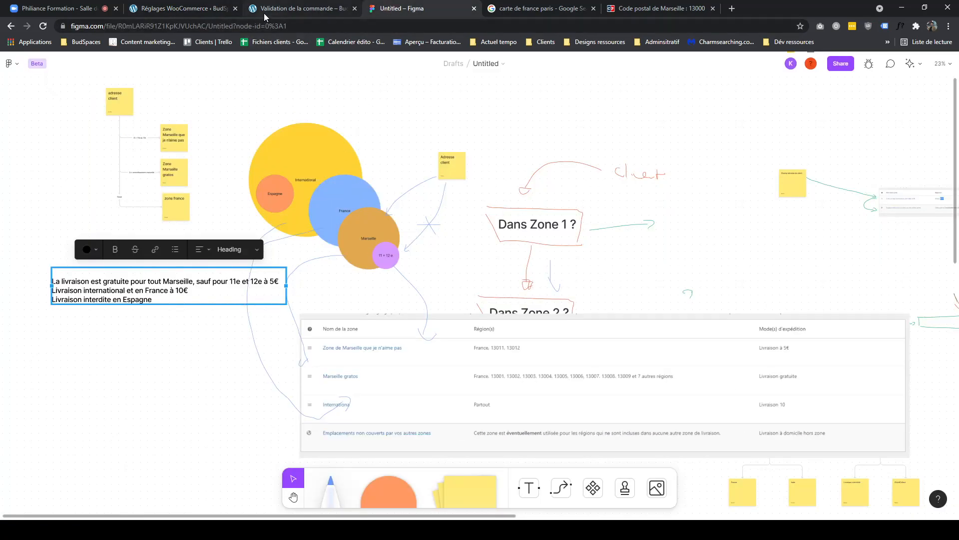
pyautogui.click(214, 11)
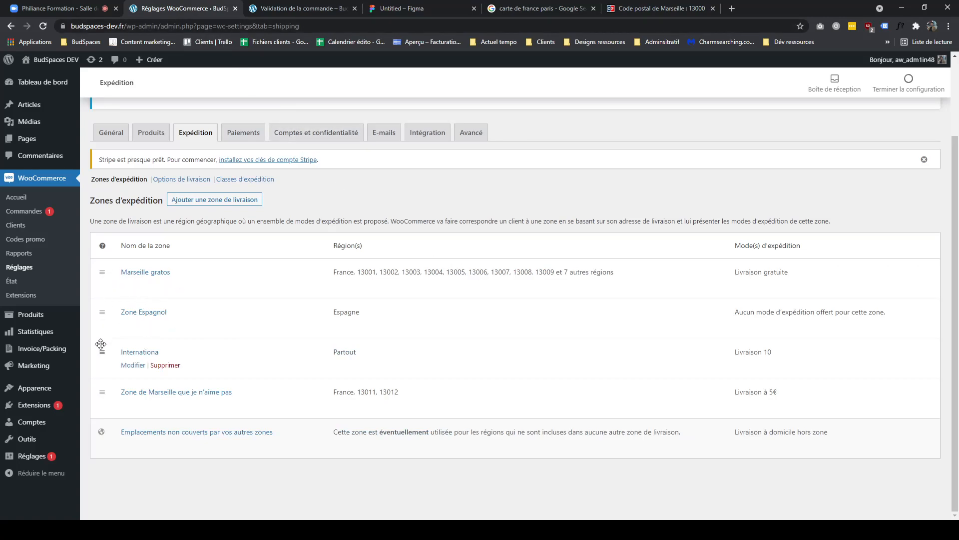
pyautogui.moveTo(101, 315); pyautogui.dragTo(110, 273)
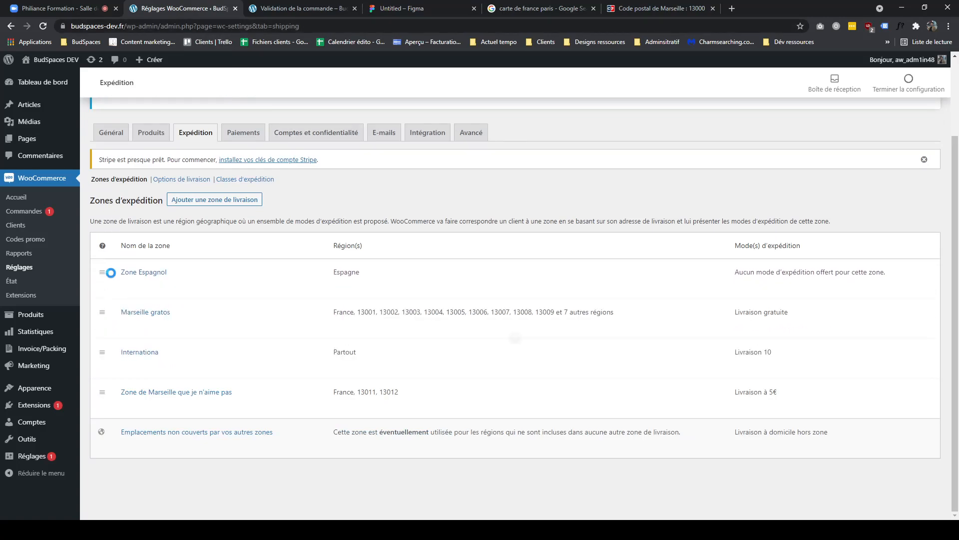
pyautogui.moveTo(102, 353); pyautogui.dragTo(102, 415)
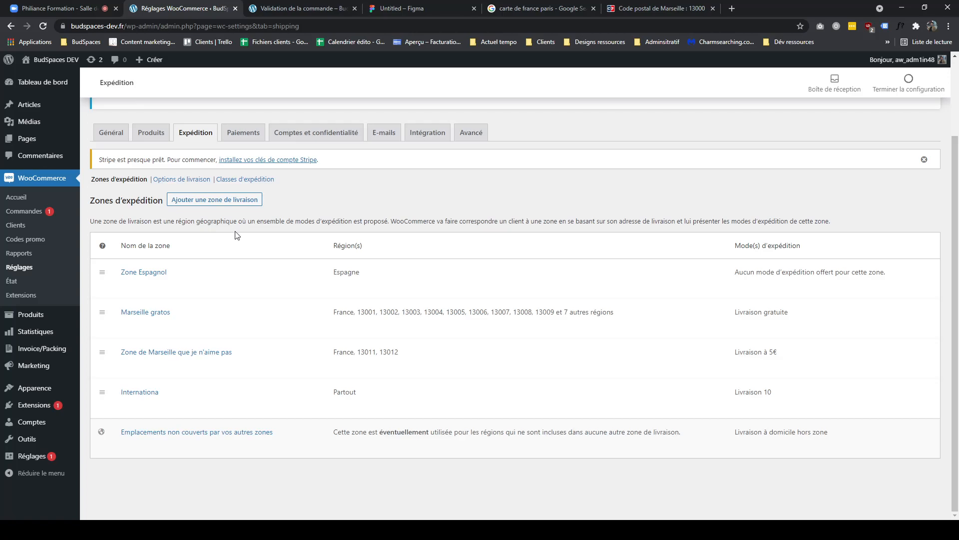
# - Compare the shipping zone list with the FigJam zone diagram
pyautogui.moveTo(364, 285)
pyautogui.click(379, 8)
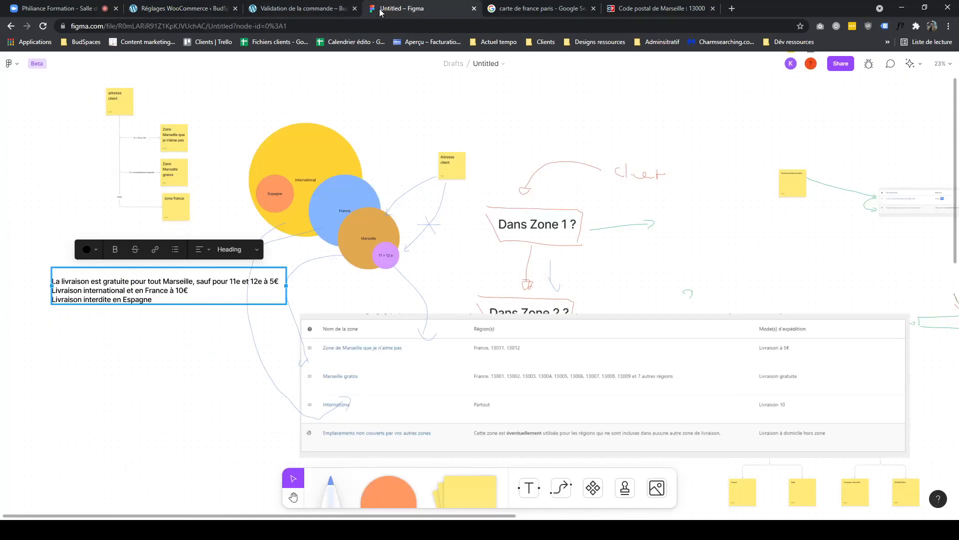
pyautogui.click(196, 13)
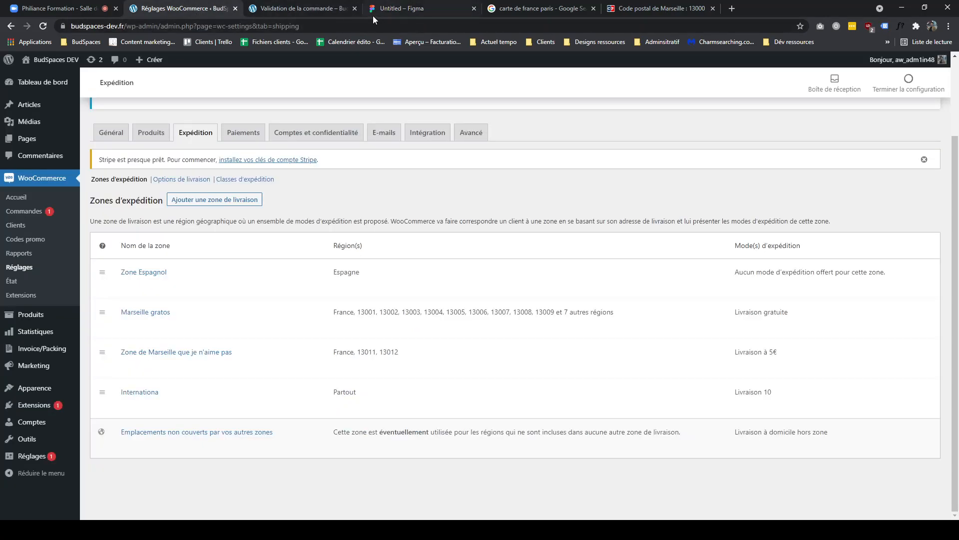
pyautogui.click(388, 11)
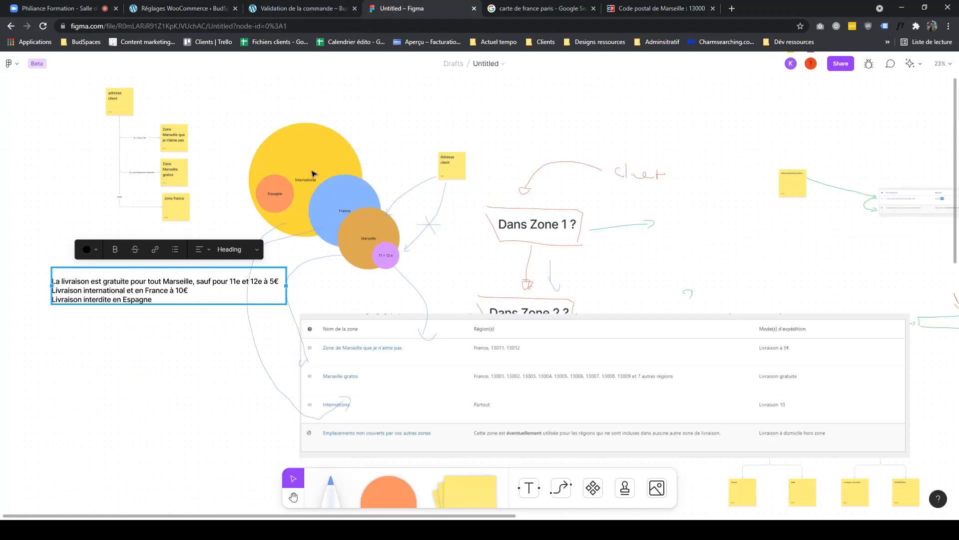
pyautogui.click(285, 201)
pyautogui.click(214, 12)
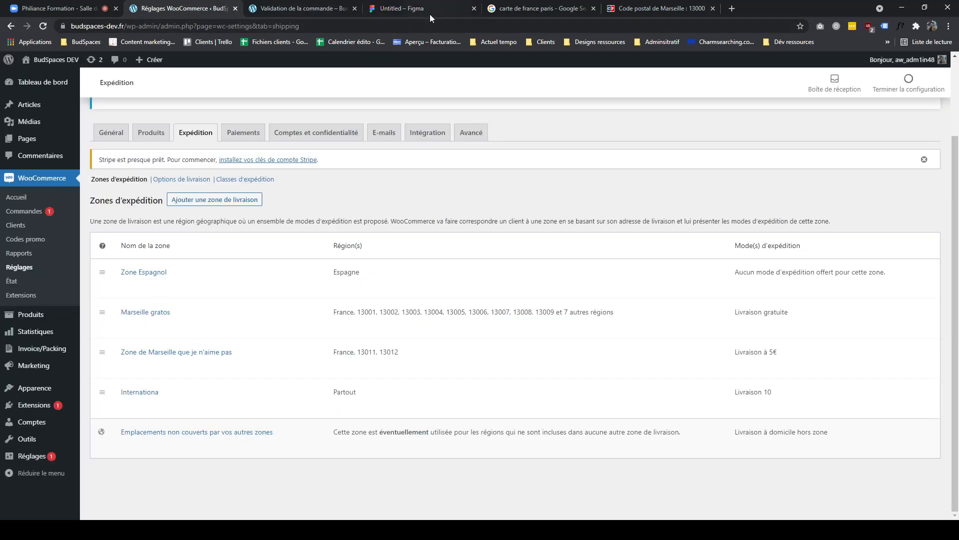
pyautogui.click(429, 14)
pyautogui.click(216, 9)
pyautogui.moveTo(335, 272); pyautogui.dragTo(356, 276)
pyautogui.click(340, 275)
pyautogui.doubleClick(355, 276)
pyautogui.moveTo(109, 272); pyautogui.dragTo(109, 328)
pyautogui.moveTo(108, 334); pyautogui.dragTo(127, 313)
# - Delete the Internationa shipping zone
pyautogui.moveTo(174, 411)
pyautogui.click(165, 404)
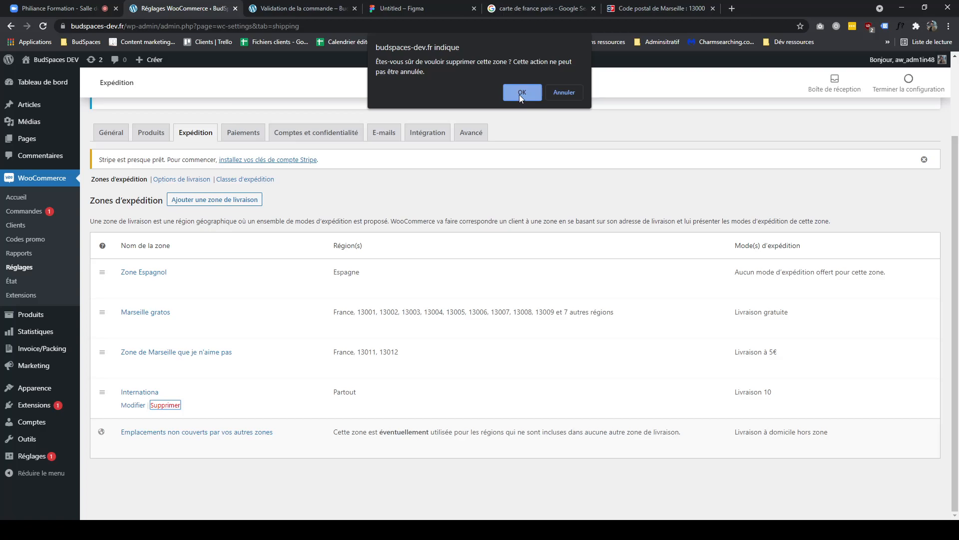
pyautogui.click(521, 92)
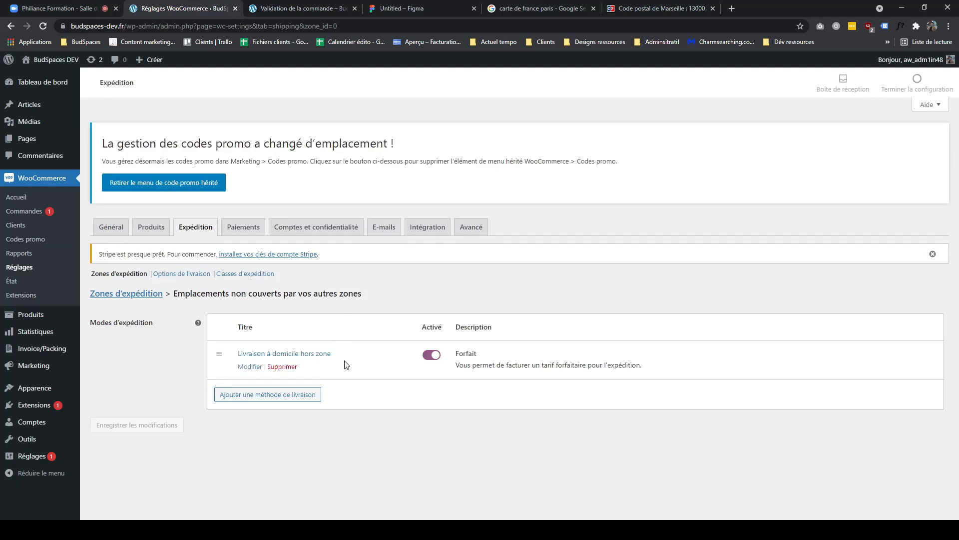
# - Open the delivery method of the locations-not-covered zone and return to the zone list
pyautogui.click(253, 367)
pyautogui.click(541, 326)
pyautogui.click(749, 351)
pyautogui.click(149, 295)
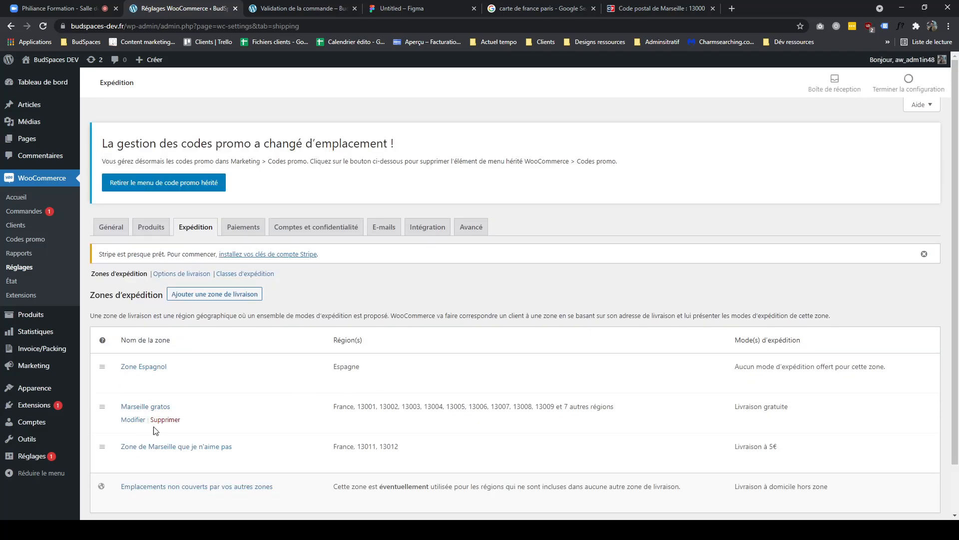
# - Change the checkout country to Finlande to test shipping for uncovered locations
pyautogui.scroll(-1, 239, 375)
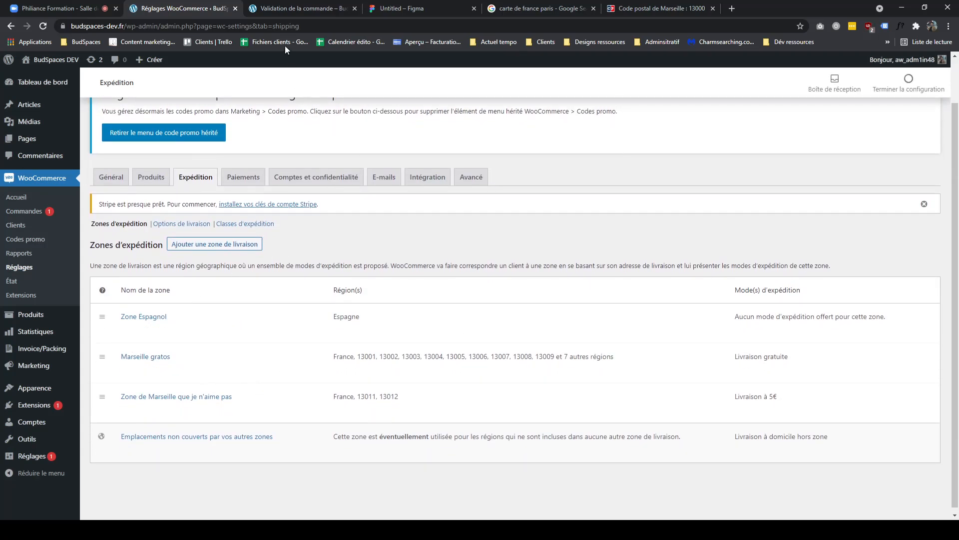
pyautogui.click(287, 8)
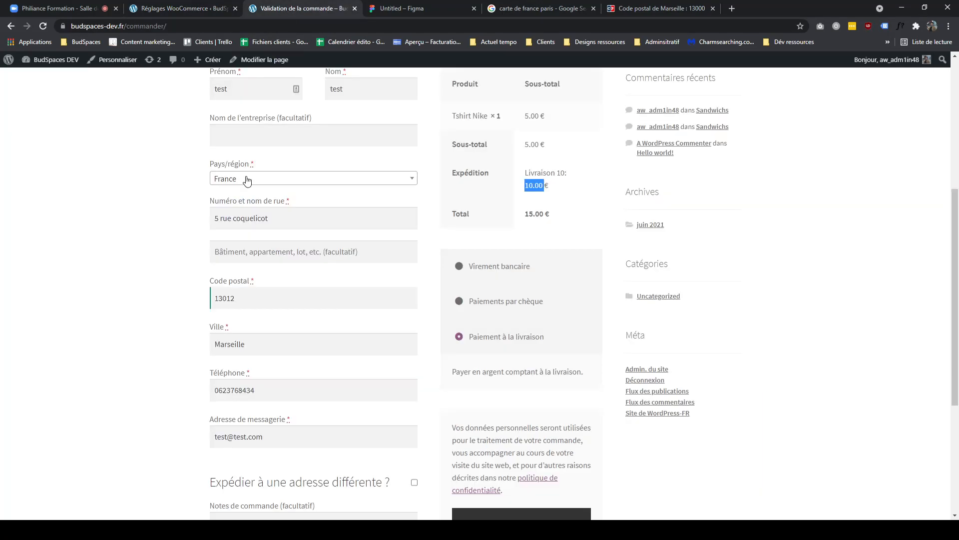
pyautogui.click(247, 181)
pyautogui.click(246, 231)
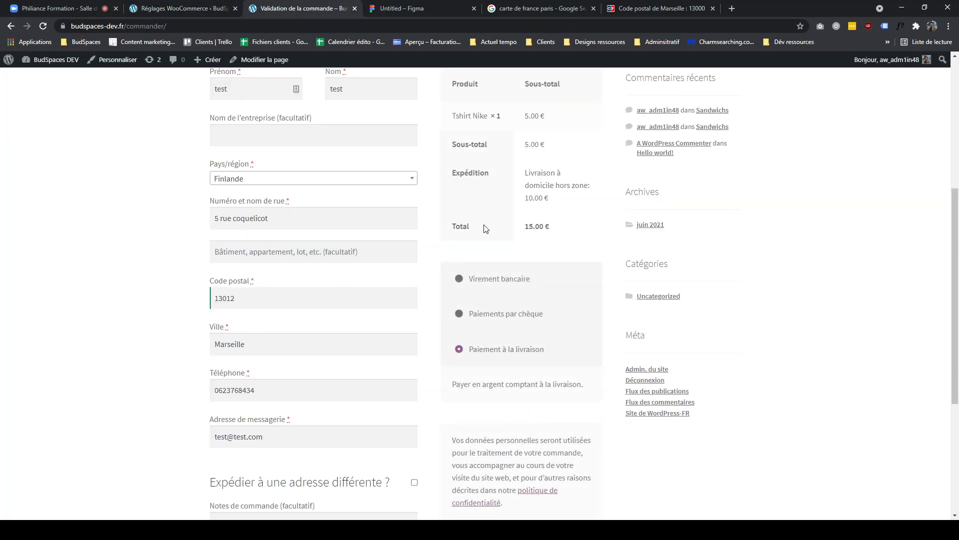
pyautogui.scroll(1, 230, 150)
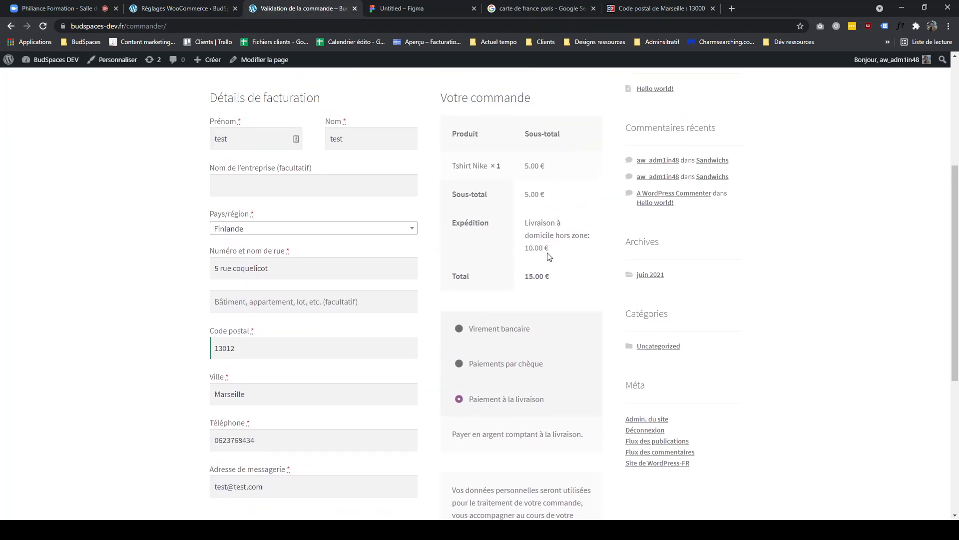
# - Highlight the out-of-zone home delivery method in the zone list
pyautogui.click(200, 9)
pyautogui.moveTo(840, 449); pyautogui.dragTo(733, 437)
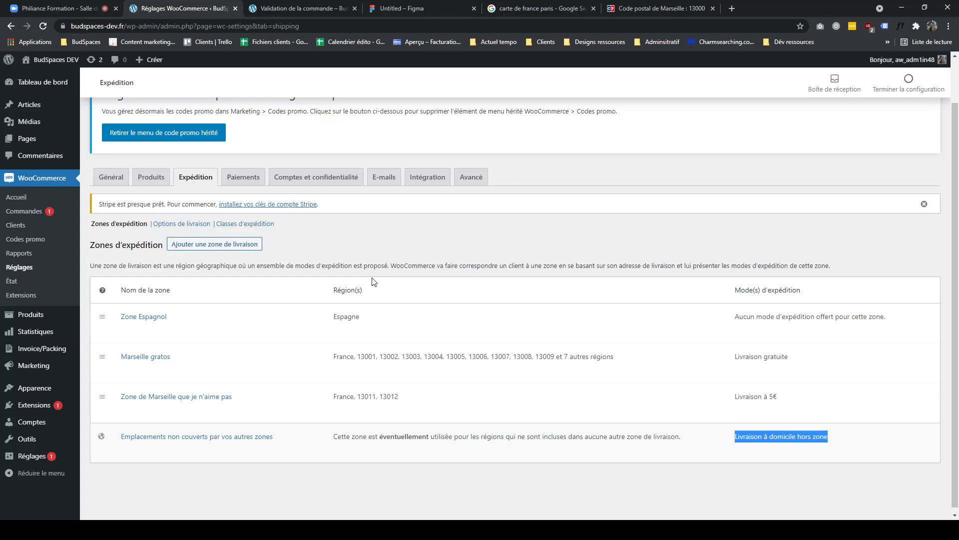
pyautogui.click(326, 7)
pyautogui.click(396, 7)
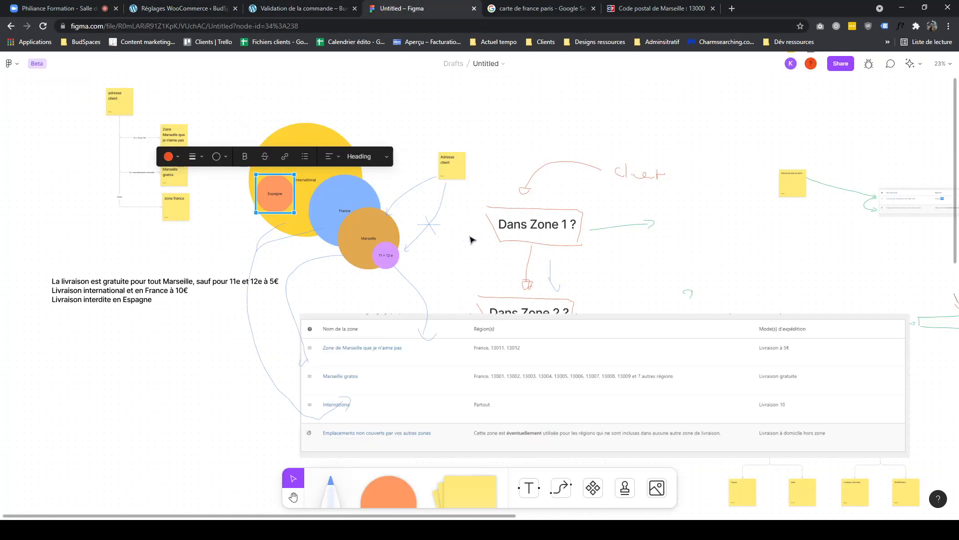
# - Review the FigJam zone diagram alongside the zone list and checkout page
pyautogui.scroll(2, 439, 245)
pyautogui.moveTo(435, 125); pyautogui.dragTo(266, 256)
pyautogui.moveTo(249, 127); pyautogui.dragTo(396, 283)
pyautogui.click(430, 321)
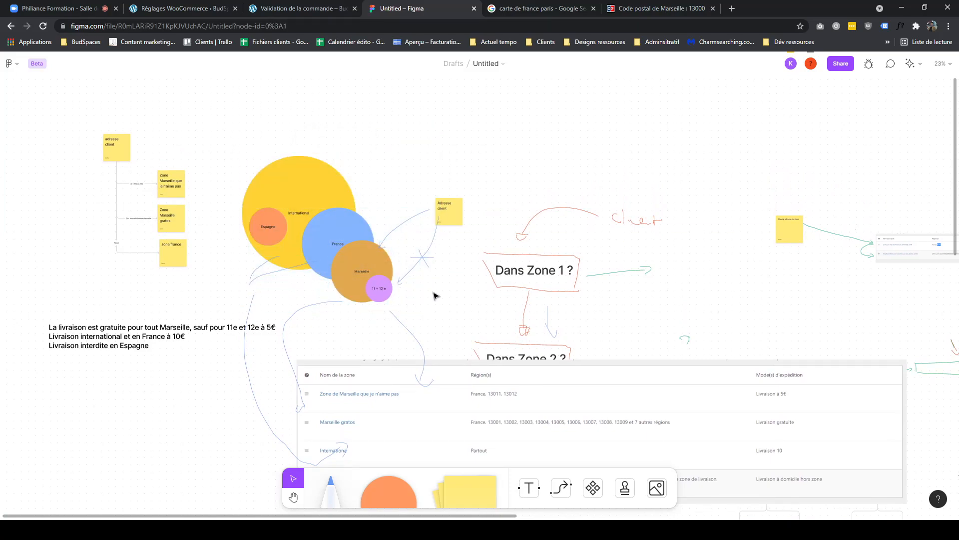
pyautogui.scroll(2, 424, 280)
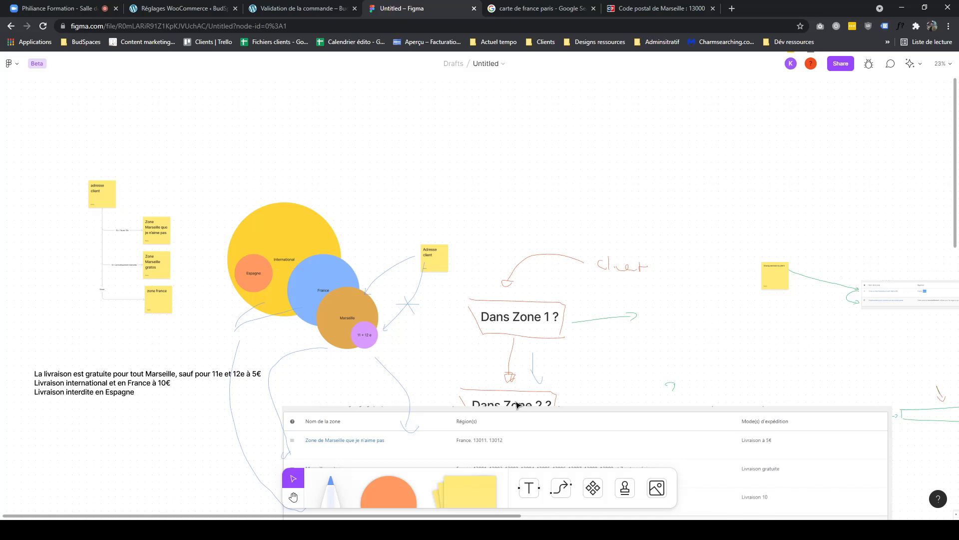
pyautogui.click(289, 11)
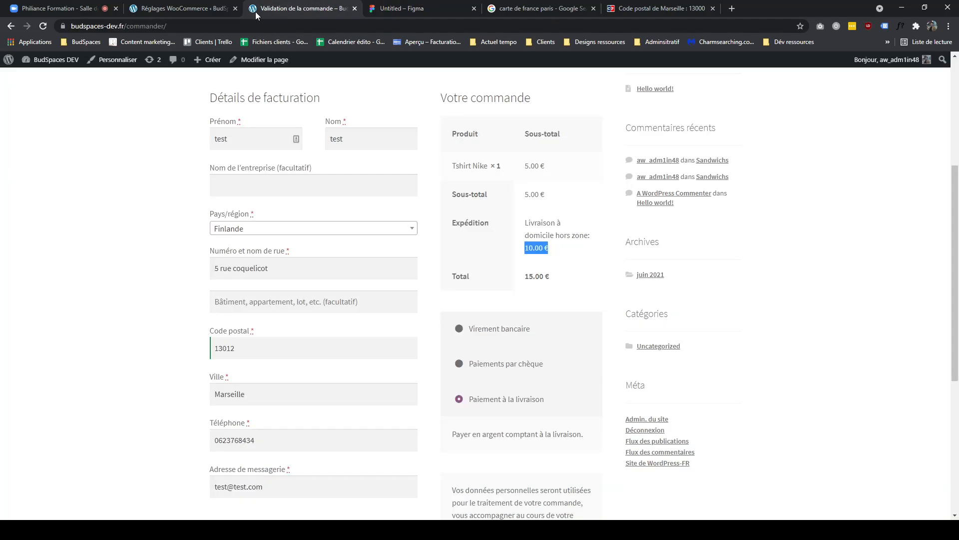
pyautogui.click(207, 10)
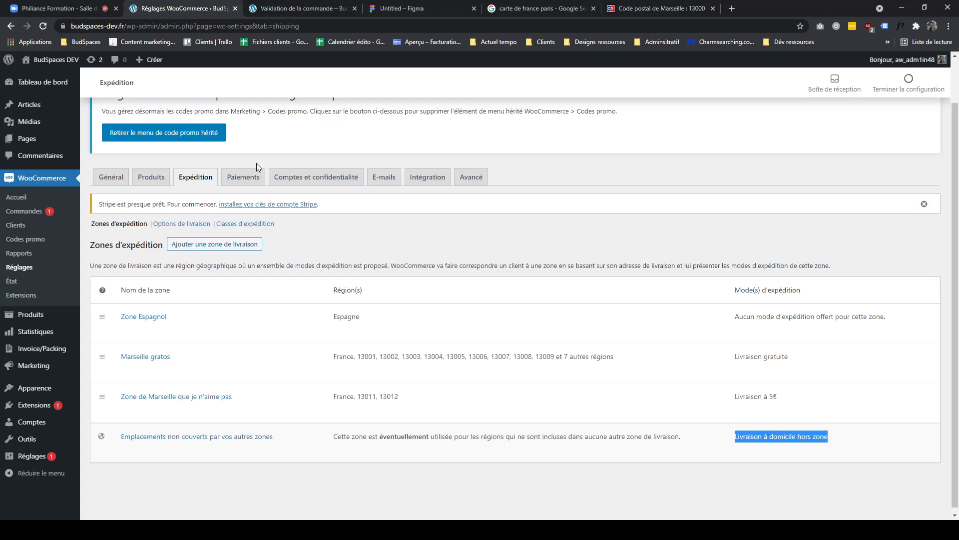
pyautogui.click(274, 9)
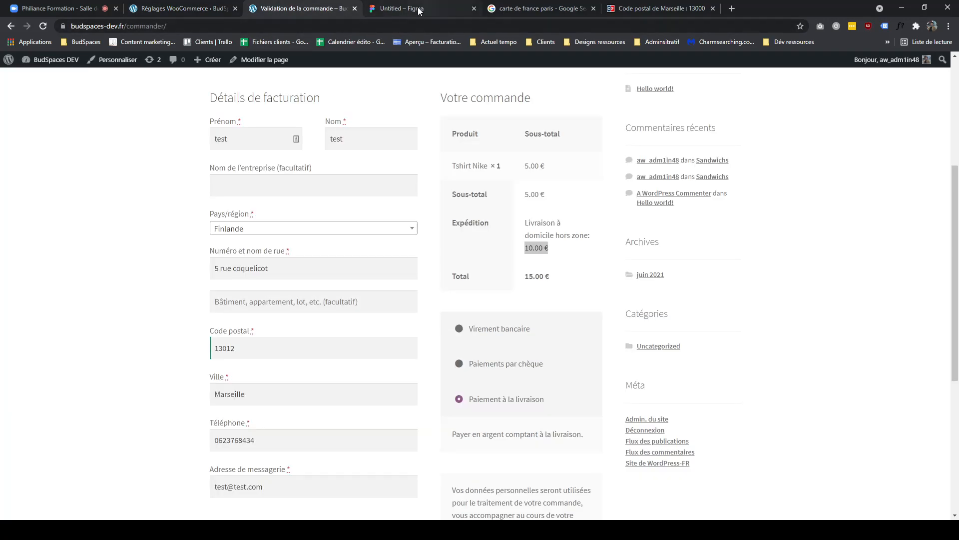
pyautogui.click(409, 8)
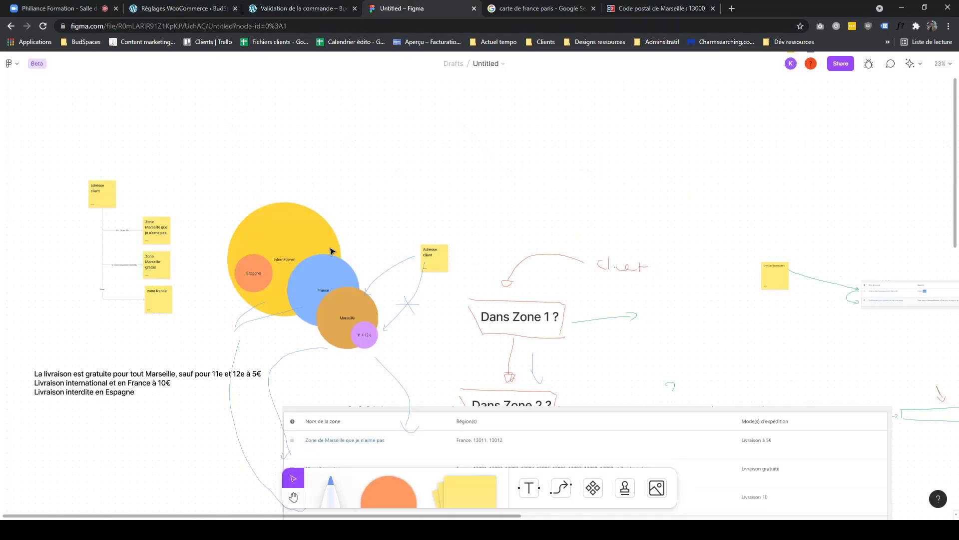
# - Nest the France, Marseille and 11 + 12 circles inside the International circle, keeping Espagne inside it too
pyautogui.click(248, 276)
pyautogui.moveTo(251, 278); pyautogui.dragTo(235, 259)
pyautogui.click(334, 288)
pyautogui.moveTo(334, 289); pyautogui.dragTo(312, 255)
pyautogui.click(348, 313)
pyautogui.moveTo(348, 312); pyautogui.dragTo(311, 250)
pyautogui.click(366, 335)
pyautogui.moveTo(368, 335); pyautogui.dragTo(319, 248)
pyautogui.moveTo(248, 258); pyautogui.dragTo(259, 278)
pyautogui.click(431, 215)
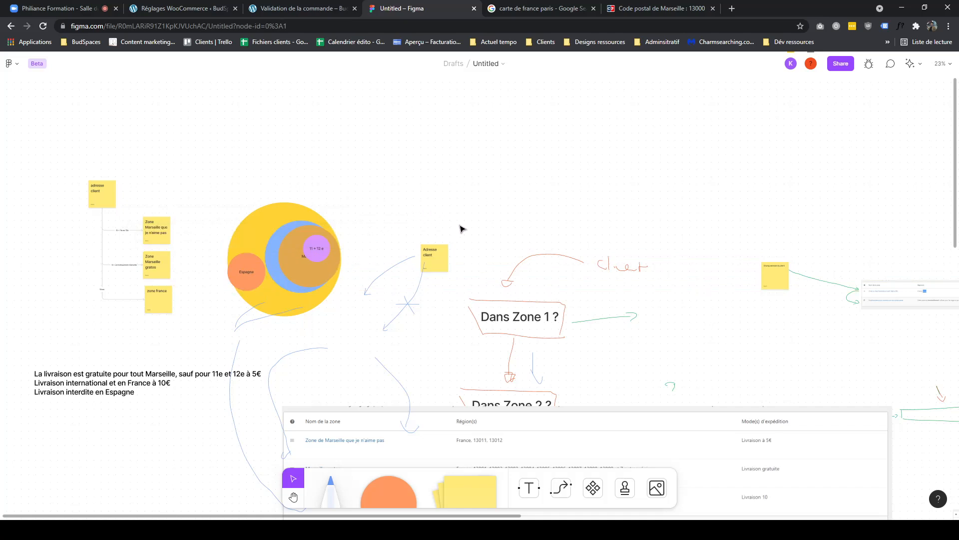
# - Compare the nested circles with the zone list and checkout shipping
pyautogui.click(240, 286)
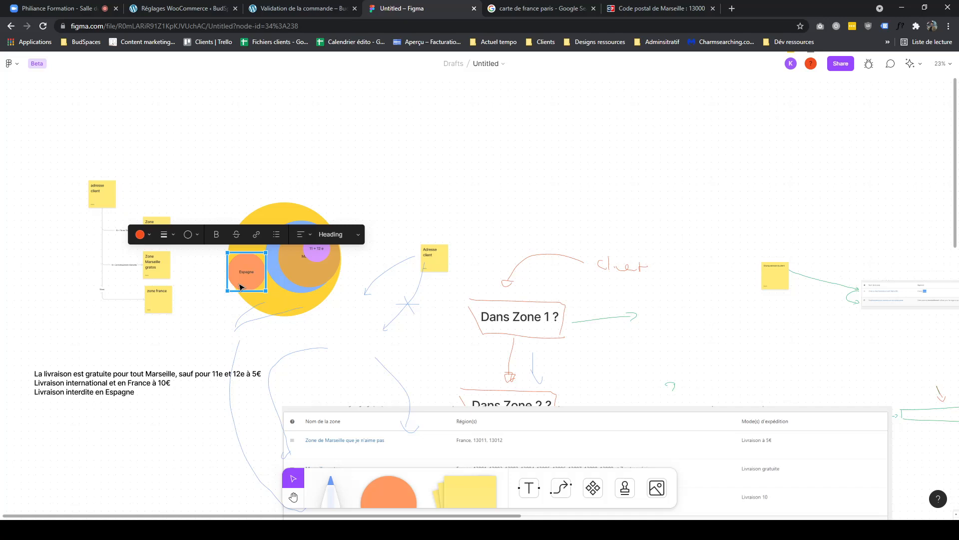
pyautogui.click(295, 302)
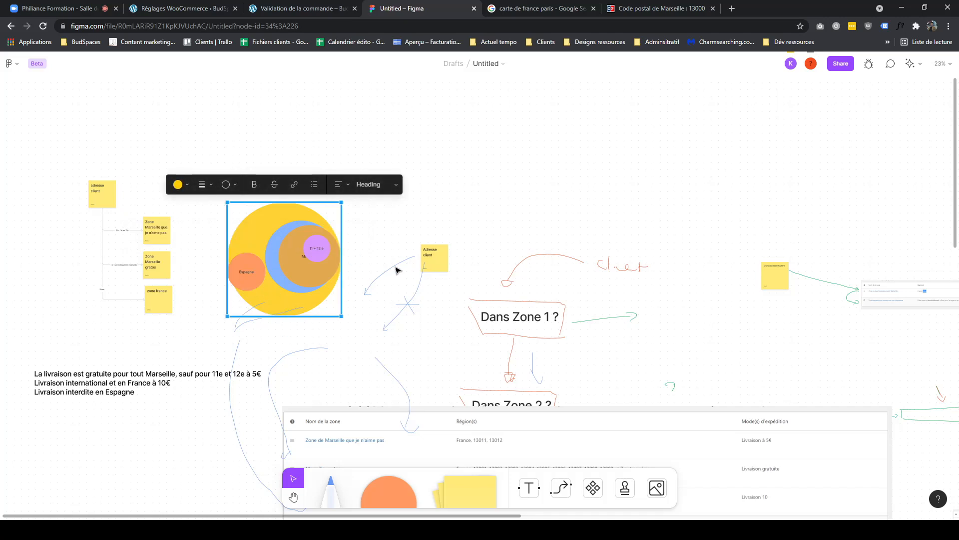
pyautogui.click(206, 11)
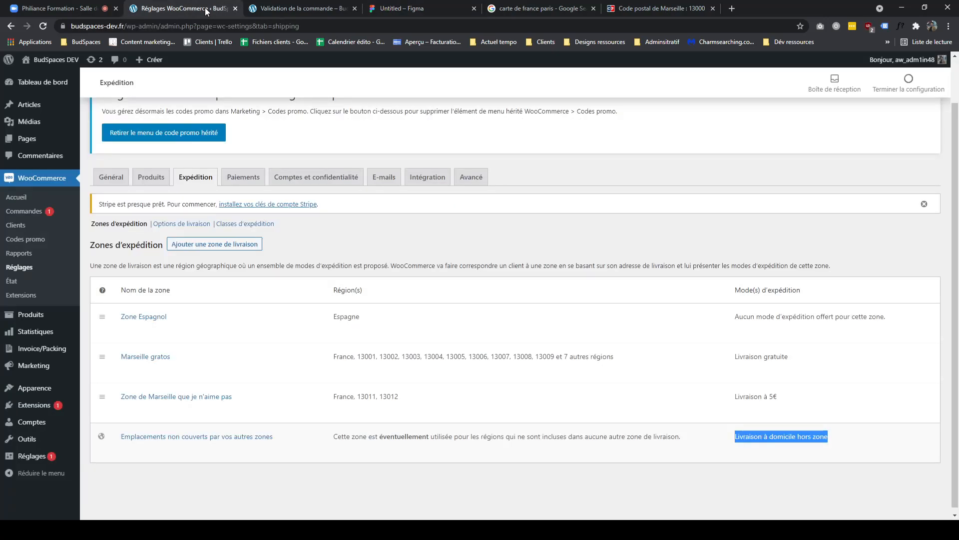
pyautogui.click(302, 7)
pyautogui.click(204, 11)
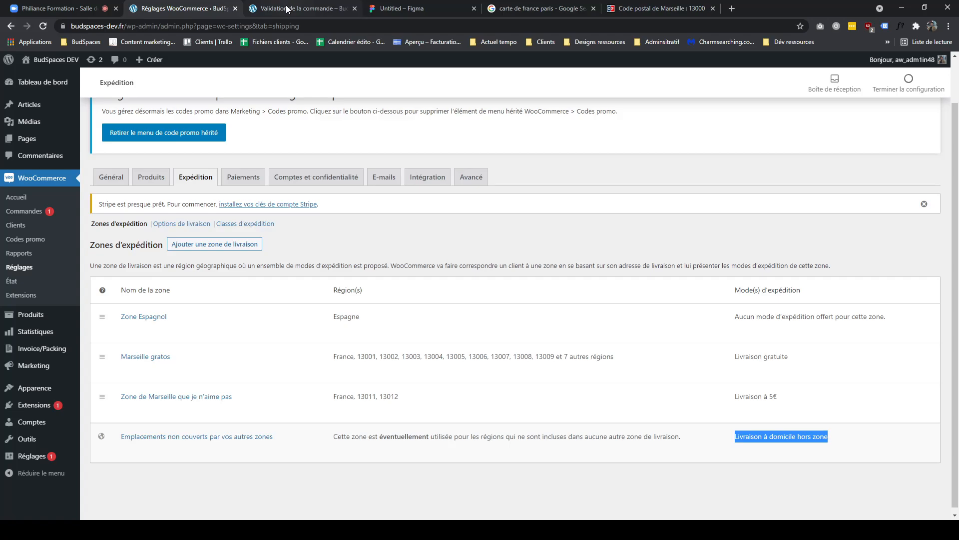
pyautogui.click(287, 9)
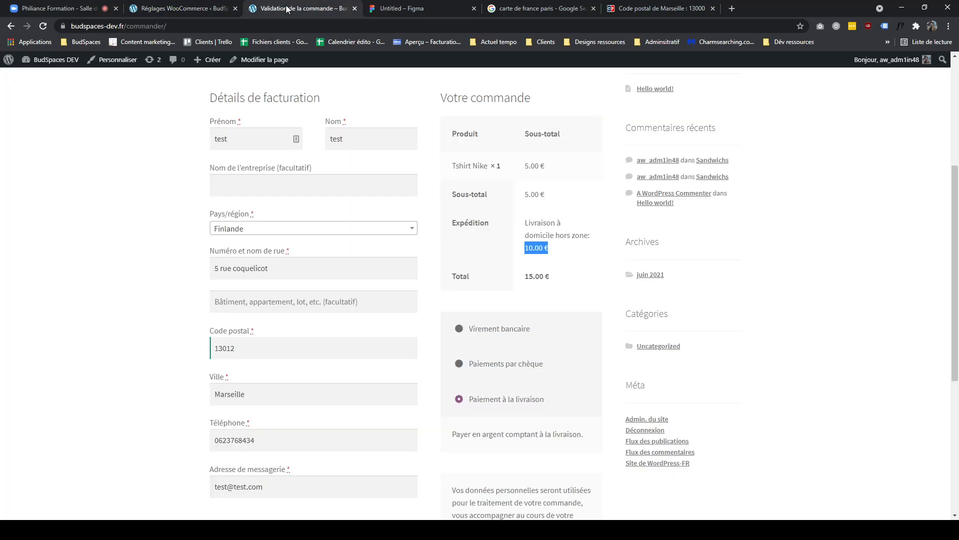
# - Move the nested zone circle diagram higher up on the FigJam board
pyautogui.click(400, 9)
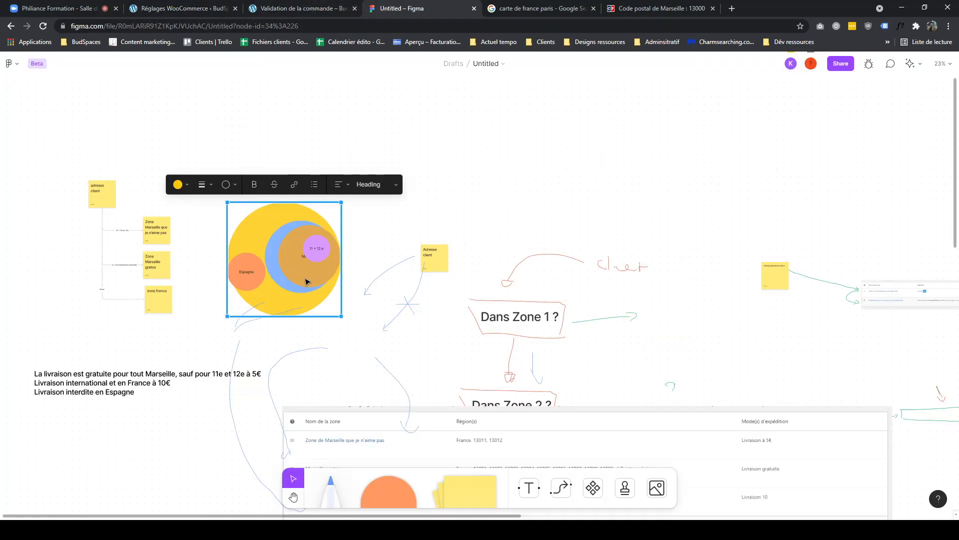
pyautogui.click(359, 218)
pyautogui.moveTo(269, 275); pyautogui.dragTo(410, 160)
pyautogui.press('Escape')
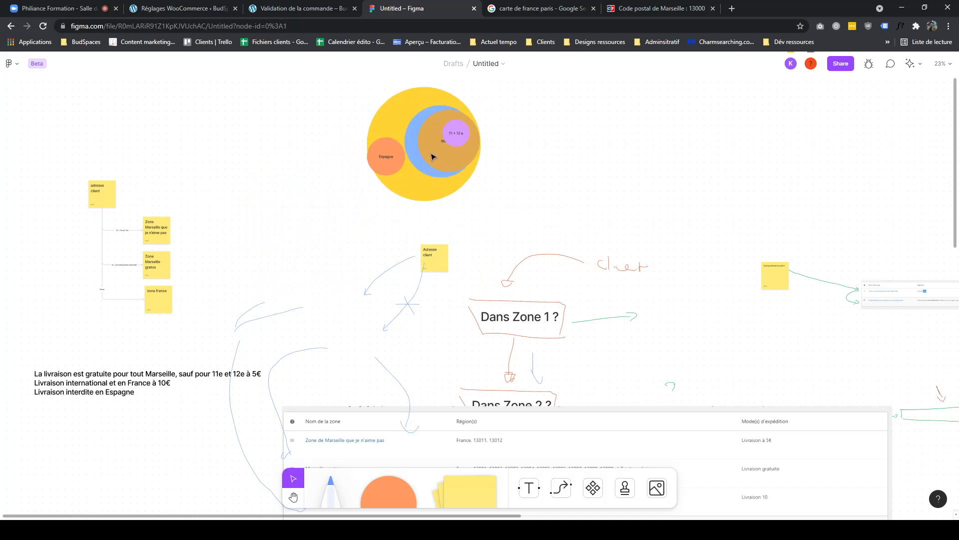
# - Resize the France and Marseille circles inside the International circle and move the Espagne circle apart into its lower part
pyautogui.click(435, 190)
pyautogui.scroll(3, 472, 171)
pyautogui.moveTo(472, 170); pyautogui.dragTo(562, 116)
pyautogui.scroll(2, 362, 278)
pyautogui.moveTo(362, 278); pyautogui.dragTo(332, 296)
pyautogui.click(352, 284)
pyautogui.click(419, 281)
pyautogui.moveTo(419, 280); pyautogui.dragTo(392, 253)
pyautogui.moveTo(428, 211); pyautogui.dragTo(426, 198)
pyautogui.click(478, 260)
pyautogui.moveTo(478, 259); pyautogui.dragTo(460, 185)
pyautogui.moveTo(429, 254); pyautogui.dragTo(472, 166)
pyautogui.click(601, 190)
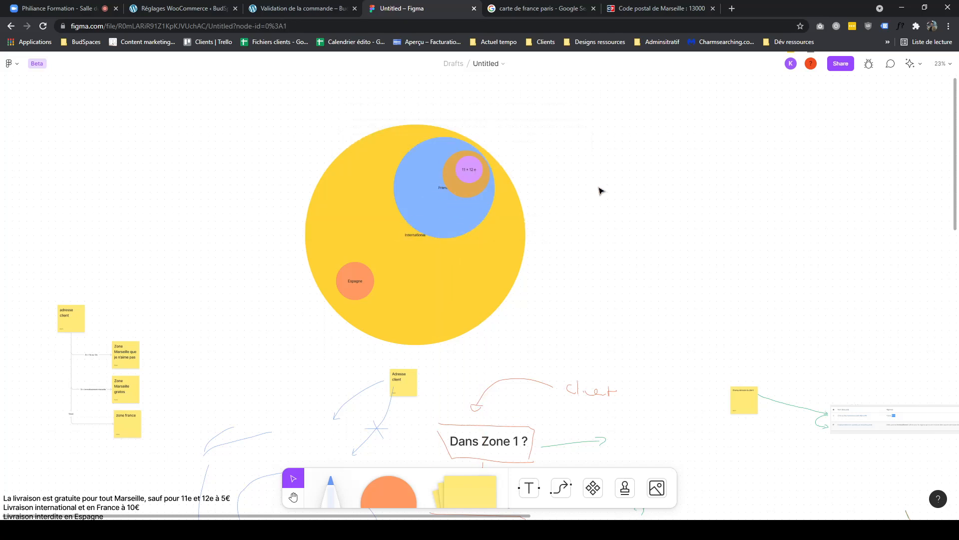
# - Move the 11 + 12 circle out of the Marseille circle and undo that move
pyautogui.click(350, 293)
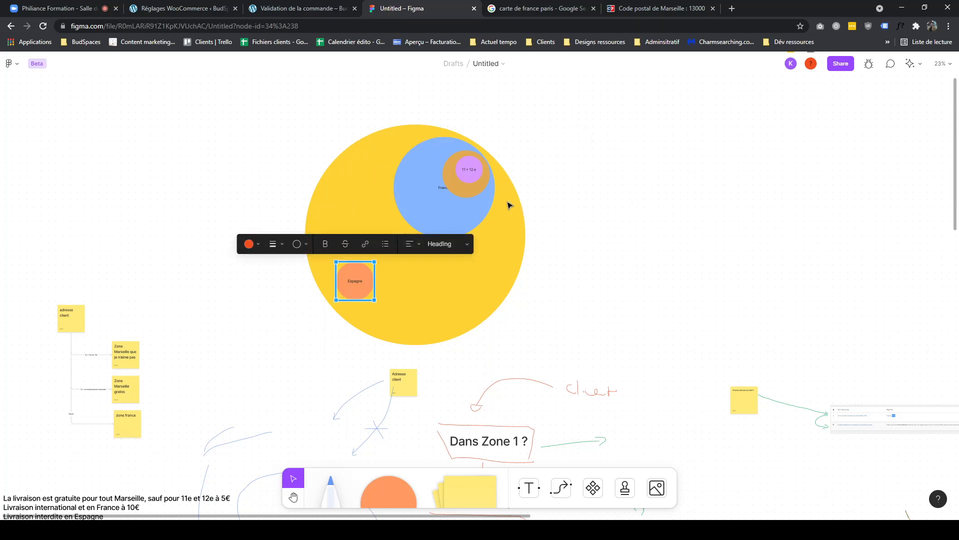
pyautogui.moveTo(469, 172); pyautogui.dragTo(465, 209)
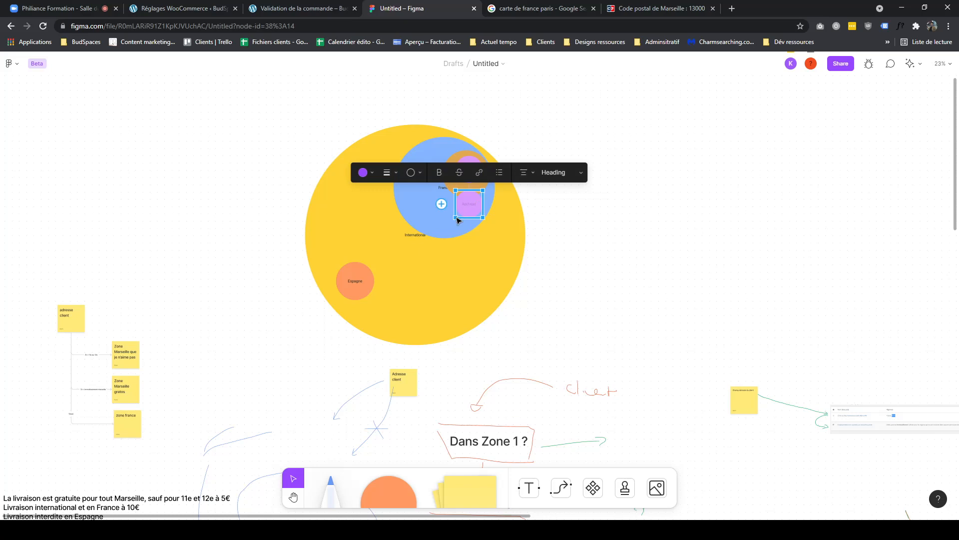
pyautogui.hotkey('ctrl', 'z')
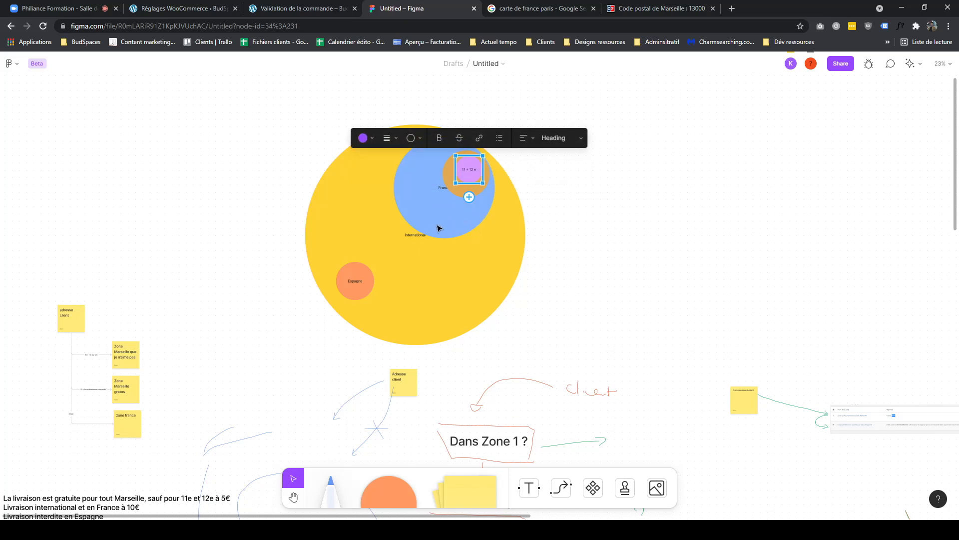
# - Reorder the shipping zones so Zone Espagnol sits below both Marseille zones
pyautogui.click(368, 291)
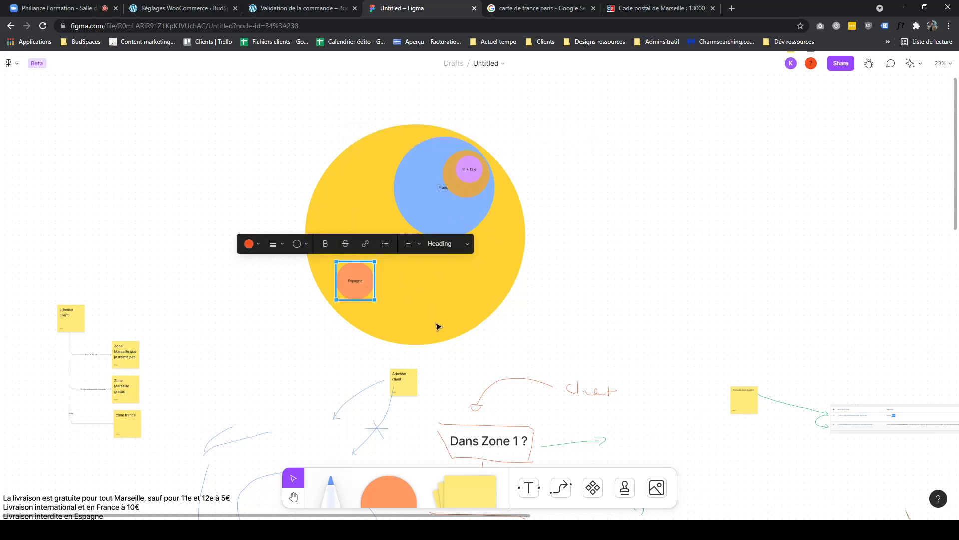
pyautogui.click(399, 317)
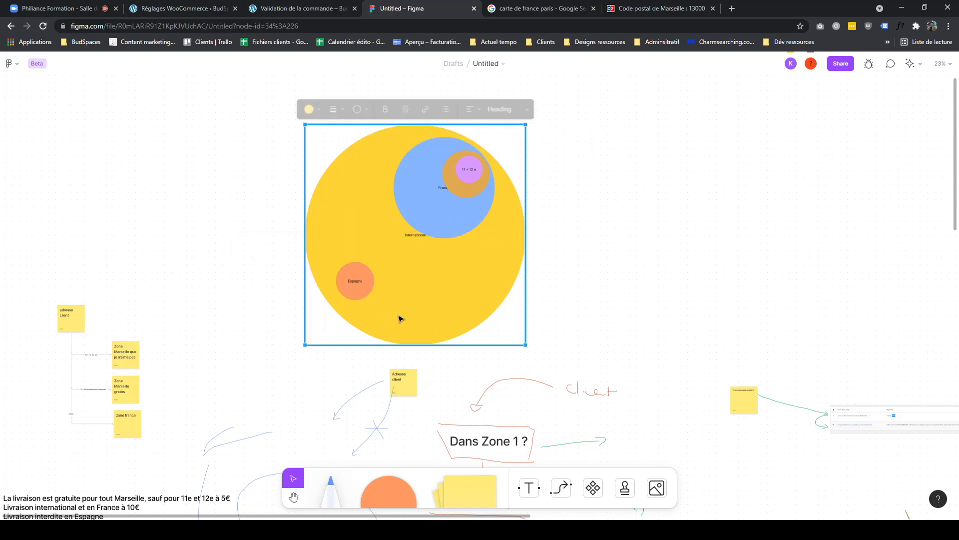
pyautogui.click(250, 10)
pyautogui.click(190, 8)
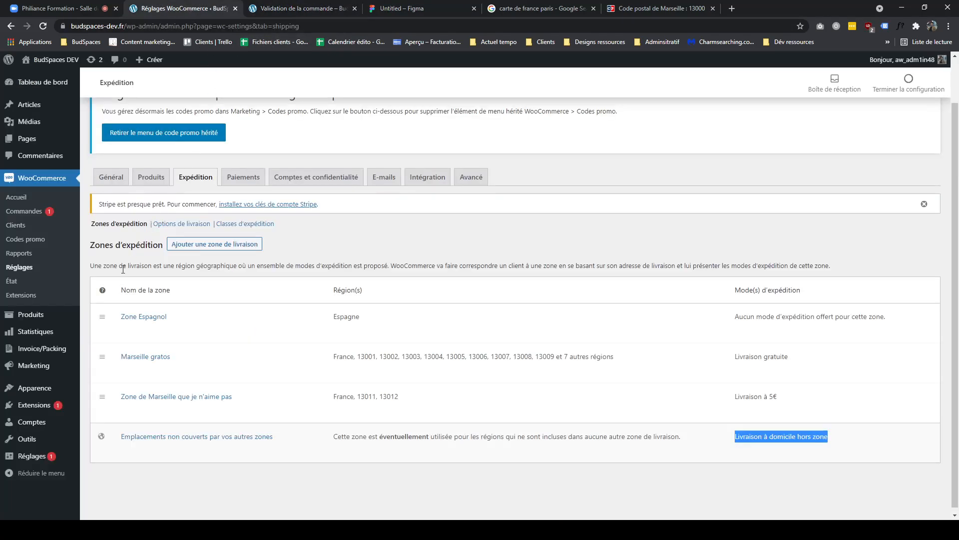
pyautogui.moveTo(105, 316); pyautogui.dragTo(117, 471)
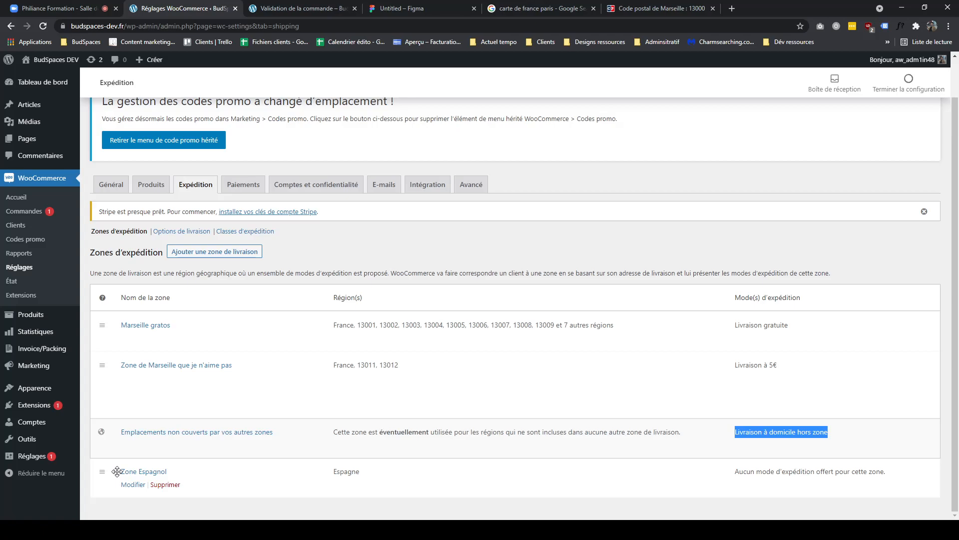
pyautogui.moveTo(117, 472); pyautogui.dragTo(119, 406)
pyautogui.moveTo(125, 410); pyautogui.dragTo(122, 473)
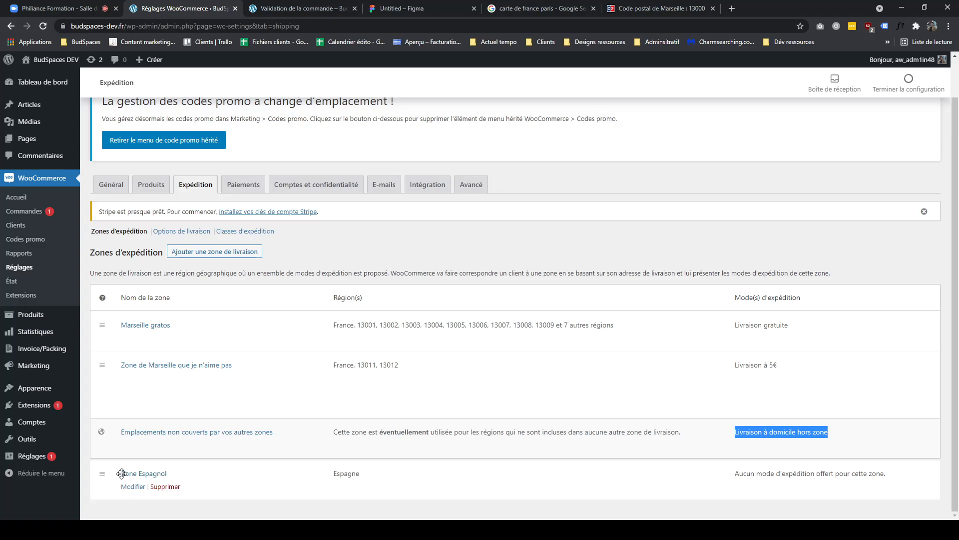
pyautogui.moveTo(122, 473); pyautogui.dragTo(122, 471)
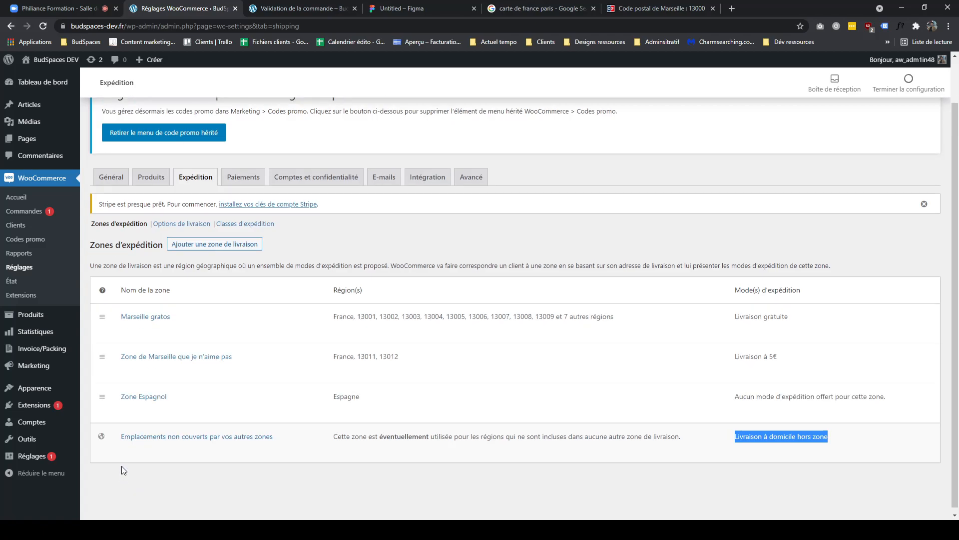
# - Move Zone Espagnol up directly under Marseille gratos while checking the circles in the diagram
pyautogui.moveTo(102, 396); pyautogui.dragTo(103, 467)
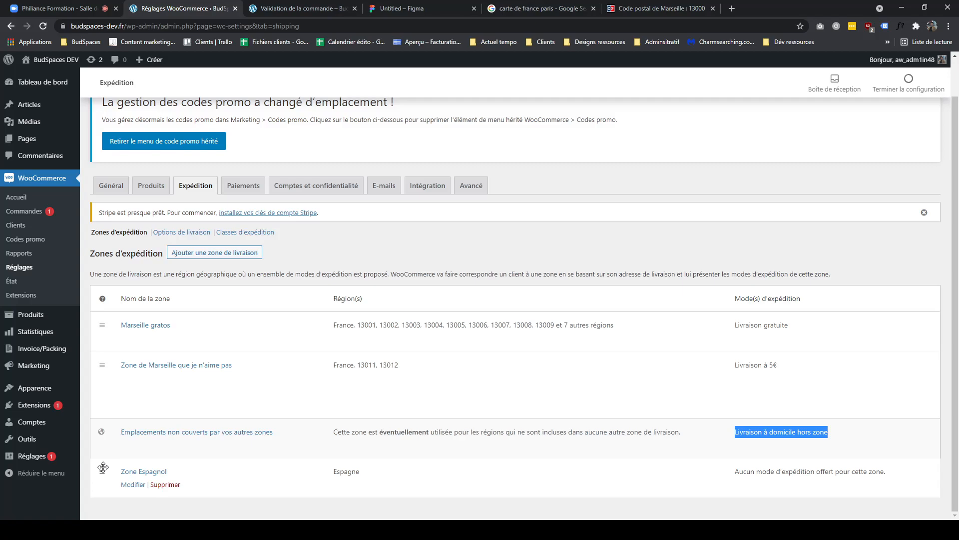
pyautogui.moveTo(103, 467); pyautogui.dragTo(107, 415)
pyautogui.click(386, 9)
pyautogui.click(356, 287)
pyautogui.click(430, 189)
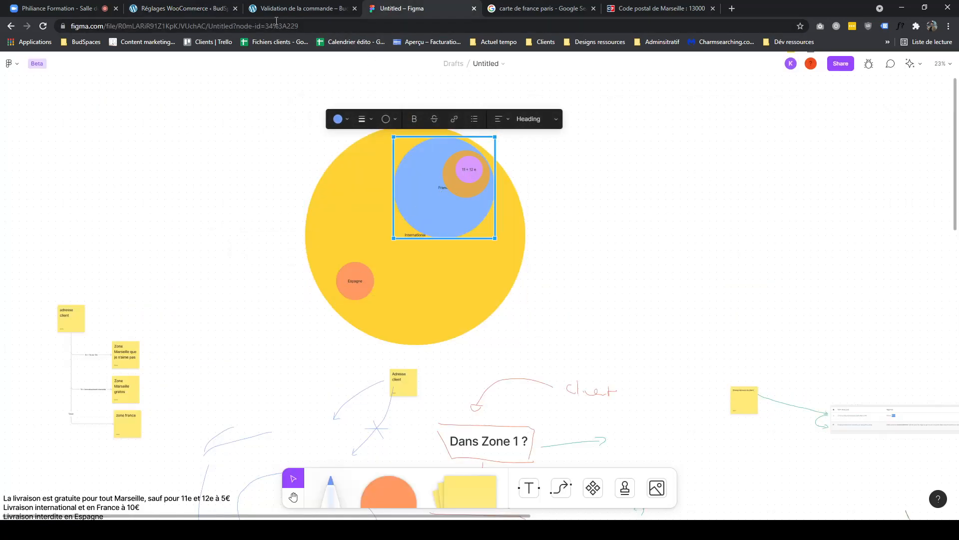
# - Move Zone Espagnol back below Zone de Marseille que je n'aime pas in the zone list
pyautogui.click(206, 10)
pyautogui.moveTo(102, 398); pyautogui.dragTo(517, 362)
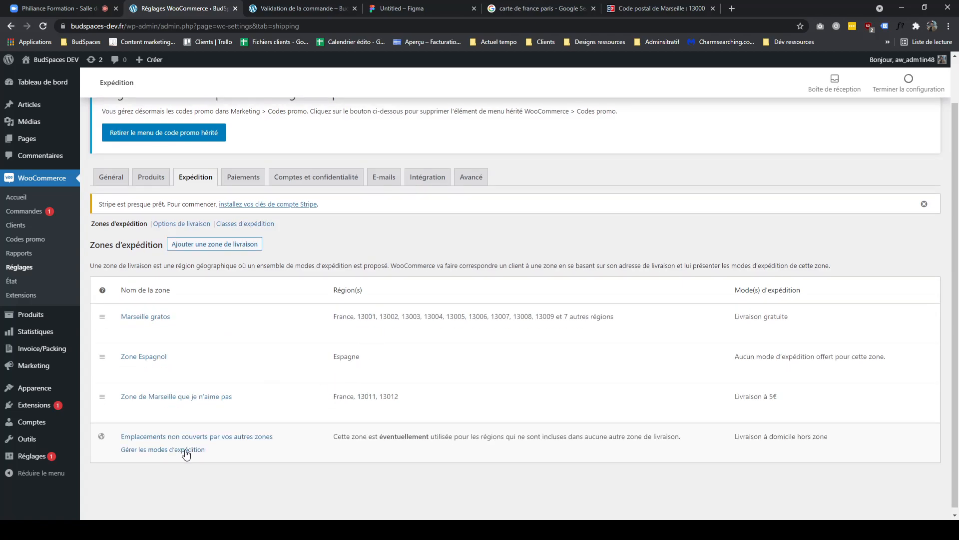
pyautogui.moveTo(104, 357); pyautogui.dragTo(138, 473)
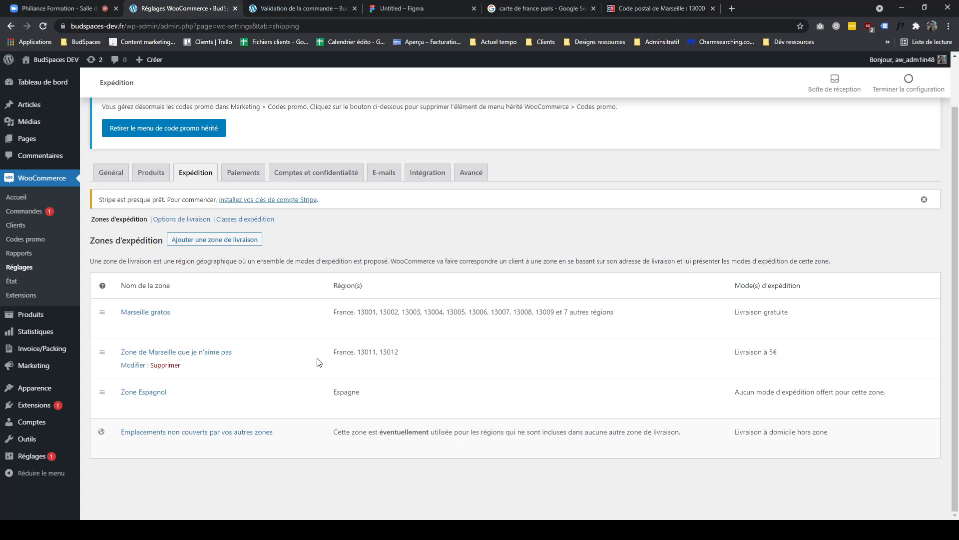
# - Highlight the uncovered-locations zone name and its out-of-zone home delivery method
pyautogui.moveTo(277, 432); pyautogui.dragTo(139, 425)
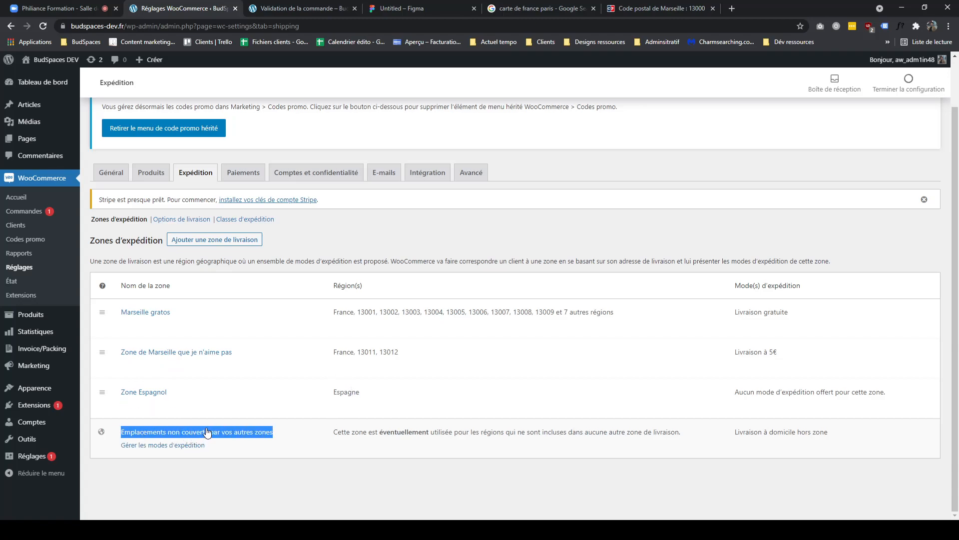
pyautogui.click(292, 433)
pyautogui.moveTo(301, 436); pyautogui.dragTo(120, 432)
pyautogui.moveTo(833, 435); pyautogui.dragTo(729, 433)
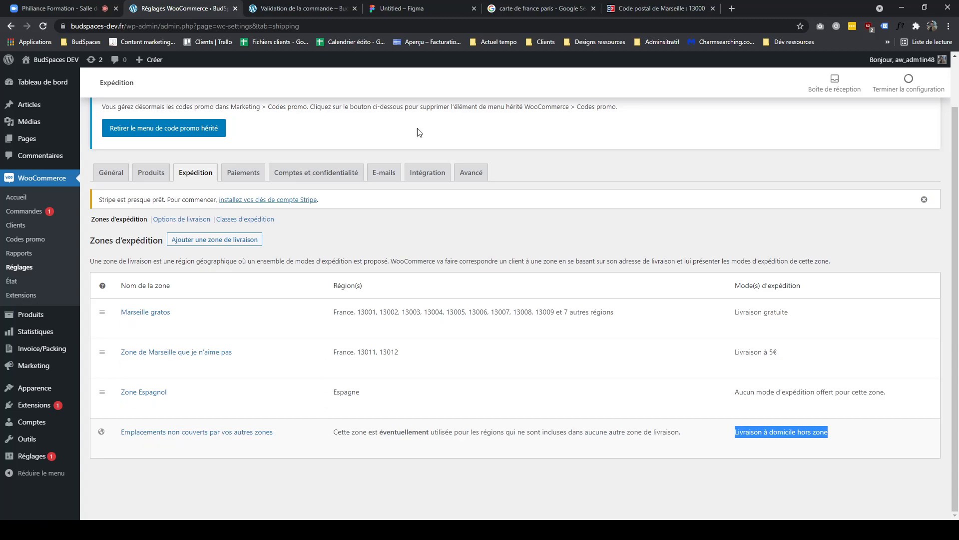
# - Review the circle diagram against the reordered zone list and the checkout page
pyautogui.click(420, 8)
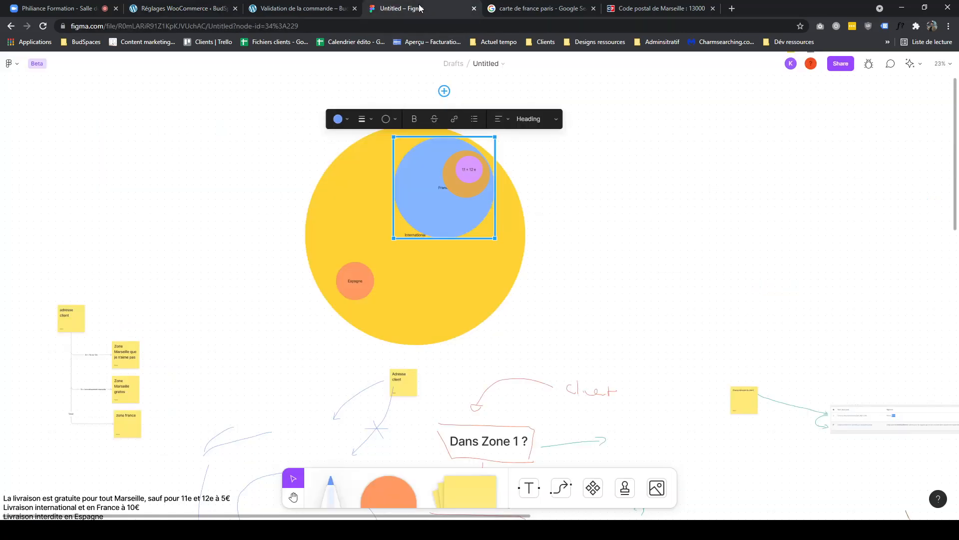
pyautogui.click(307, 8)
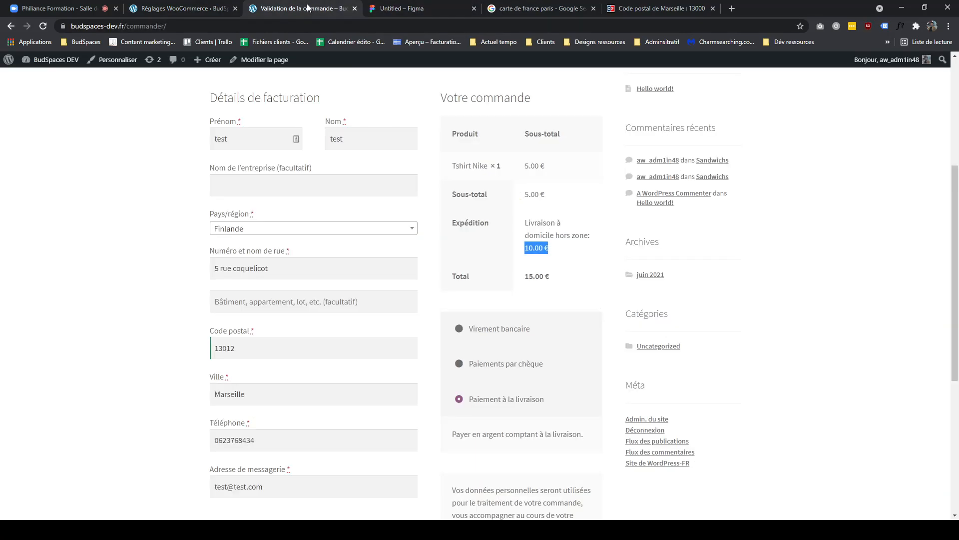
pyautogui.click(202, 9)
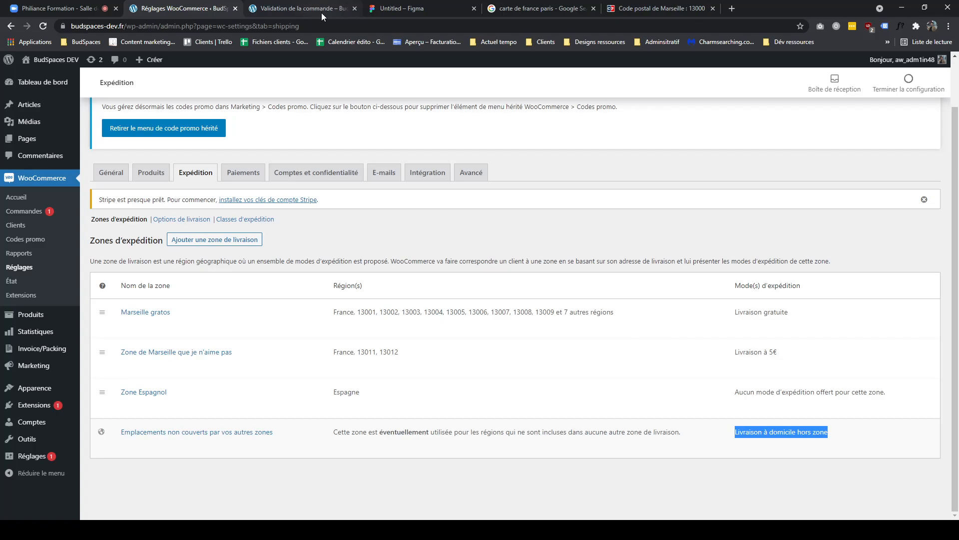
pyautogui.click(397, 9)
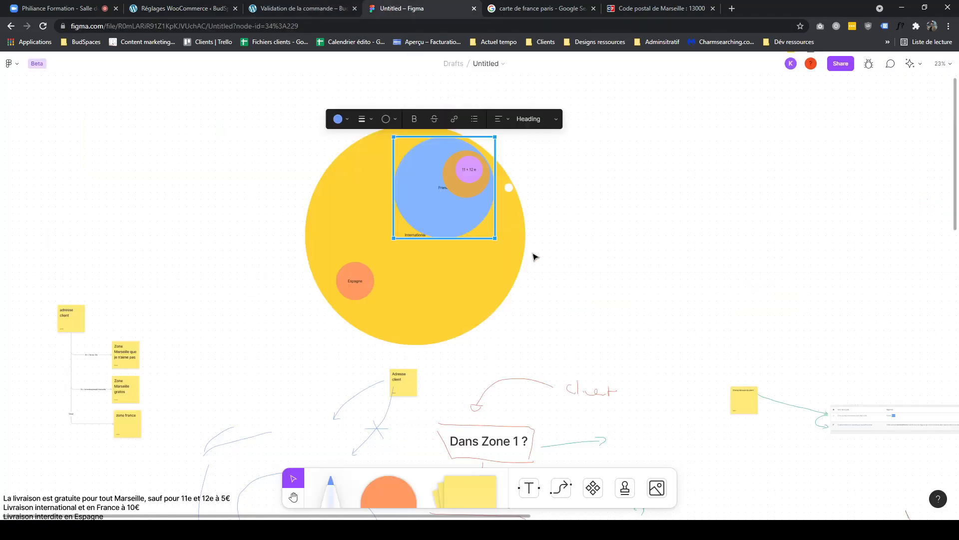
pyautogui.scroll(-5, 557, 267)
pyautogui.hscroll(-4, 563, 246)
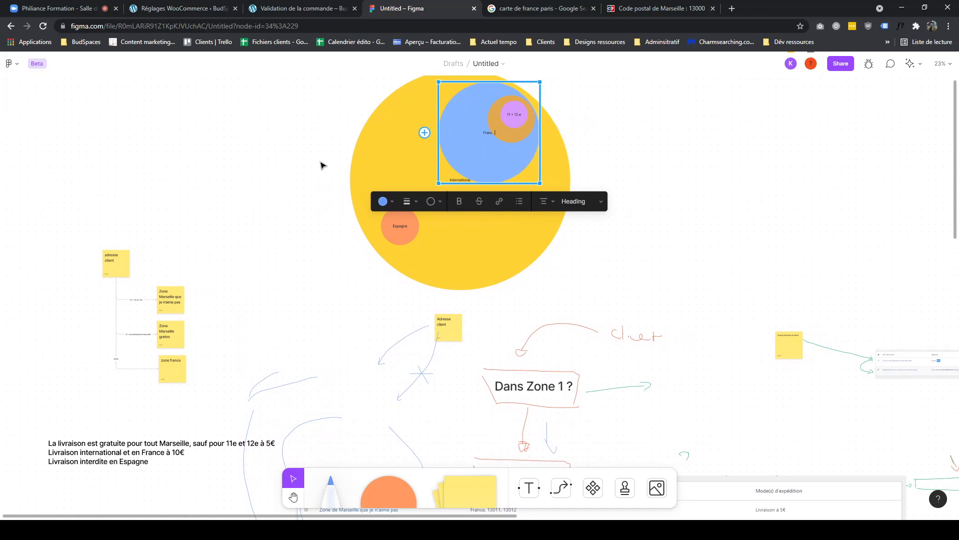
pyautogui.click(712, 226)
pyautogui.moveTo(591, 304); pyautogui.dragTo(938, 158)
pyautogui.moveTo(899, 241)
pyautogui.mouseDown()
pyautogui.moveTo(533, 210)
pyautogui.moveTo(326, 229)
pyautogui.moveTo(444, 244)
pyautogui.moveTo(604, 325)
pyautogui.moveTo(557, 362)
pyautogui.moveTo(476, 229)
pyautogui.moveTo(381, 205)
pyautogui.moveTo(469, 195)
pyautogui.moveTo(681, 280)
pyautogui.mouseUp()
pyautogui.moveTo(582, 216); pyautogui.dragTo(684, 326)
pyautogui.moveTo(464, 338); pyautogui.dragTo(553, 396)
pyautogui.click(435, 219)
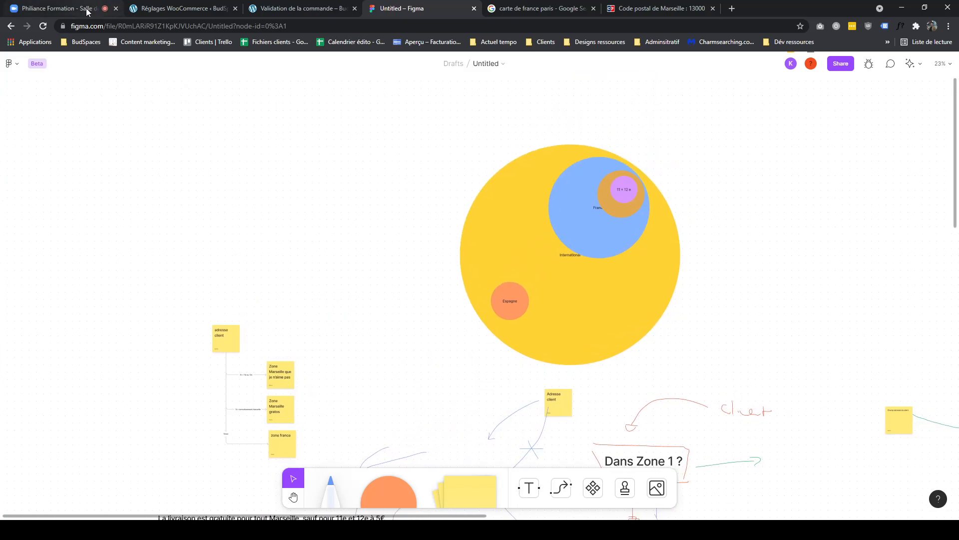